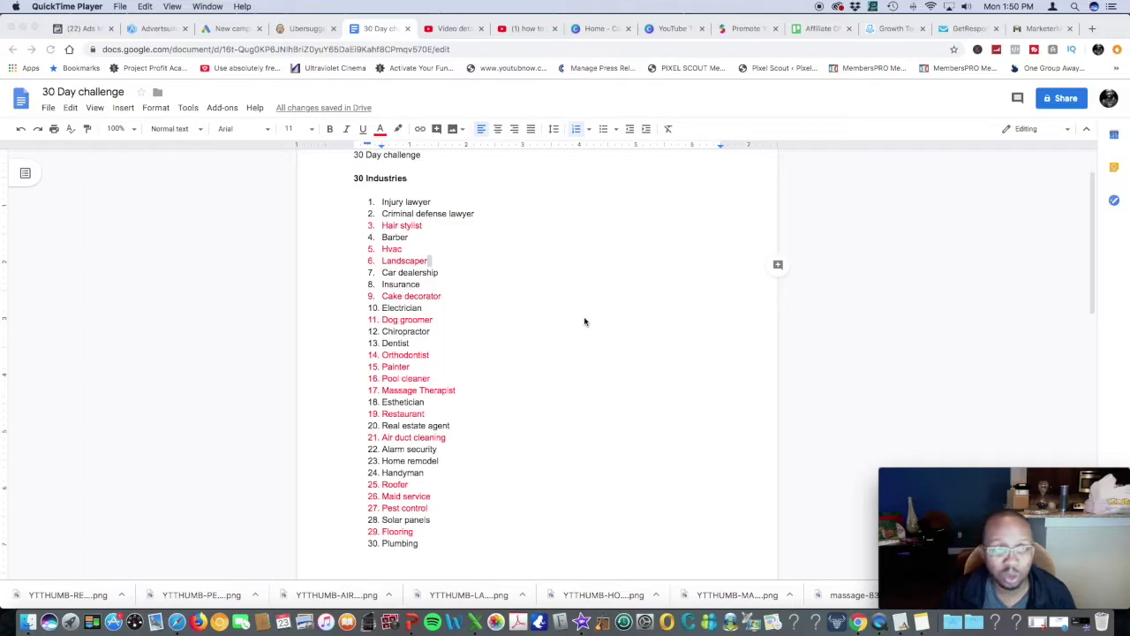
Change the campaign name from House Painter to 'Dentist Lead generation' and continue to the ad set
left_click(79, 29)
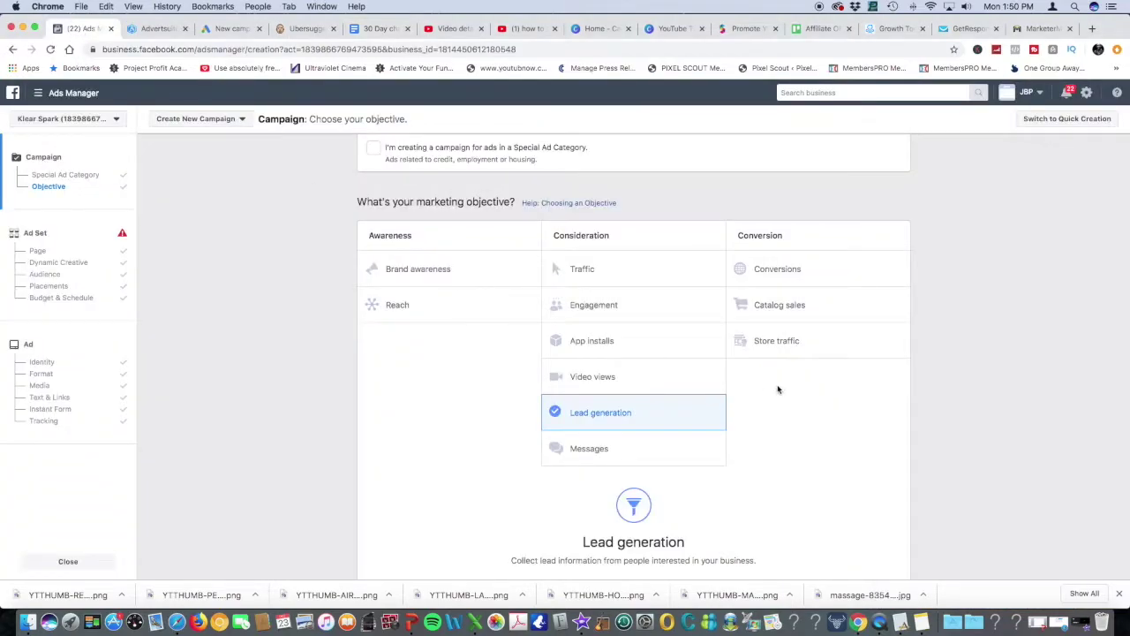
scroll(855, 405, "down", 2)
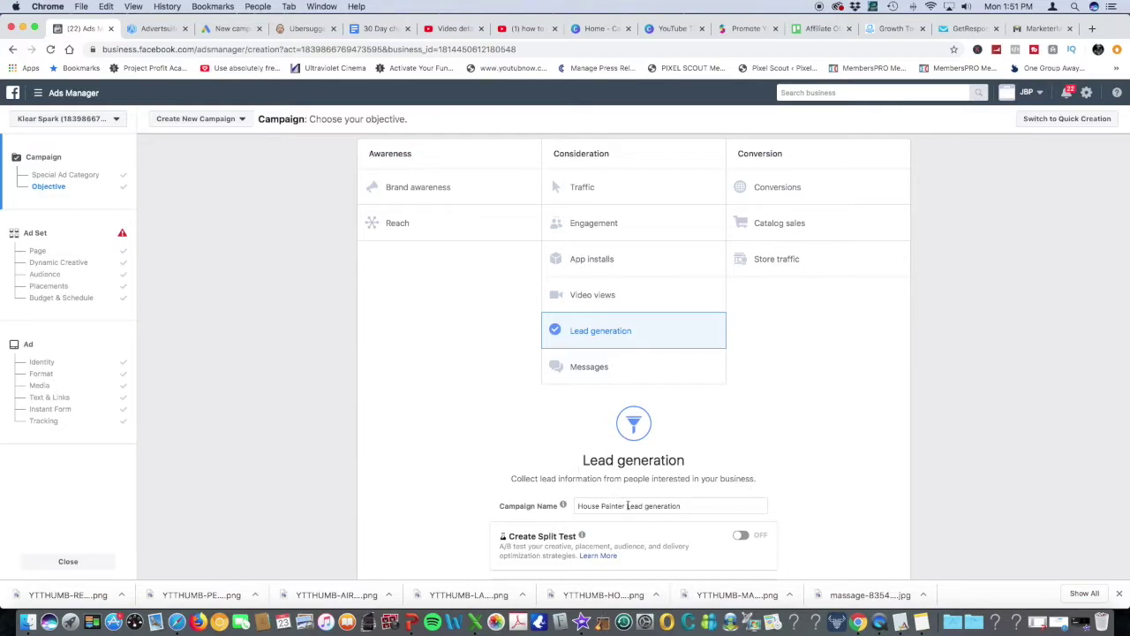
left_click_drag(628, 506, 544, 506)
type("D")
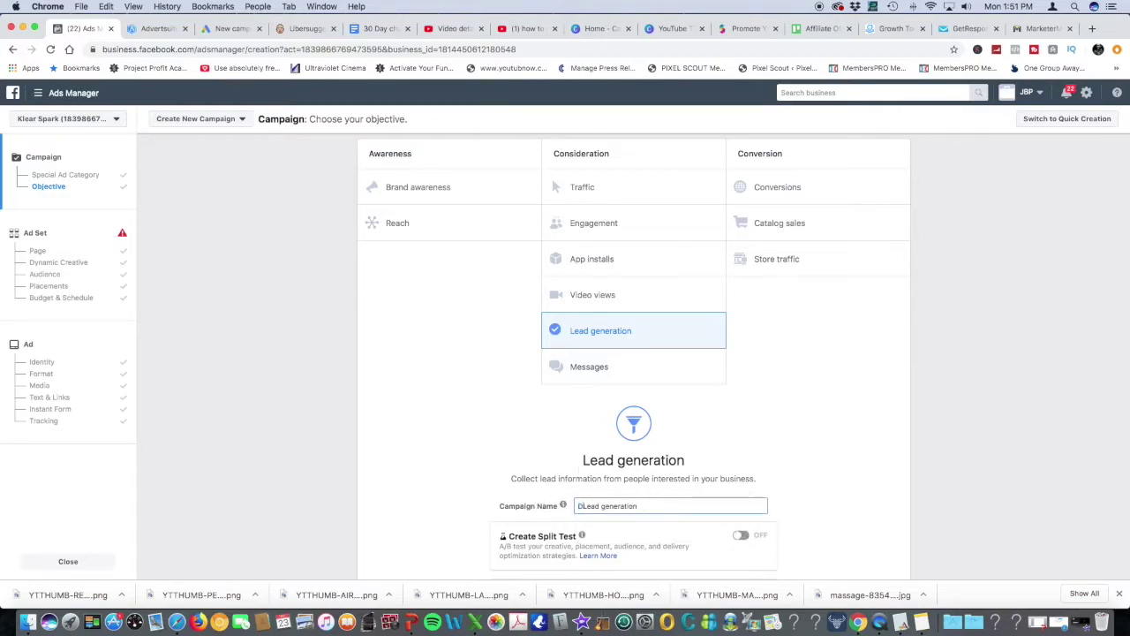
type("entist")
scroll(764, 480, "down", 3)
left_click(634, 474)
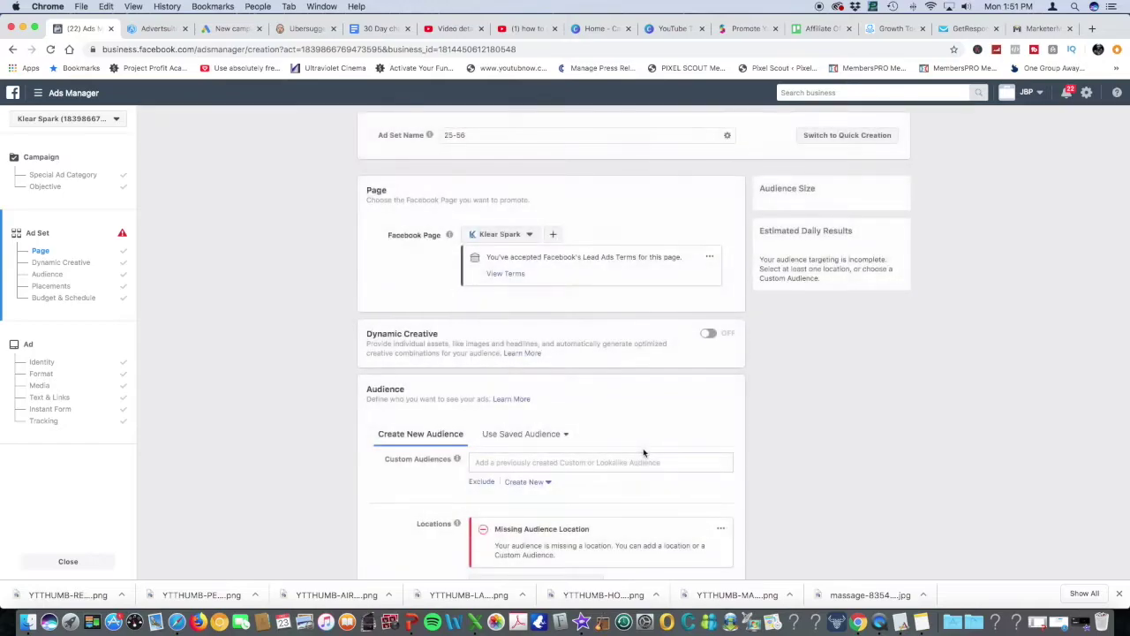
Add Dallas, Texas as a target location and shrink its radius to 13 miles
scroll(681, 413, "down", 5)
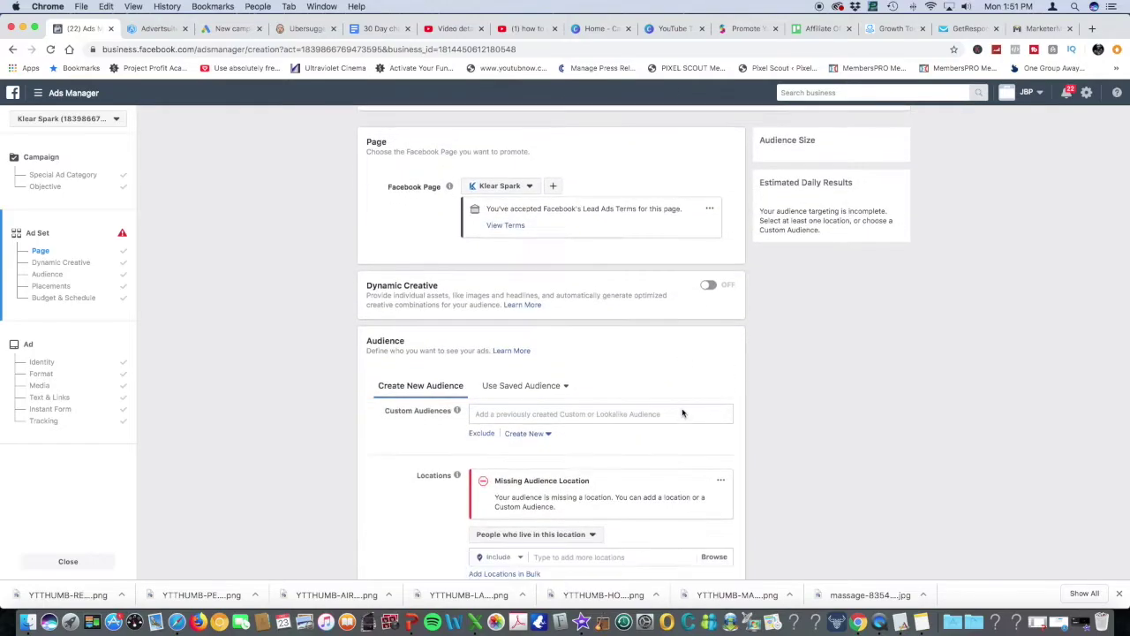
scroll(667, 415, "down", 1)
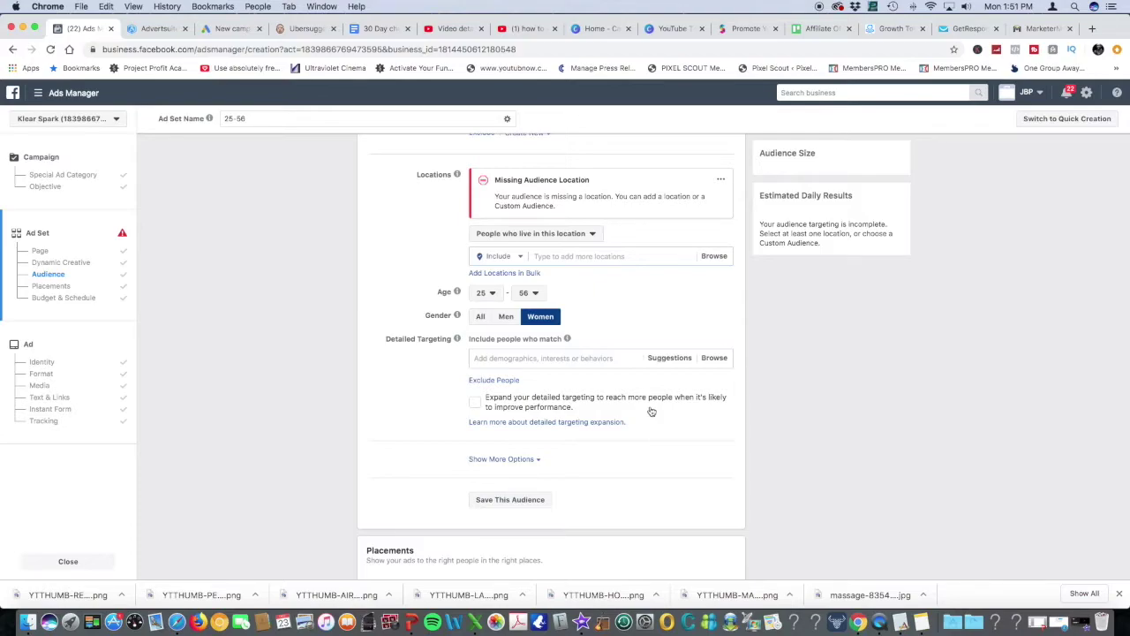
left_click(597, 256)
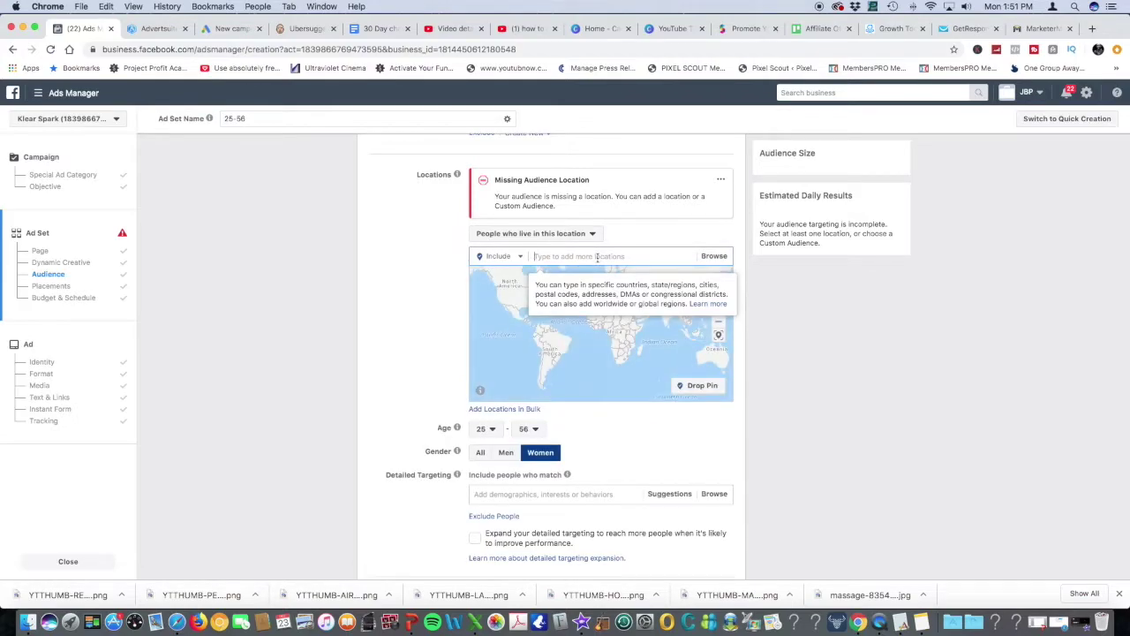
type("dallas")
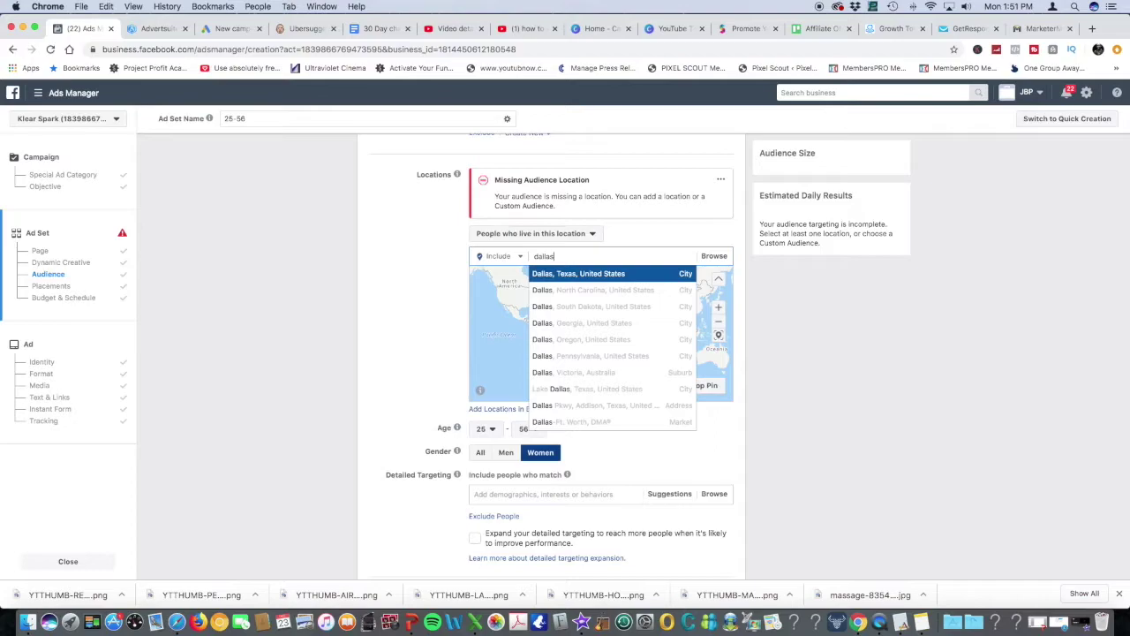
left_click(594, 273)
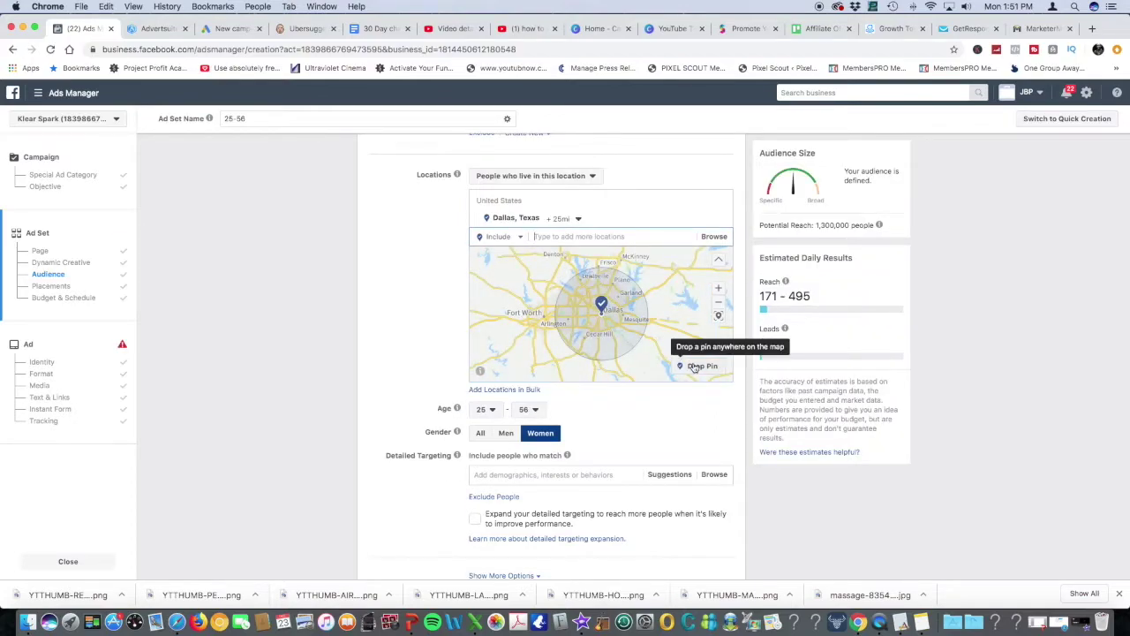
left_click(719, 291)
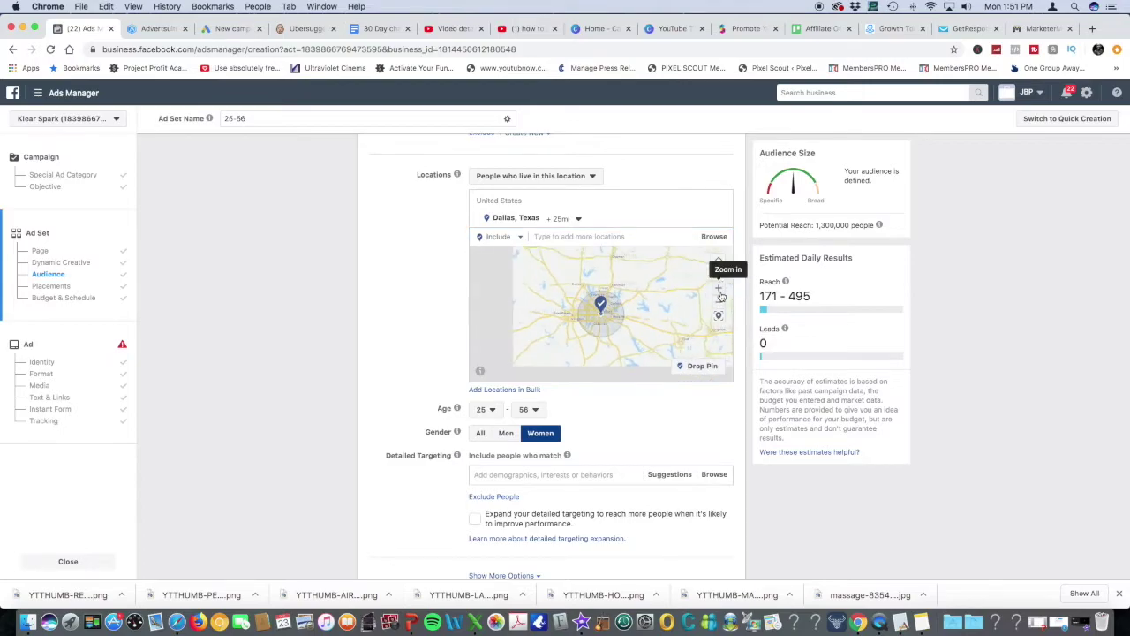
left_click(719, 291)
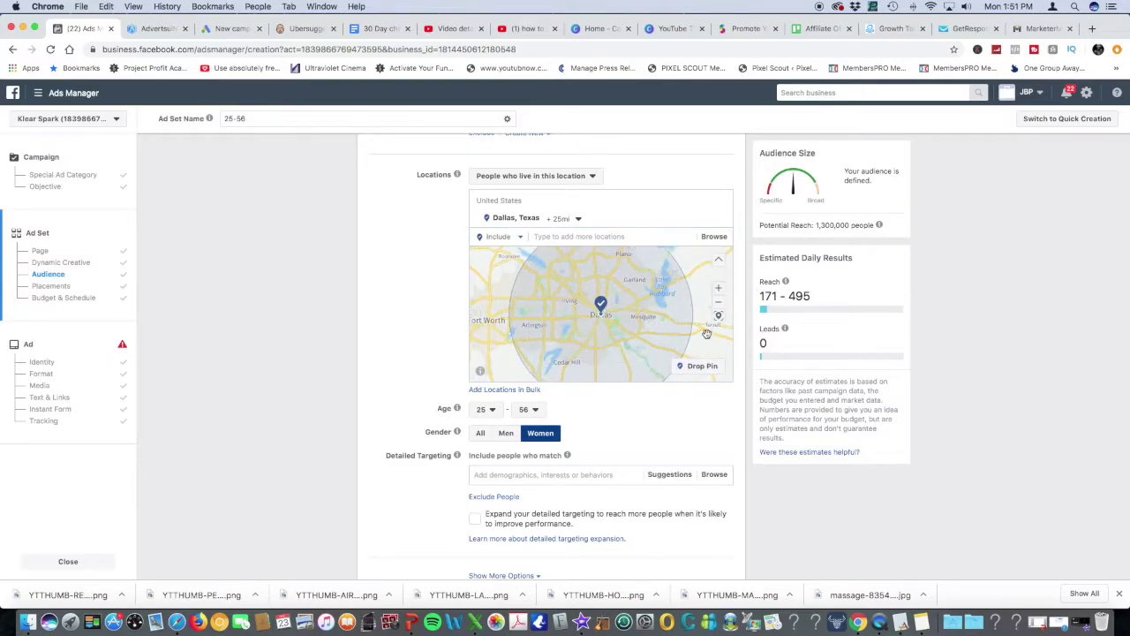
left_click(562, 218)
left_click_drag(590, 291, 573, 290)
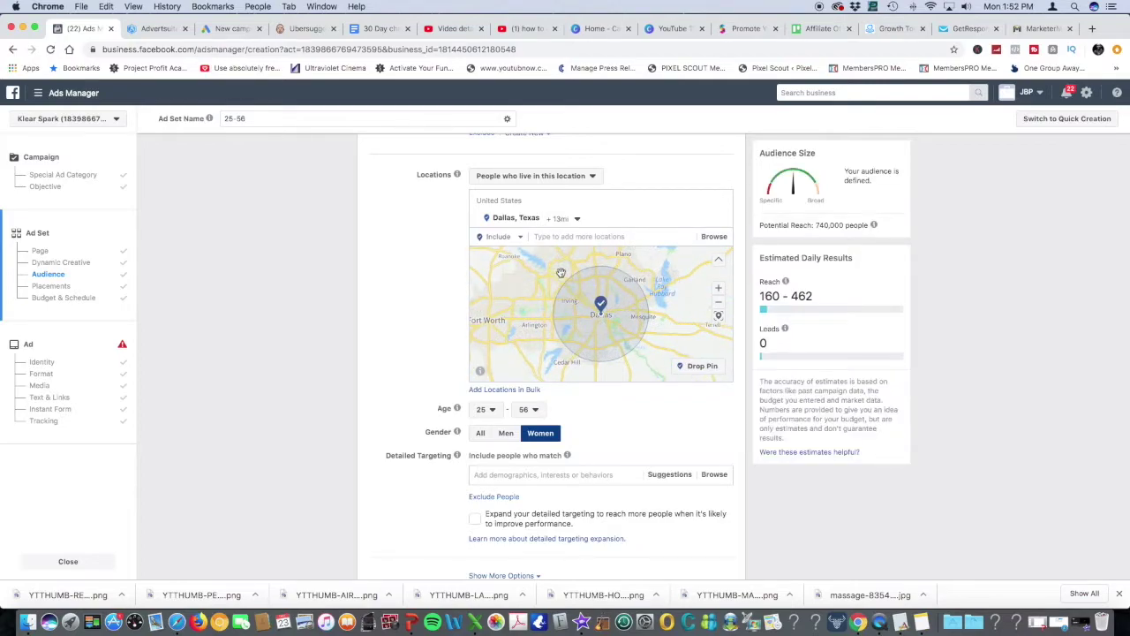
Drop a pin north of Dallas at 33.0036, -96.9804 as an extra location
left_click(681, 368)
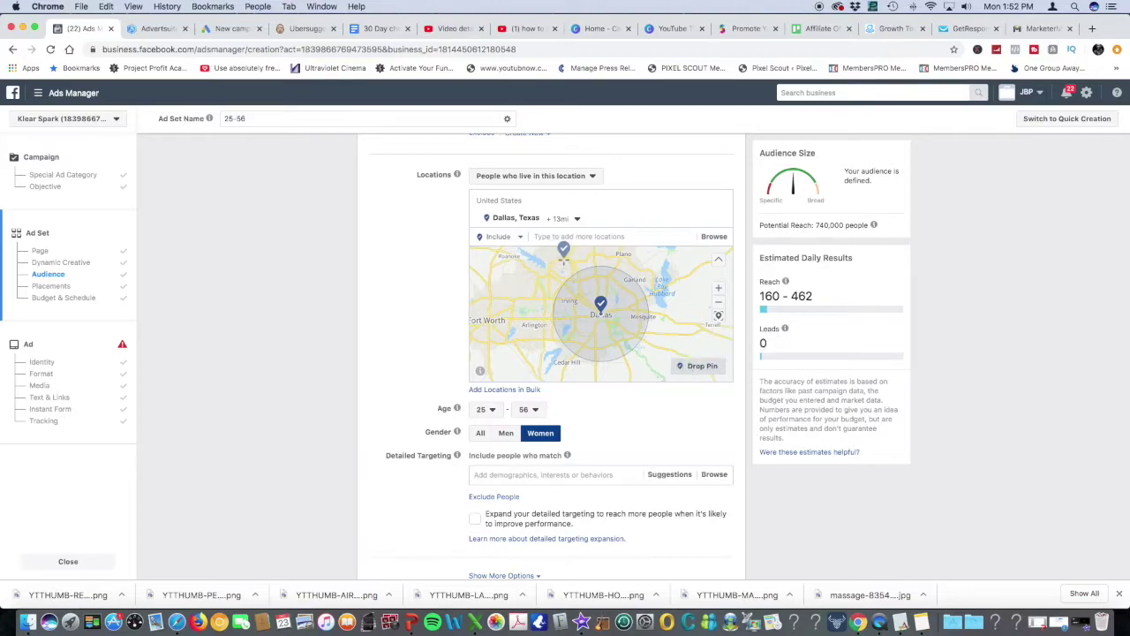
left_click(564, 256)
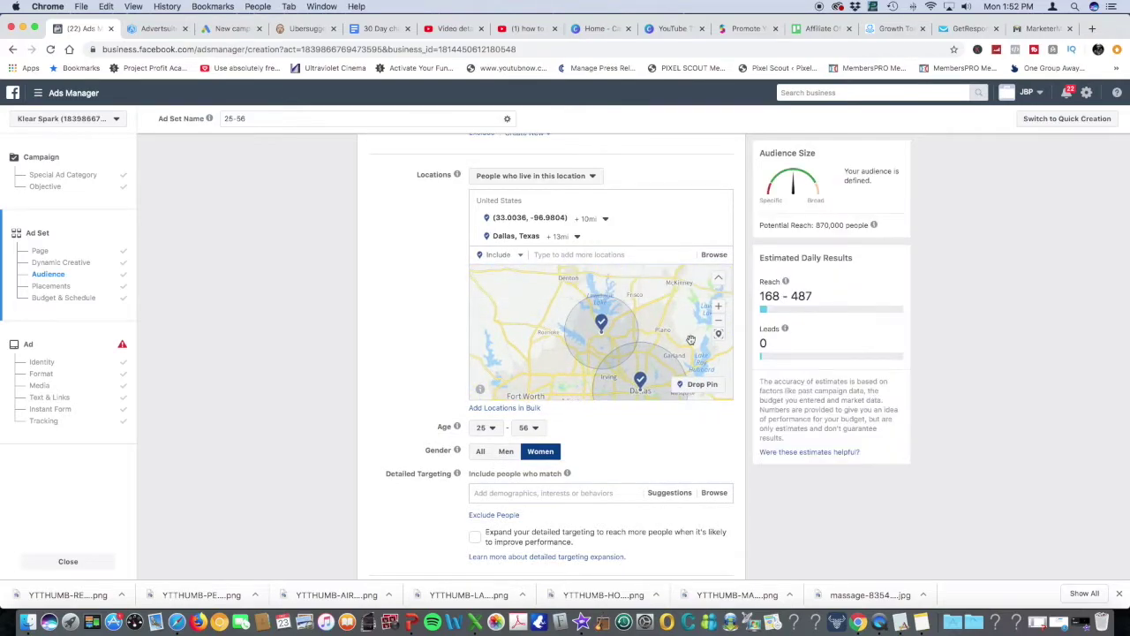
left_click(577, 235)
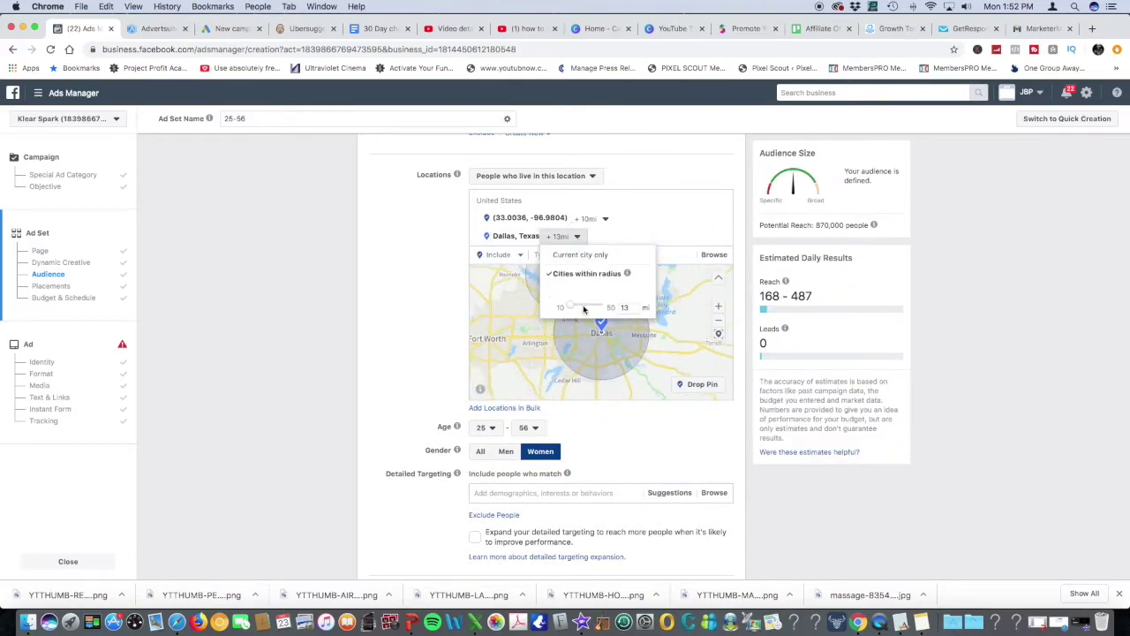
left_click(448, 279)
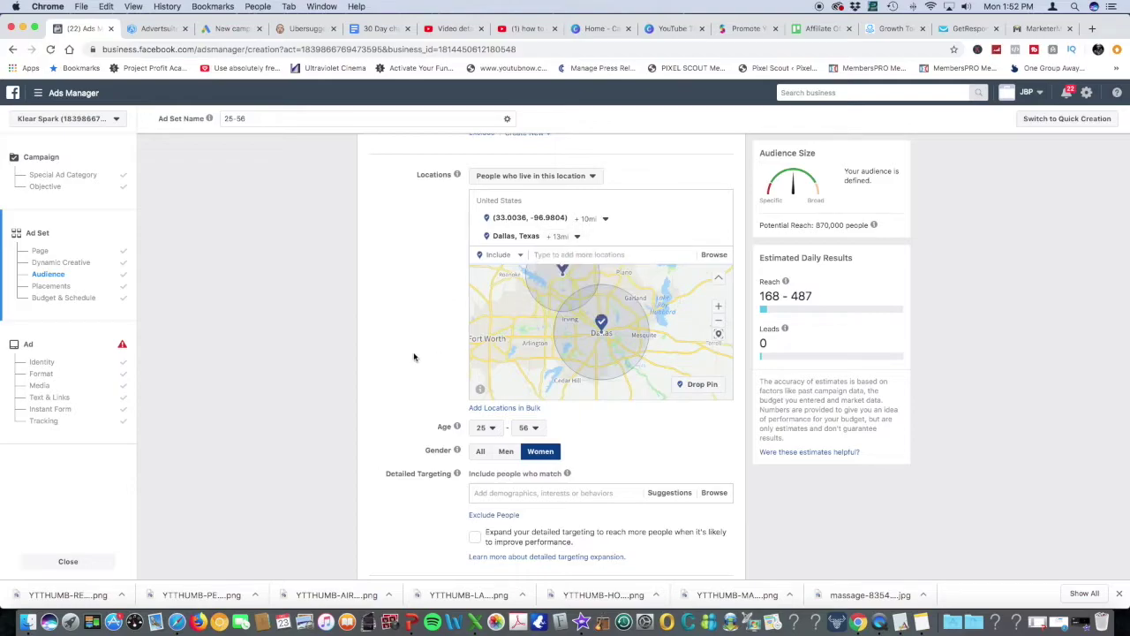
scroll(414, 356, "down", 2)
Set the audience's maximum age to 35, giving an age range of 25–35
scroll(414, 356, "down", 2)
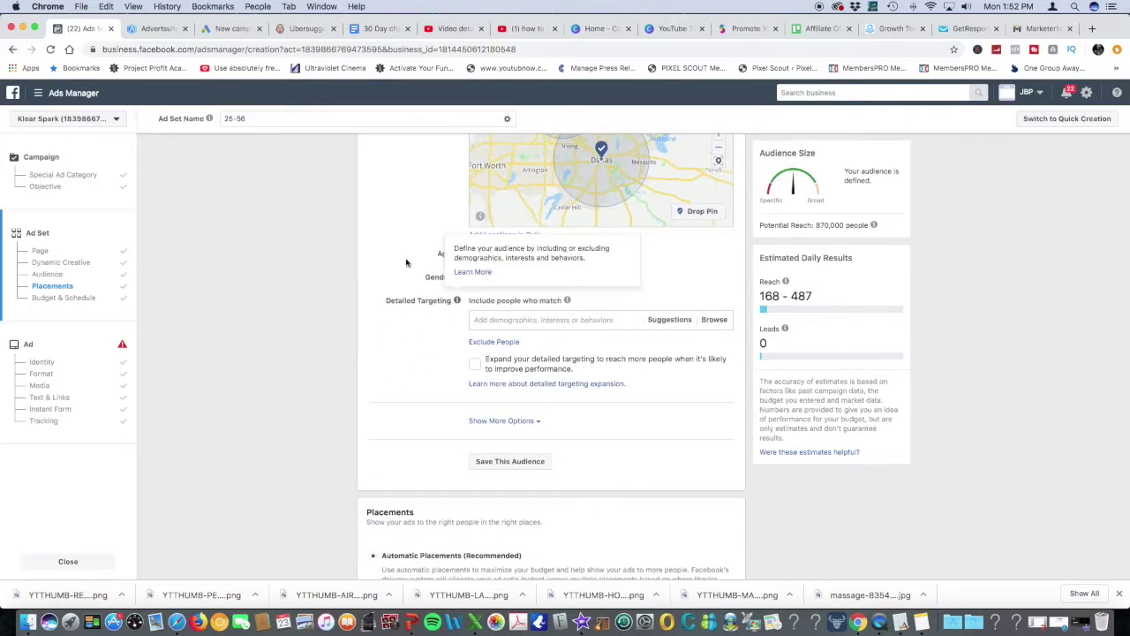
left_click(533, 255)
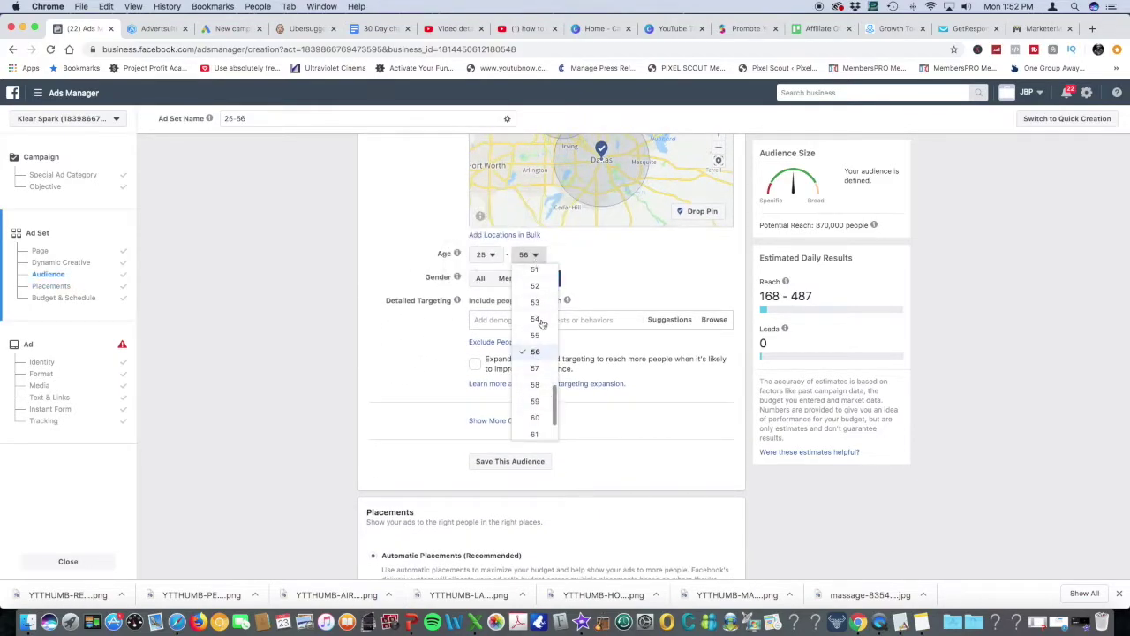
scroll(544, 311, "up", 5)
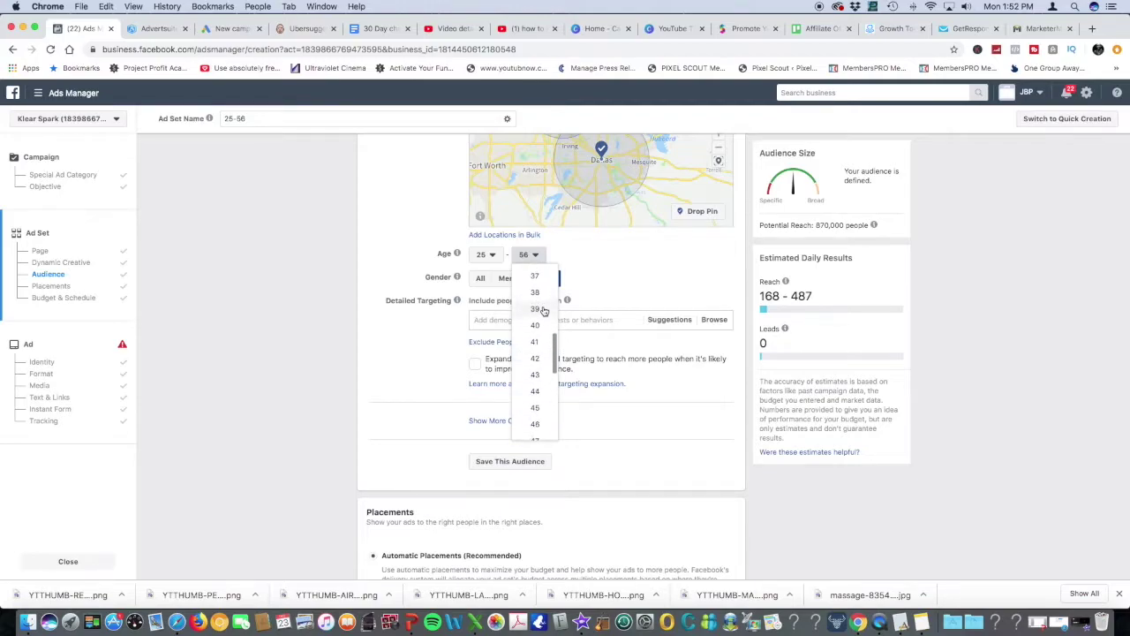
scroll(542, 314, "up", 3)
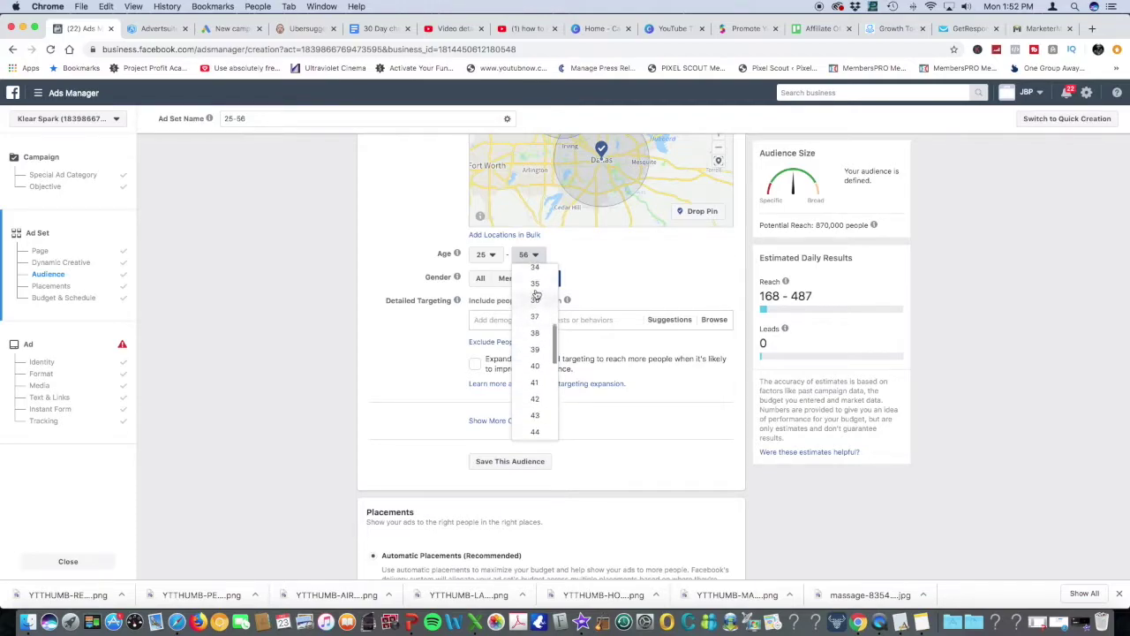
key("Return")
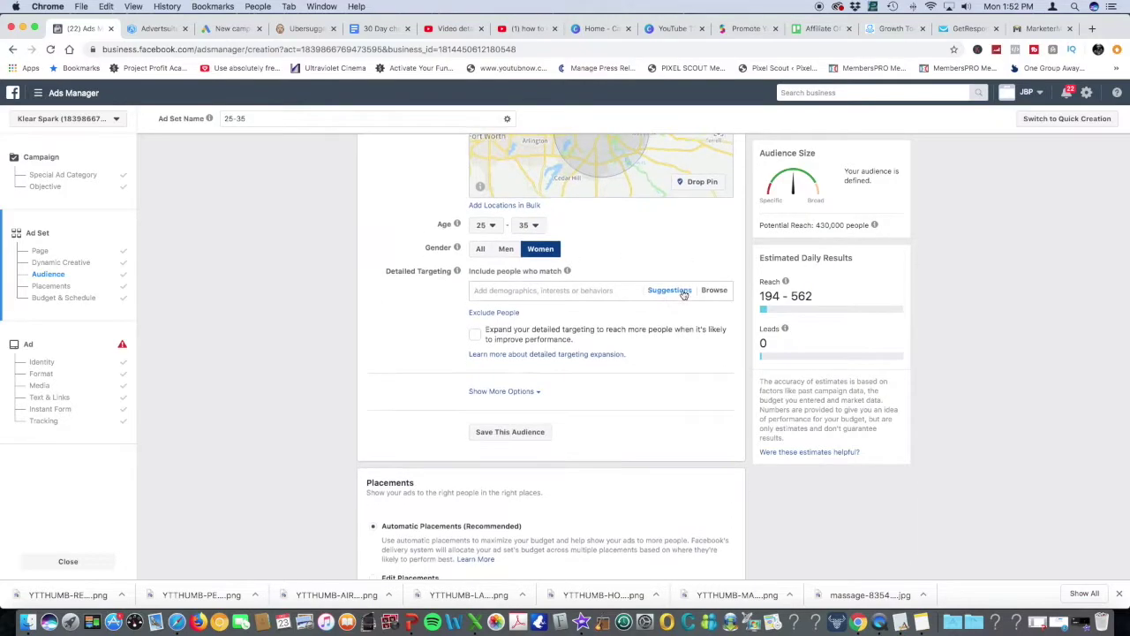
scroll(568, 295, "down", 1)
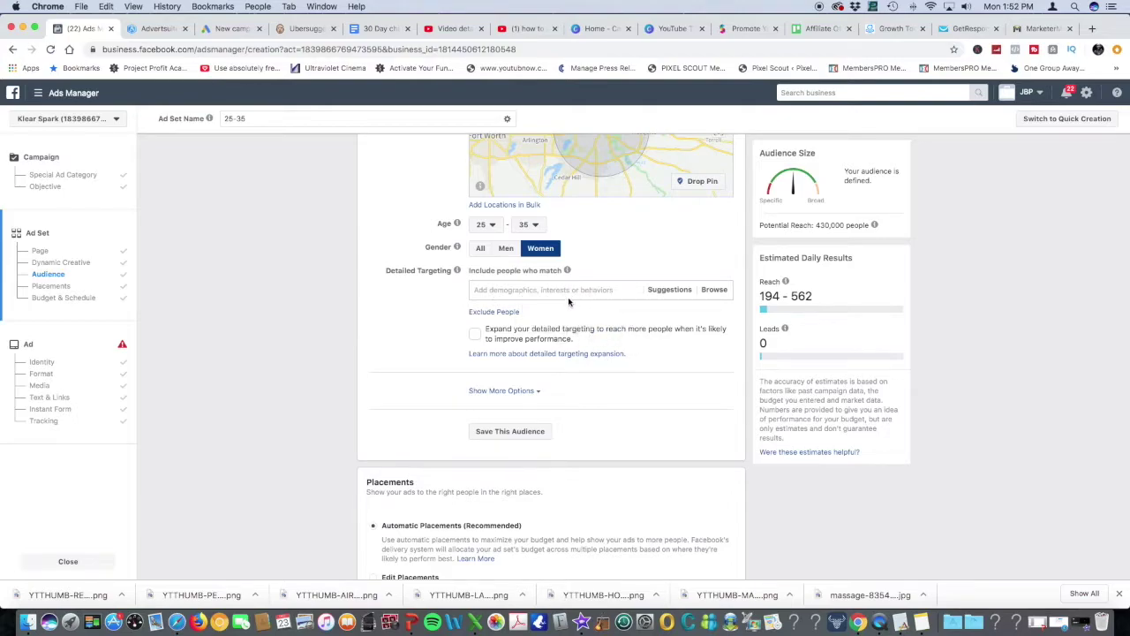
scroll(634, 307, "down", 3)
scroll(610, 304, "down", 3)
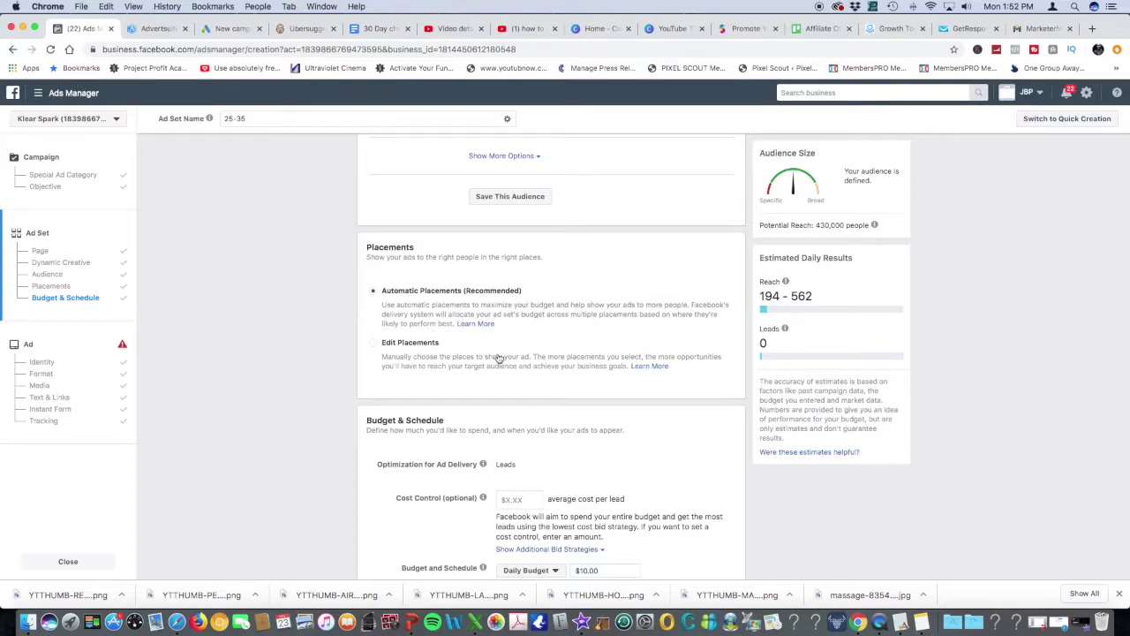
Run the ad set from December 25, 2019 to January 23, 2020, then continue to the ad
scroll(578, 365, "down", 3)
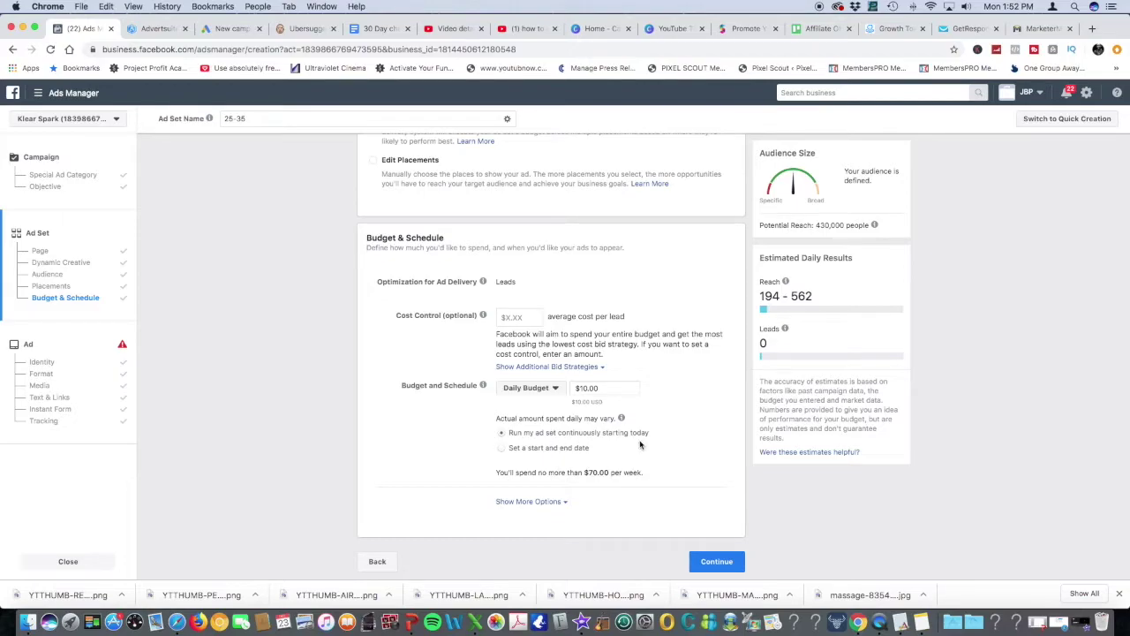
left_click(509, 449)
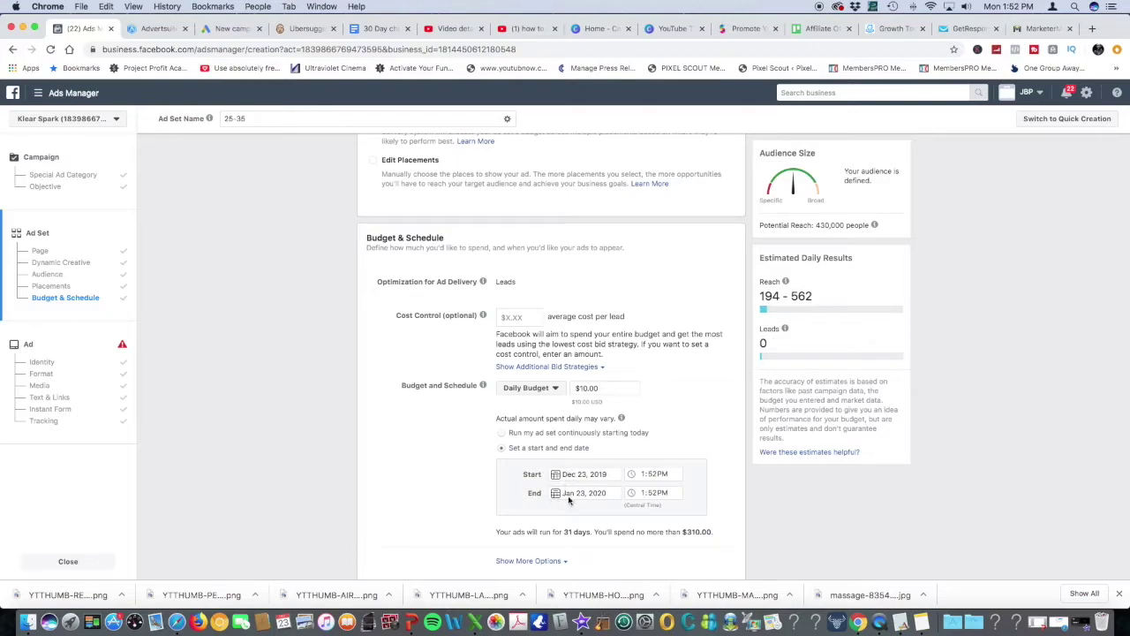
left_click(561, 475)
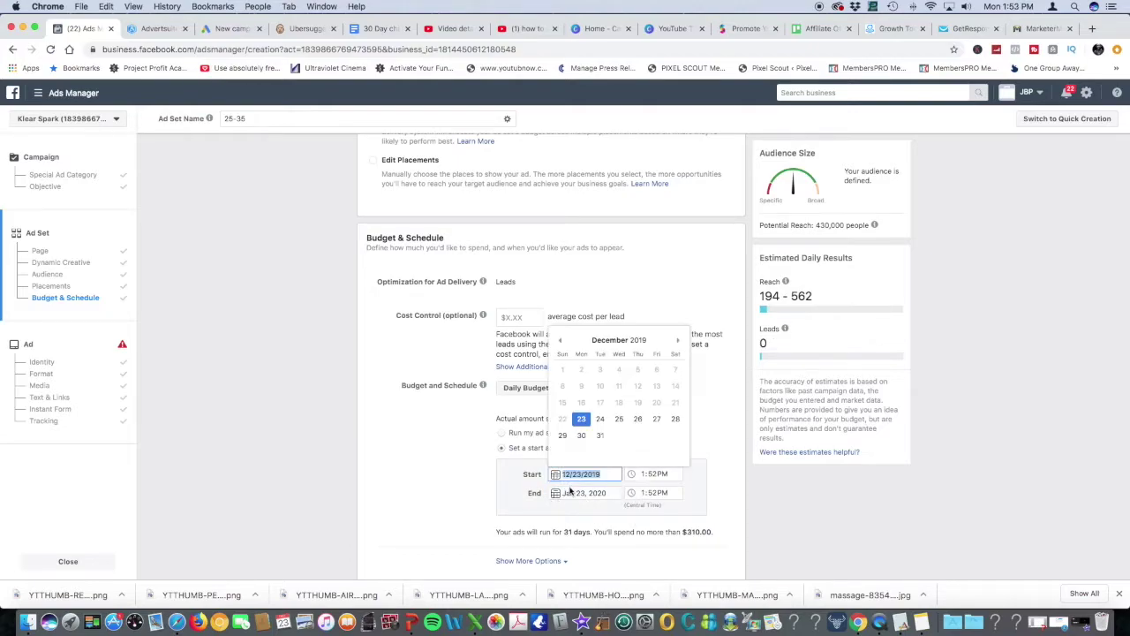
left_click(623, 422)
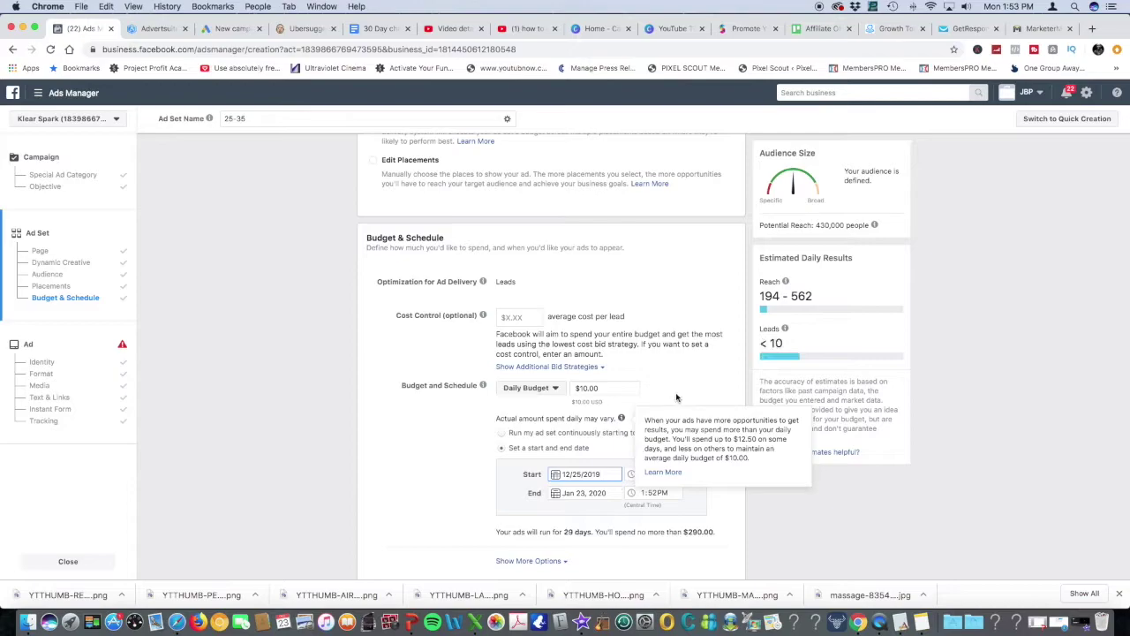
left_click(647, 477)
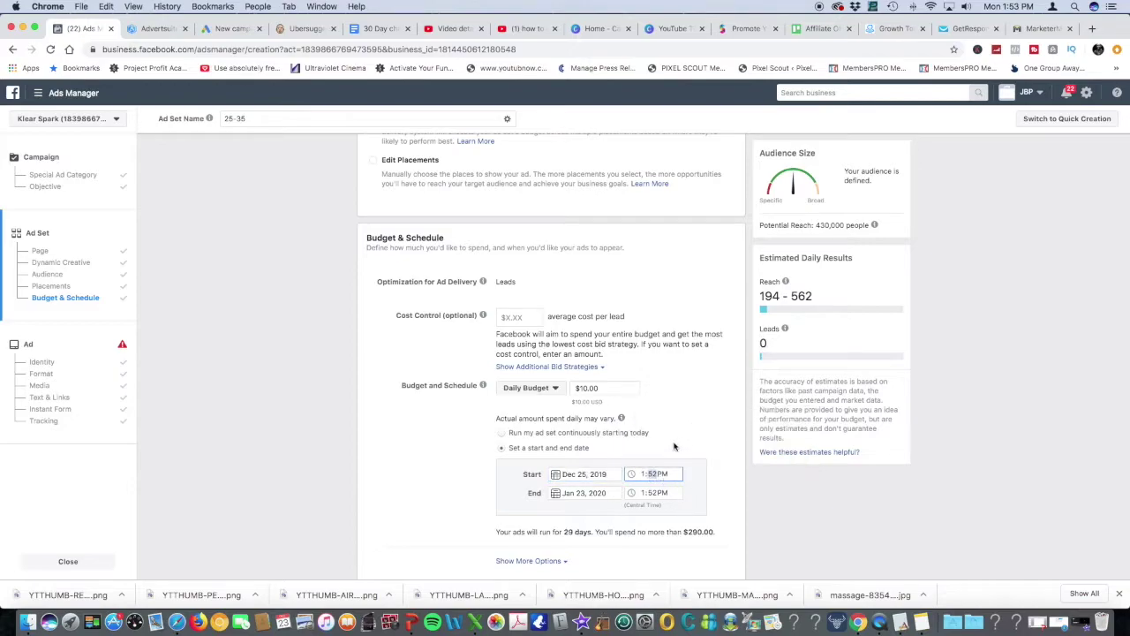
scroll(679, 443, "down", 2)
left_click(711, 559)
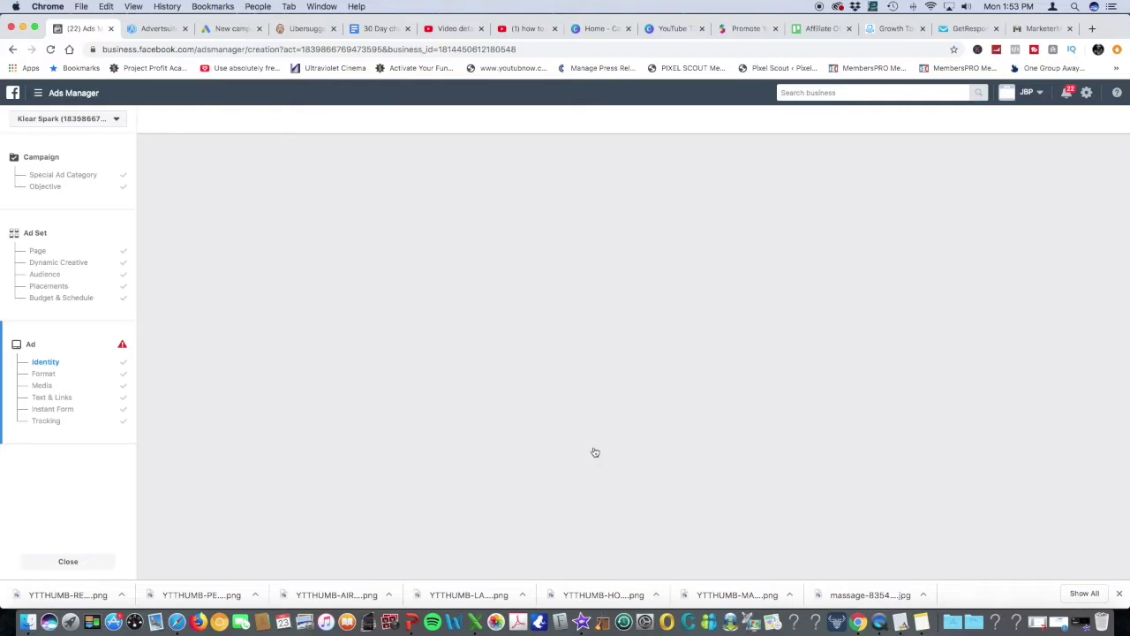
Open the Edit Image options for the current 1000×500 ad image in the Media section
scroll(630, 392, "down", 3)
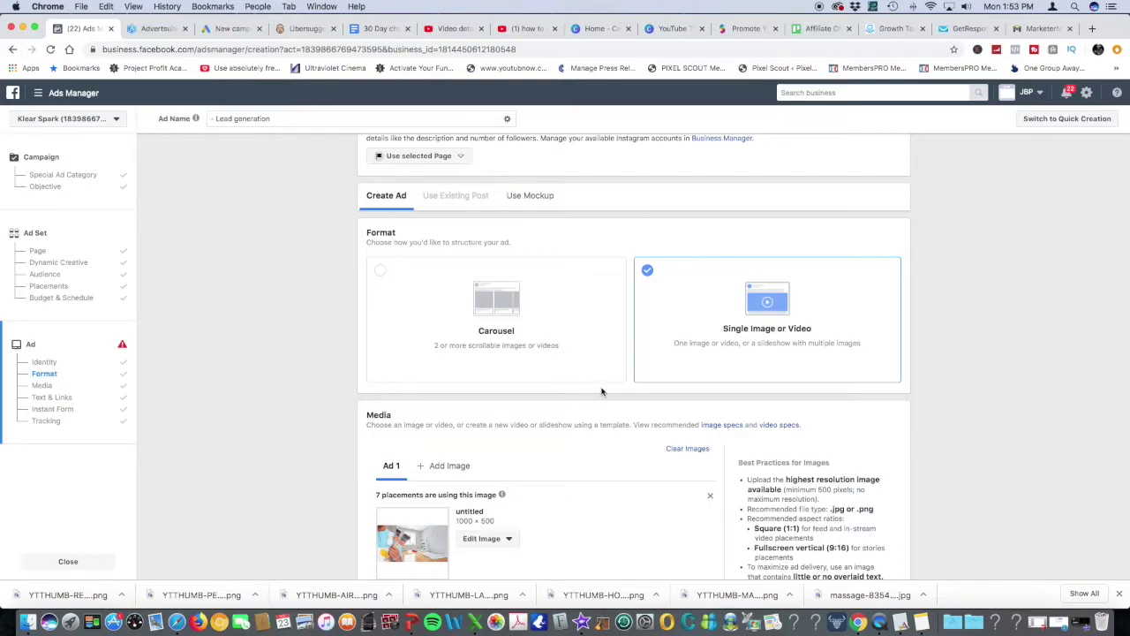
scroll(601, 391, "down", 2)
scroll(580, 375, "down", 1)
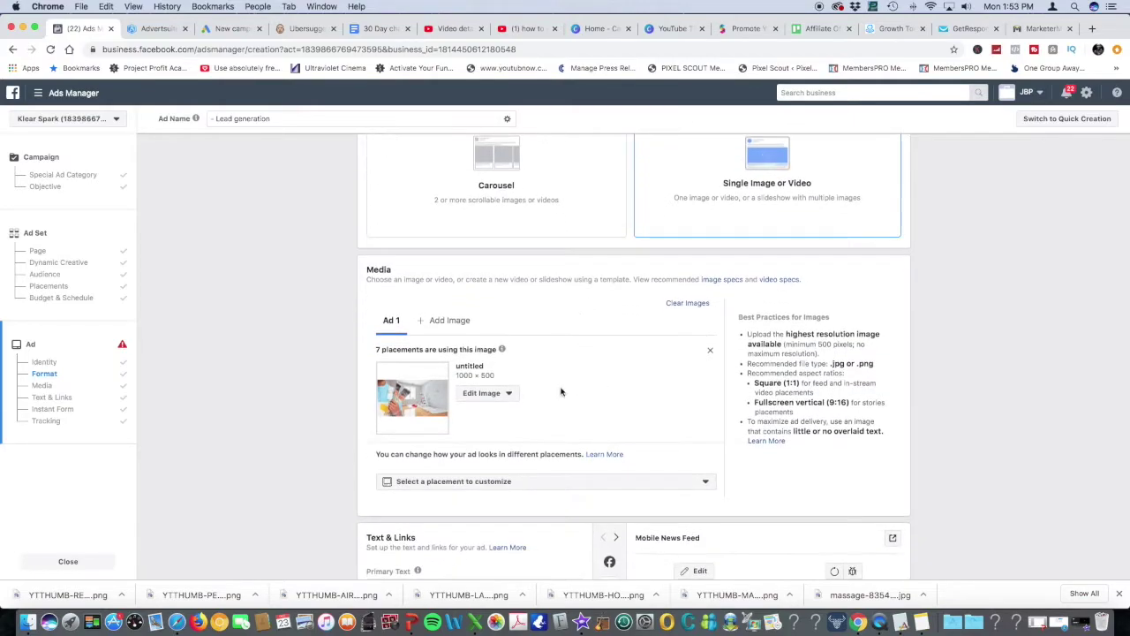
left_click(507, 393)
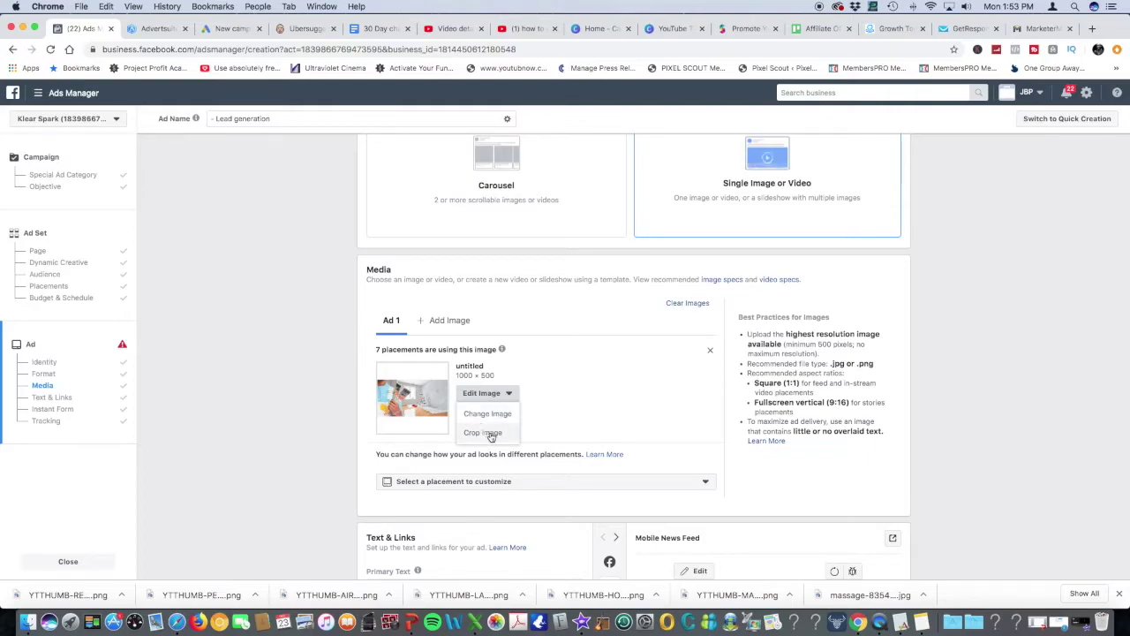
Choose Change Image and search Stock Photos for 'whitening' instead of house painting
left_click(495, 416)
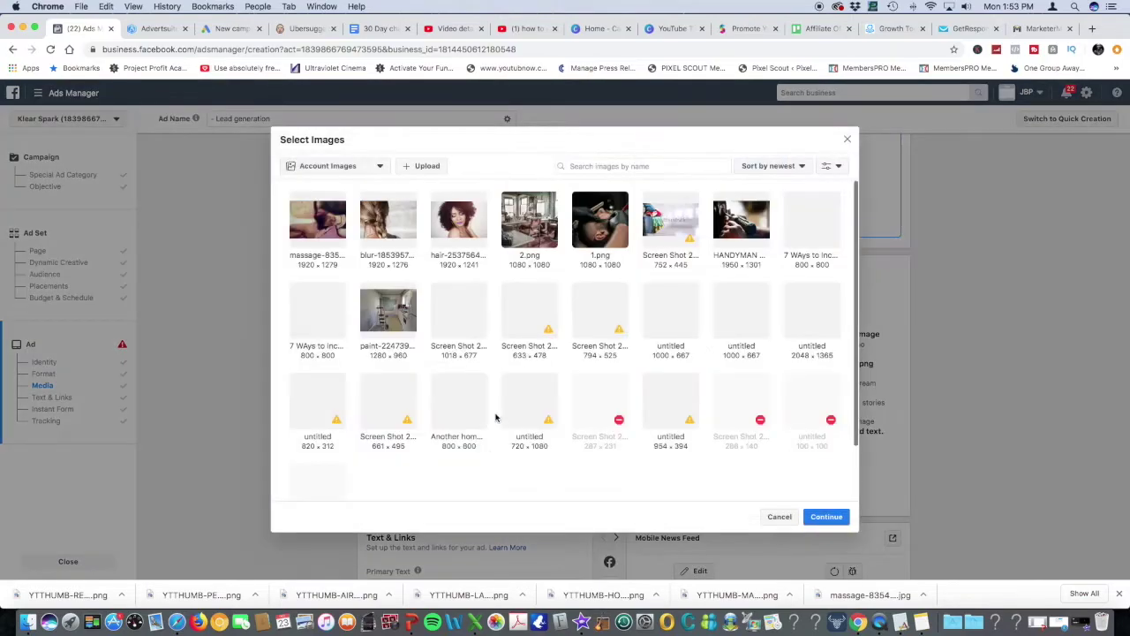
left_click(362, 167)
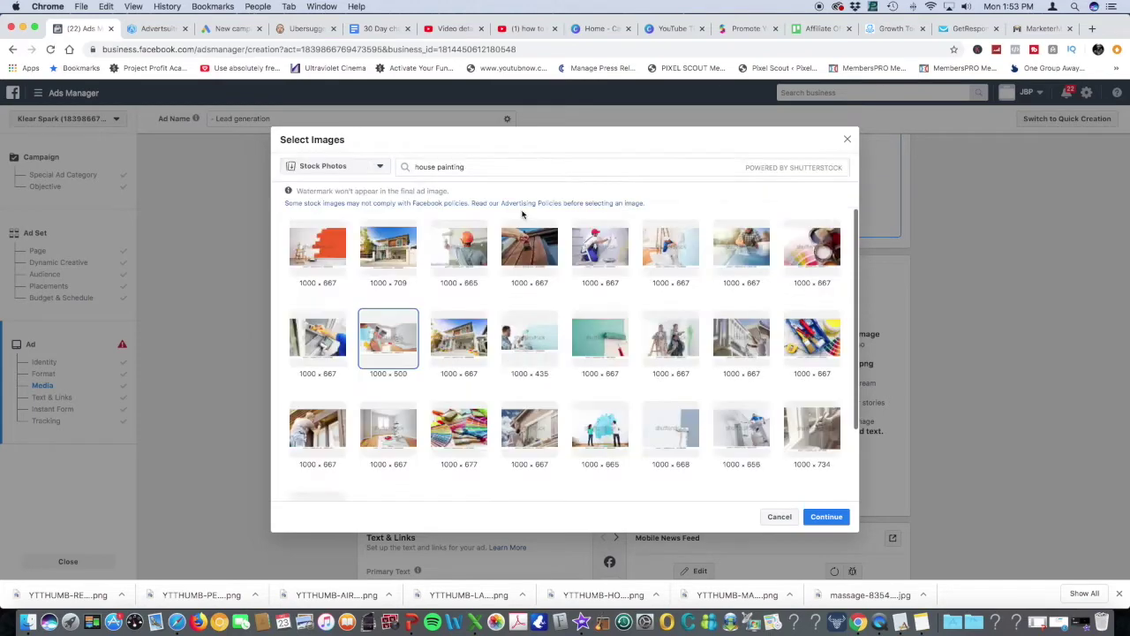
left_click(324, 243)
left_click(465, 169)
left_click_drag(466, 168, 413, 167)
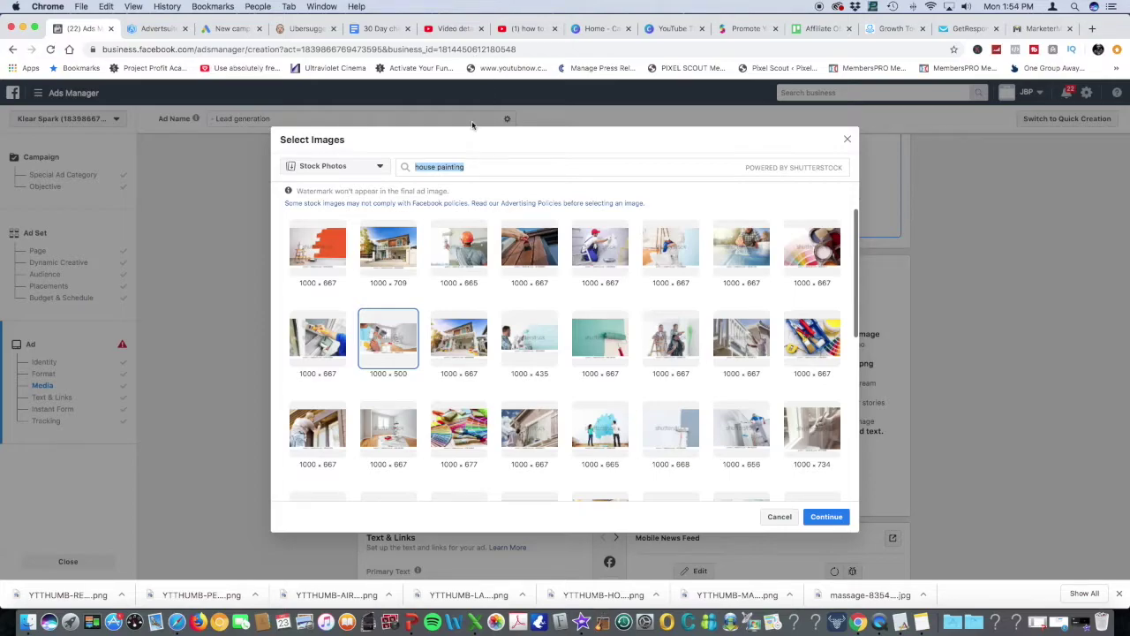
type("whitening")
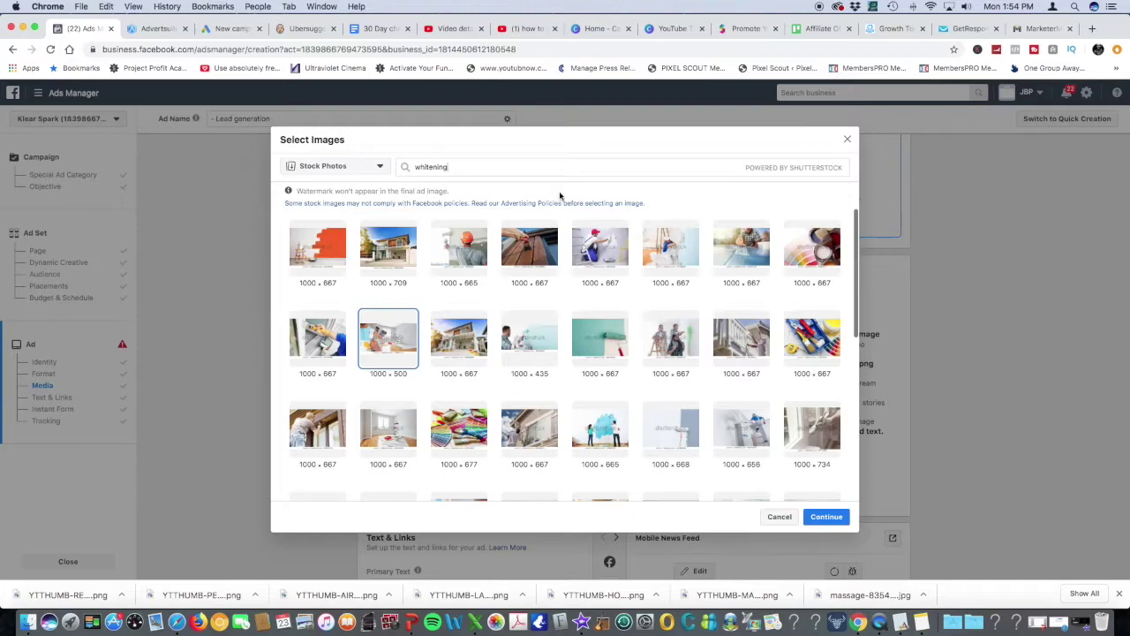
key("Return")
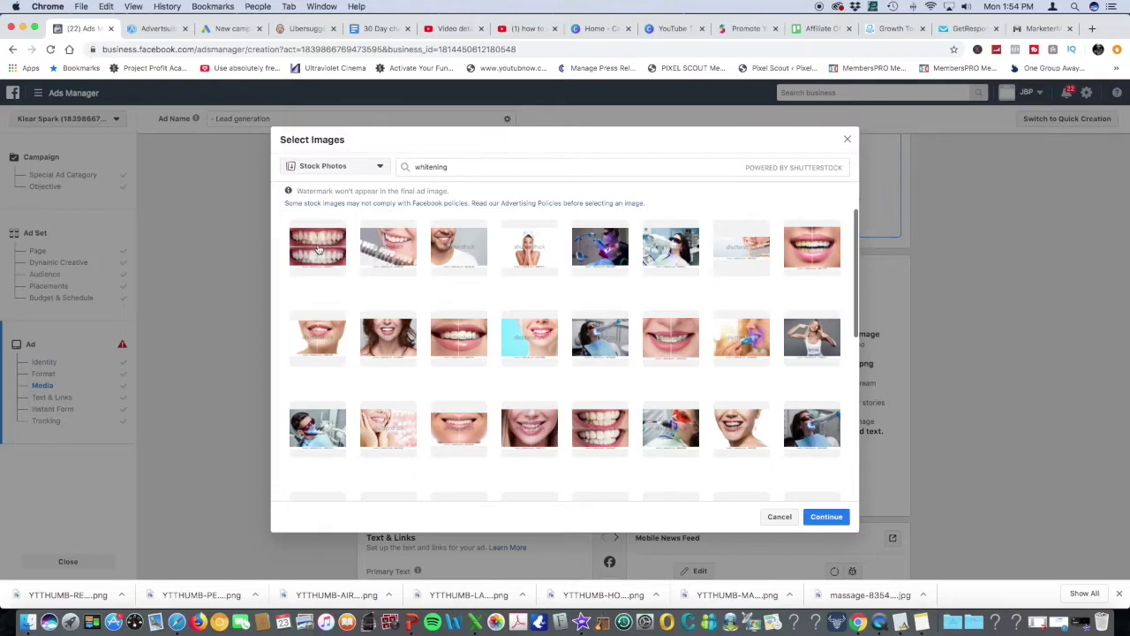
Use the white teeth close-up stock photo as the new ad image
left_click(319, 250)
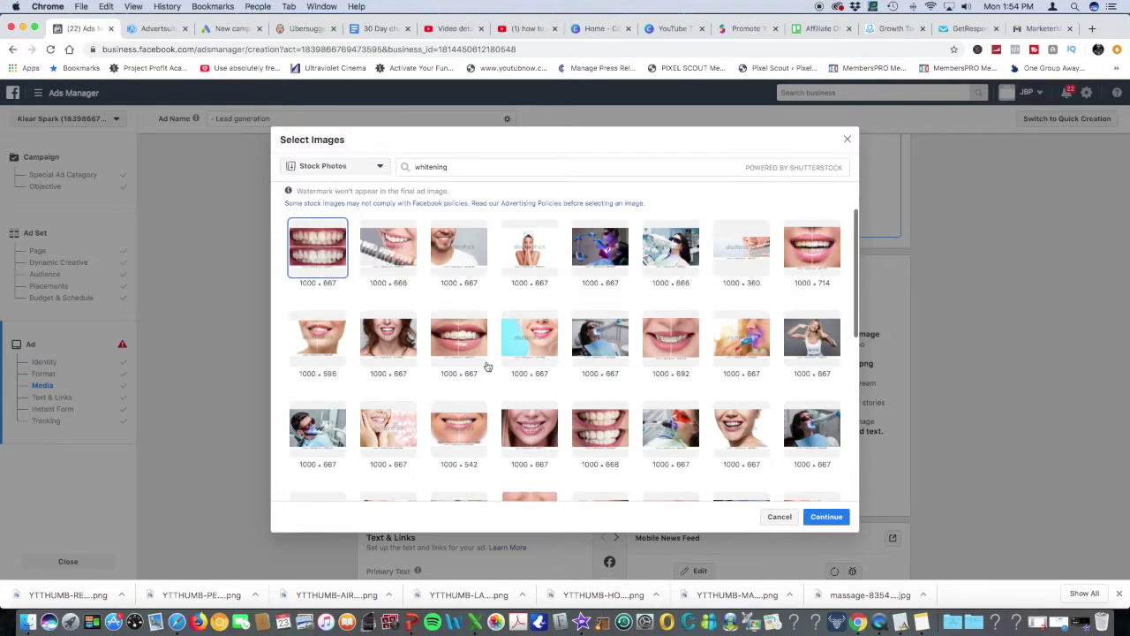
left_click(600, 429)
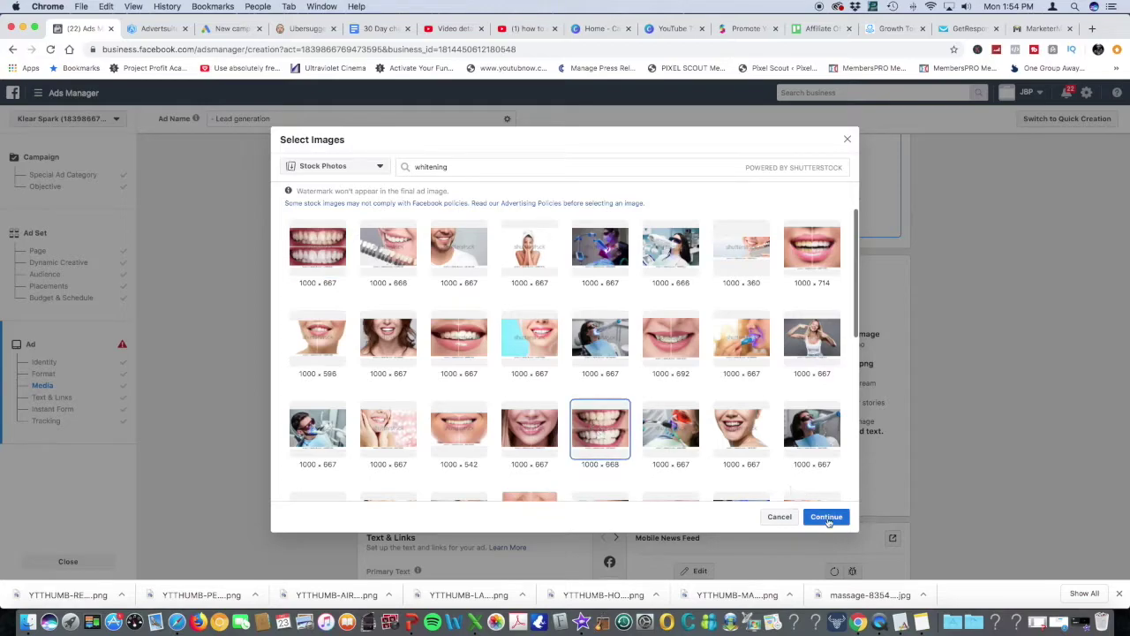
left_click(828, 519)
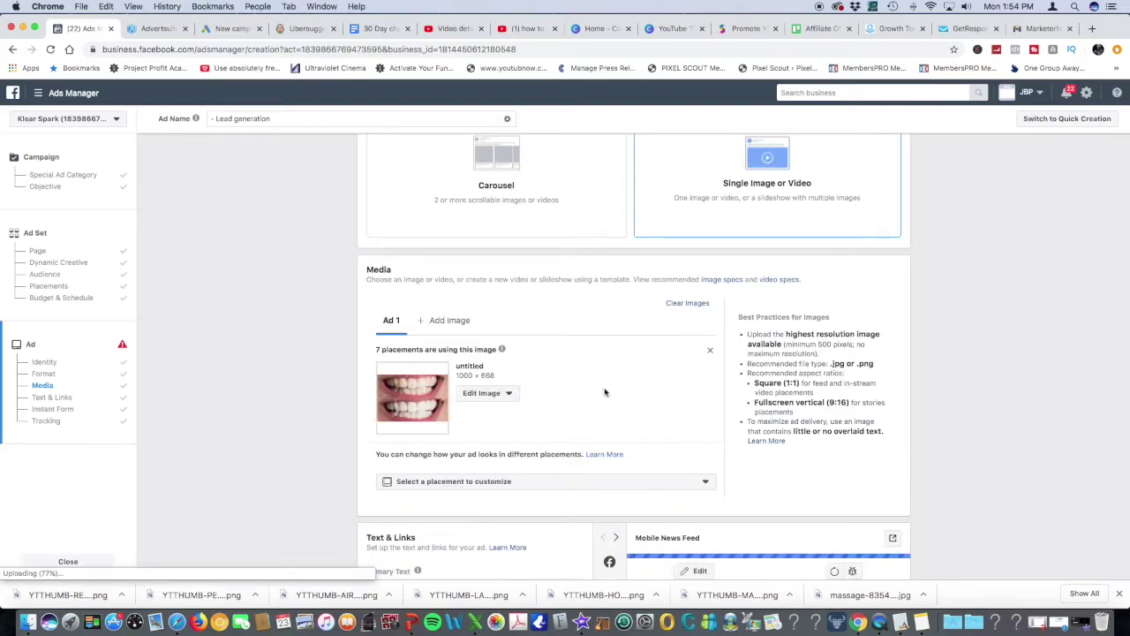
Delete 'Homeowners' so the primary text opens with 'Attention Dallas!!!', then switch to AdvertSuite
scroll(605, 392, "down", 5)
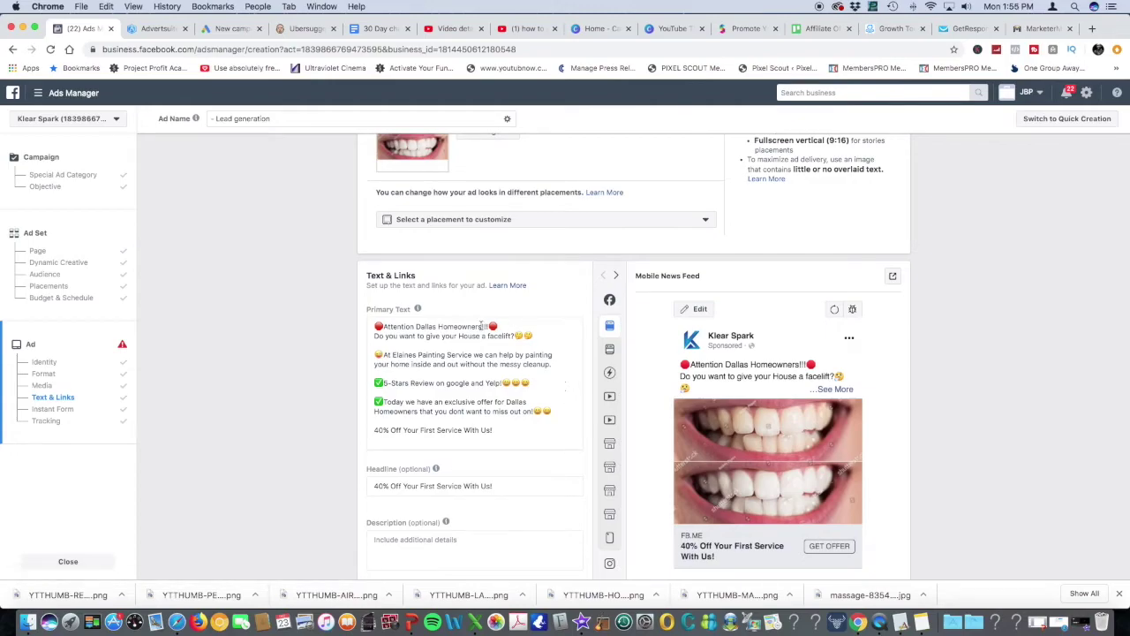
left_click_drag(439, 326, 484, 326)
key("BackSpace")
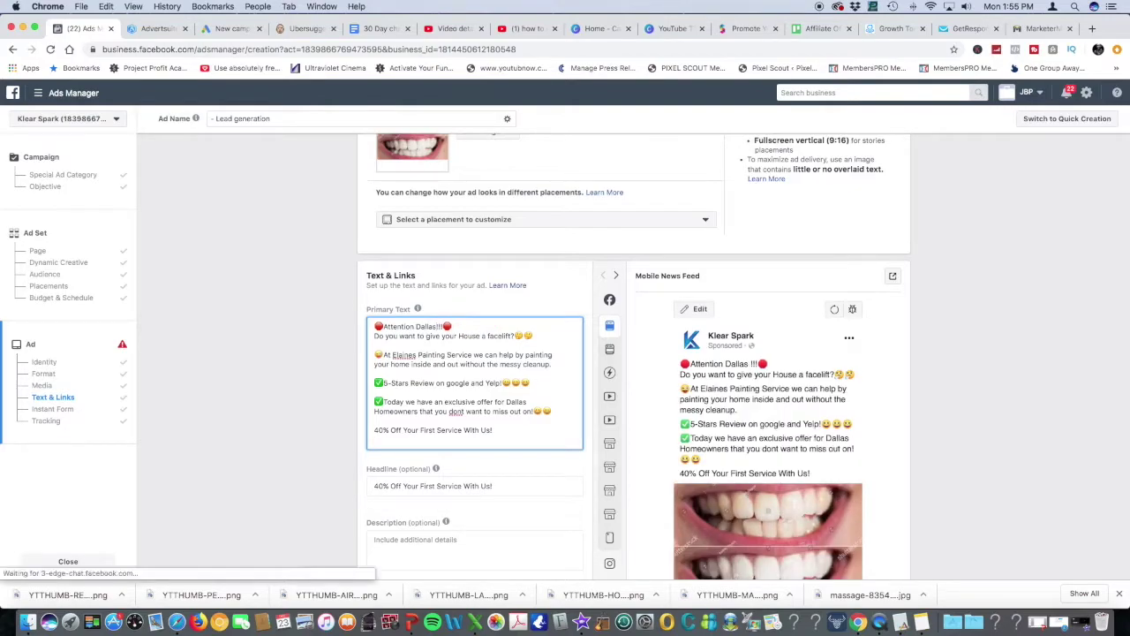
key("BackSpace")
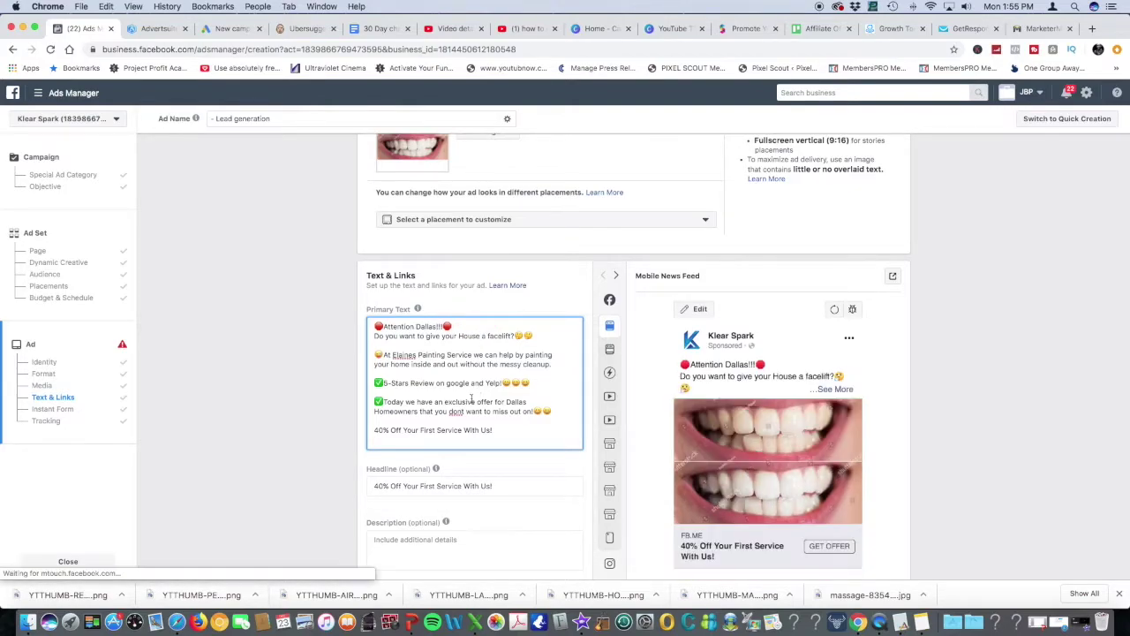
left_click(159, 29)
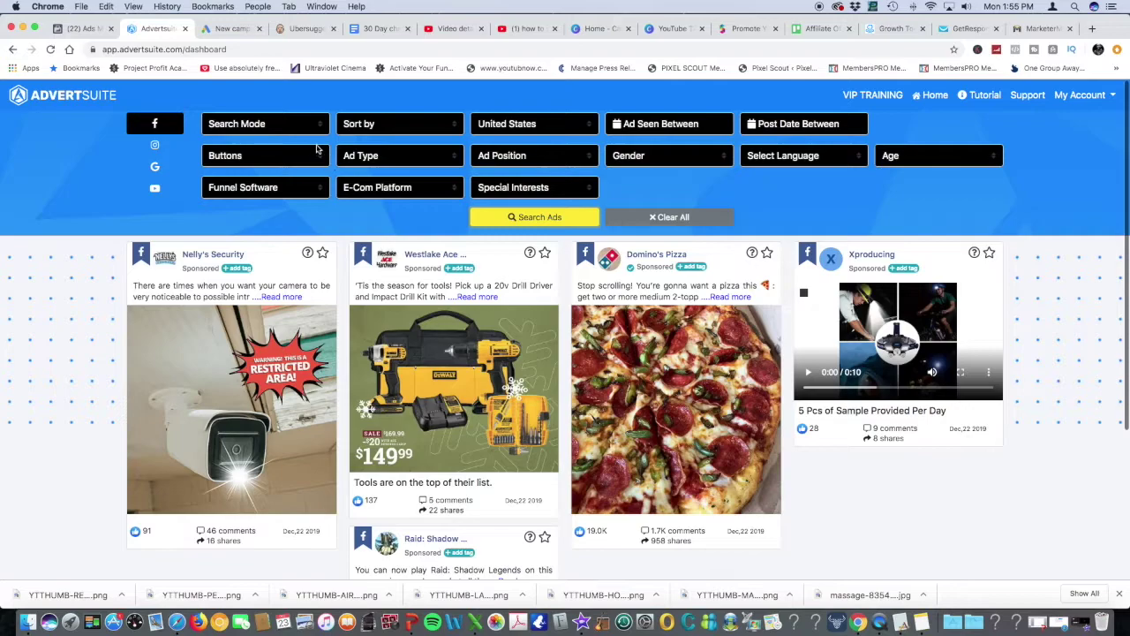
Search AdvertSuite by keyword in Ad Text for 'teeth whitening'
left_click(369, 130)
left_click(260, 132)
left_click(258, 135)
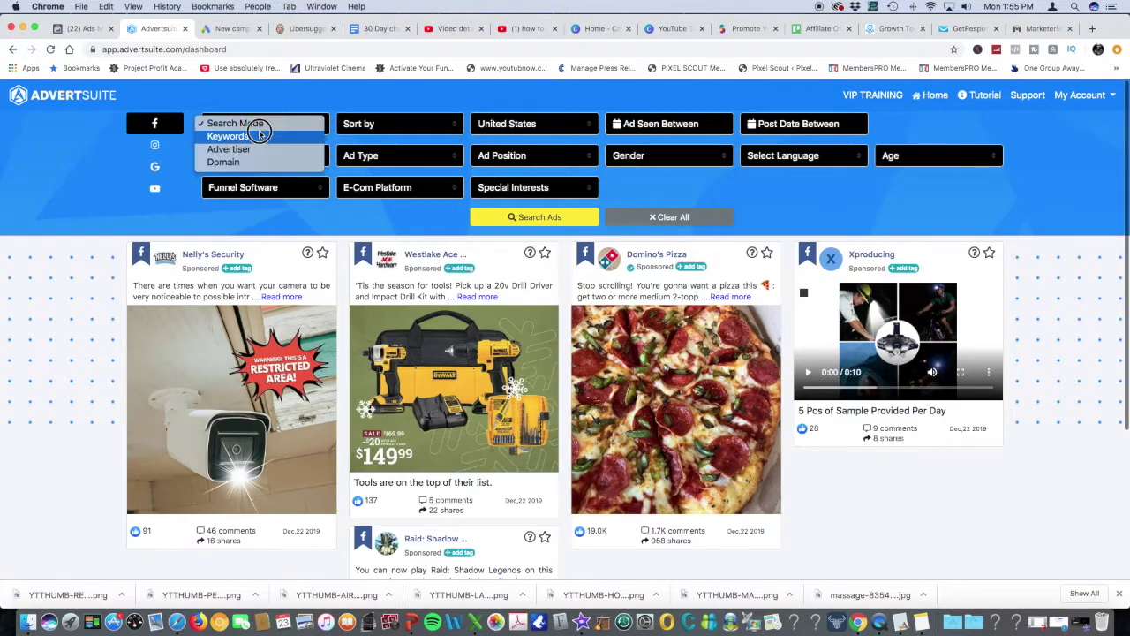
left_click(259, 136)
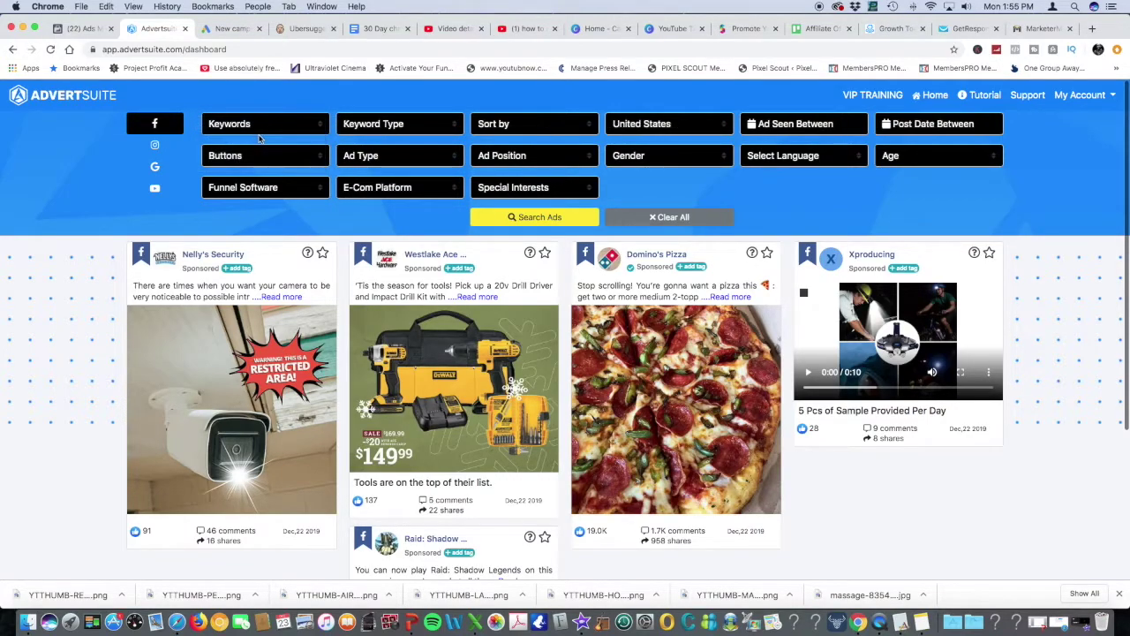
left_click(380, 132)
left_click(389, 138)
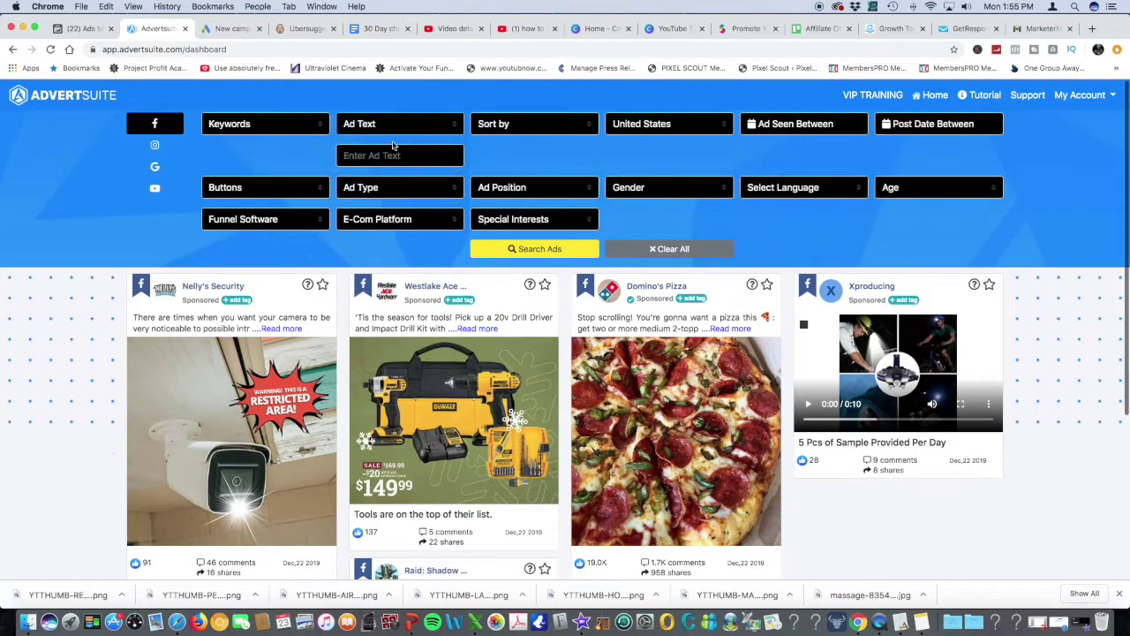
type("teeth whi")
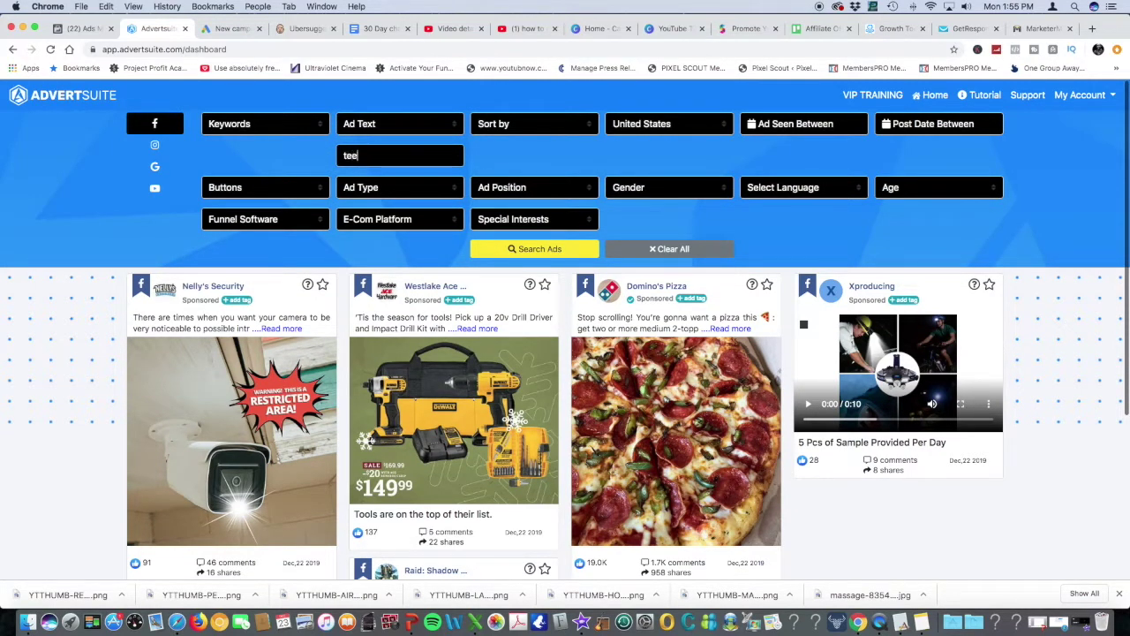
type("tening")
key("Return")
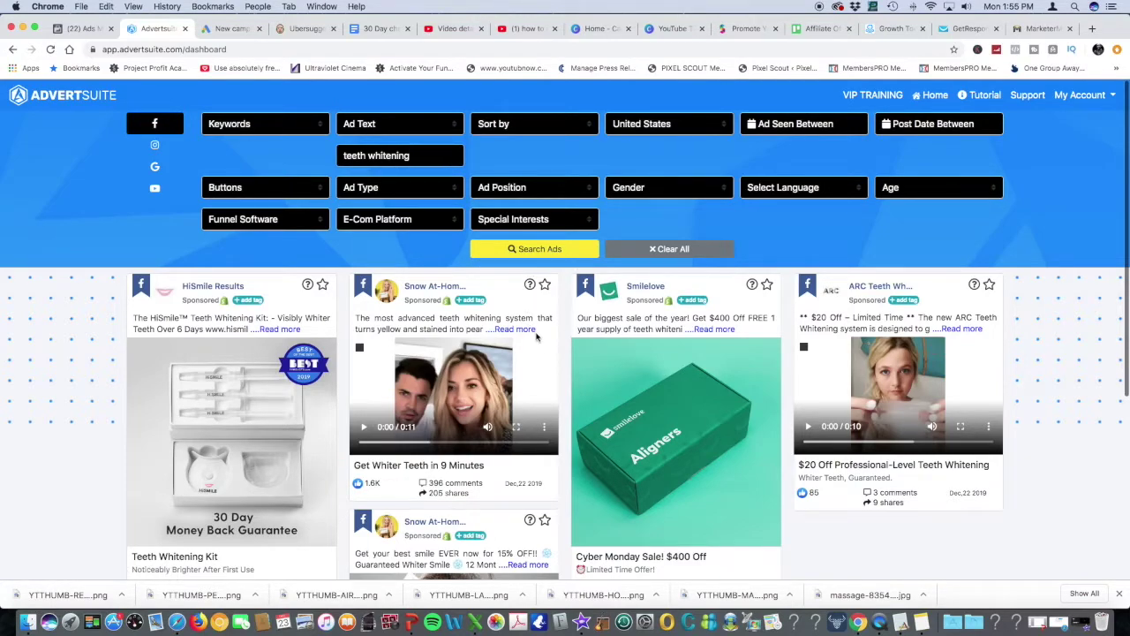
scroll(535, 335, "down", 1)
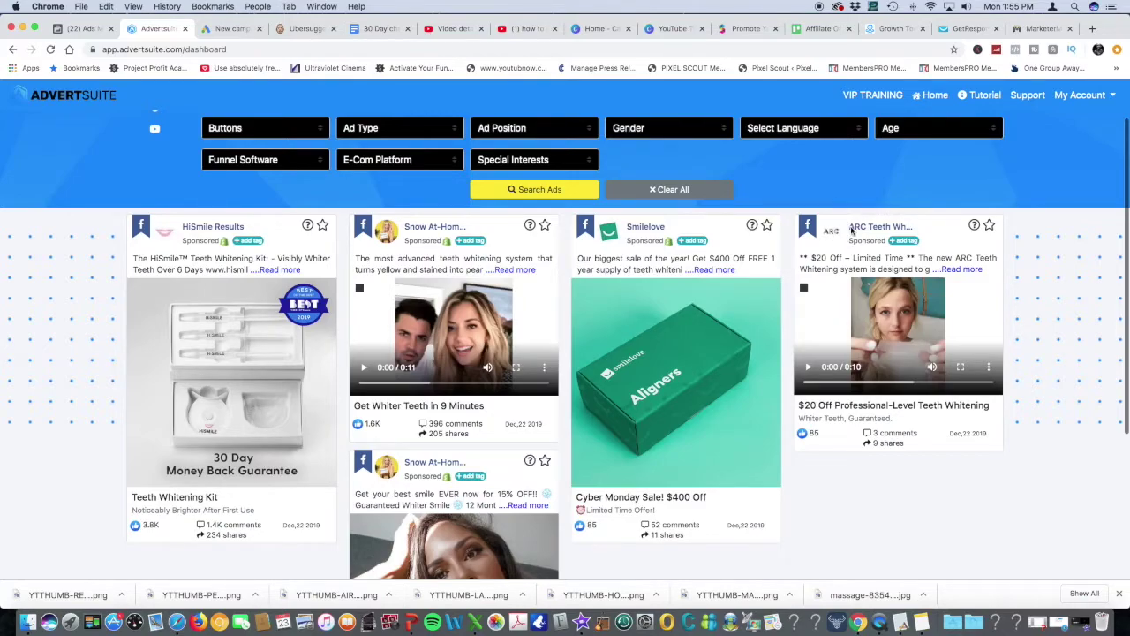
Expand the ARC Teeth Whitening ad's description and briefly play its video
left_click(962, 271)
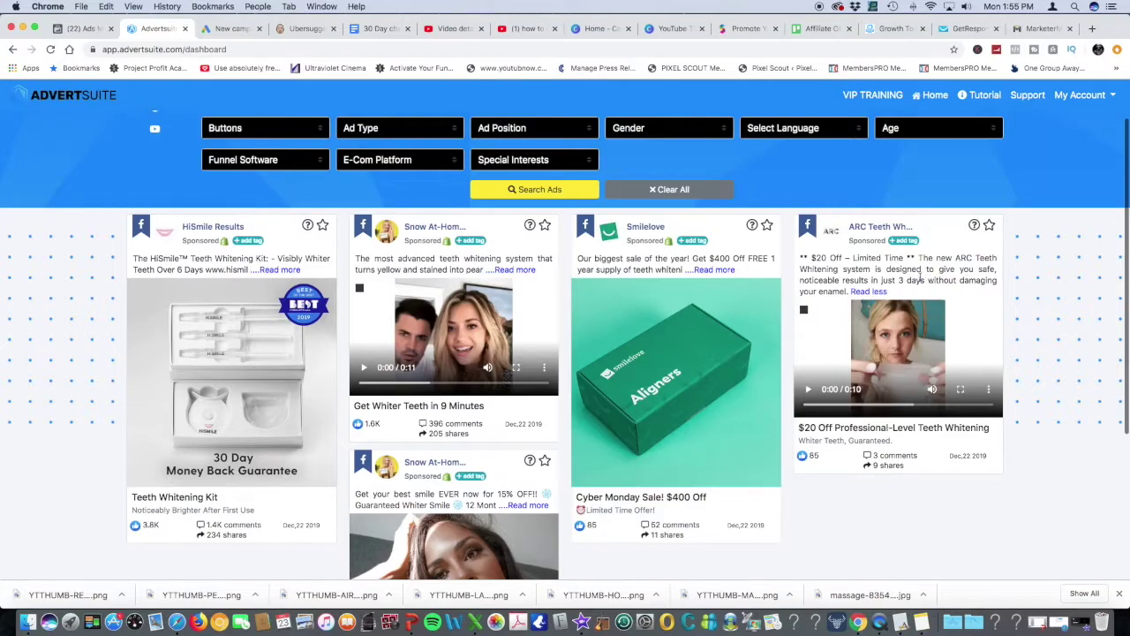
scroll(920, 279, "down", 2)
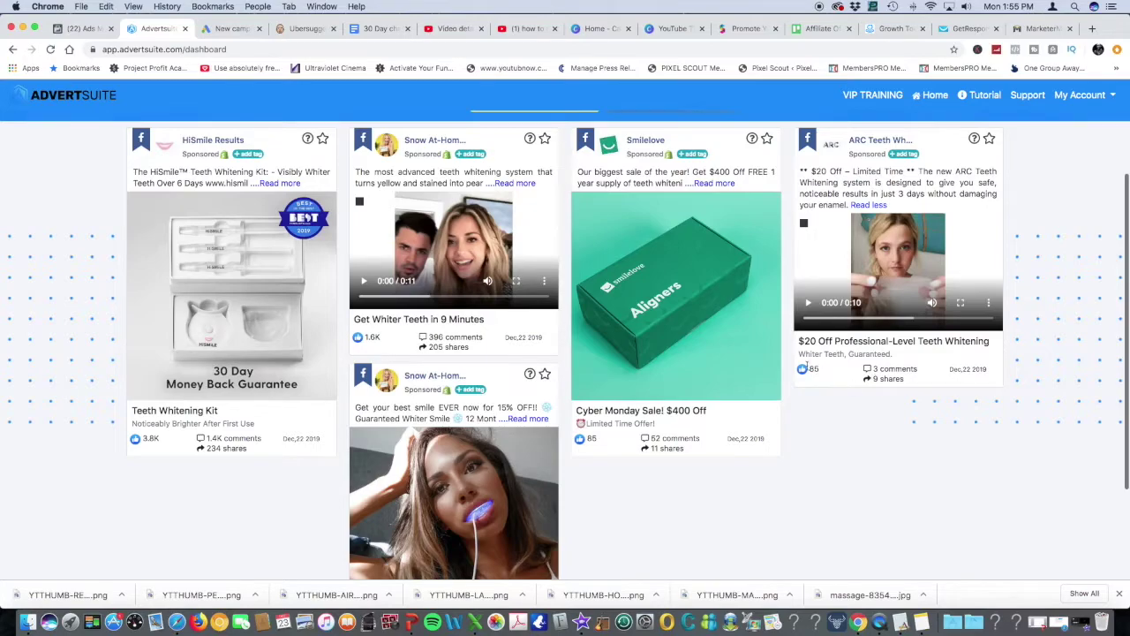
scroll(805, 366, "down", 2)
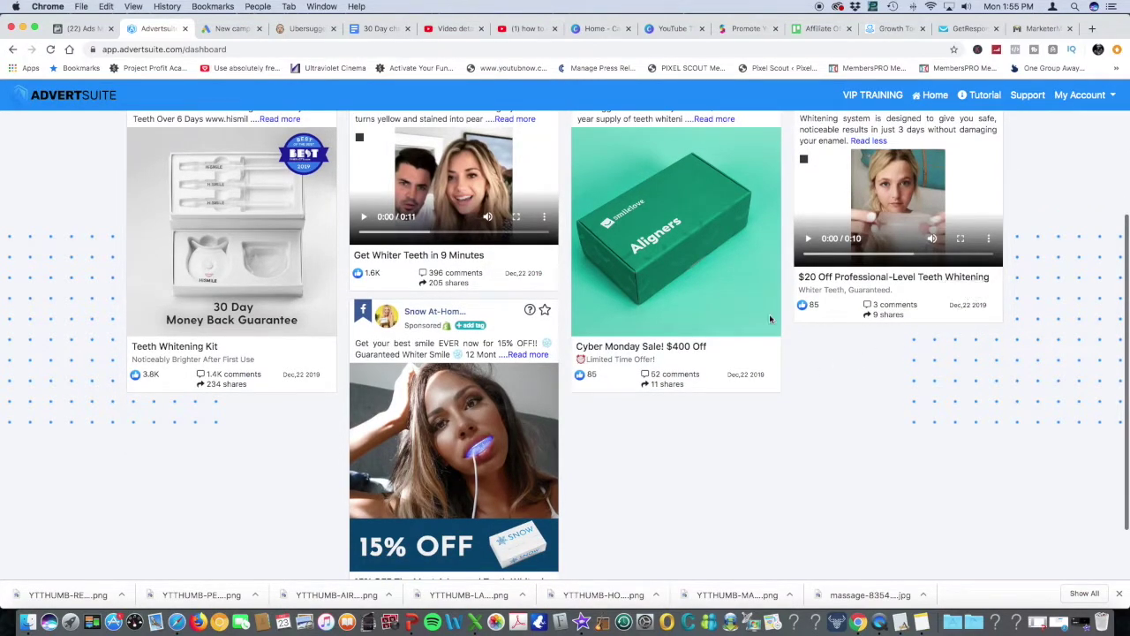
scroll(535, 404, "down", 2)
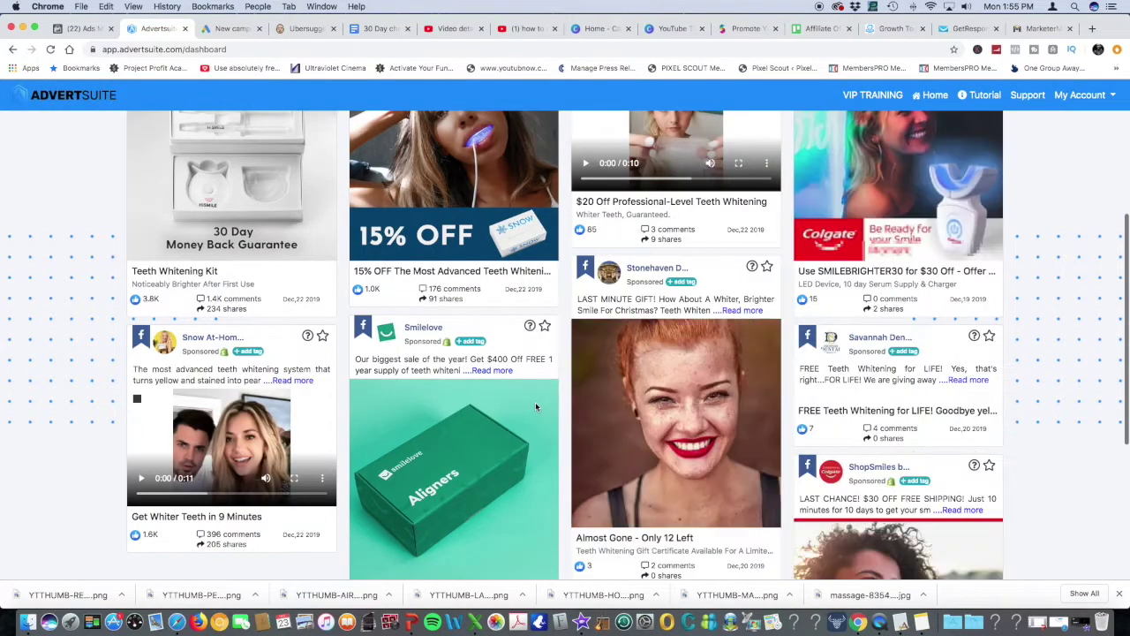
scroll(536, 406, "down", 3)
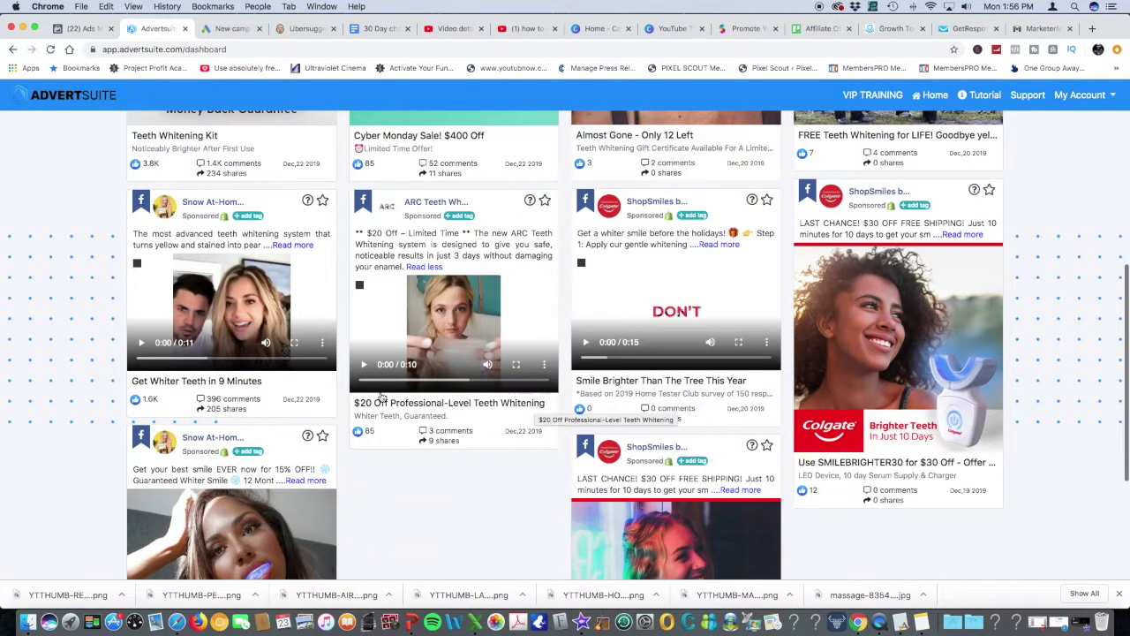
left_click(365, 365)
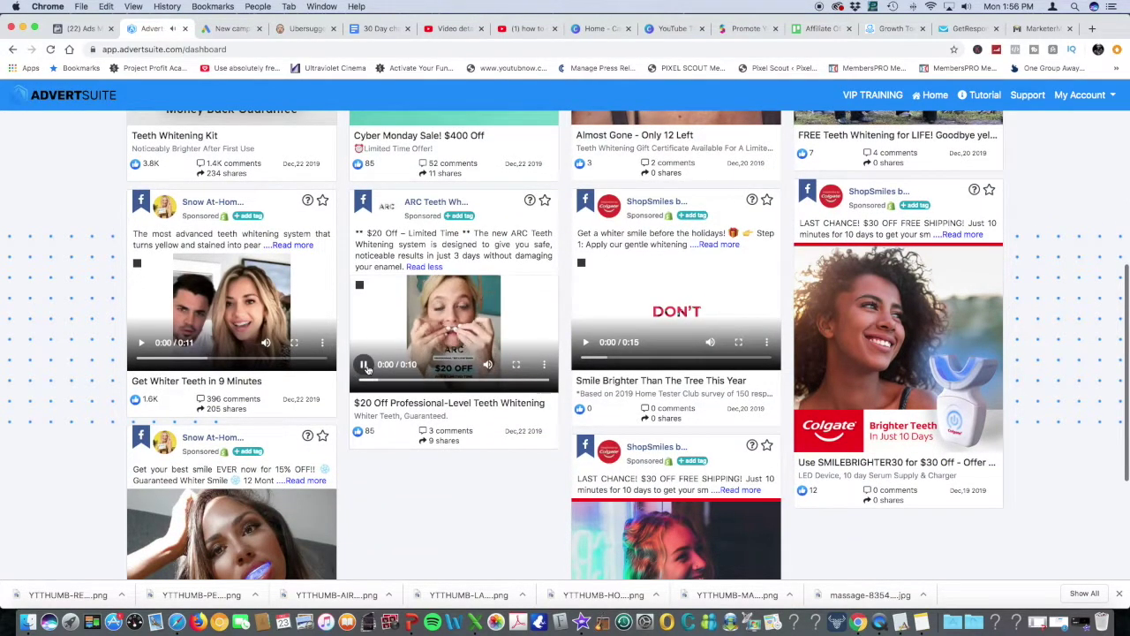
left_click(365, 367)
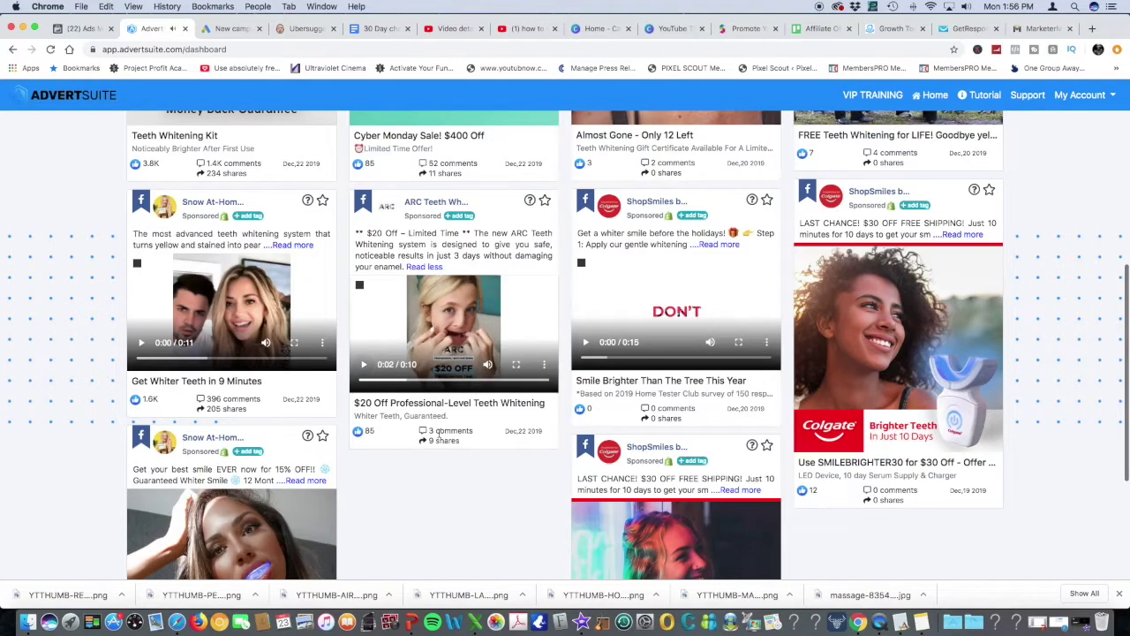
Scroll further and expand the Savannah dental practice's free whitening ad text
scroll(433, 427, "down", 5)
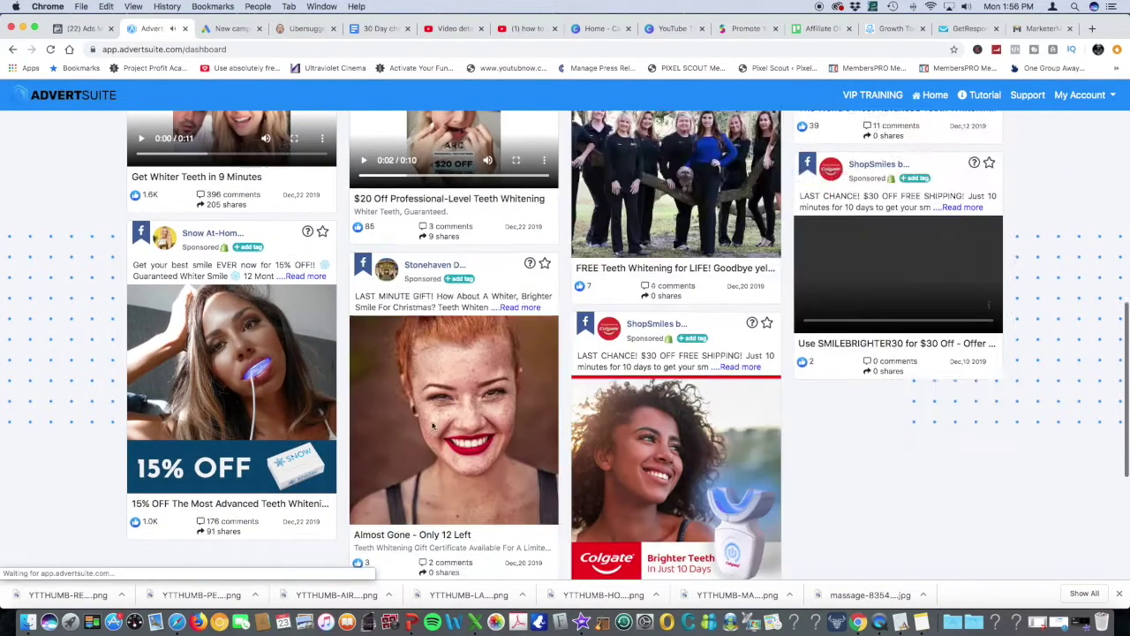
scroll(433, 427, "down", 7)
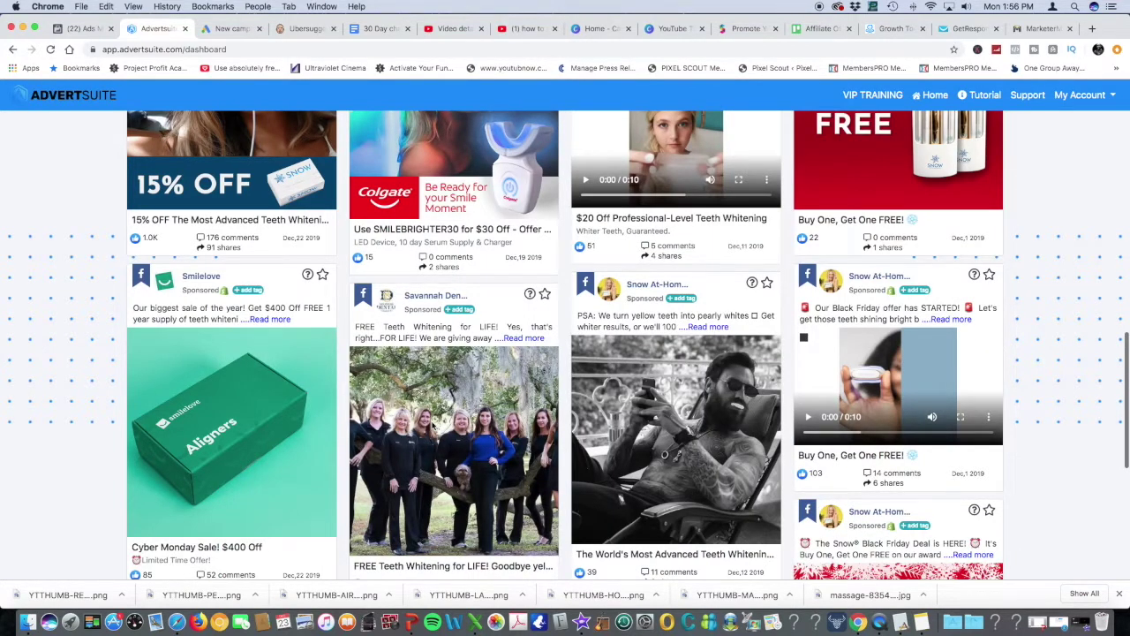
scroll(433, 426, "down", 2)
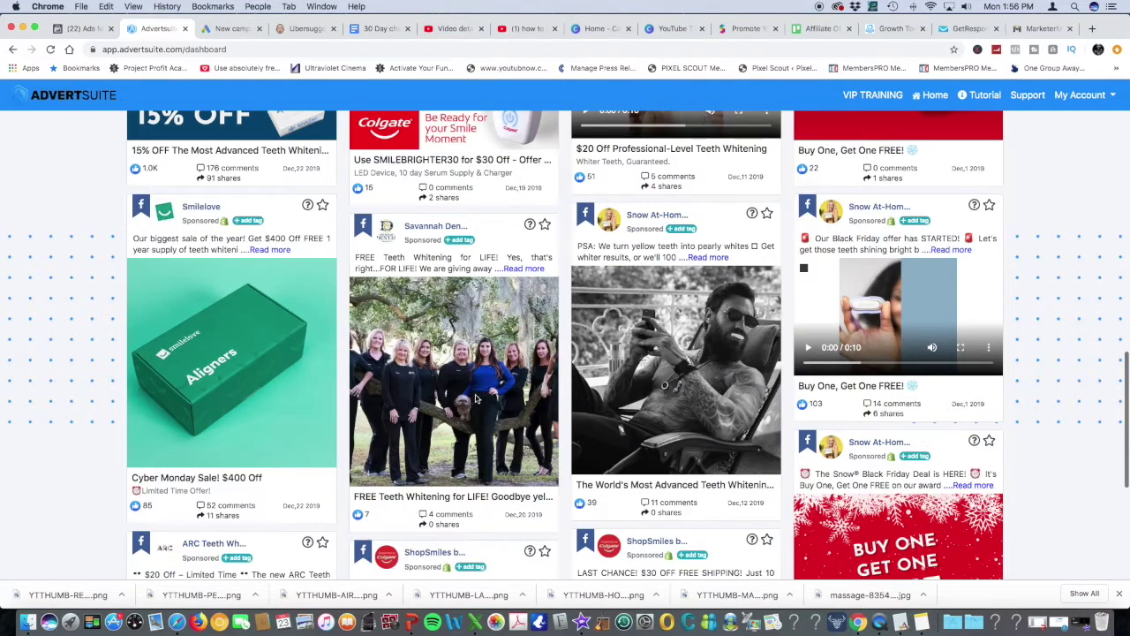
left_click(520, 269)
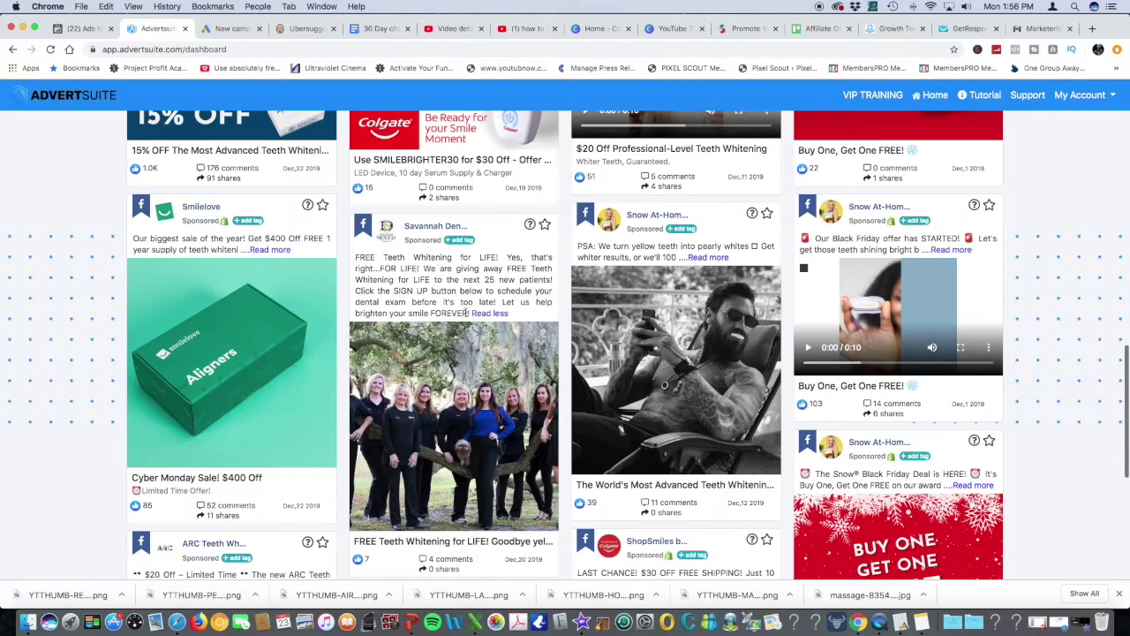
Select the full 'FREE Teeth Whitening for LIFE' ad text
left_click_drag(356, 256, 465, 309)
key("cmd+c")
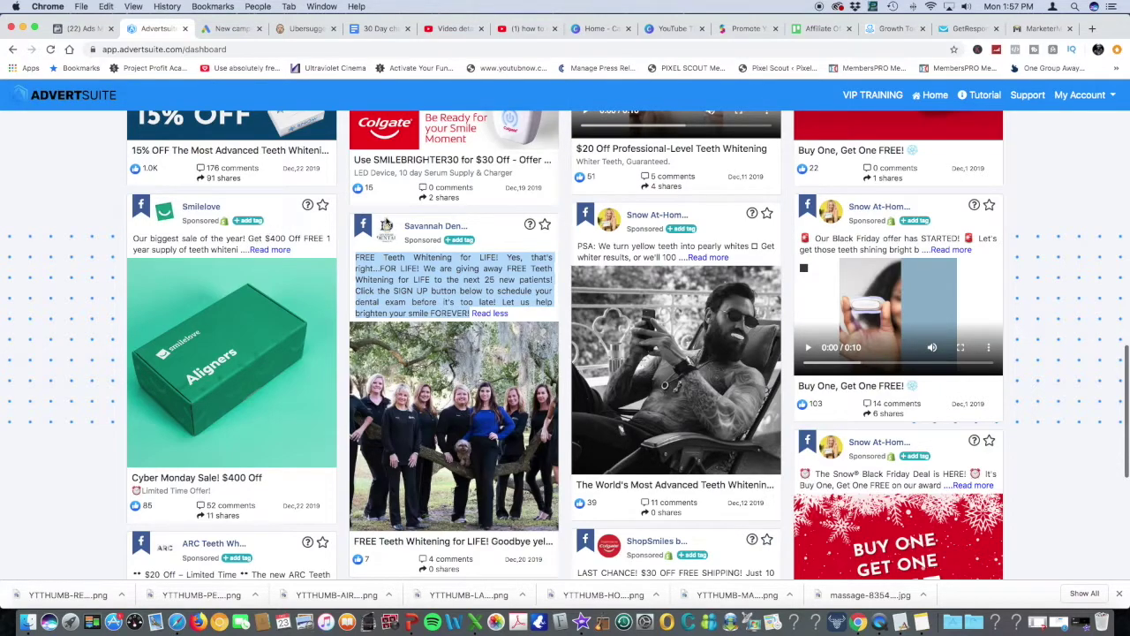
Back in Ads Manager, paste the whitening offer over the painting-service paragraph in Primary Text
left_click(80, 30)
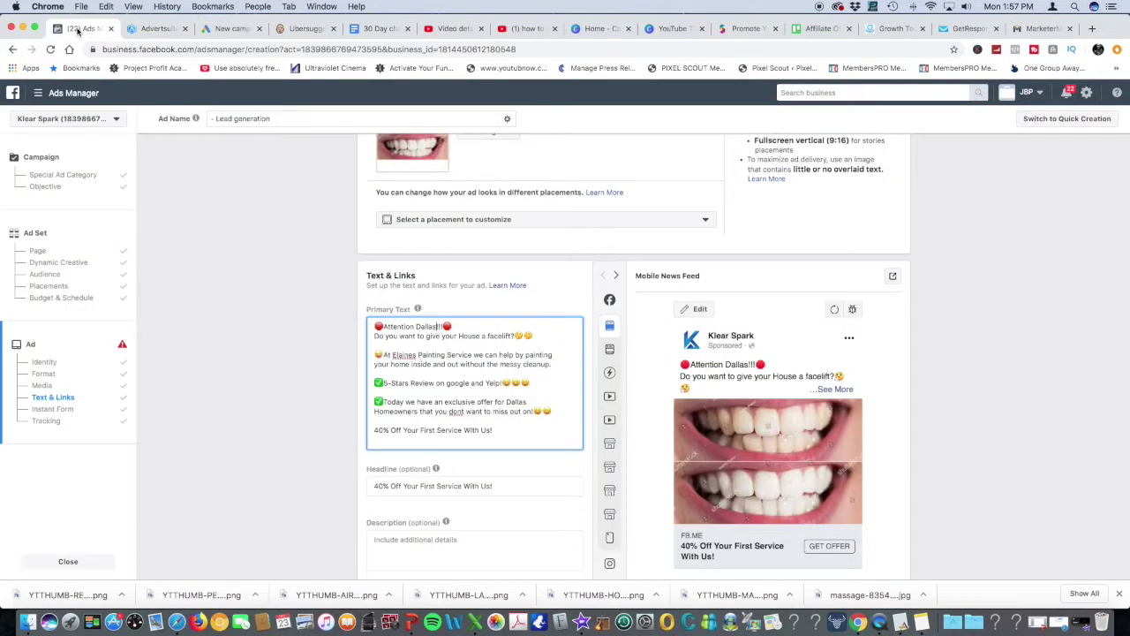
left_click_drag(488, 365, 383, 354)
left_click(555, 364)
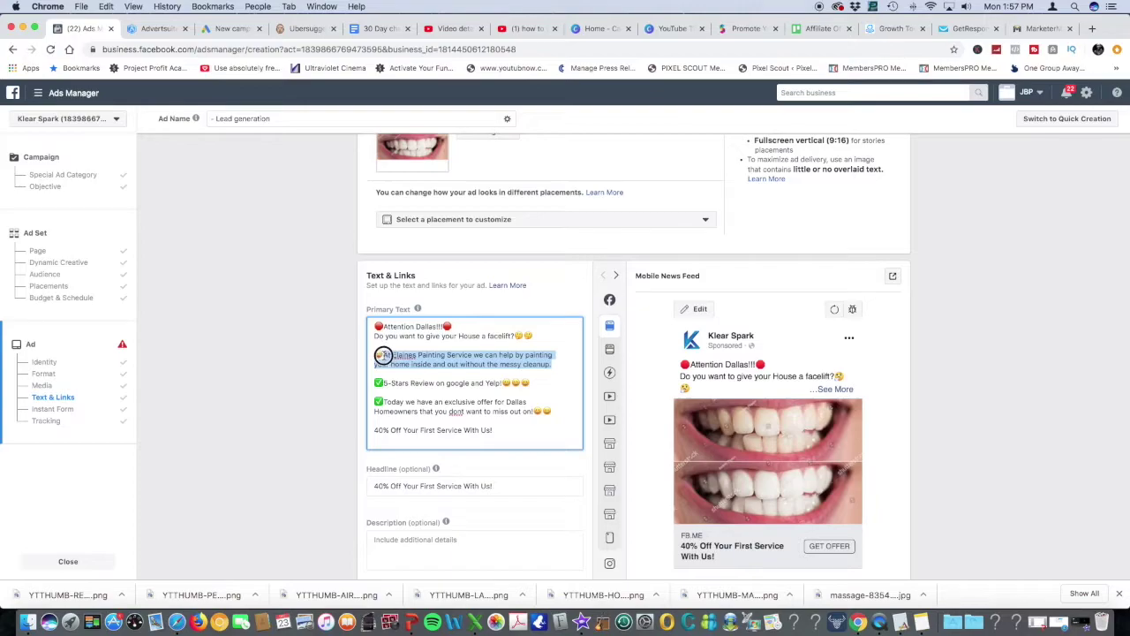
key("cmd+v")
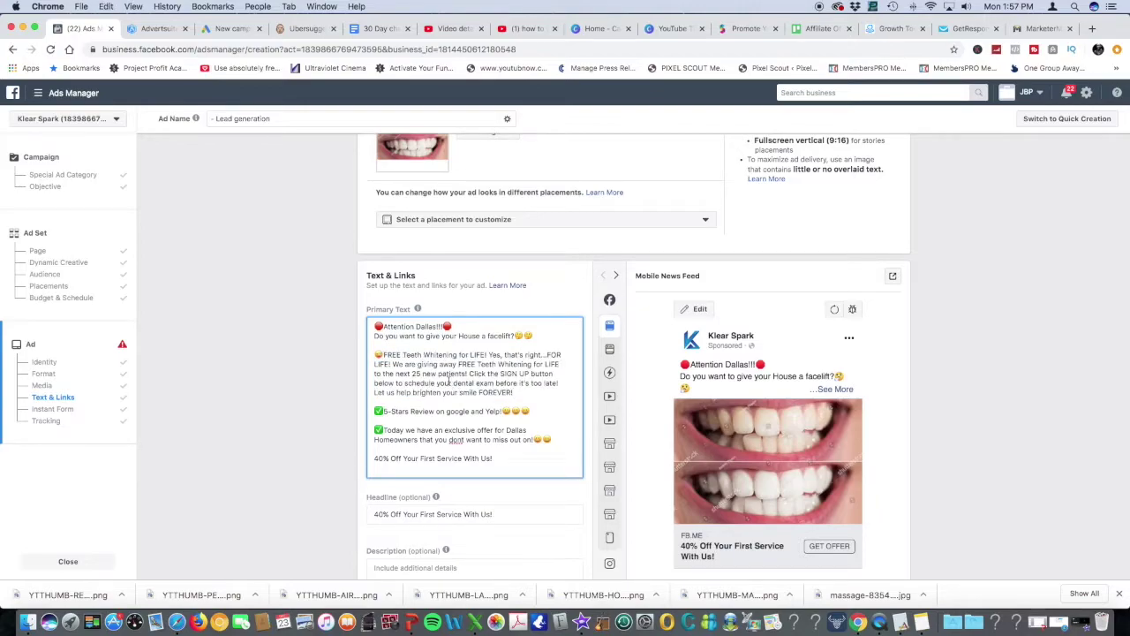
Rewrite the opening line as 'Does your smile need a facelift'
left_click_drag(512, 336, 371, 337)
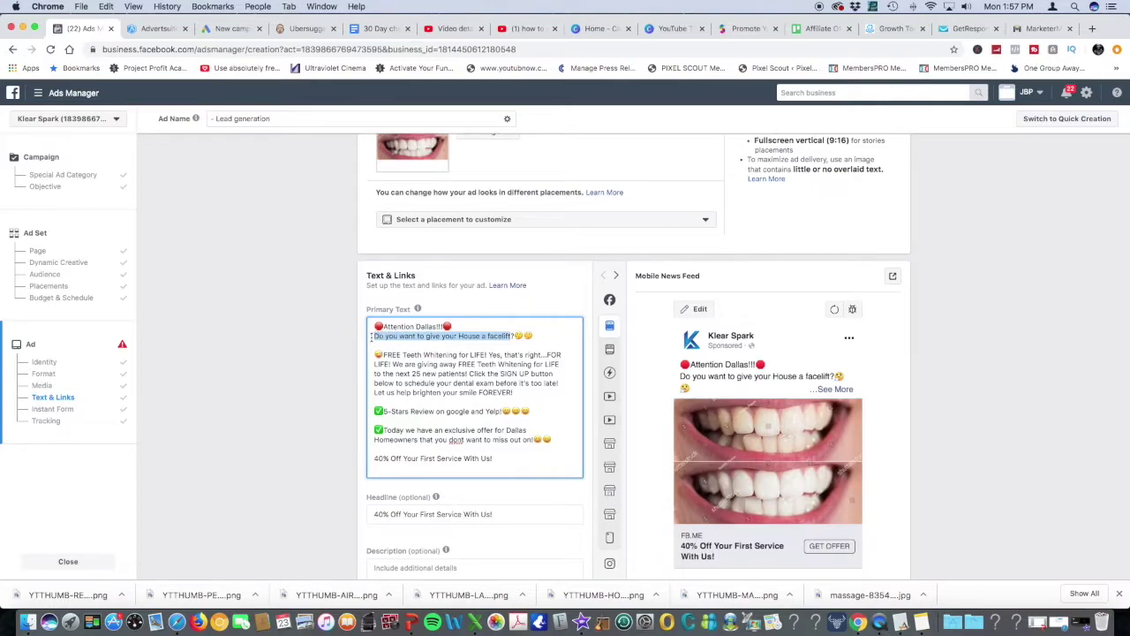
type("Does your sm")
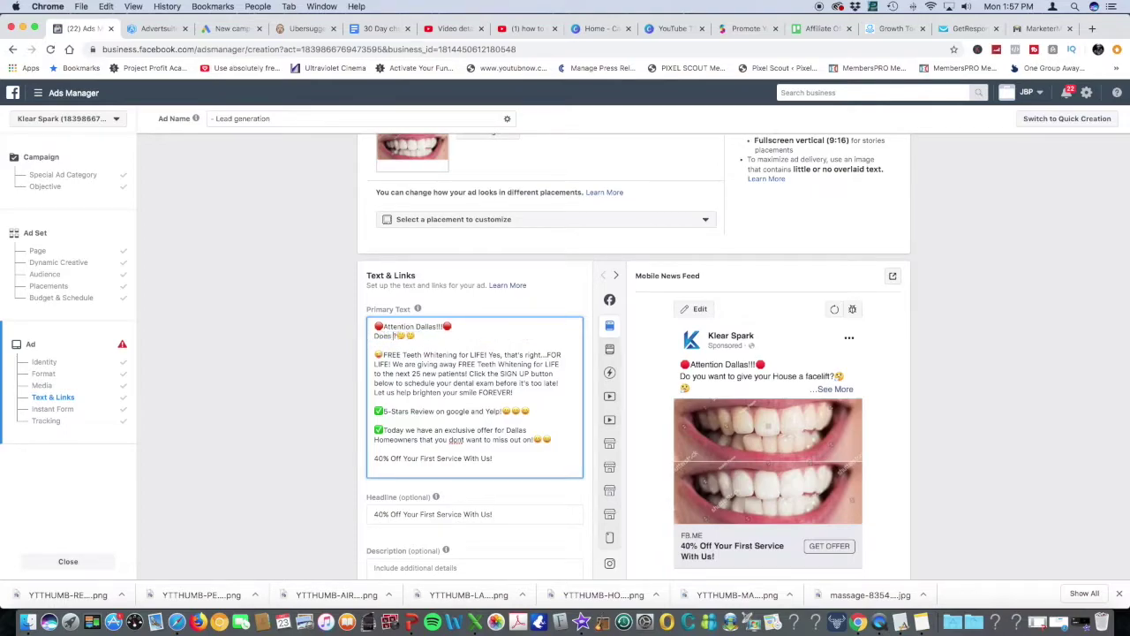
type("ile")
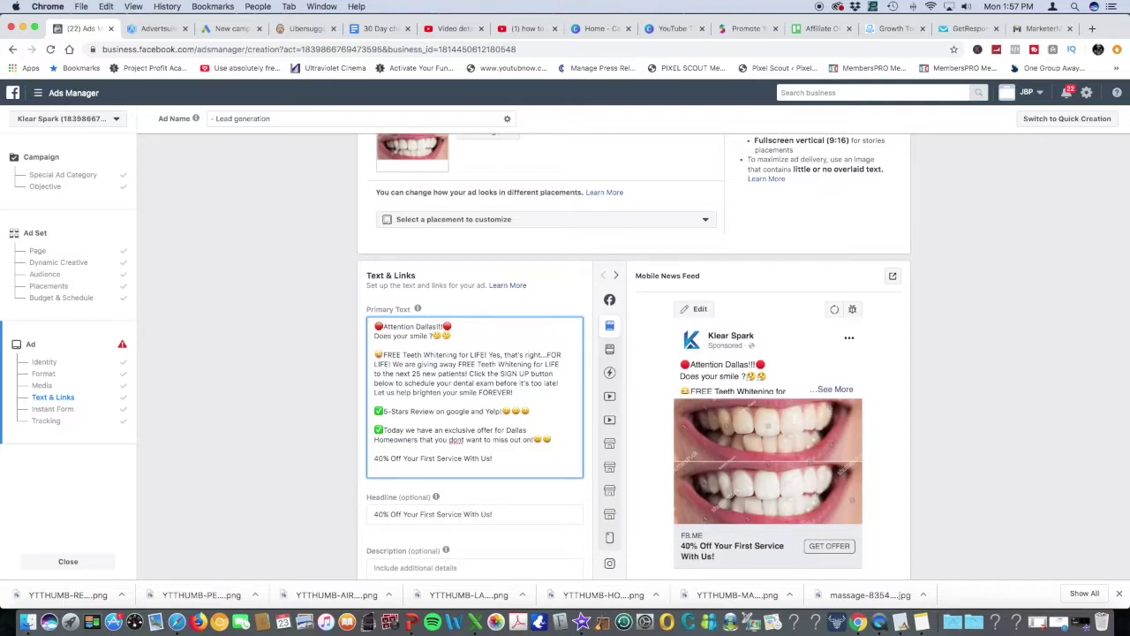
type("need a facelift")
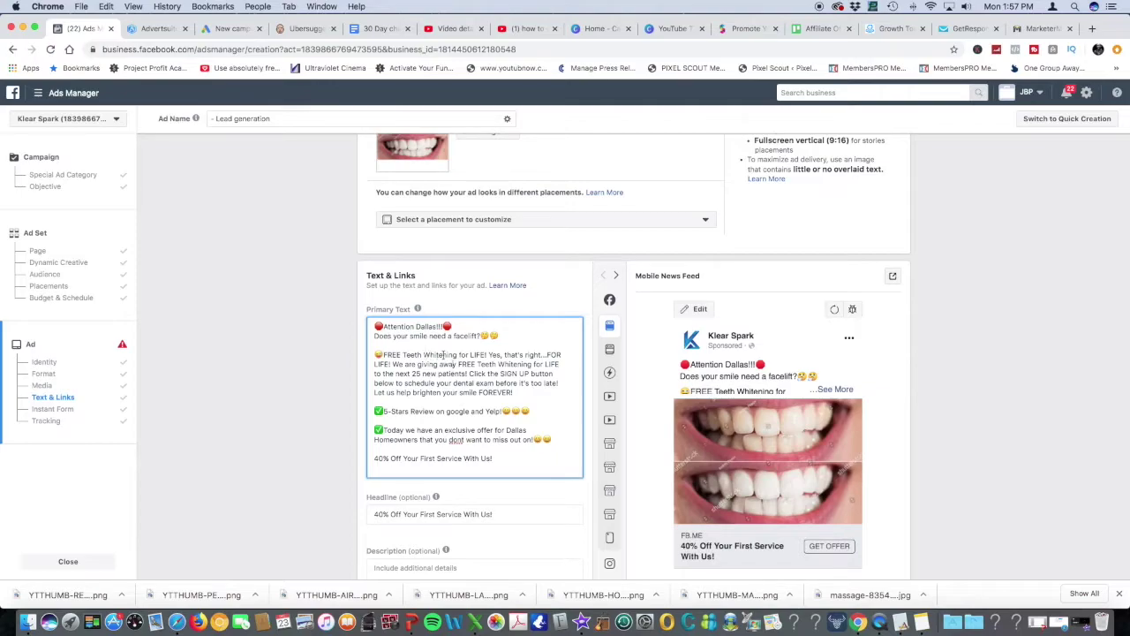
Replace both occurrences of LIFE with '6 months', the second as '6 months!'
left_click_drag(486, 355, 469, 354)
type("6 months")
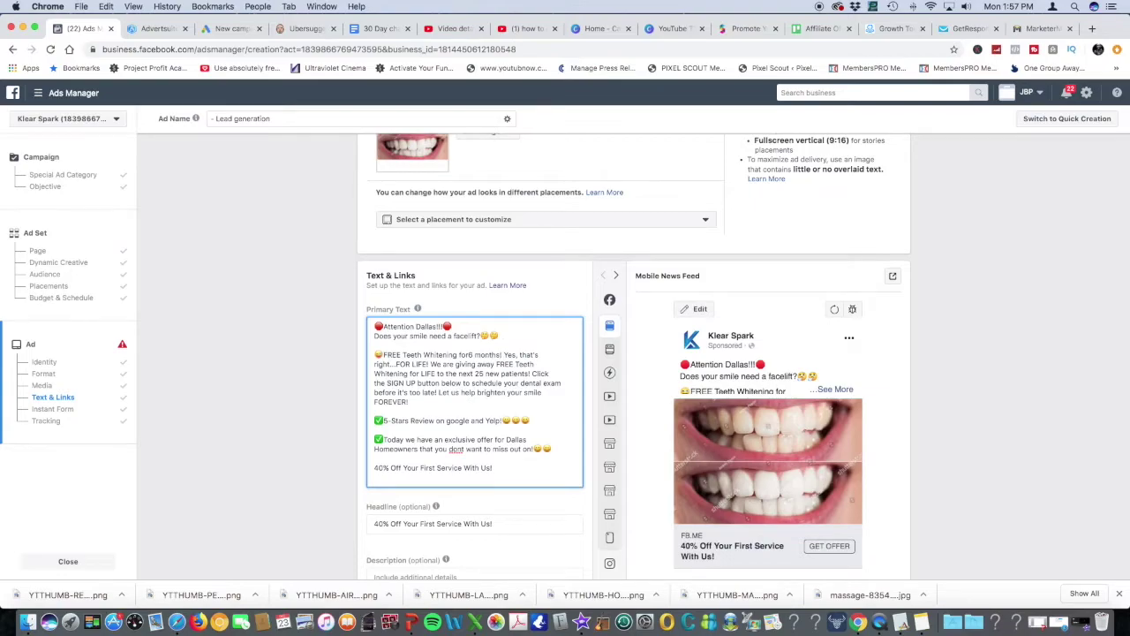
left_click(467, 357)
left_click(474, 355)
left_click(413, 363)
double_click(413, 363)
type("6 month")
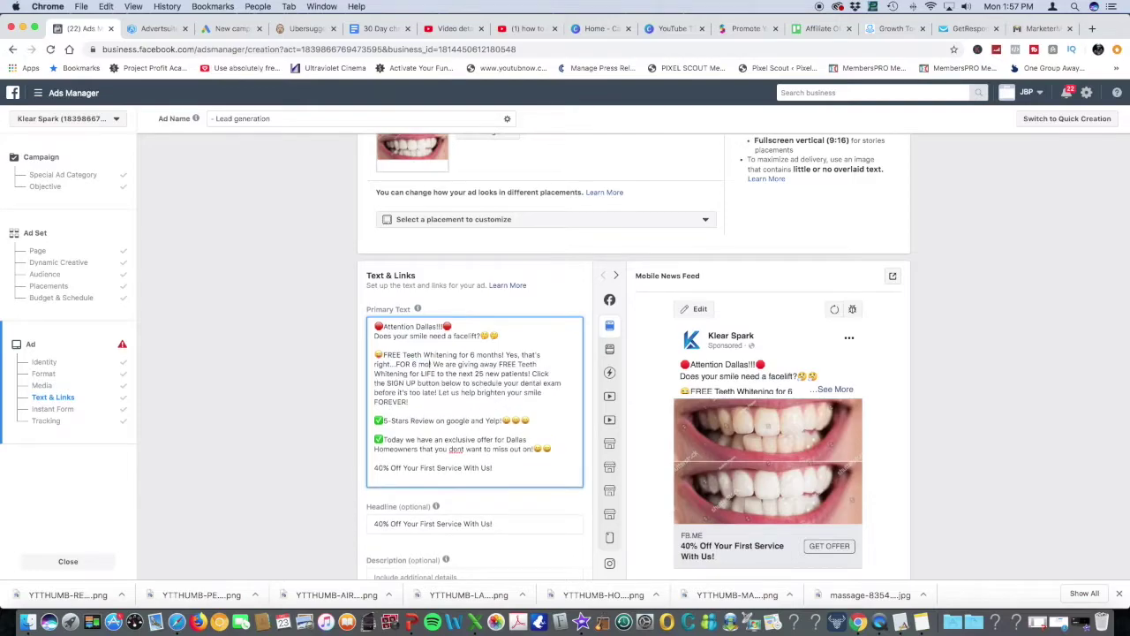
type("s!")
Move the FREE Teeth Whitening paragraph over the Dallas offer line and begin the 'at Dr Kates' intro
left_click_drag(412, 401, 380, 355)
key("super+c")
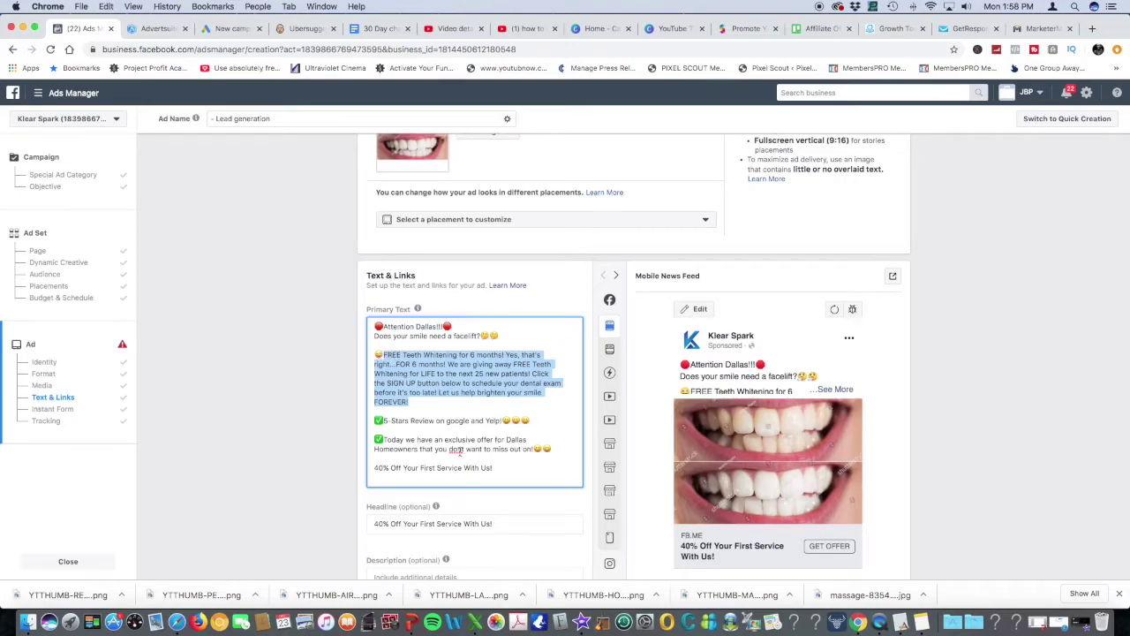
left_click_drag(534, 449, 383, 438)
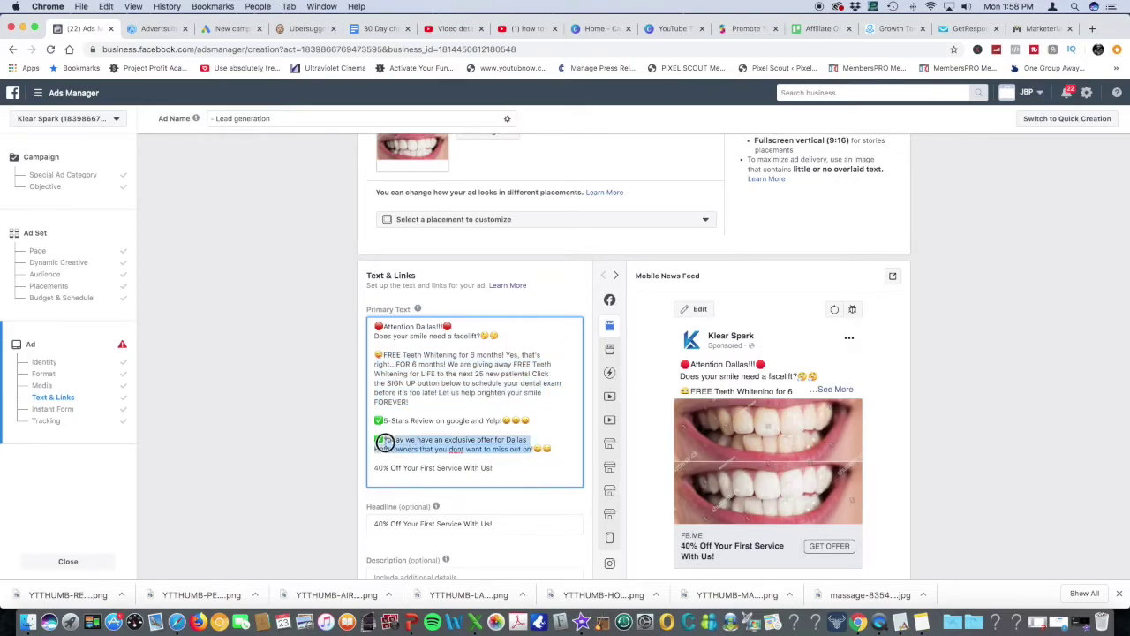
key("super+v")
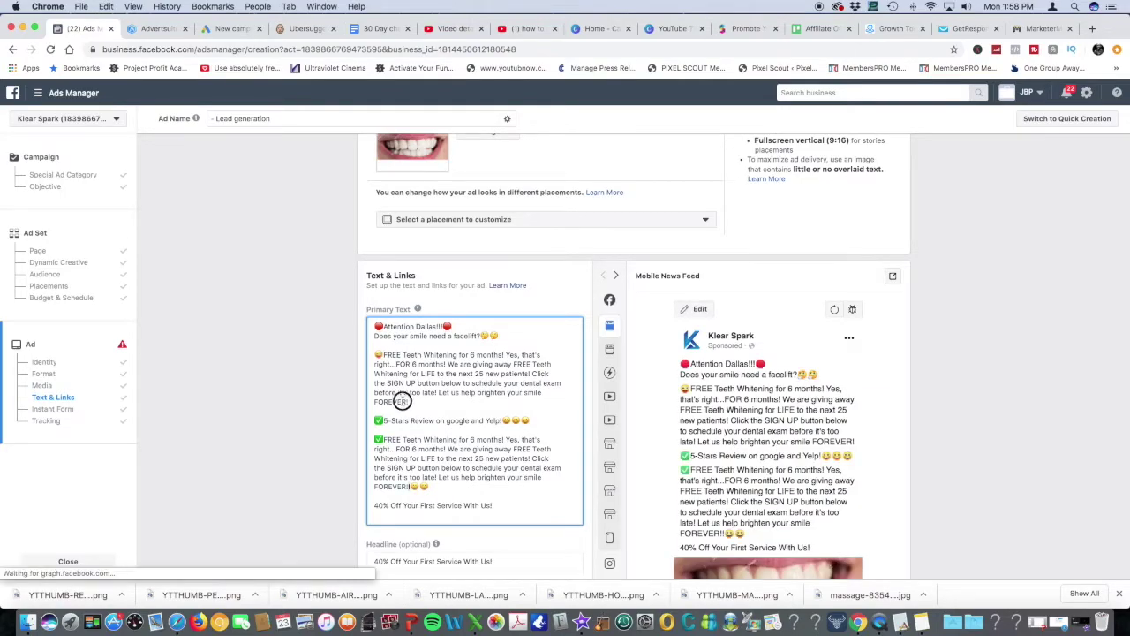
left_click_drag(404, 401, 382, 352)
key("BackSpace")
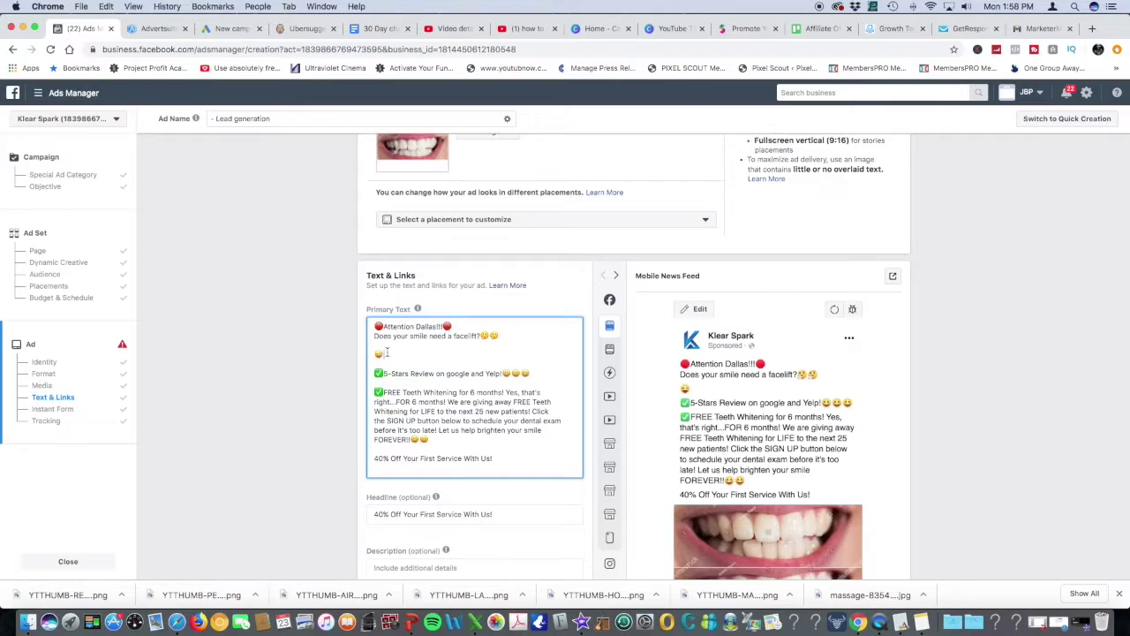
type("at")
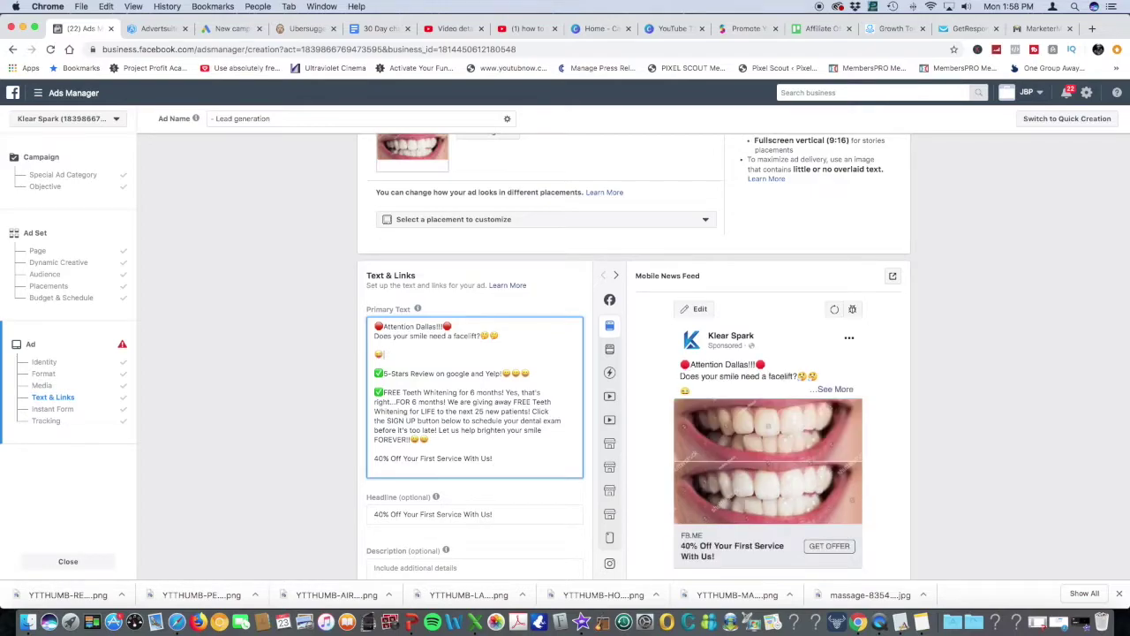
type(" Dr Kates")
type(" Denirty")
type("ist")
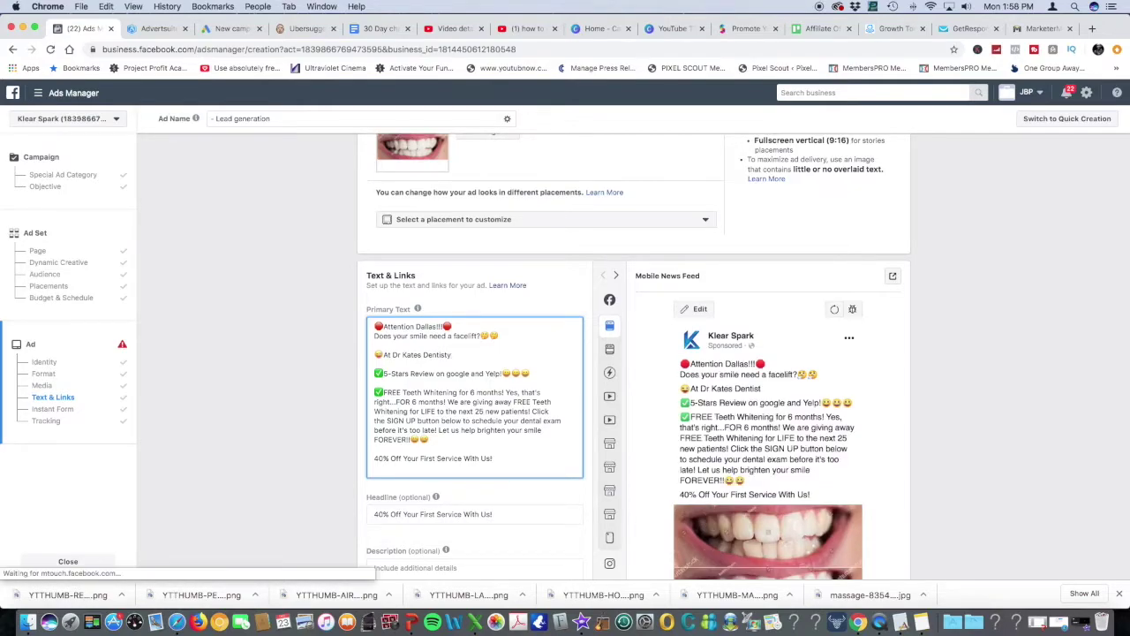
type("y")
Finish the intro: 'Dentistry, we pride ourselves in giving our customers the brightest smile they ever had'
key("BackSpace")
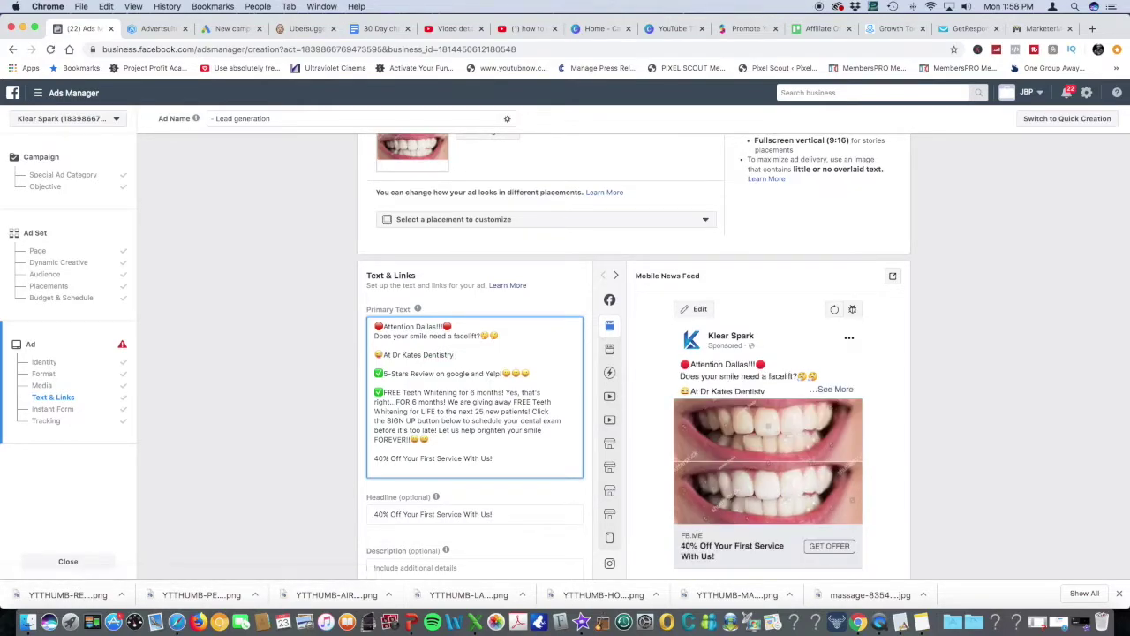
type(",")
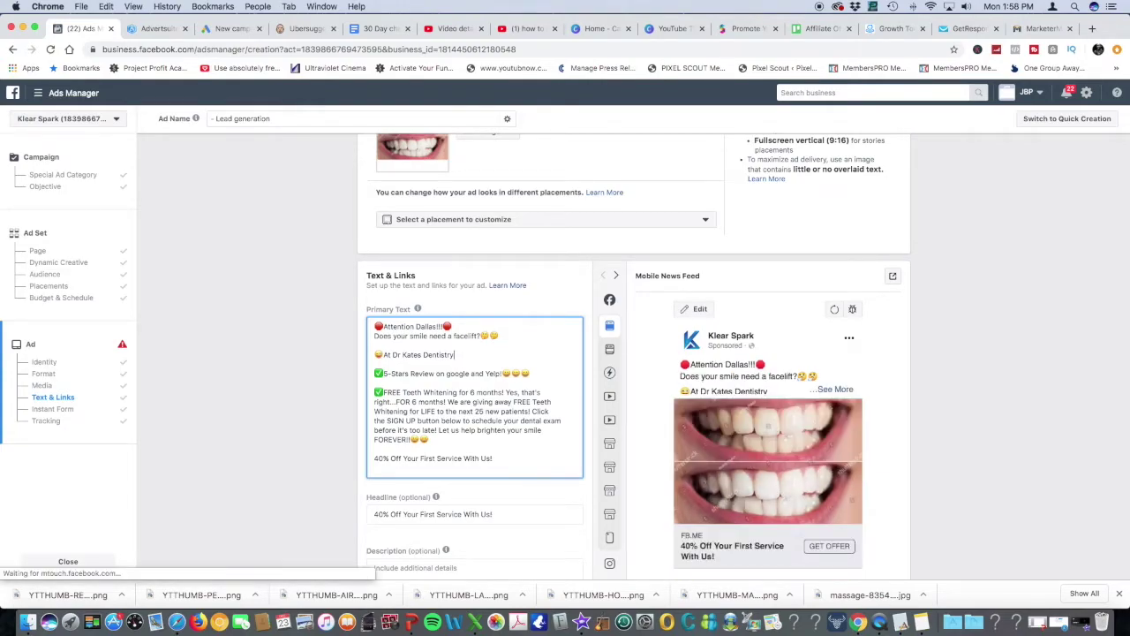
type(" we pri")
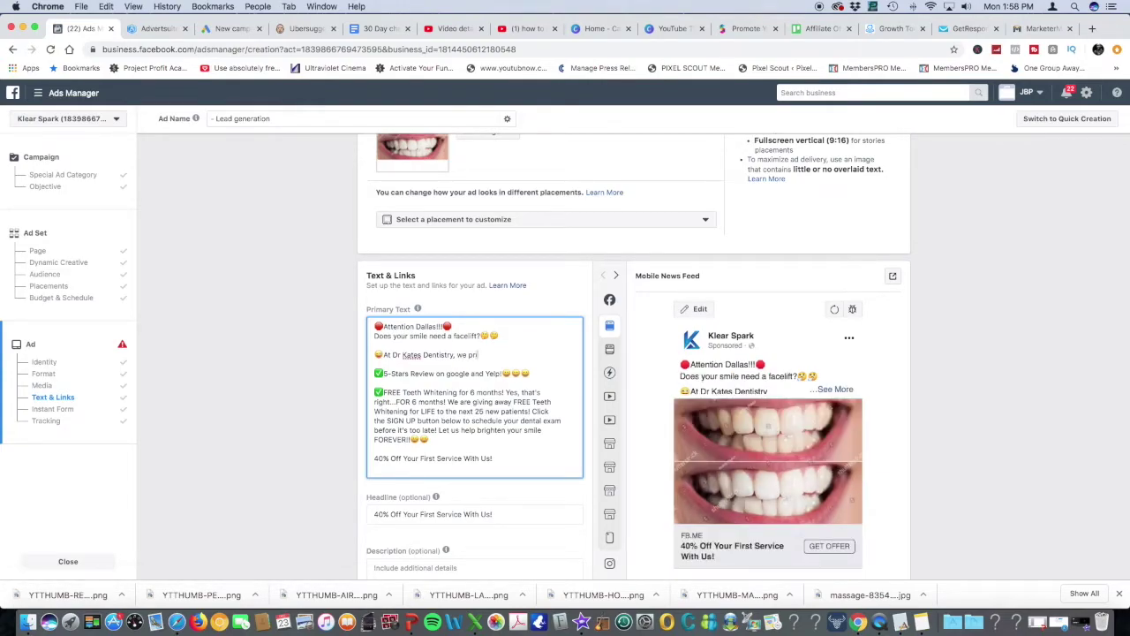
type("de ourselves")
key("BackSpace")
key("BackSpace")
key("BackSpace")
key("BackSpace")
type("ves ")
type("in giving ourt")
type("s")
key("BackSpace")
key("BackSpace")
key("BackSpace")
type("try, we pride ourselves in giving our")
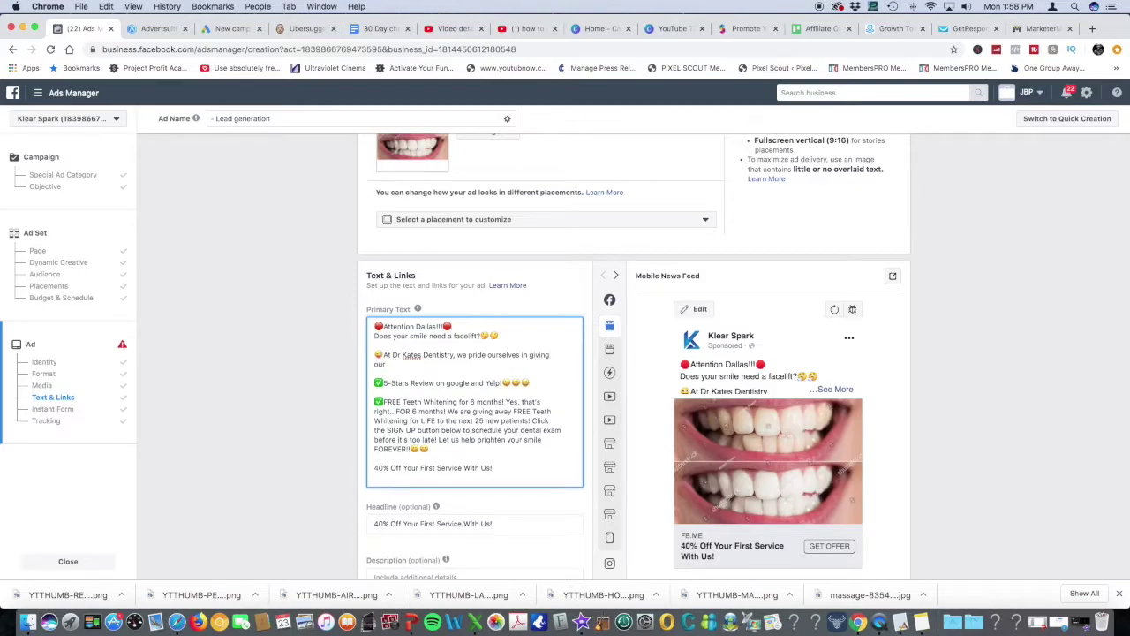
type(" customers t")
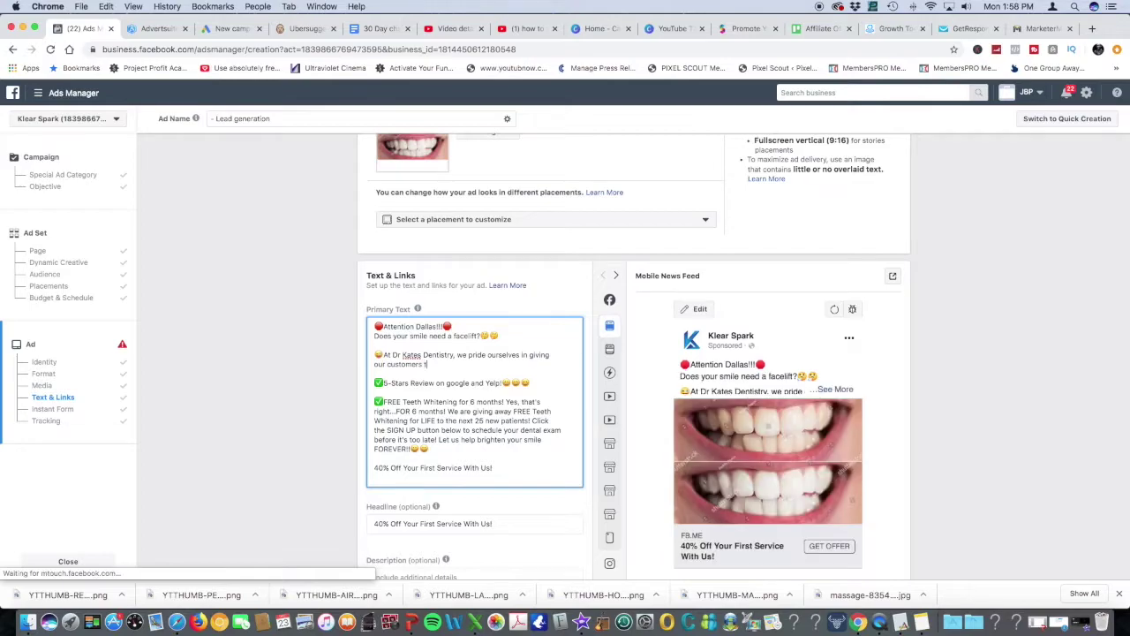
type("he bright")
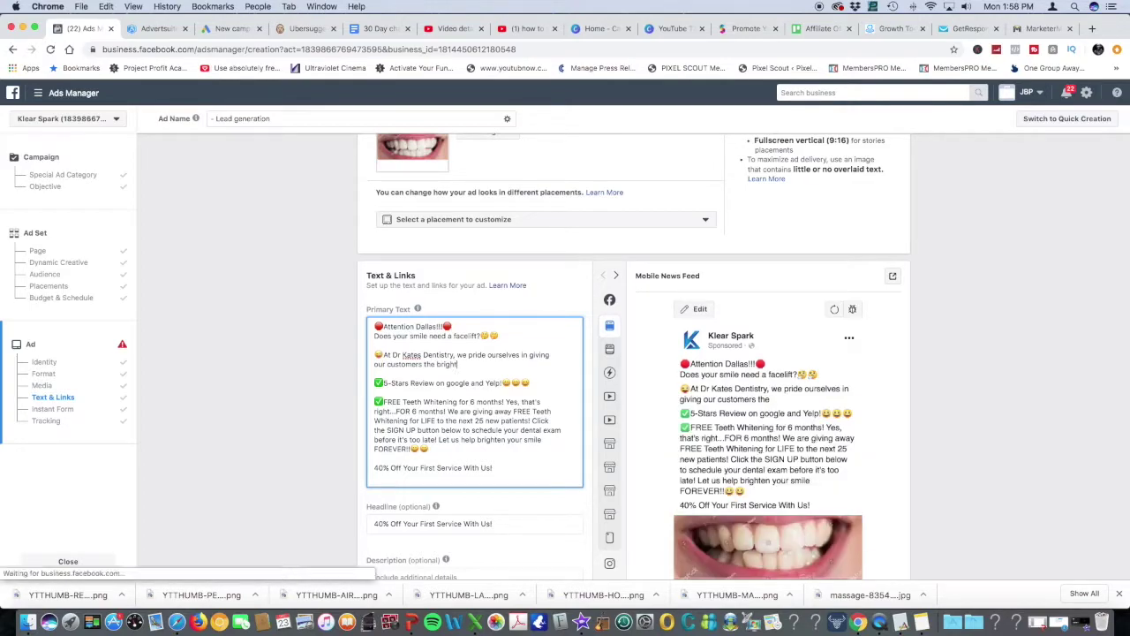
type("est smile the")
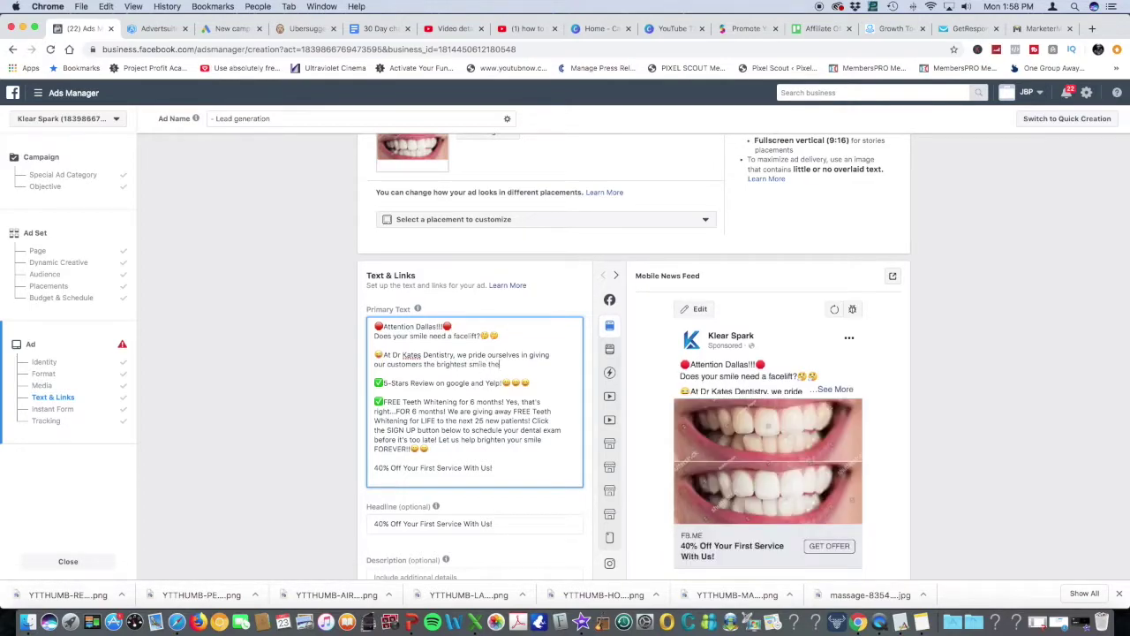
type("y ever had.")
Delete the '40% Off Your First Service' line
left_click_drag(504, 383, 387, 385)
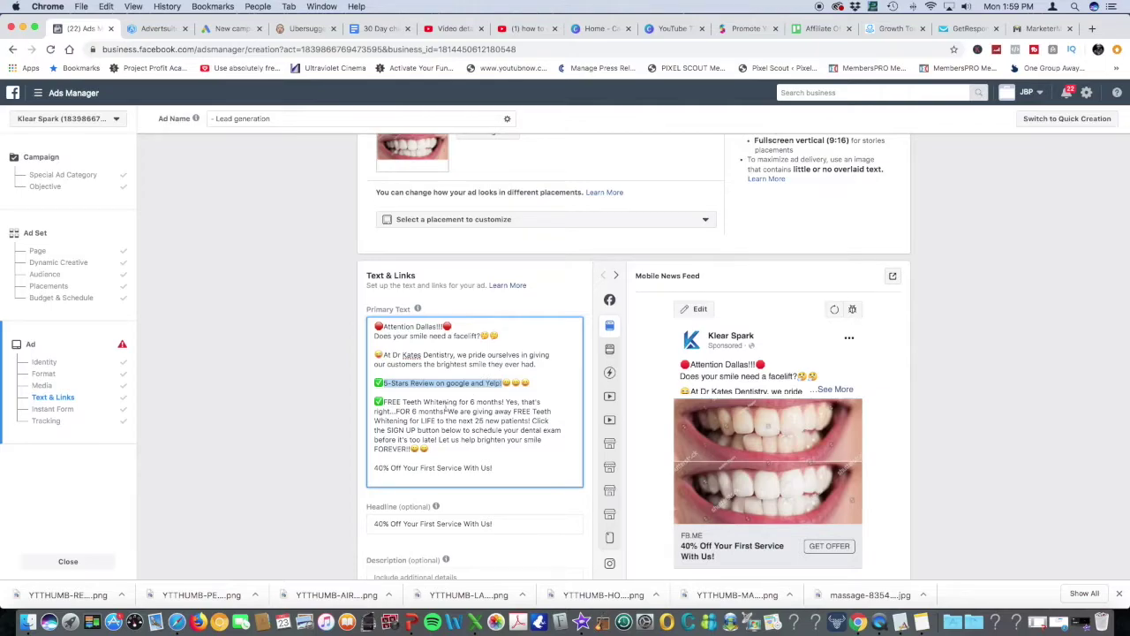
left_click(445, 408)
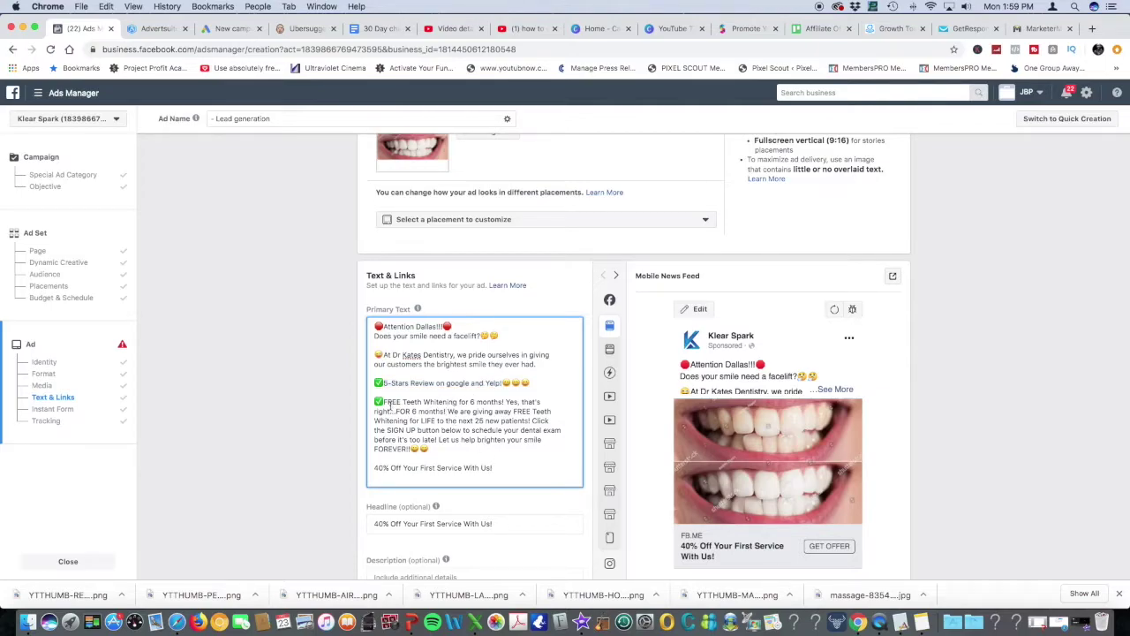
left_click_drag(484, 469, 361, 463)
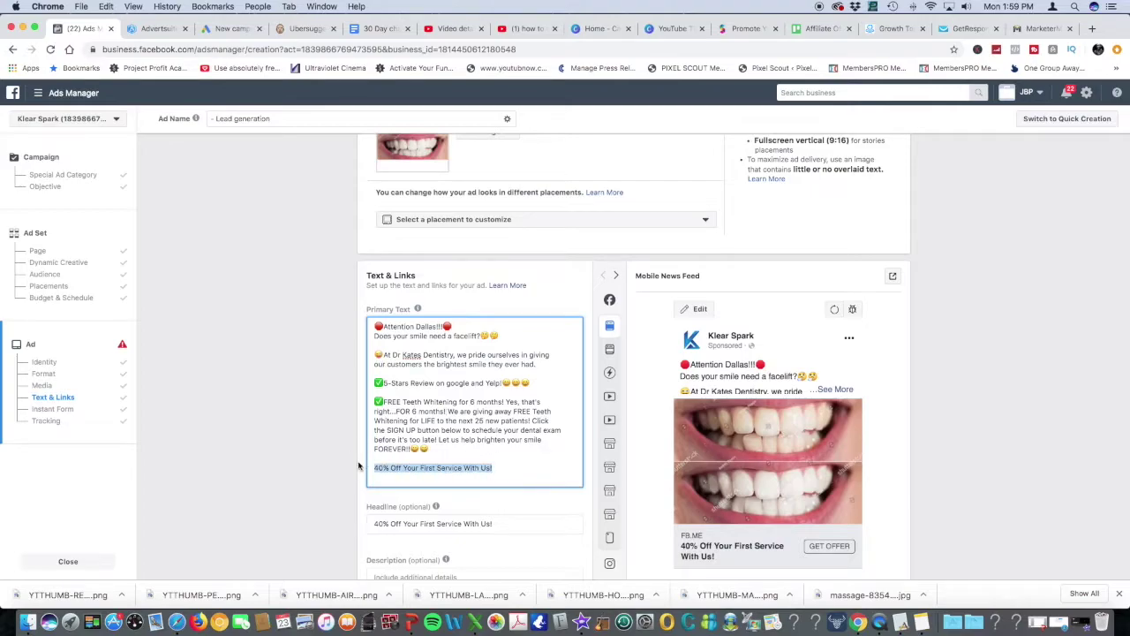
key("BackSpace")
key("BackSpace")
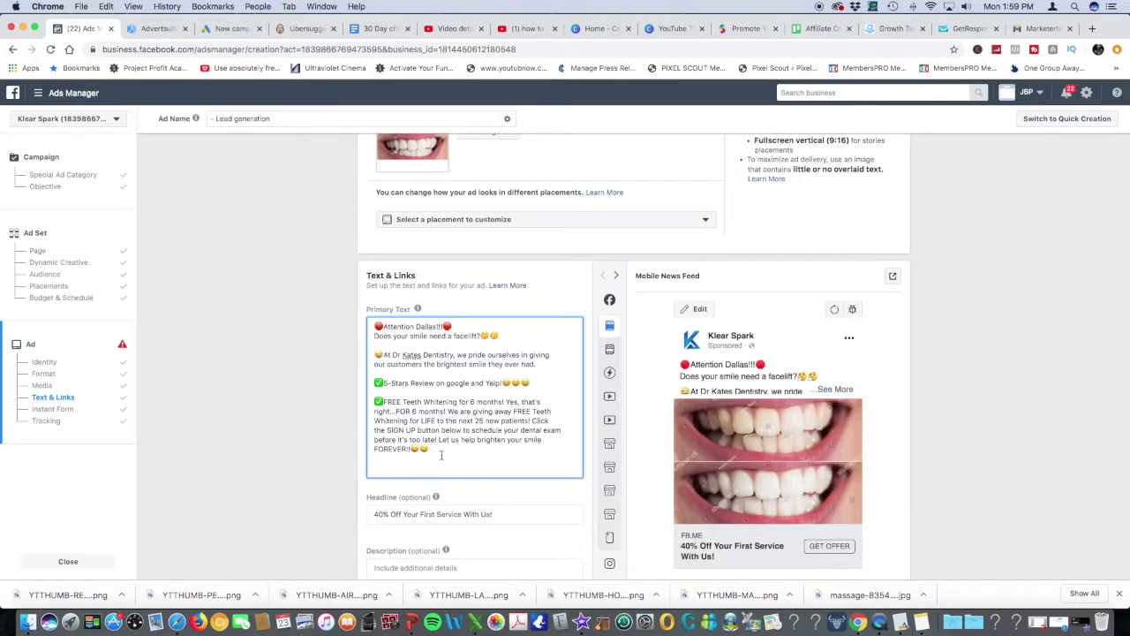
Put the SIGN UP sentence on its own paragraph starting with a ✅ emoji
left_click_drag(413, 451, 394, 441)
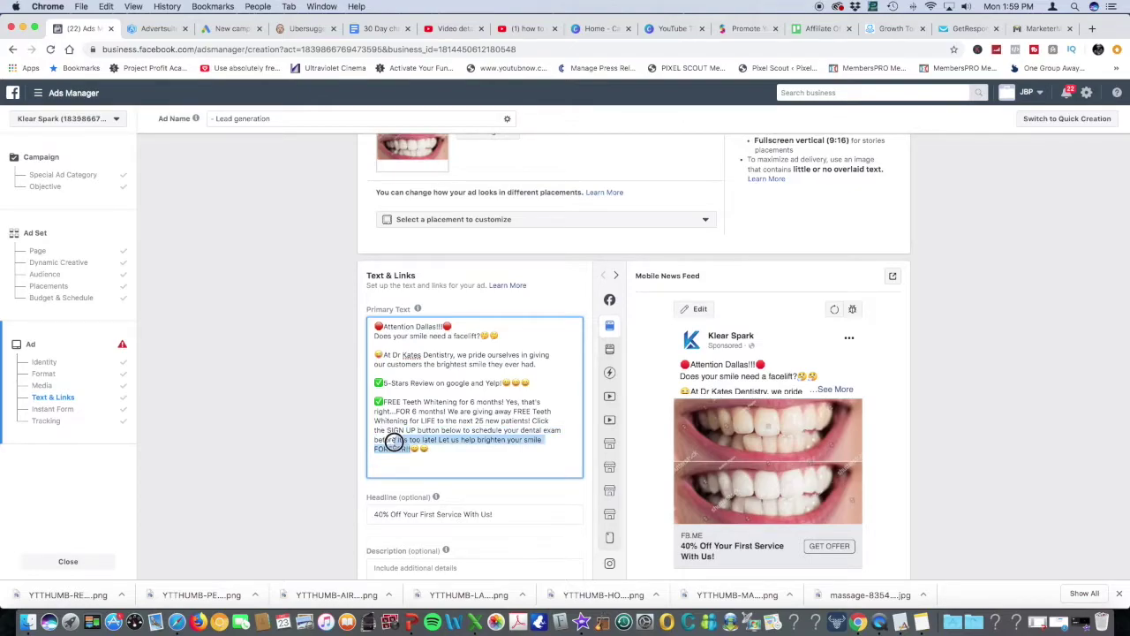
left_click(533, 421)
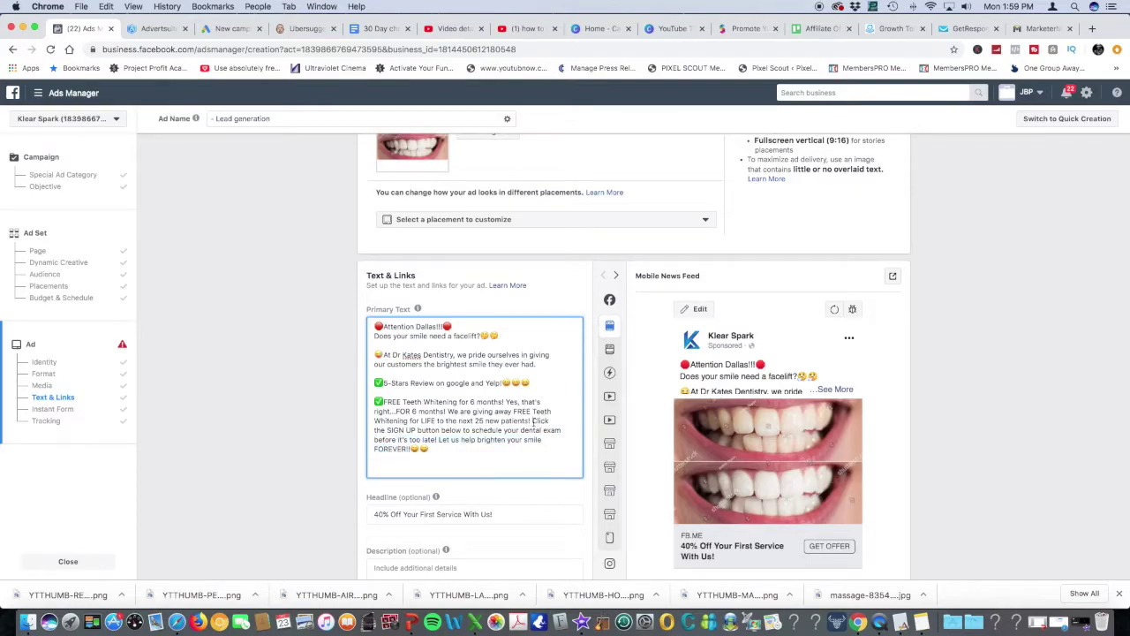
key("Return")
key("Return")
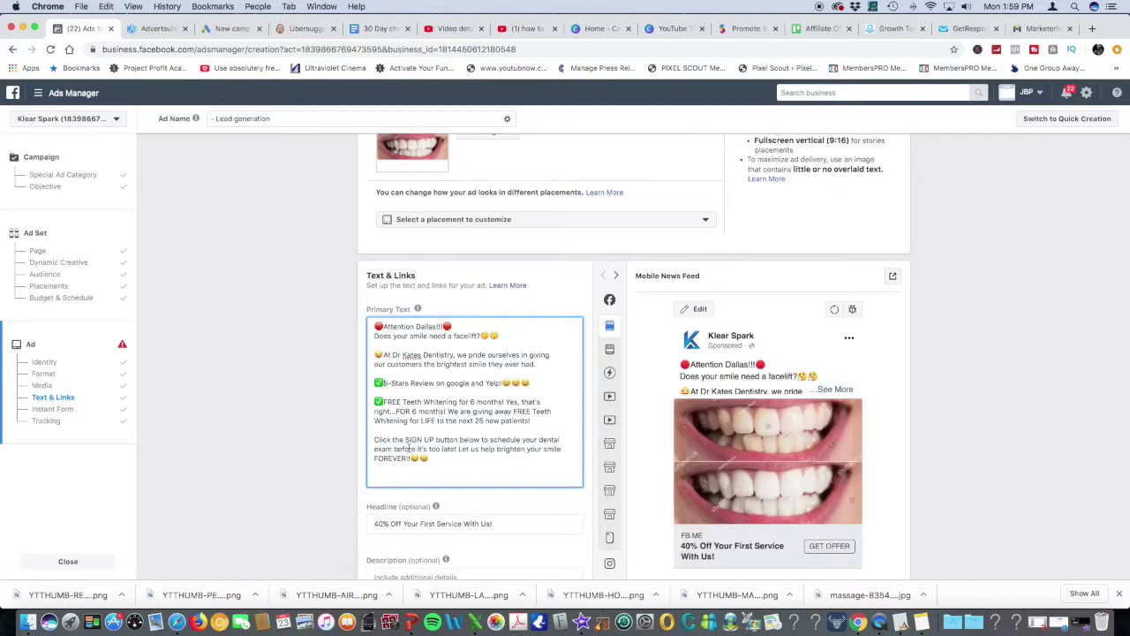
left_click(380, 383)
left_click(374, 437)
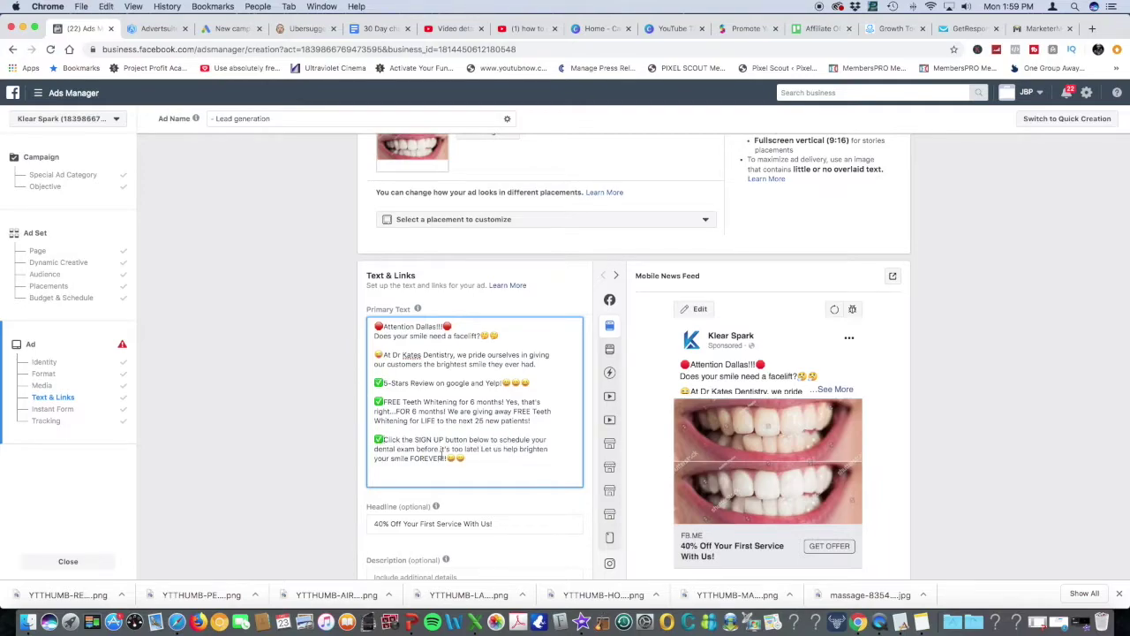
type("✅")
Remove FOREVER from the closing line and change LIFE to '6 MONTHS'
key("BackSpace")
key("BackSpace")
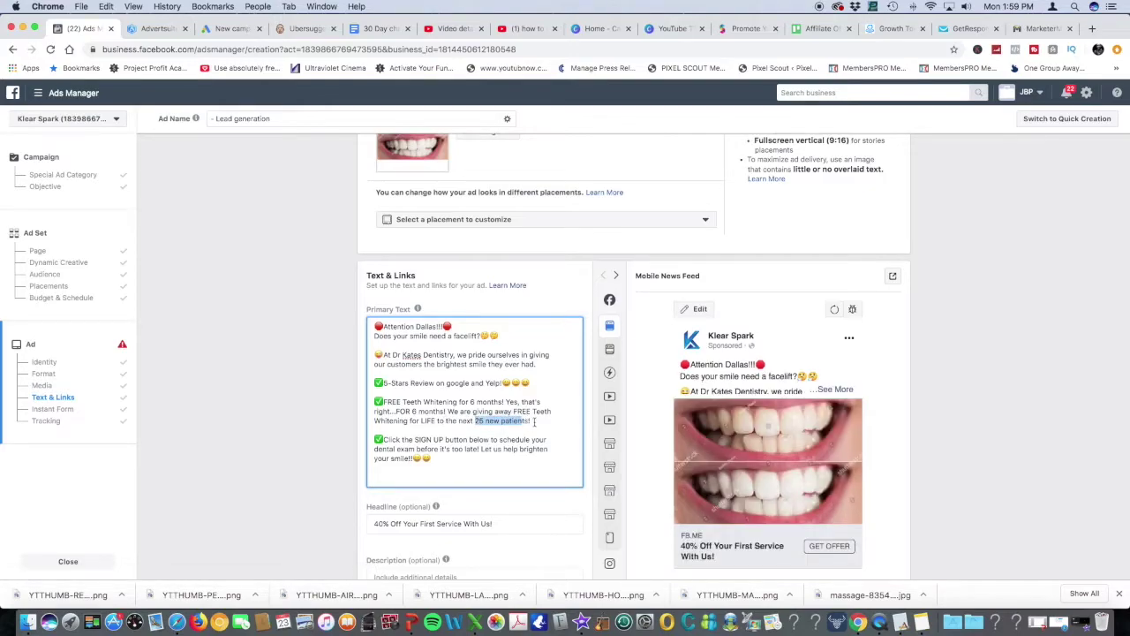
left_click_drag(533, 420, 474, 422)
left_click(423, 421)
double_click(424, 421)
type("6")
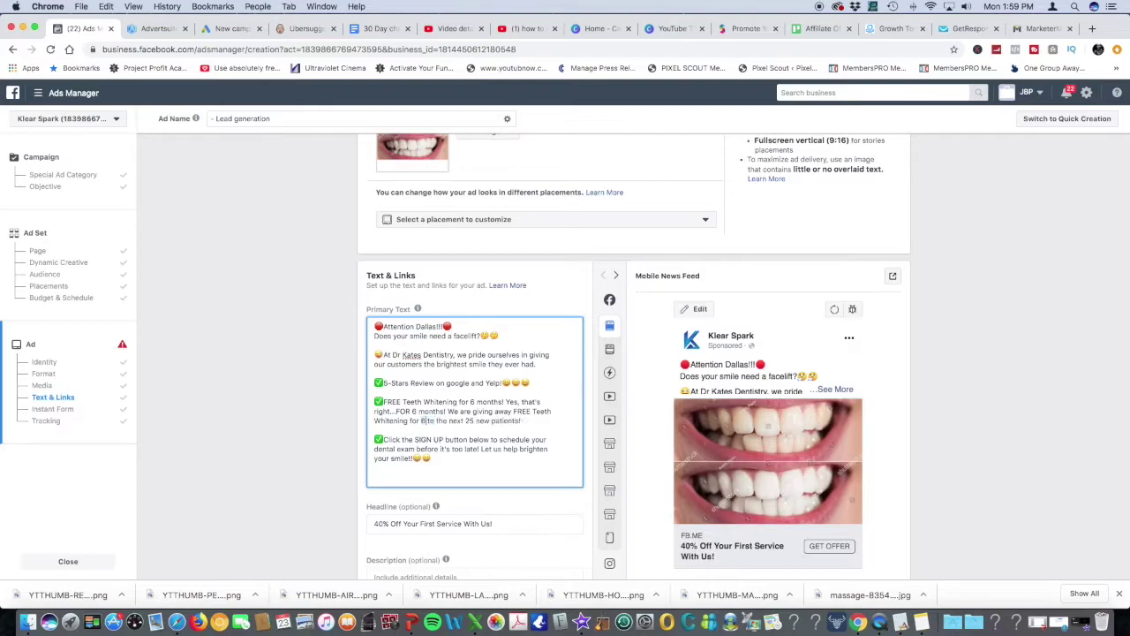
type(" MONTHS")
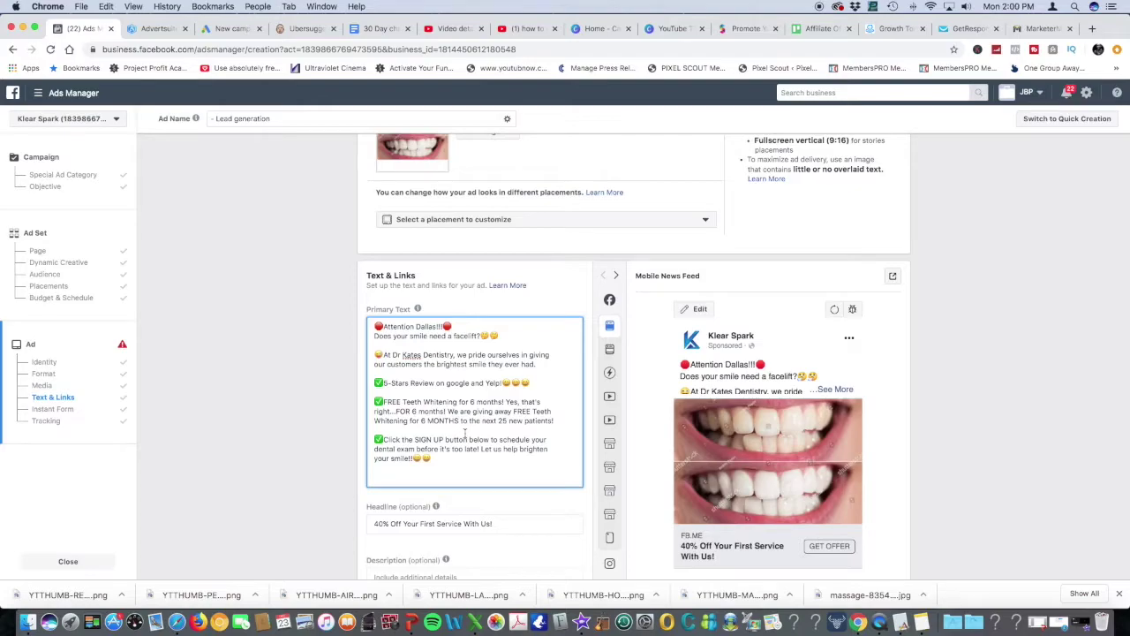
scroll(465, 433, "down", 5)
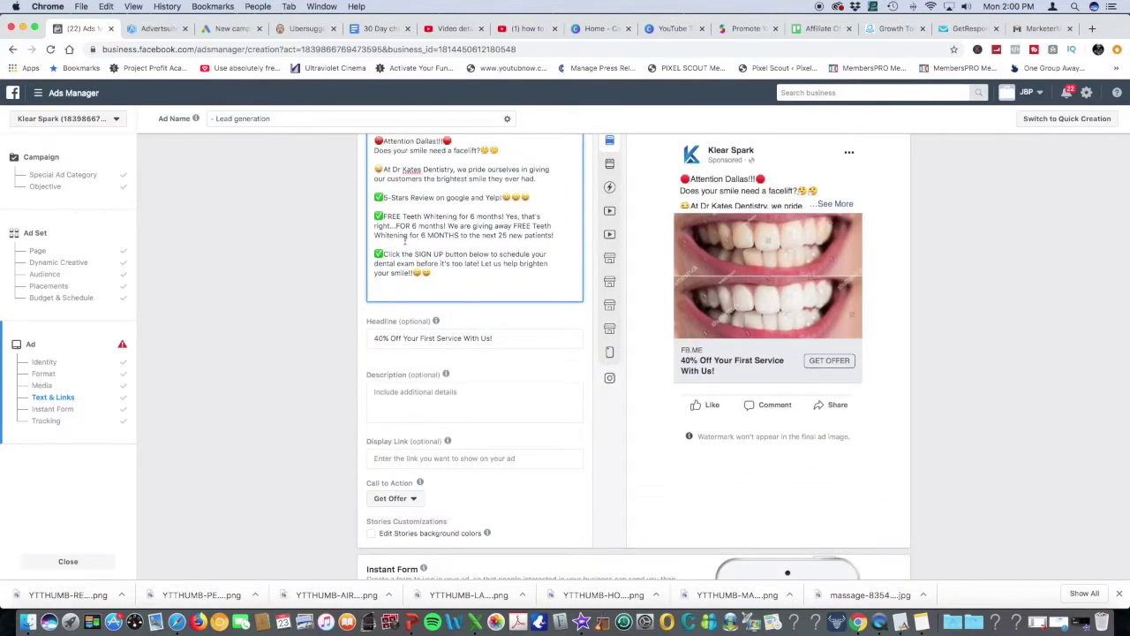
Set the headline to 'FREE Teeth Whitening for 6 months!' copied from the primary text
left_click_drag(383, 216, 509, 216)
key("cmd+c")
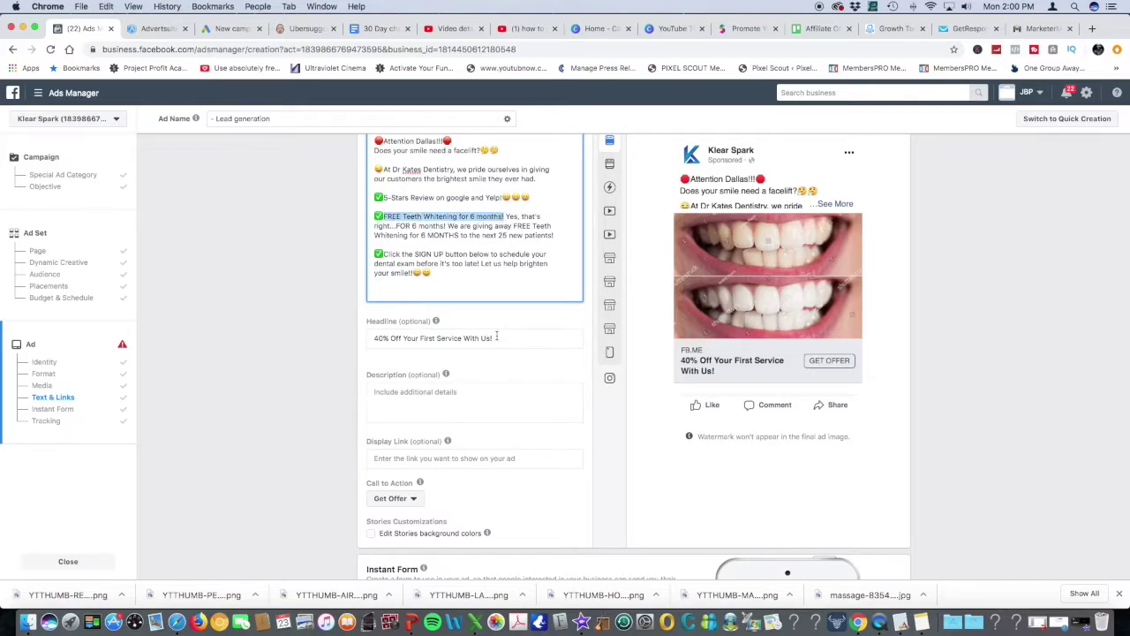
left_click(493, 338)
left_click_drag(493, 339, 356, 334)
key("cmd+v")
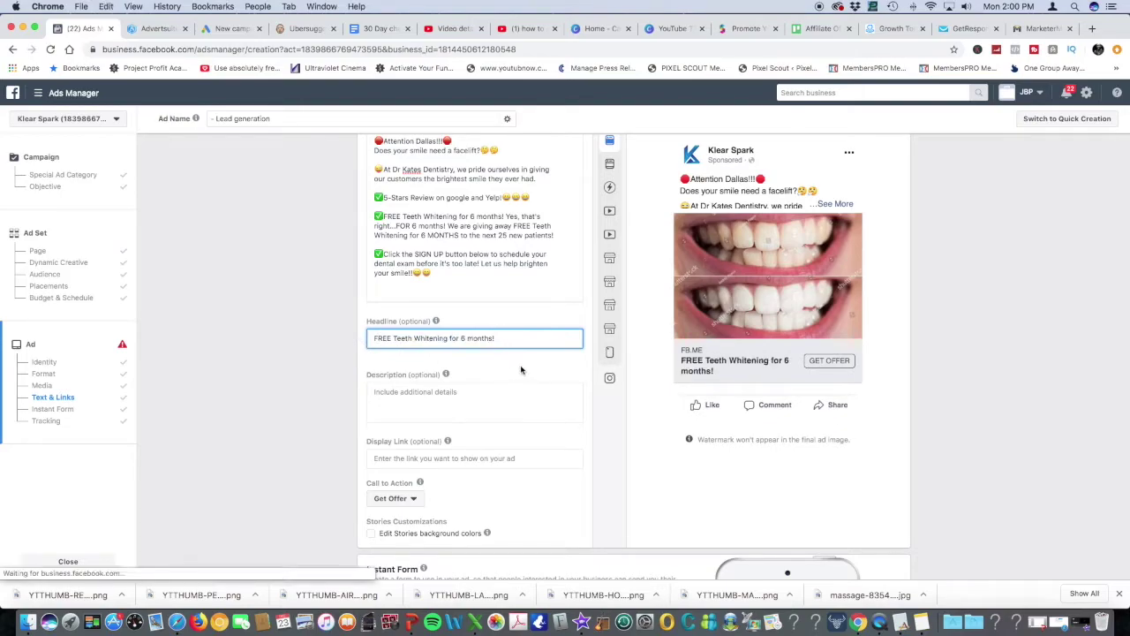
Choose Sign Up as the call to action and start a new instant form
scroll(521, 370, "down", 3)
left_click(412, 338)
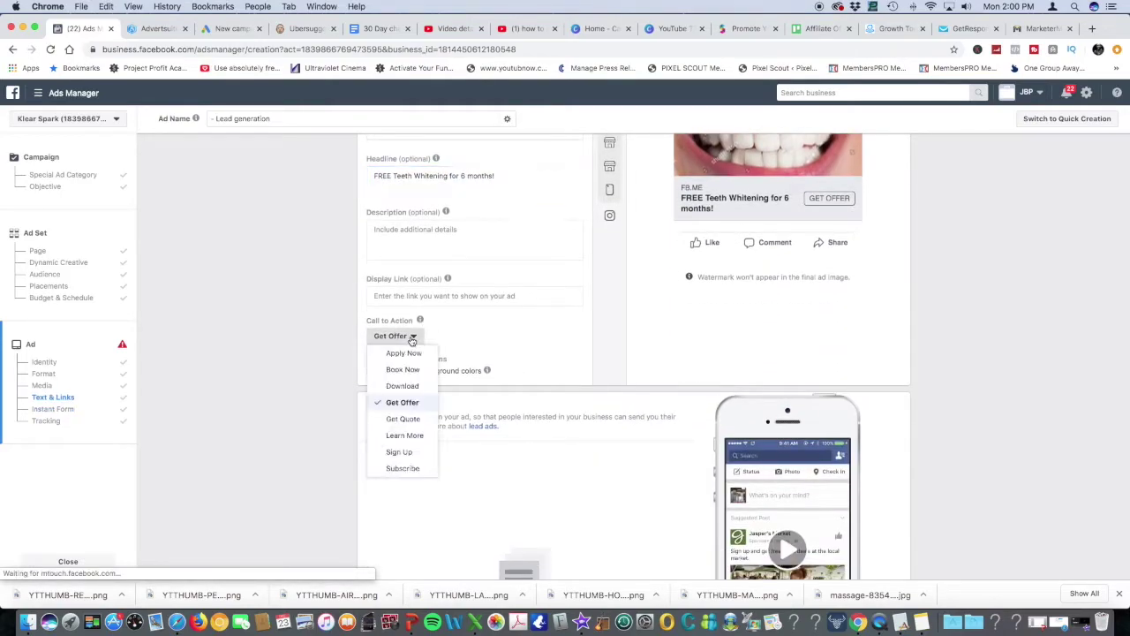
scroll(521, 344, "up", 3)
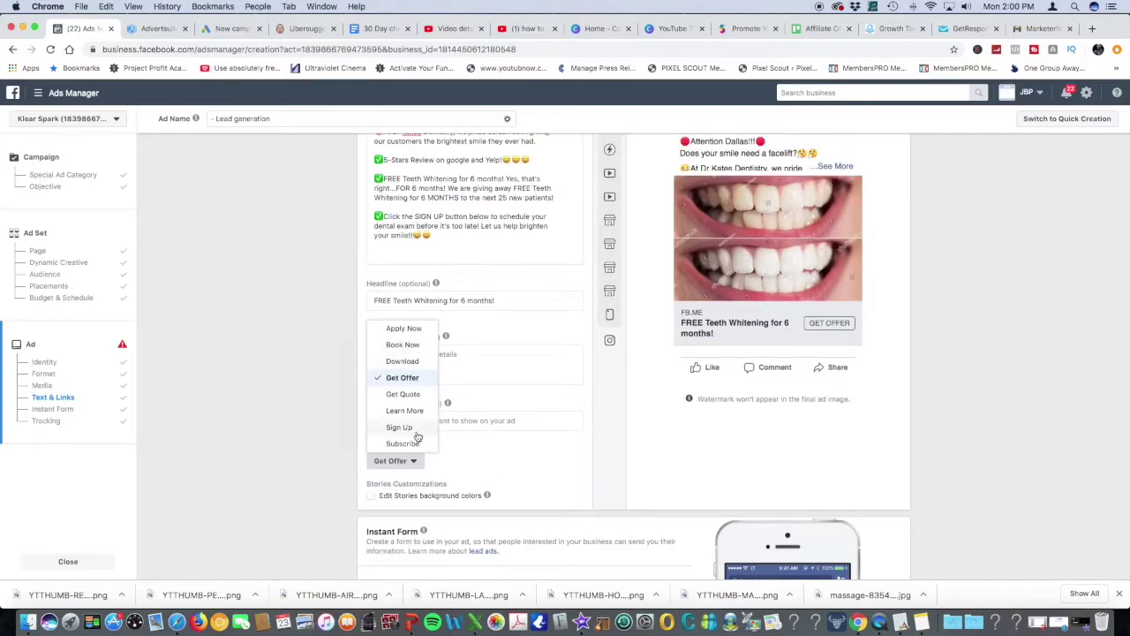
key("Return")
scroll(486, 438, "down", 6)
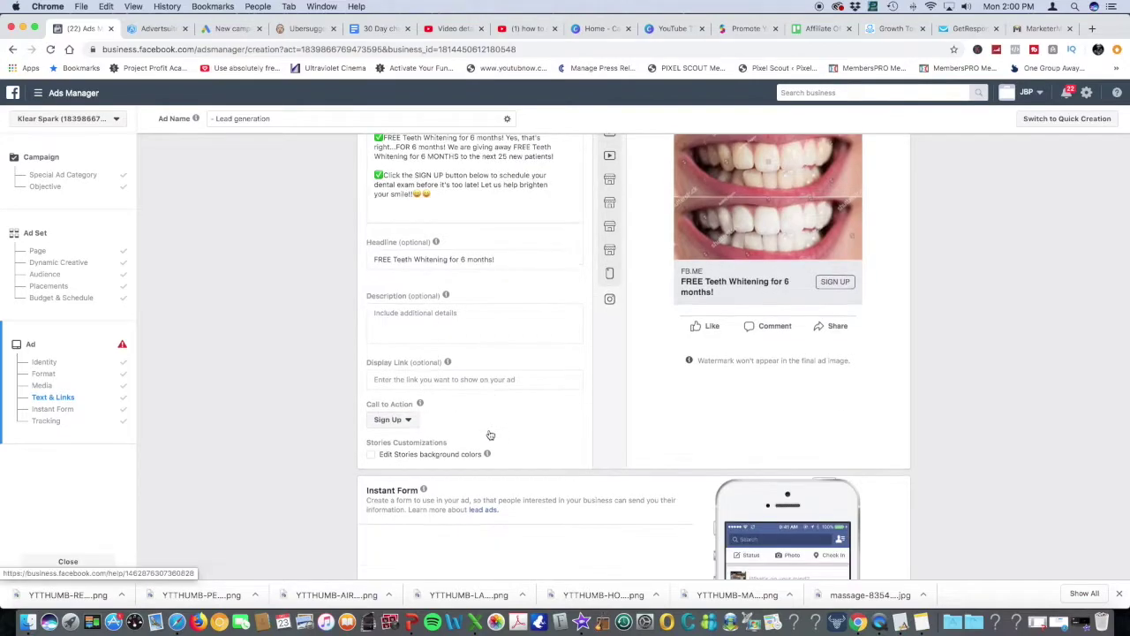
left_click(528, 460)
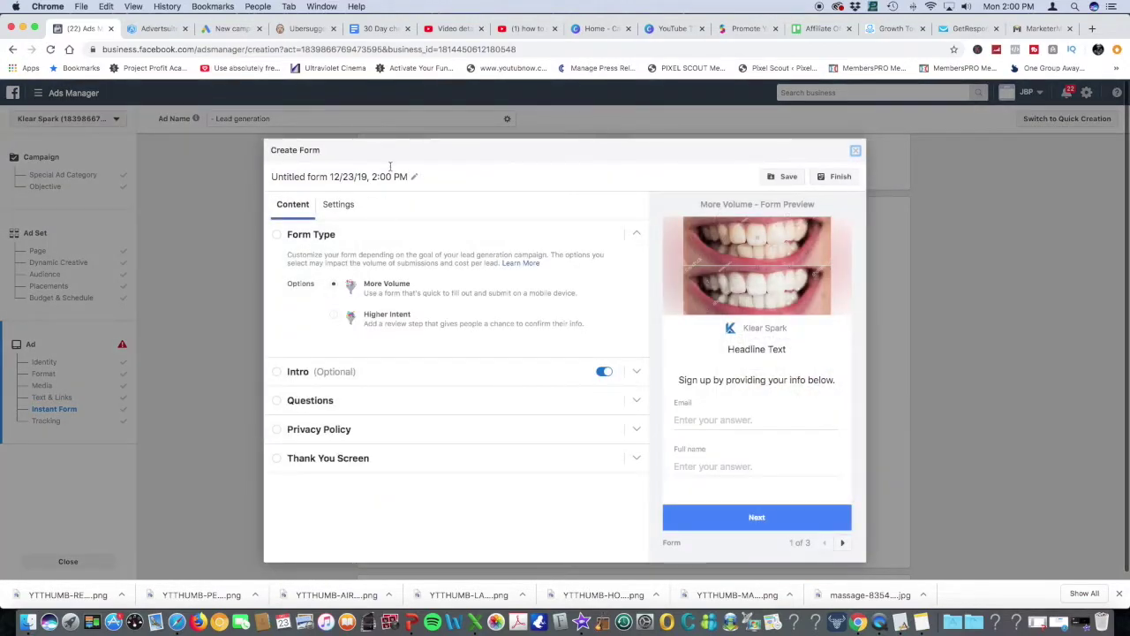
Rename the untitled form to 'TEETH WHITENING'
left_click_drag(409, 177, 266, 178)
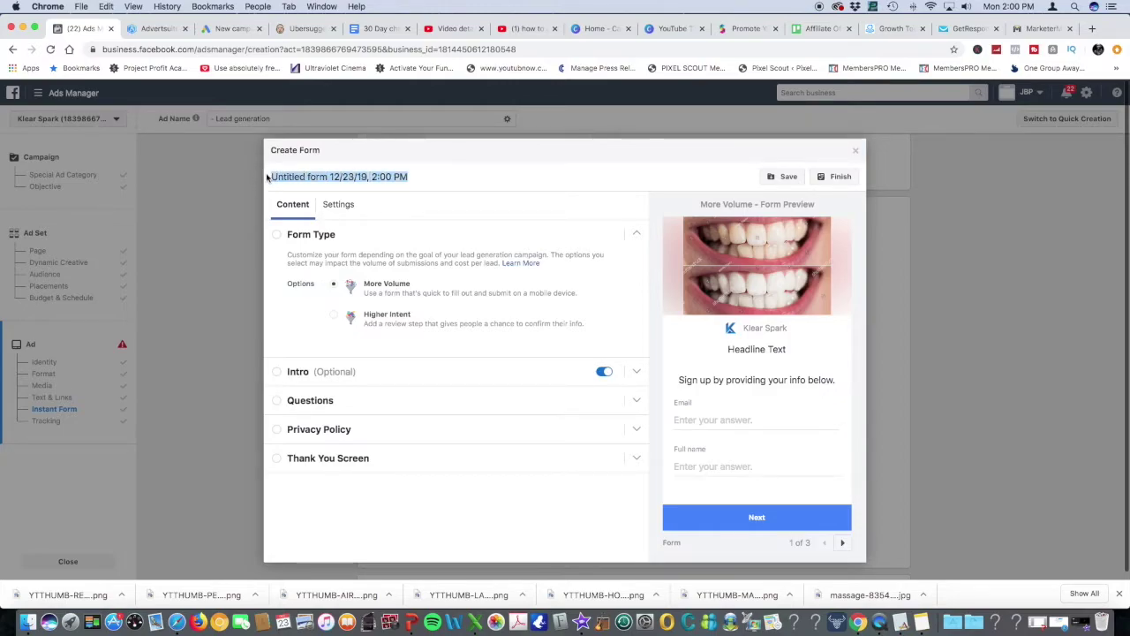
type("TEETH WH")
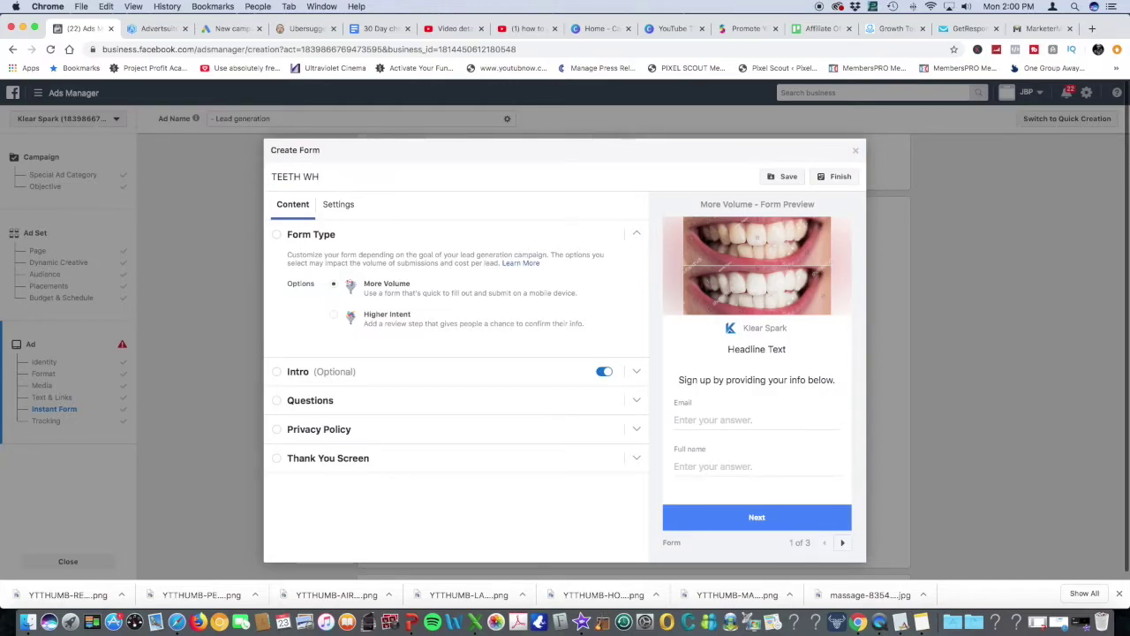
type("ITENING")
Inspect the Intro section's layout choices without changes, collapse it, and expand Questions
scroll(353, 371, "down", 1)
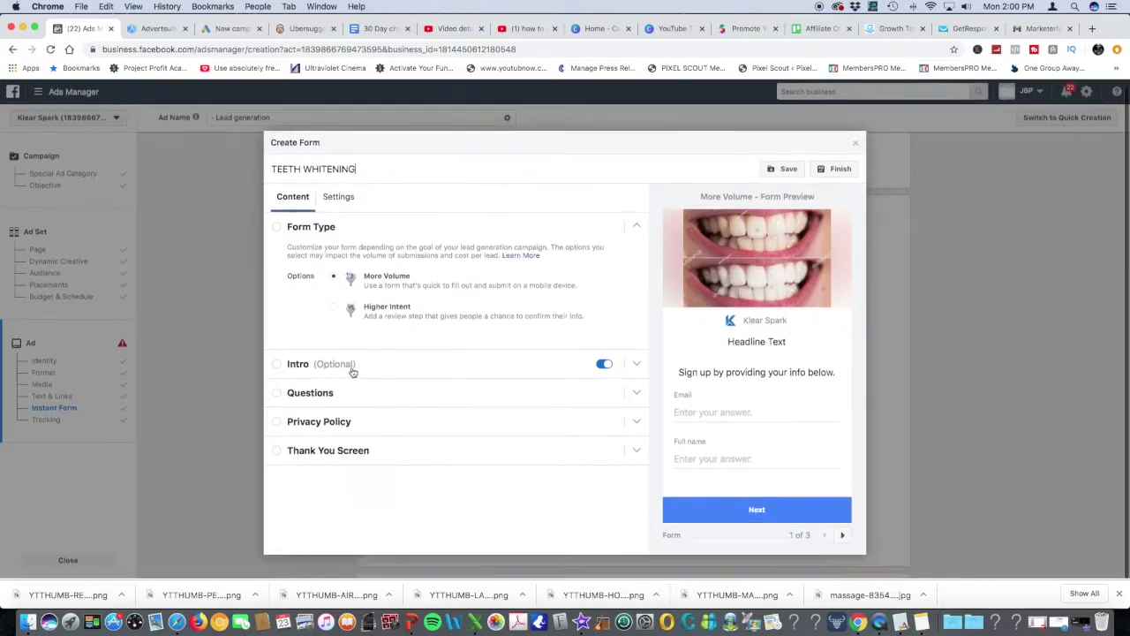
left_click(635, 366)
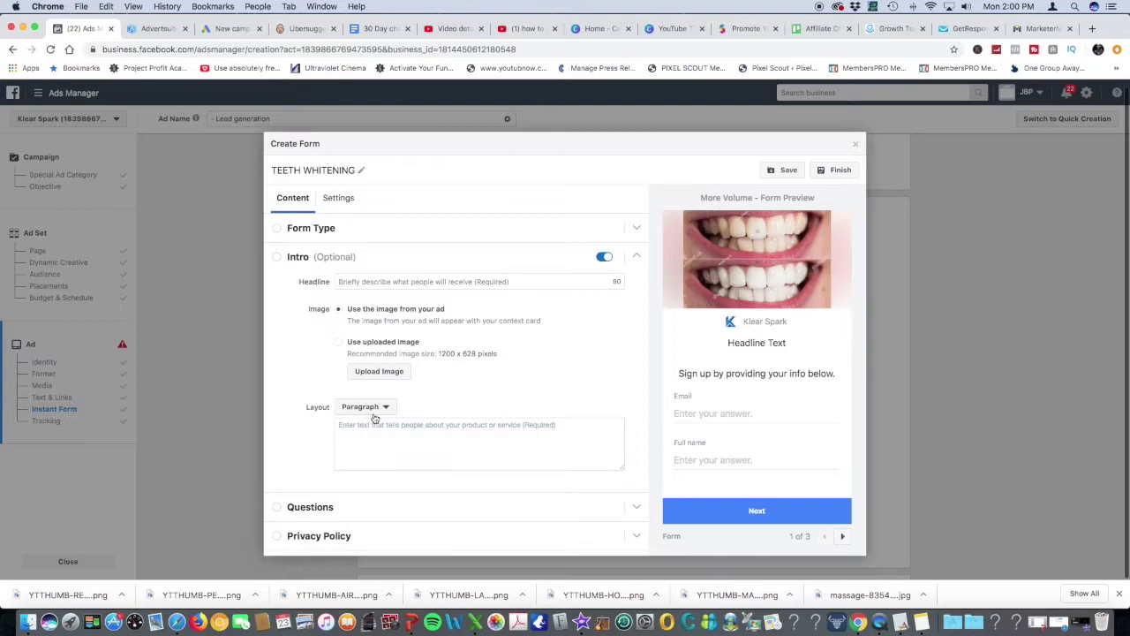
left_click(371, 408)
left_click(456, 402)
scroll(323, 366, "down", 1)
left_click(640, 236)
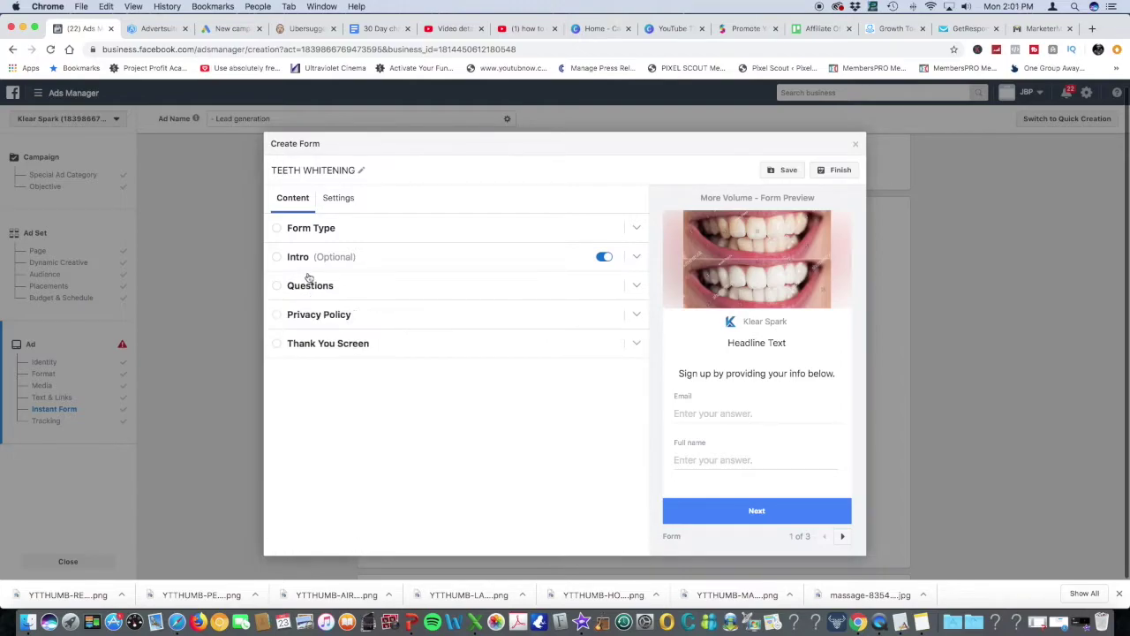
left_click(306, 287)
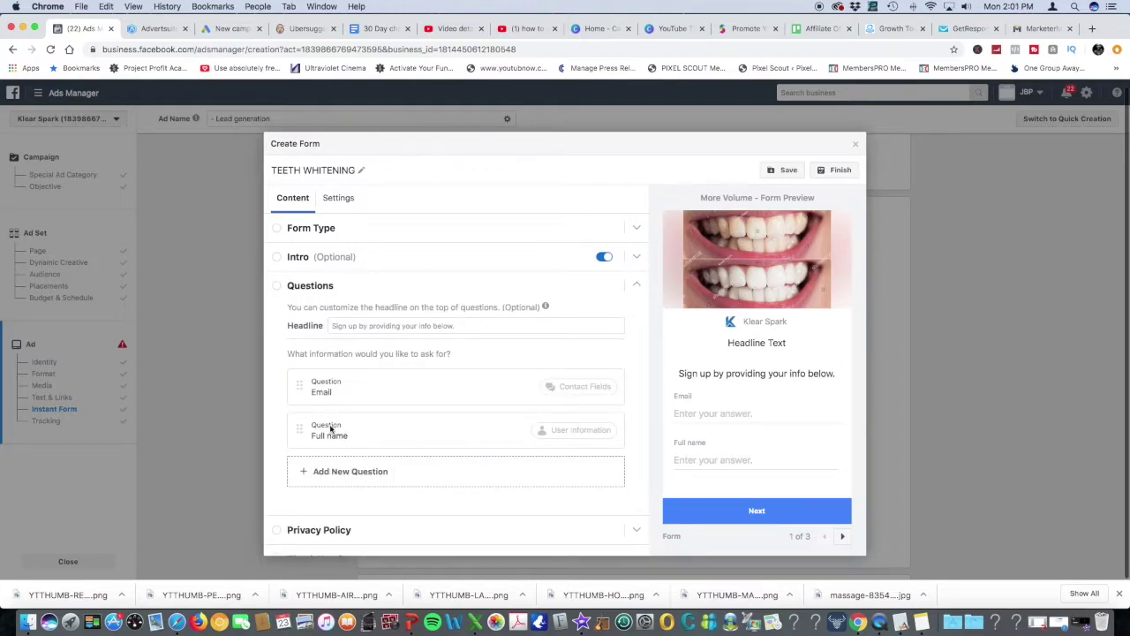
Add a Phone number contact-field question to the form
left_click(326, 471)
mouse_move(344, 399)
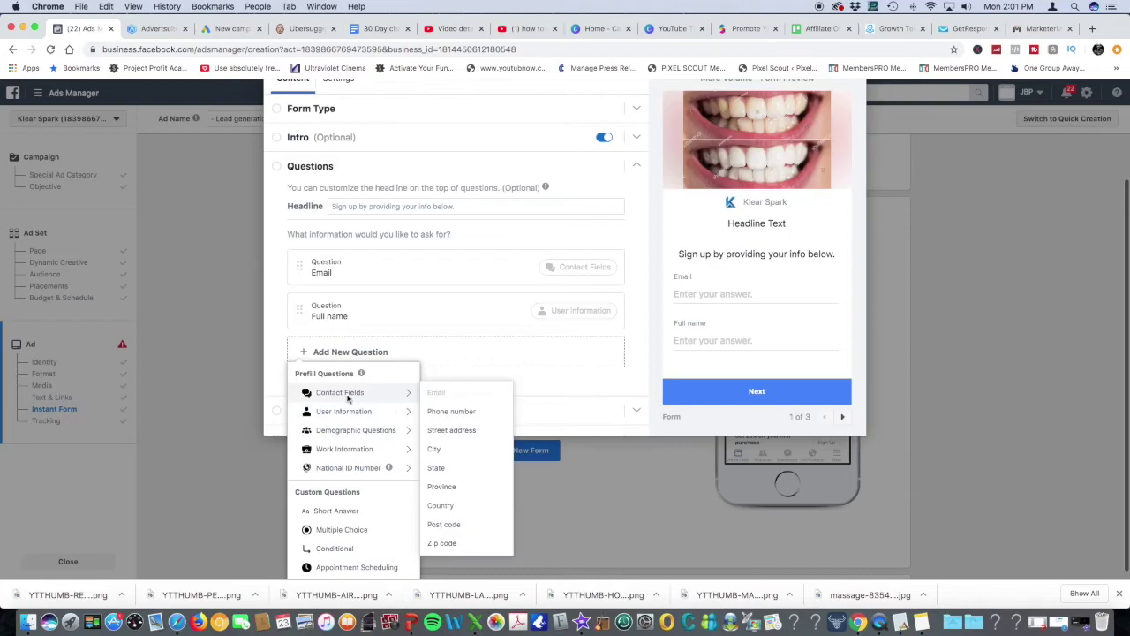
left_click(452, 412)
Set the privacy policy link text to 'Privacy Policy' and bring up the Thank You Screen settings
scroll(354, 424, "down", 2)
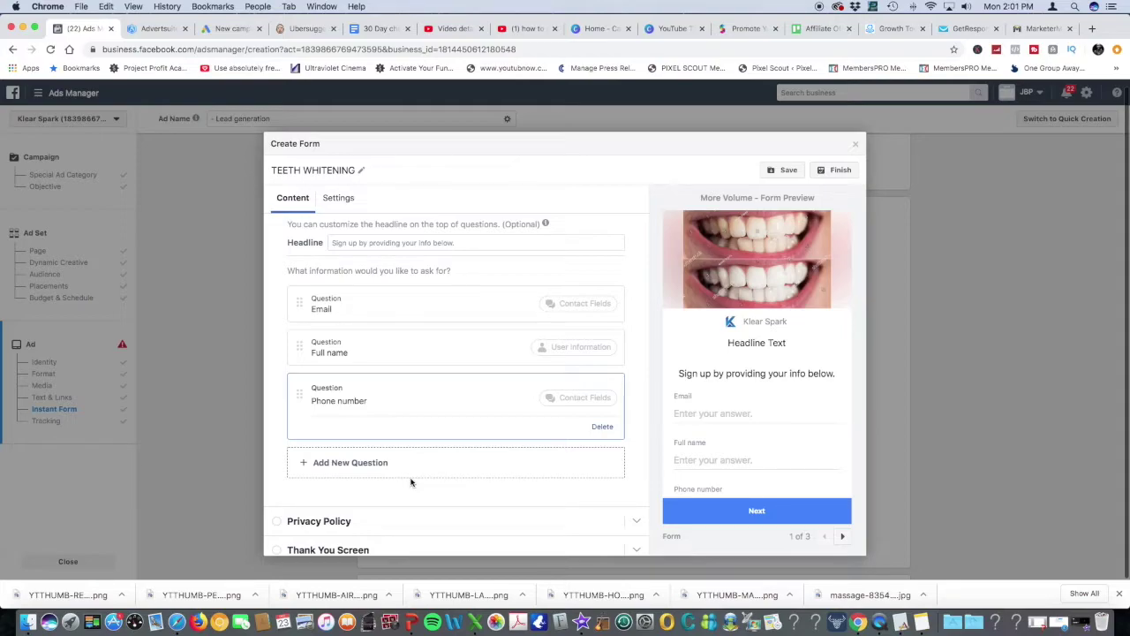
scroll(395, 485, "down", 1)
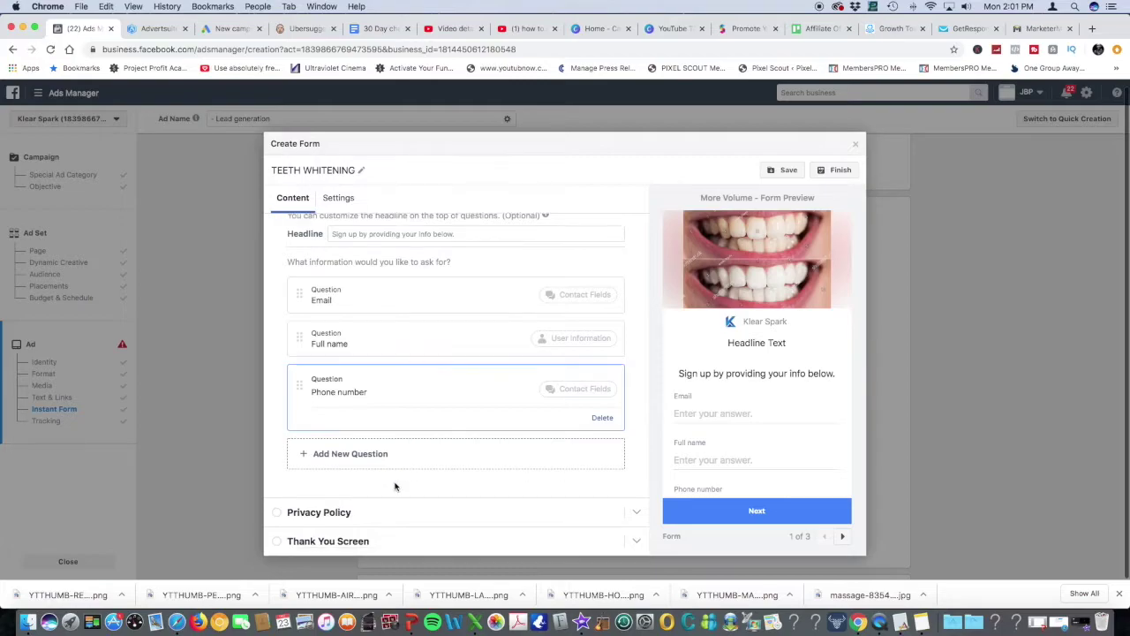
left_click(430, 513)
left_click(376, 366)
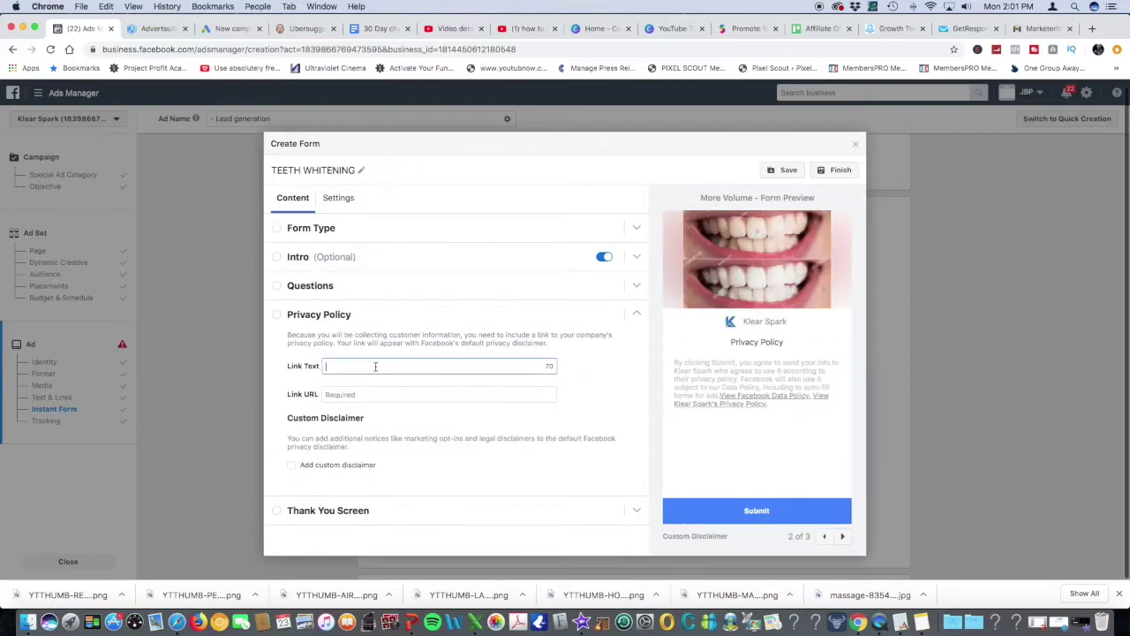
type("Priva")
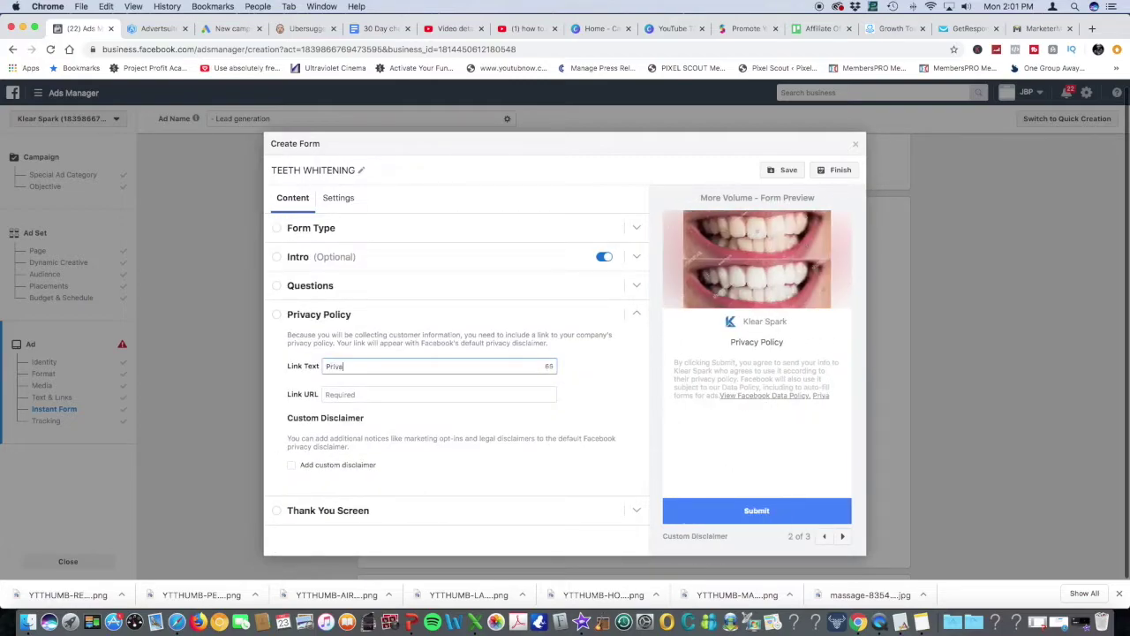
type("cy po")
key("BackSpace")
key("BackSpace")
key("BackSpace")
type("Policy")
left_click(341, 512)
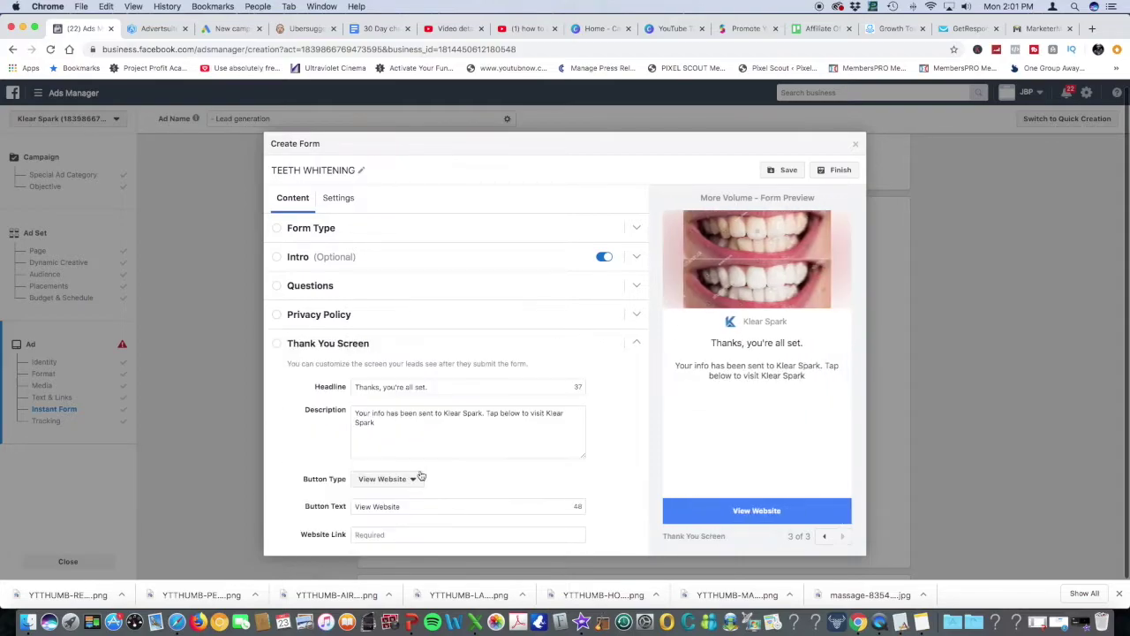
Make the thank-you button a Call Business button labelled 'Call Now' with the business phone number
left_click(406, 480)
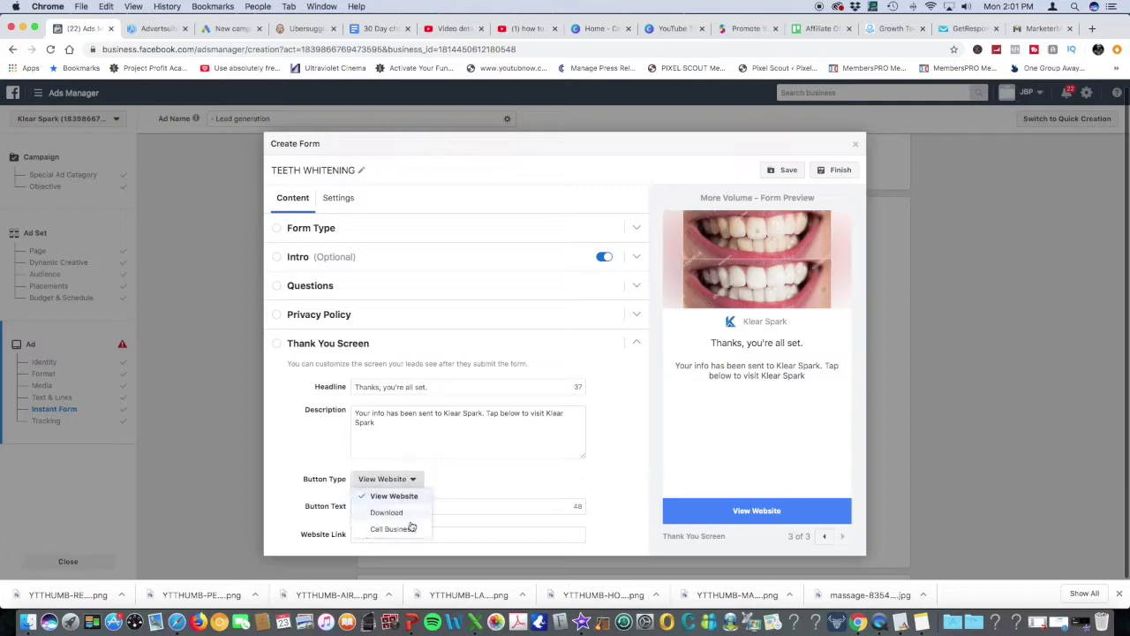
left_click(406, 530)
left_click(407, 506)
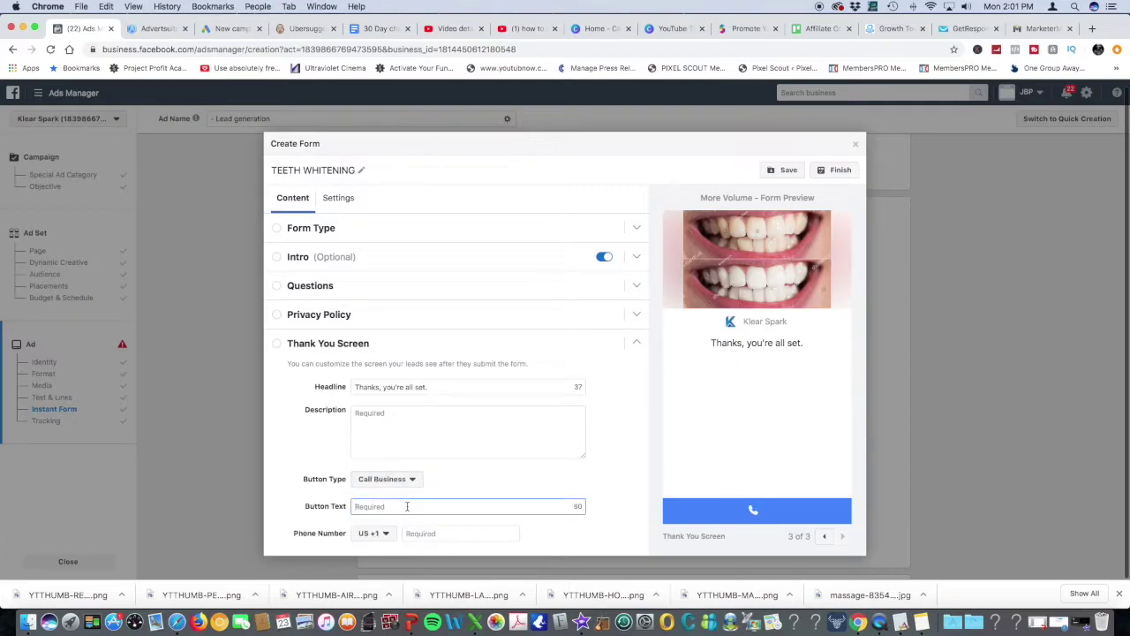
type("Call Now")
left_click(444, 534)
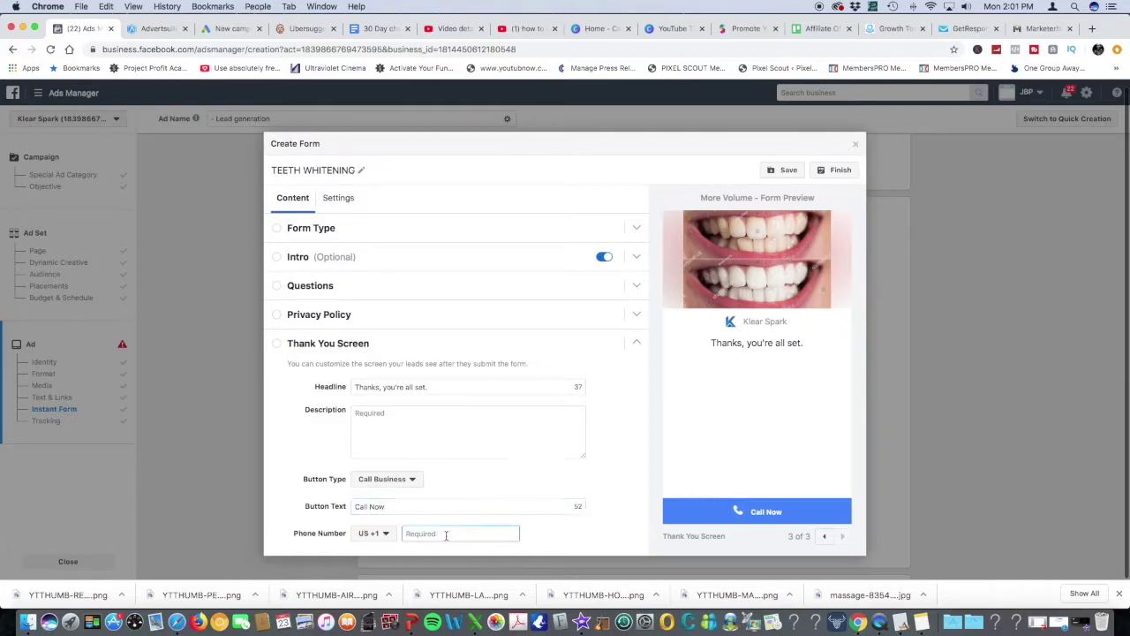
Set the thank-you description to '25 spots left' and close the lead form
left_click(391, 413)
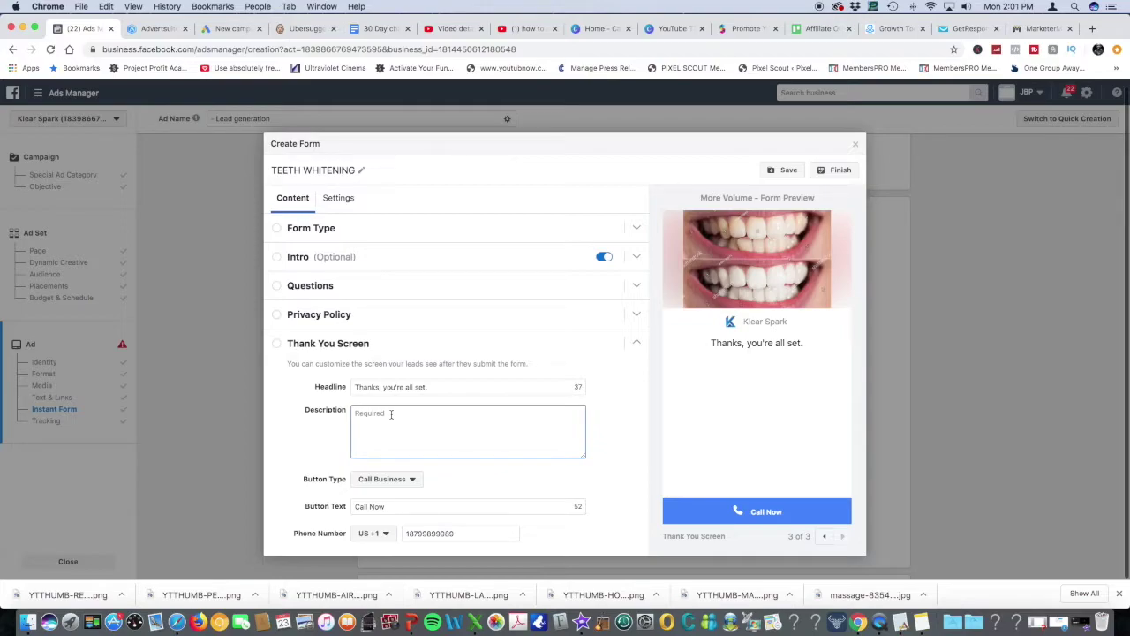
type("25 spots left")
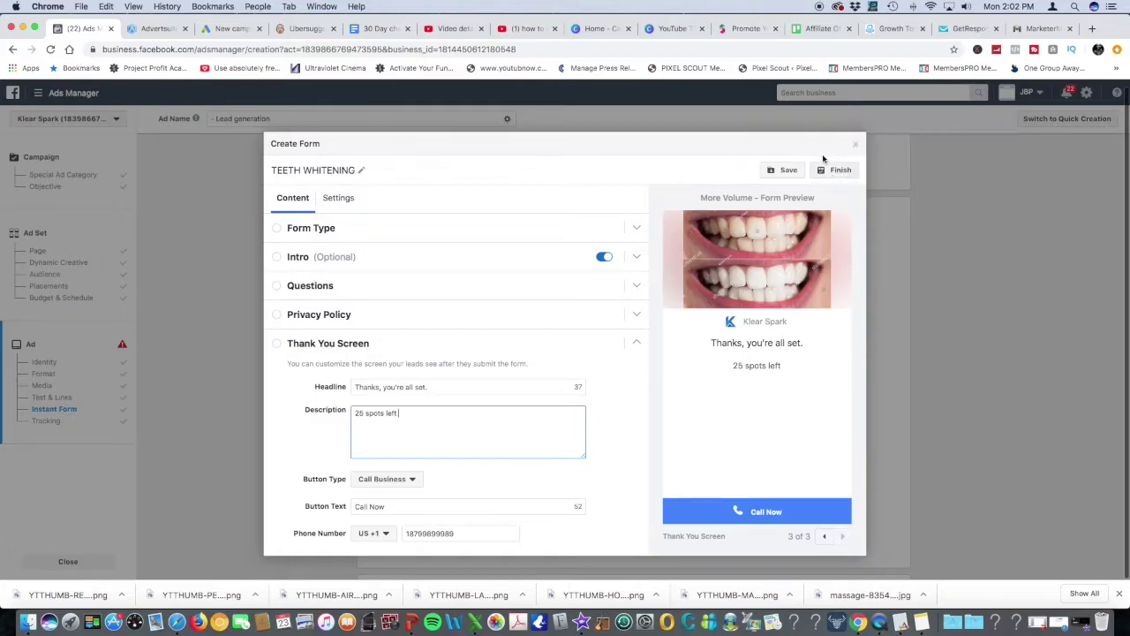
left_click(855, 143)
Discard the lead form, review the tracking error, and move to the Google Ads new campaign
left_click(689, 282)
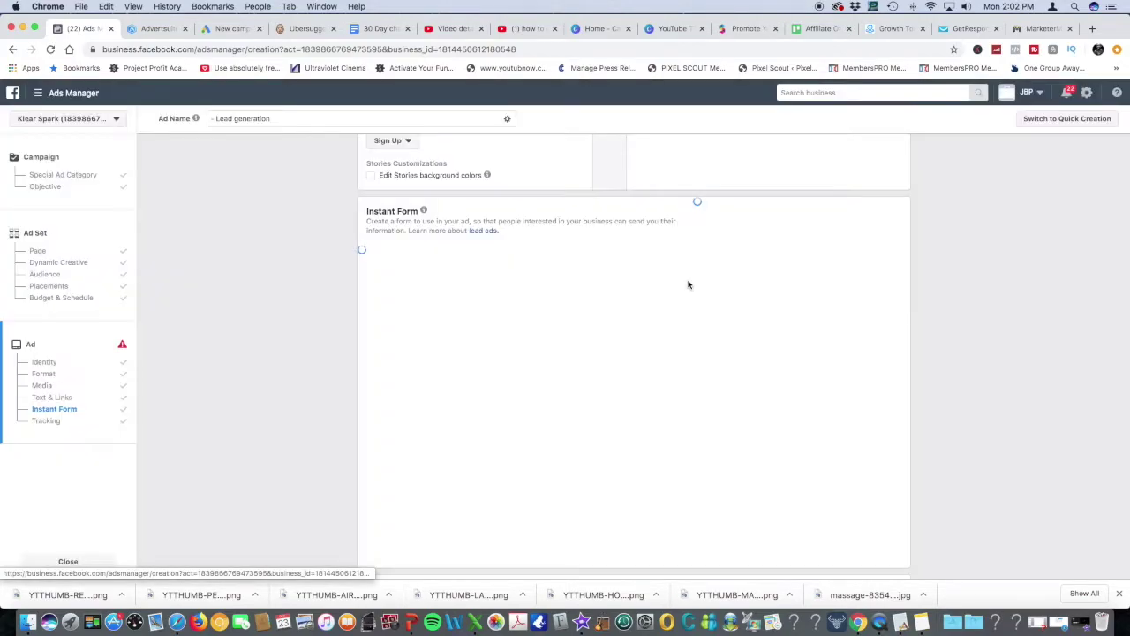
scroll(817, 353, "down", 10)
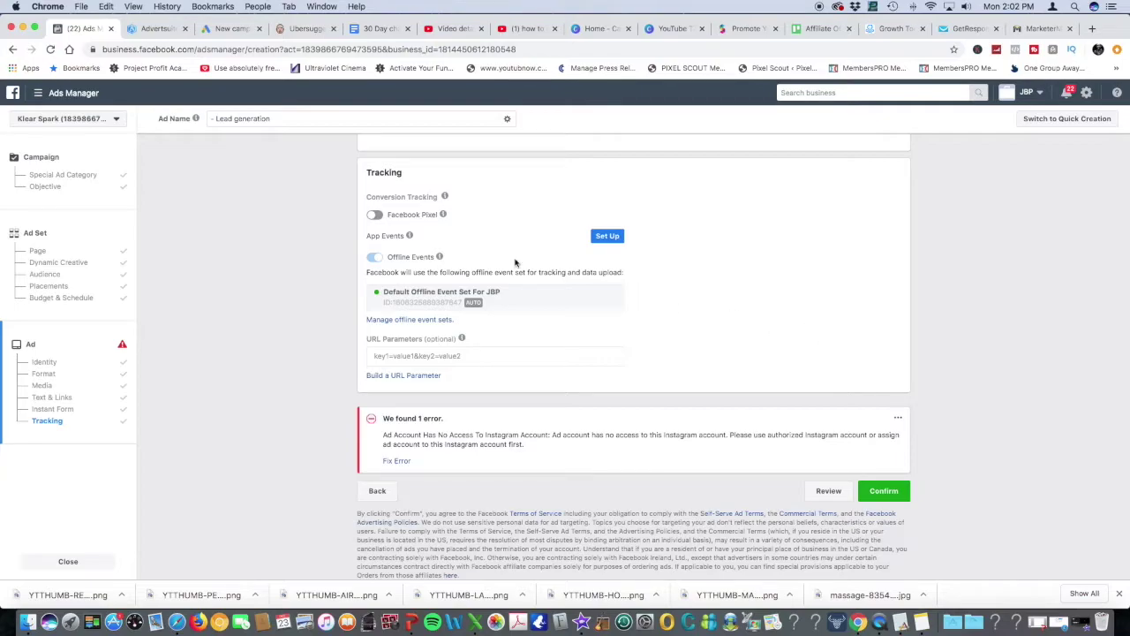
left_click(220, 32)
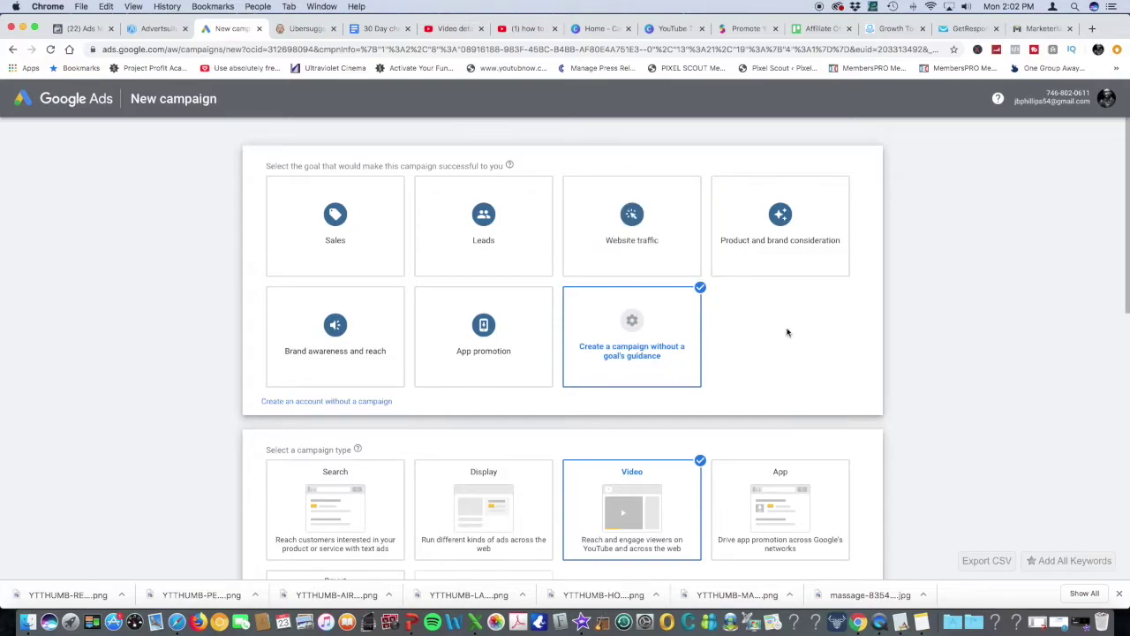
Continue with the custom Video campaign and select the default name 'Video Custom - 2019-12-23'
scroll(706, 309, "down", 2)
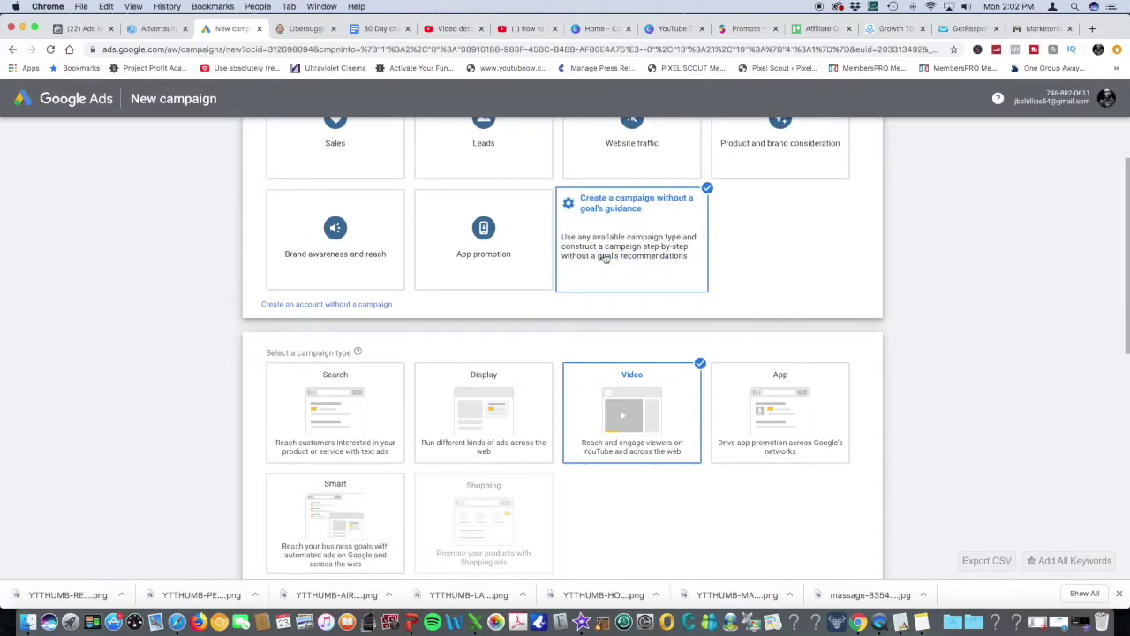
scroll(605, 265, "down", 2)
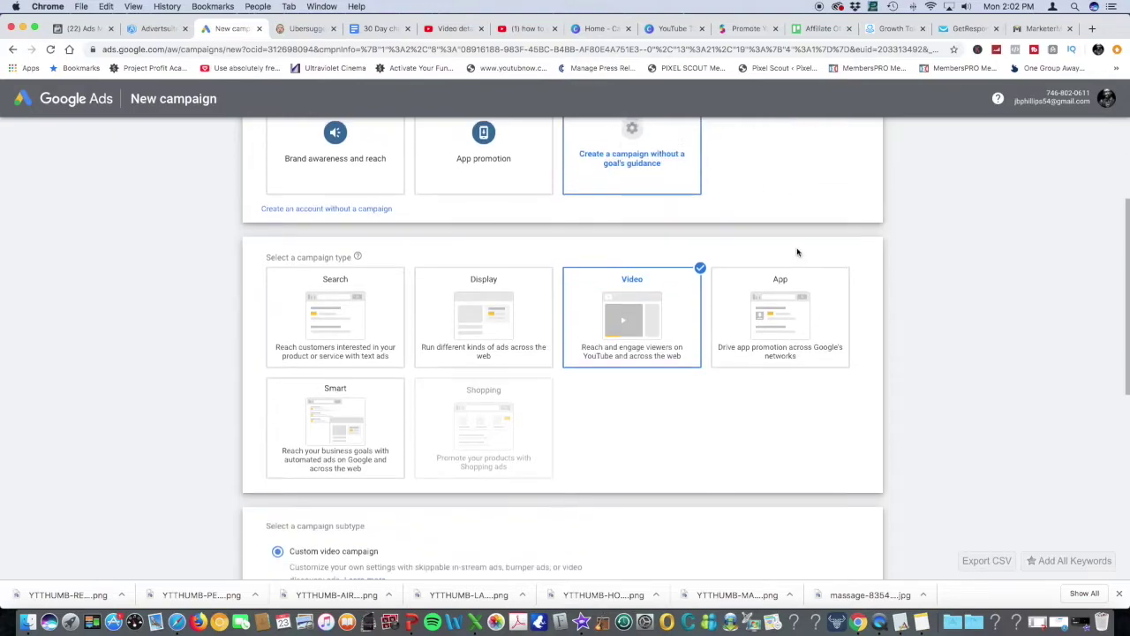
scroll(587, 399, "down", 3)
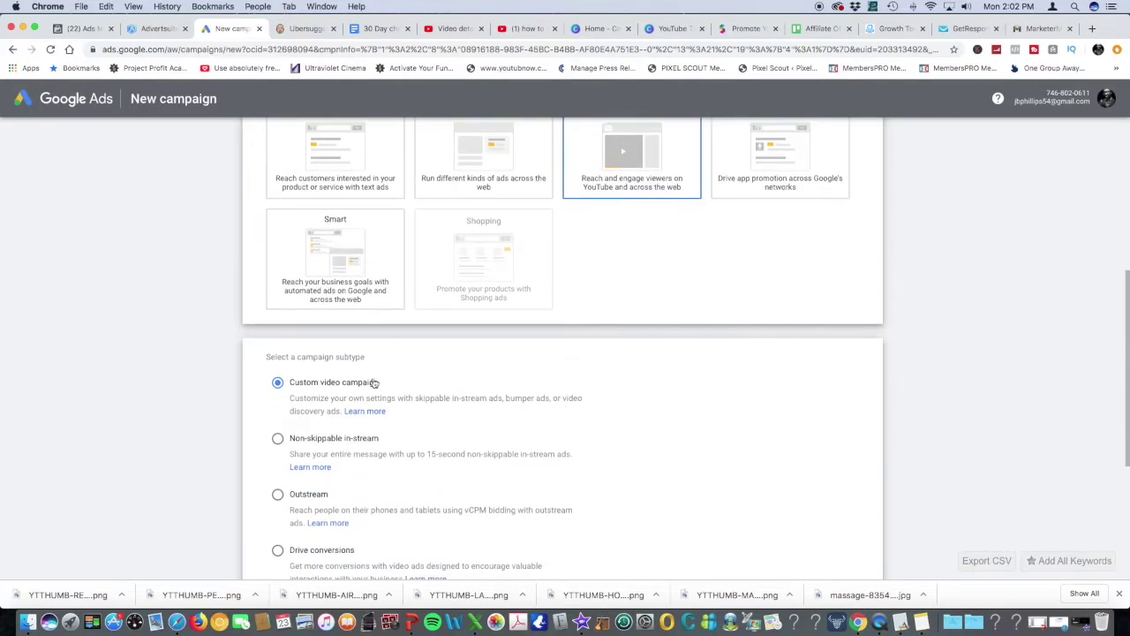
scroll(520, 394, "down", 5)
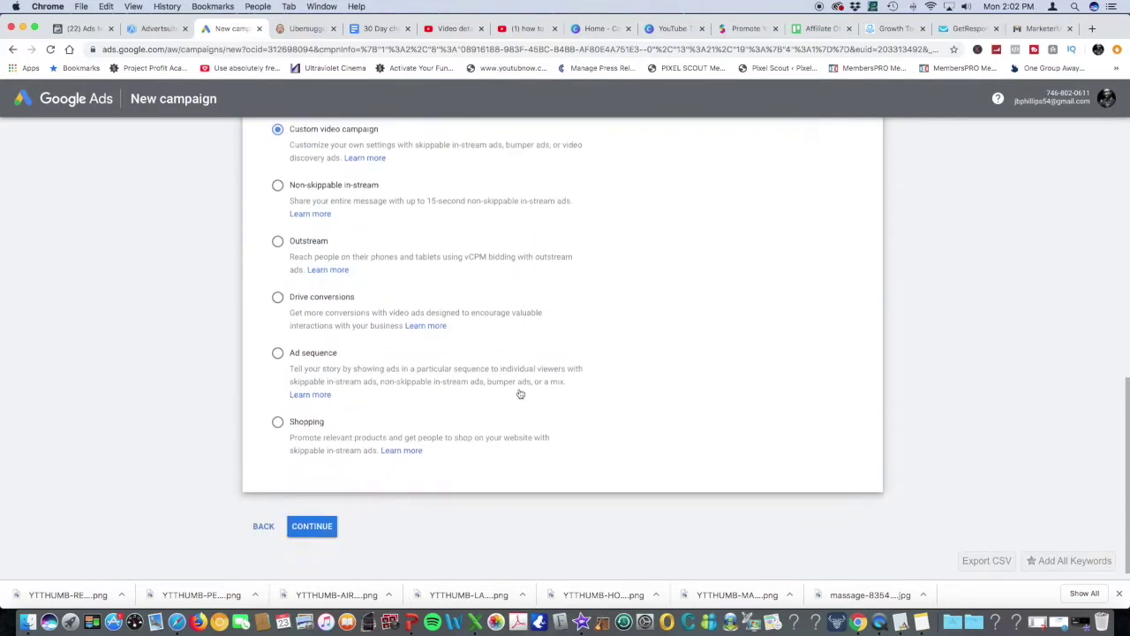
left_click(313, 513)
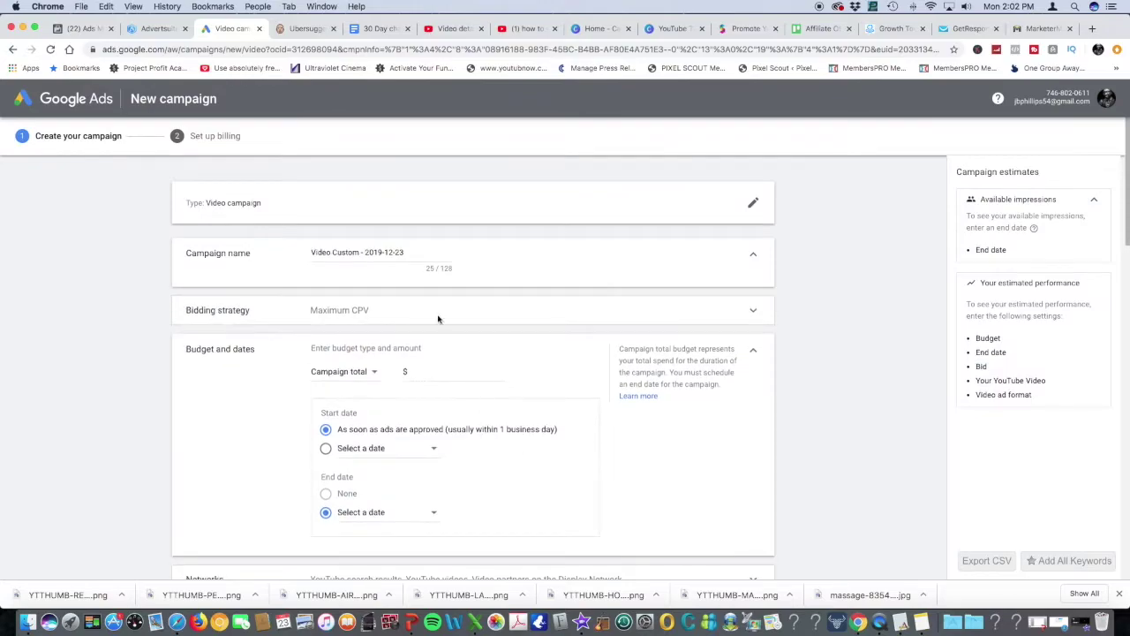
left_click_drag(407, 253, 302, 253)
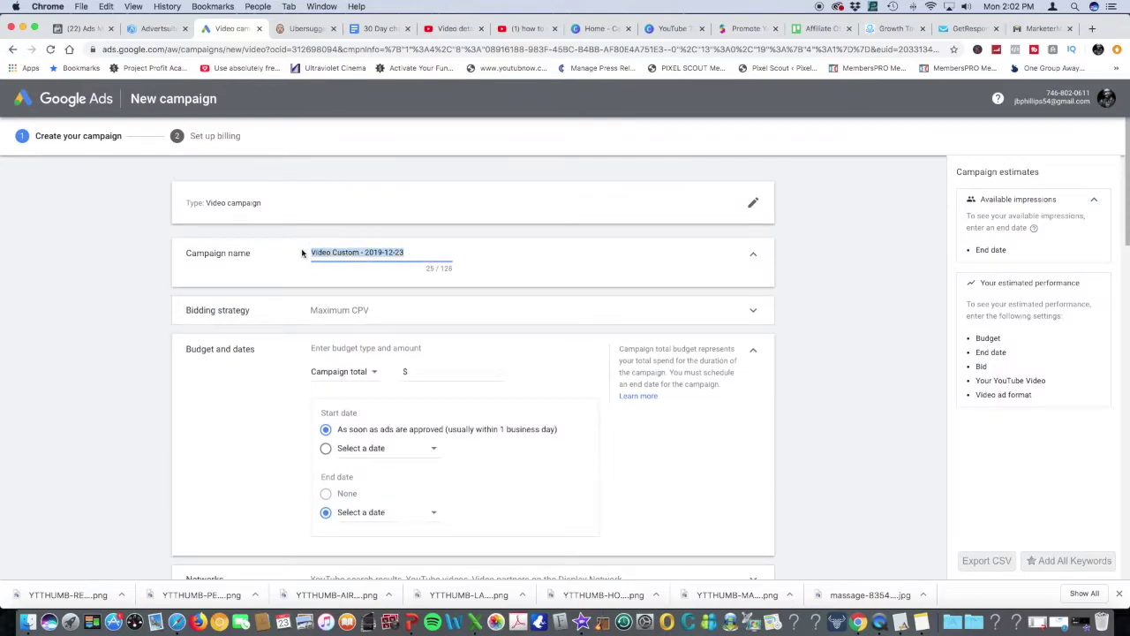
scroll(457, 309, "down", 2)
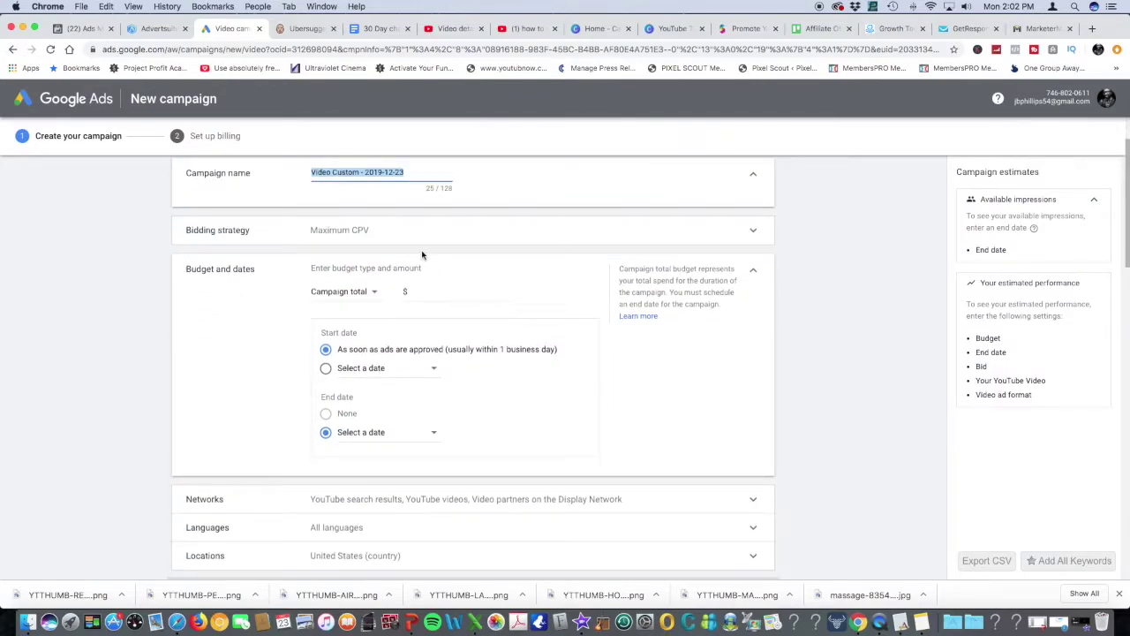
Set the campaign total budget to 100
left_click(398, 233)
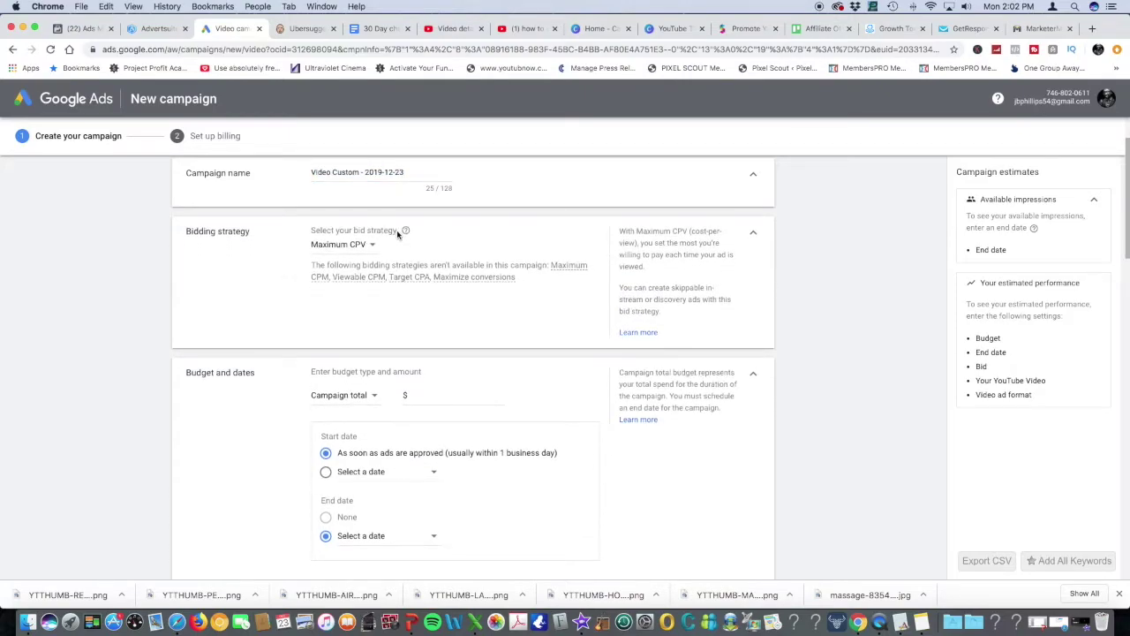
left_click(753, 234)
scroll(450, 204, "down", 2)
left_click(451, 215)
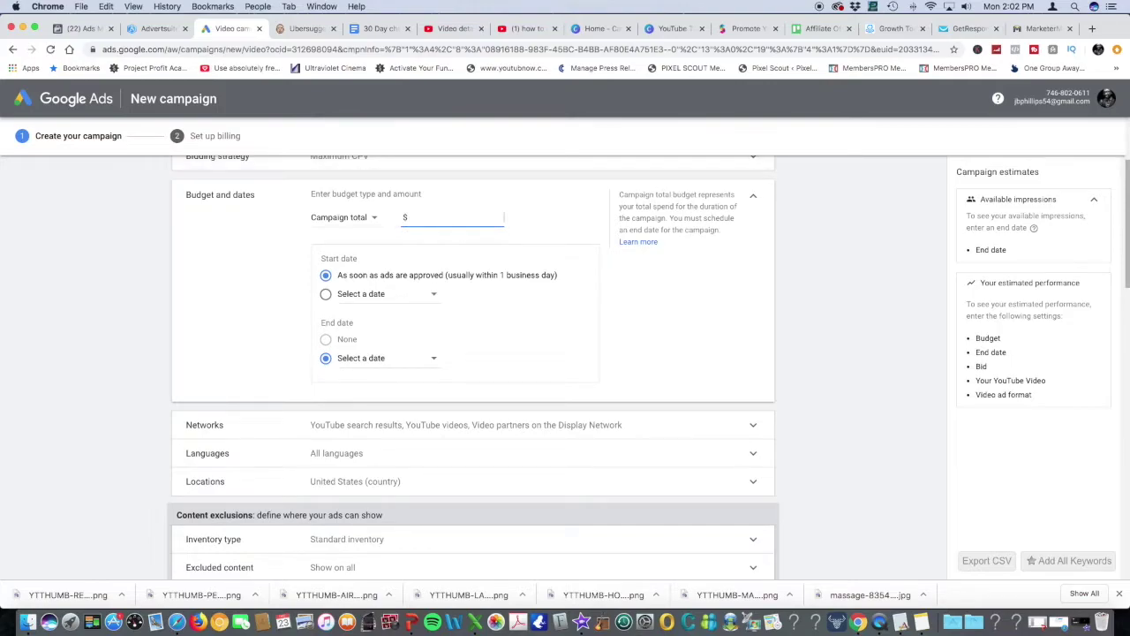
type("100")
Target English as the campaign language
scroll(671, 378, "down", 5)
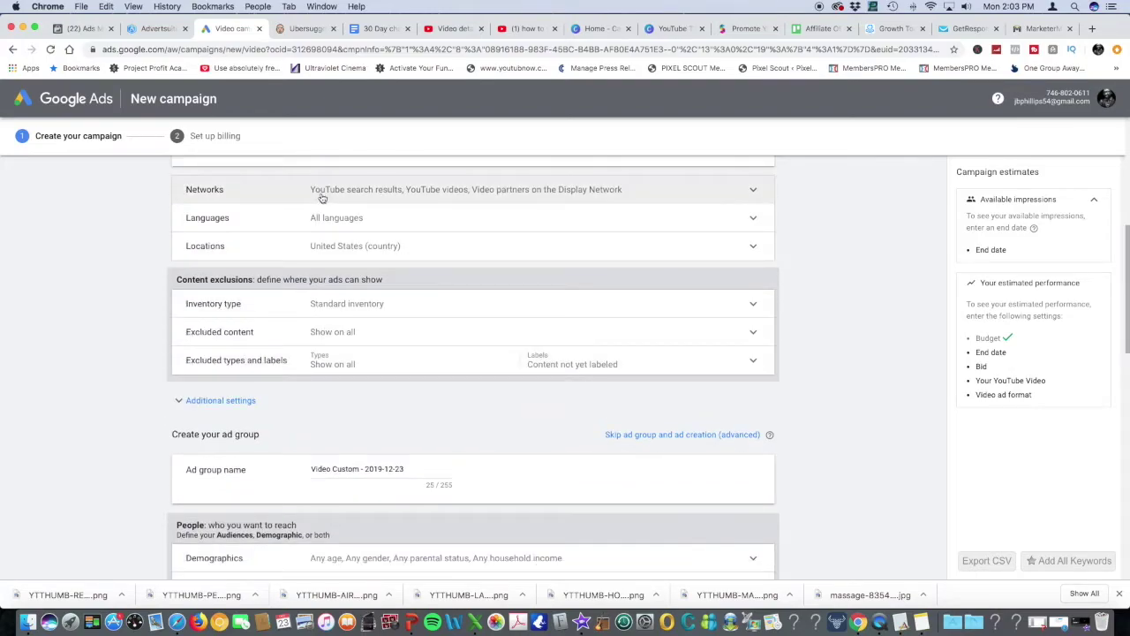
left_click(362, 225)
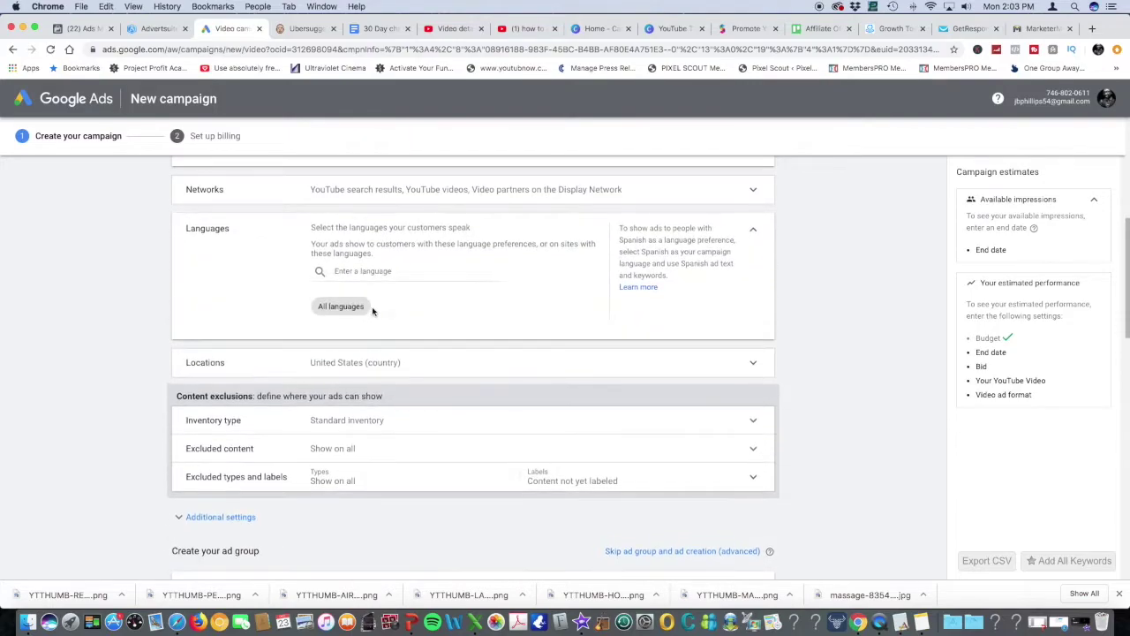
left_click(318, 271)
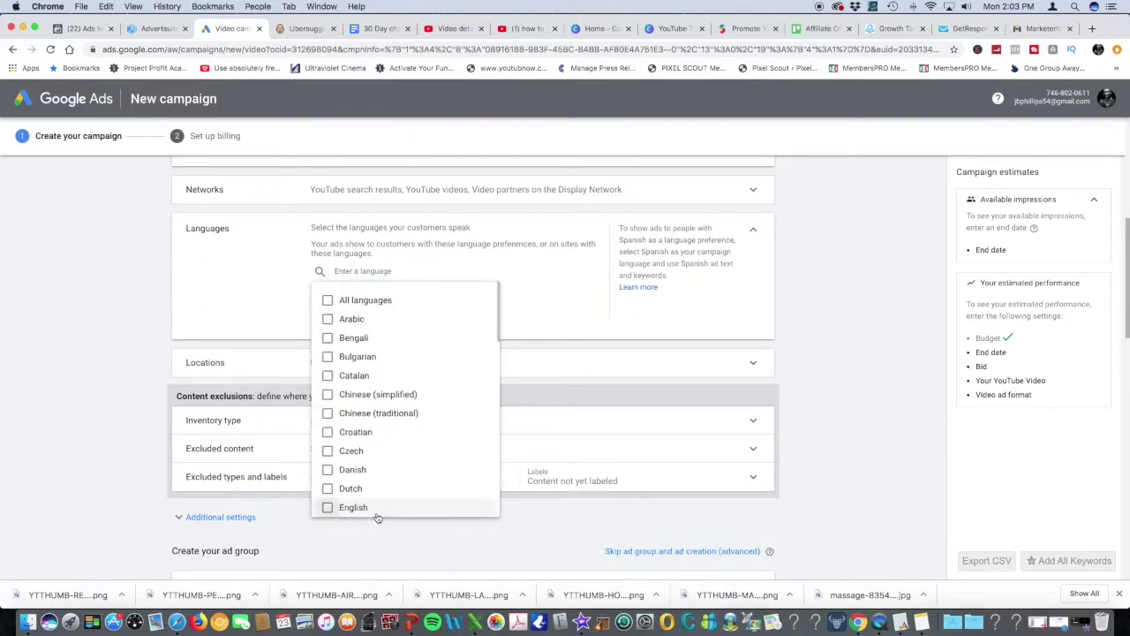
left_click(377, 511)
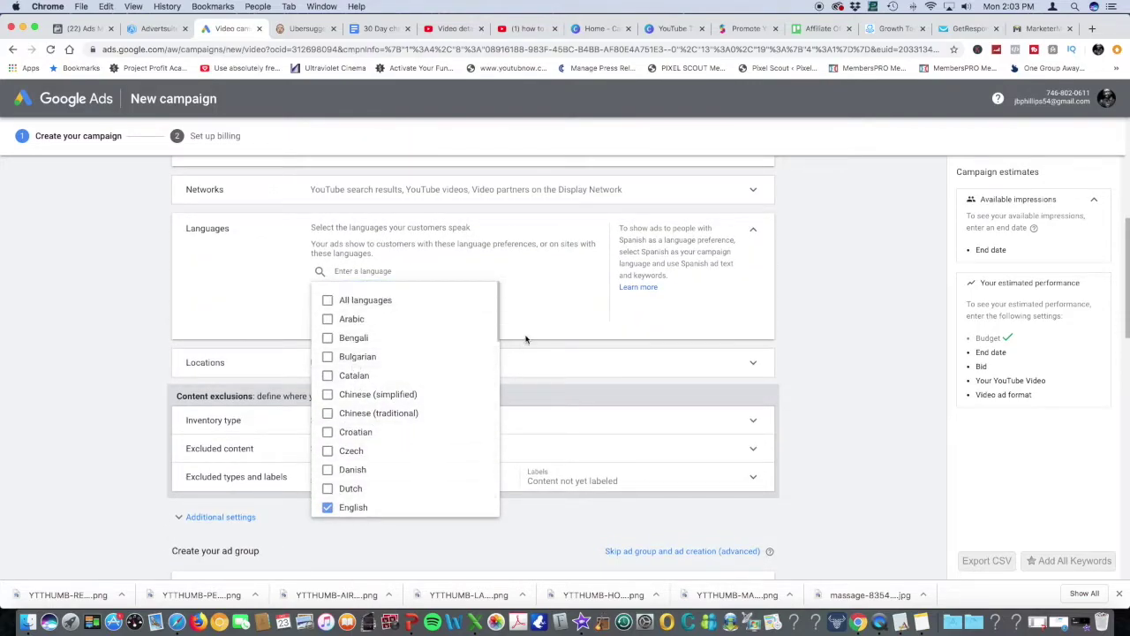
left_click(564, 309)
Add Dallas, Texas as a targeted city location
scroll(389, 336, "down", 2)
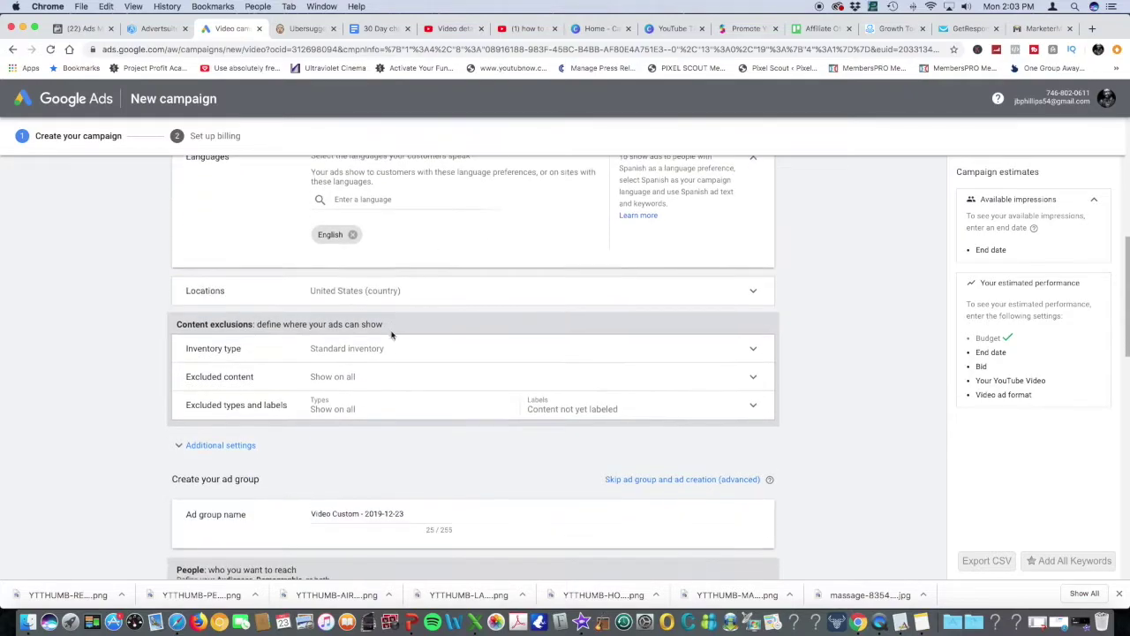
left_click(388, 291)
left_click(389, 389)
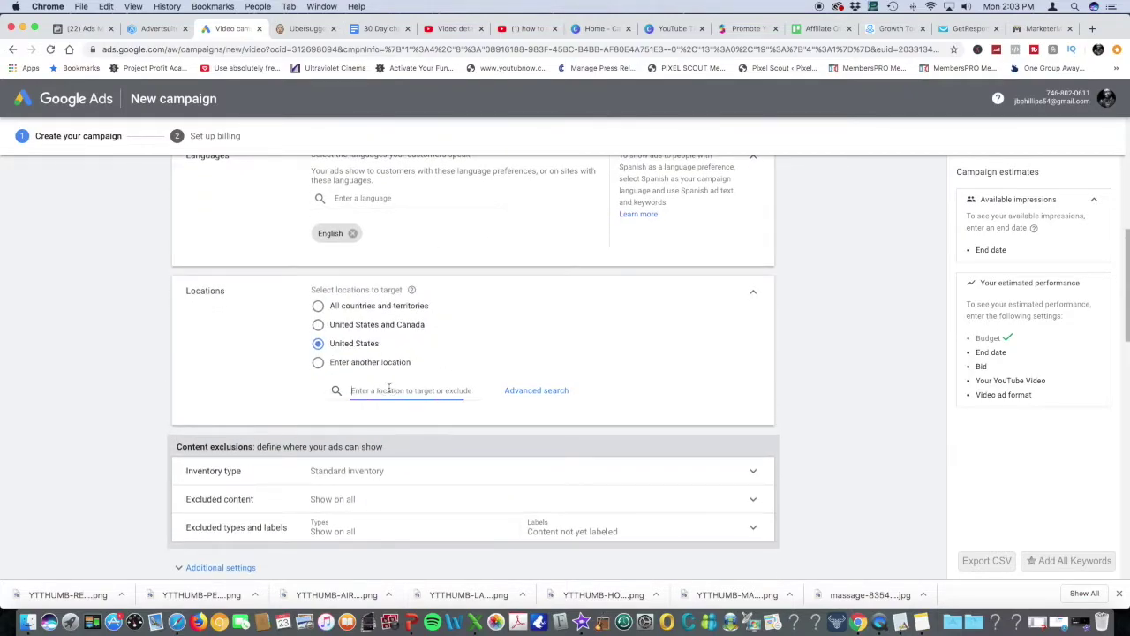
type("dallas")
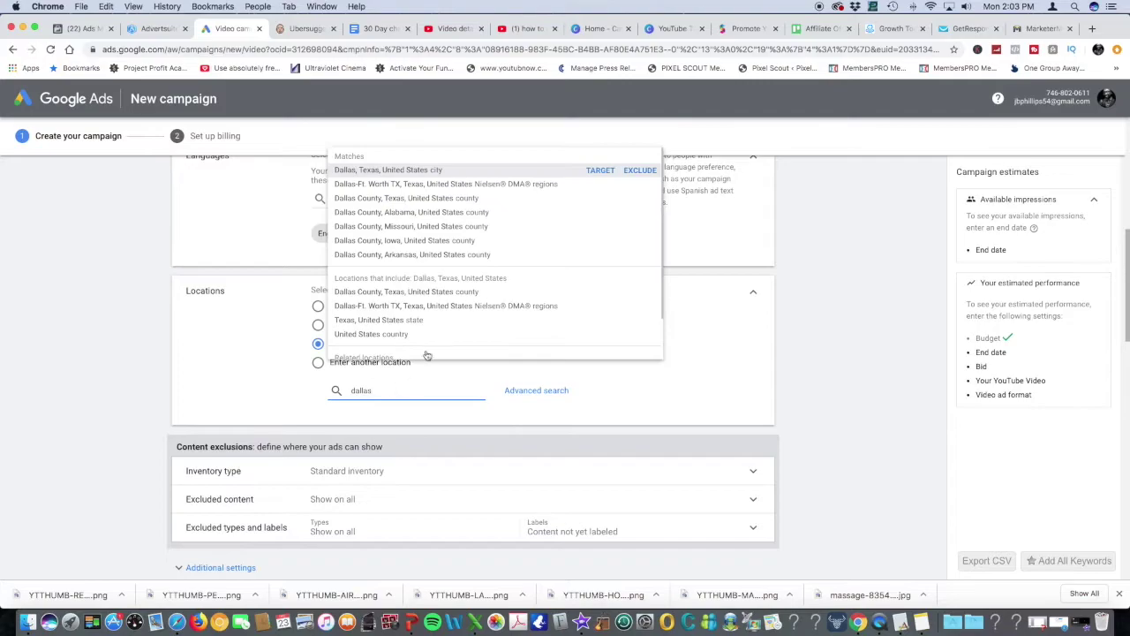
left_click(400, 173)
scroll(487, 310, "down", 5)
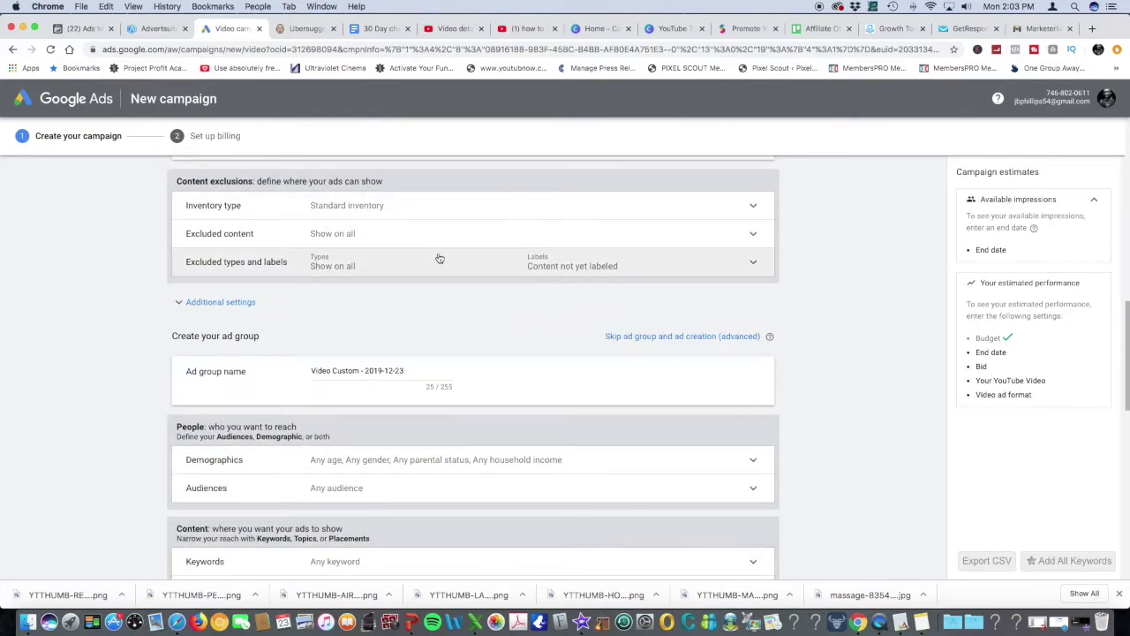
Restrict demographics to Female ages 25–34, excluding Male, Unknown gender and all other age groups
scroll(439, 257, "down", 2)
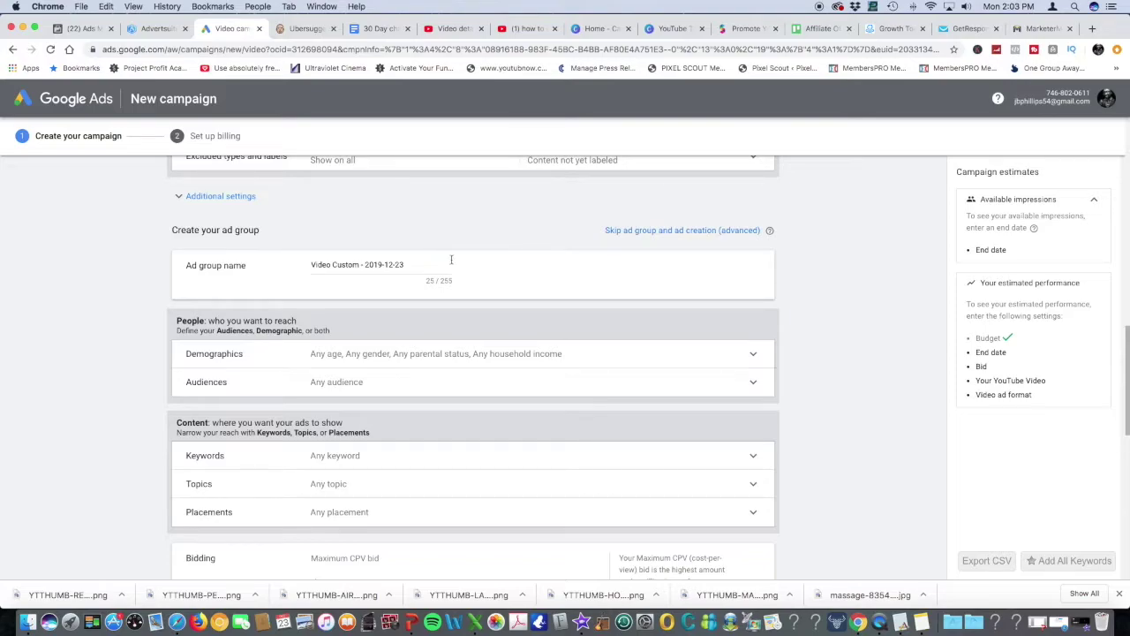
scroll(452, 260, "down", 2)
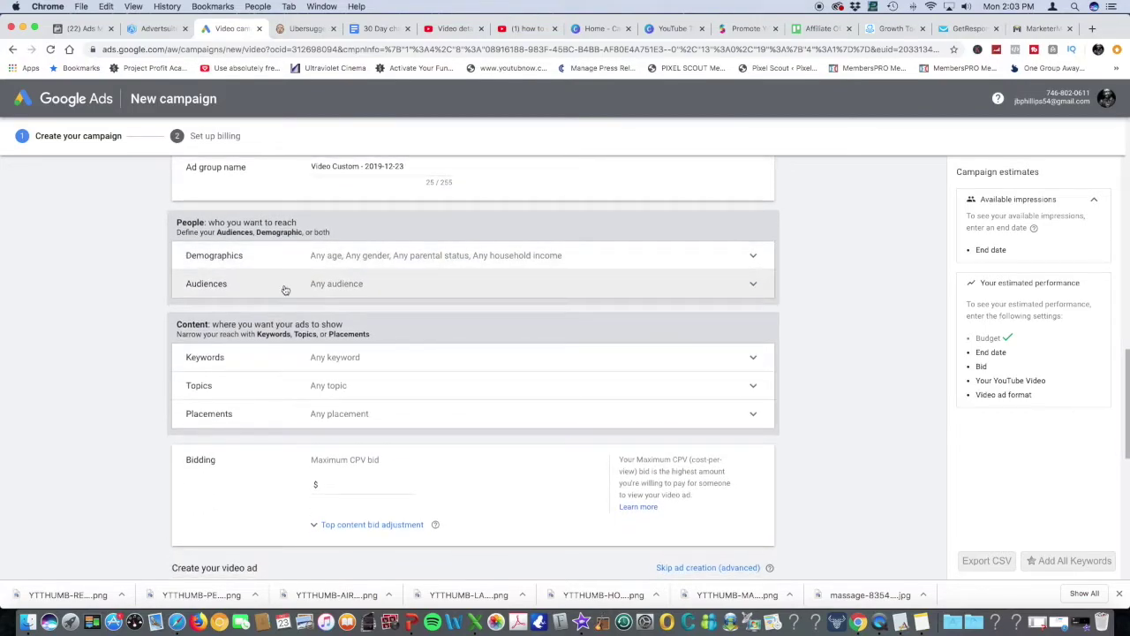
left_click(389, 260)
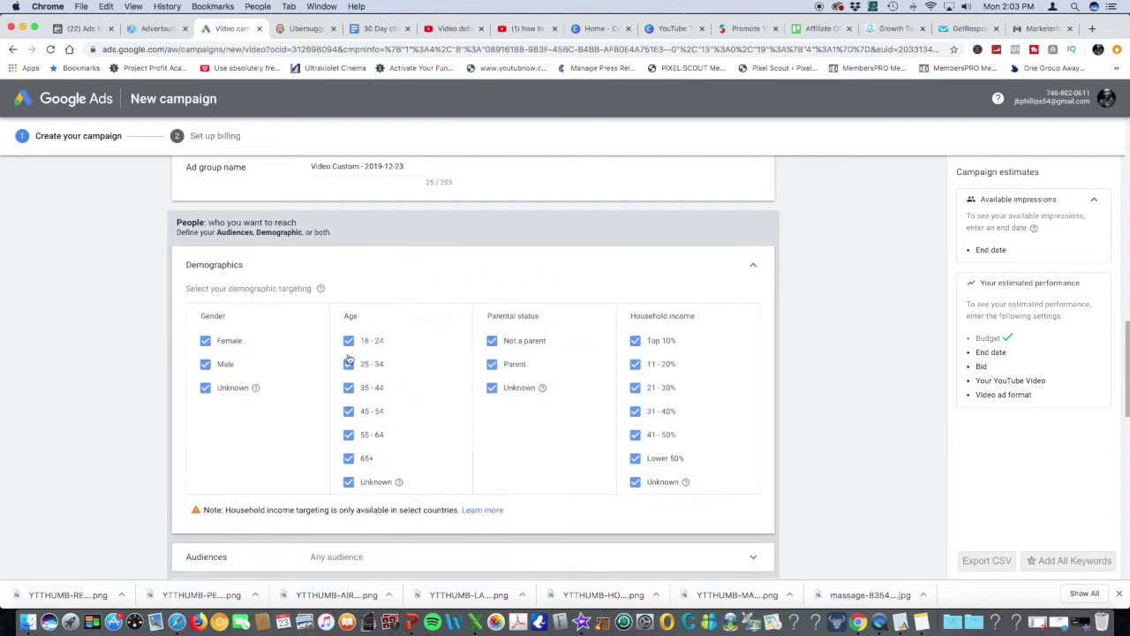
left_click(205, 387)
left_click(205, 364)
left_click(349, 341)
left_click(349, 388)
left_click(349, 411)
left_click(348, 435)
left_click(349, 458)
left_click(350, 482)
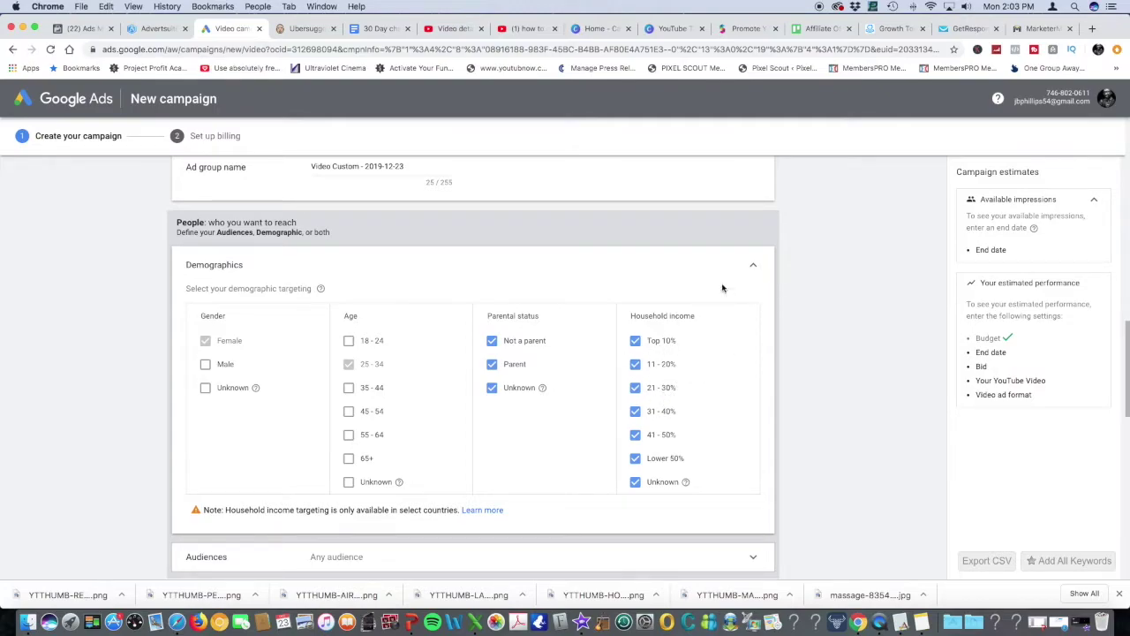
left_click(751, 263)
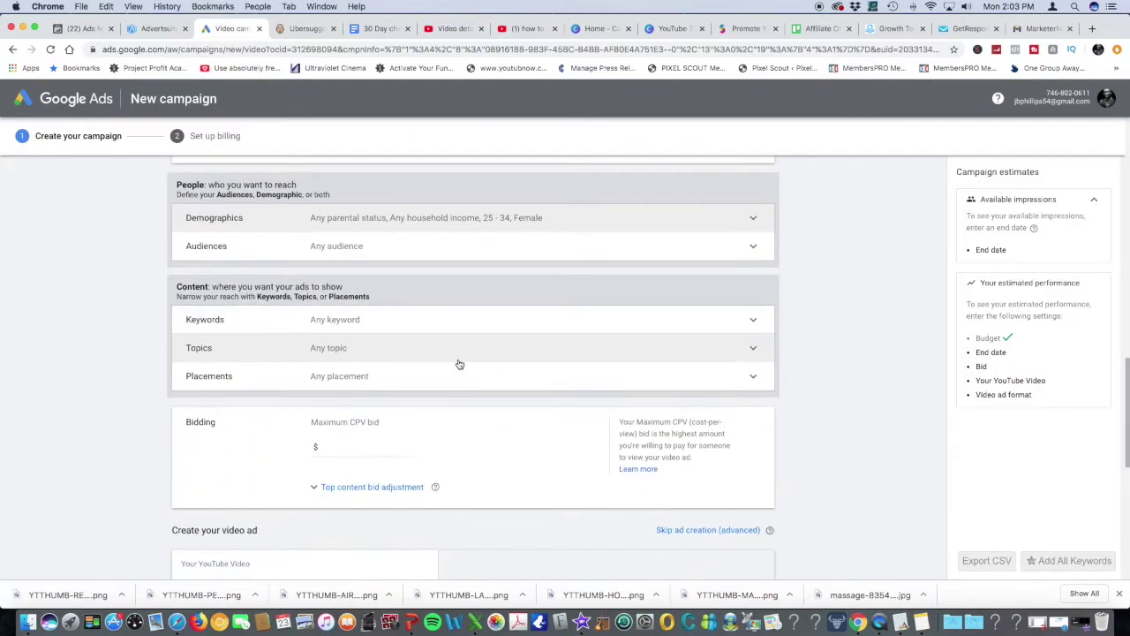
Close Audiences with no audiences chosen, then open topic targeting
left_click(348, 250)
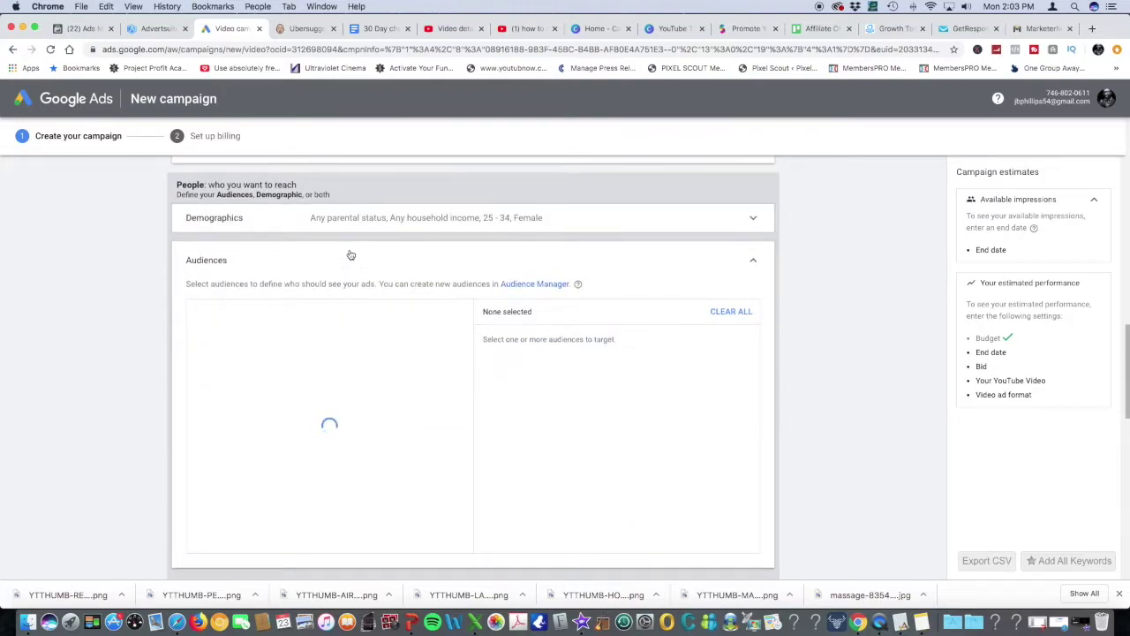
left_click(344, 258)
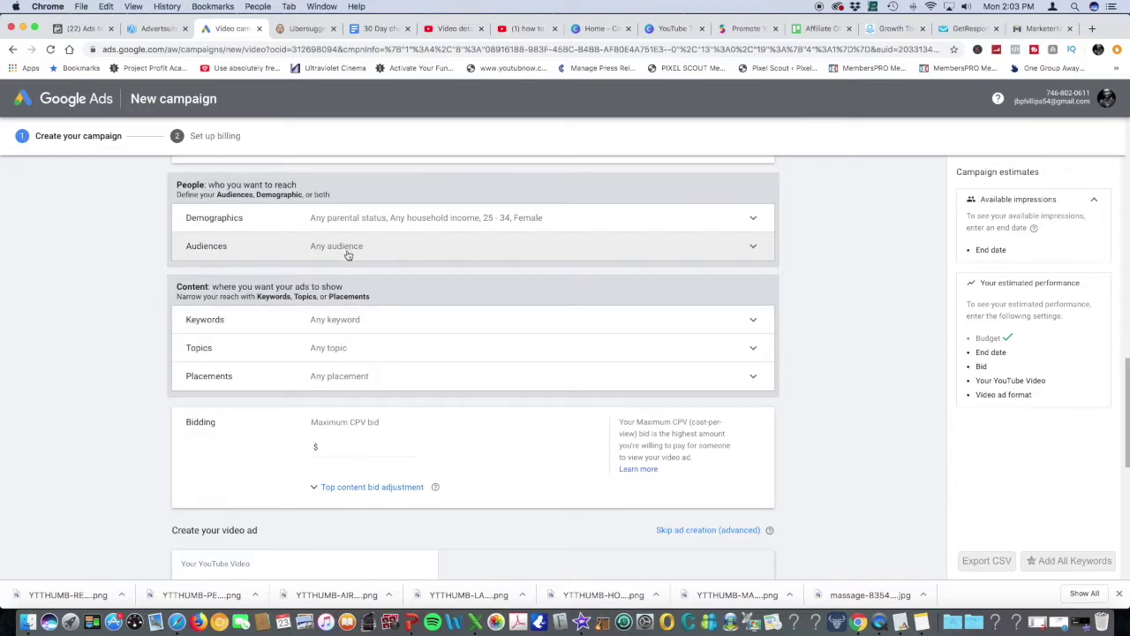
left_click(345, 354)
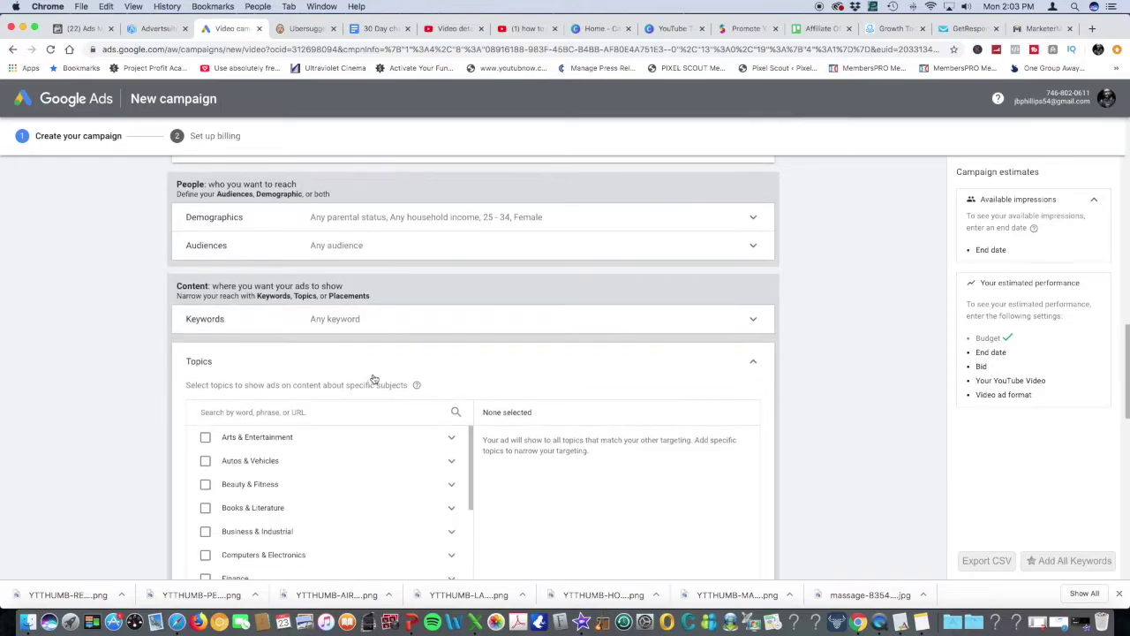
Search topics for 'oral care', then clear that search
scroll(357, 379, "down", 2)
left_click(347, 359)
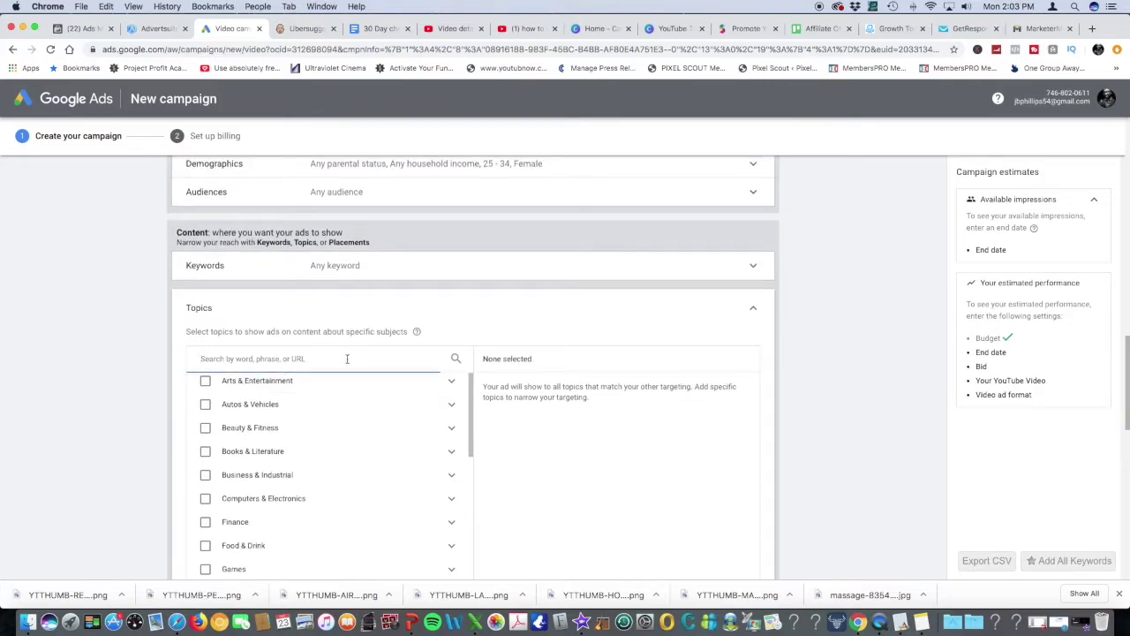
type("oral care")
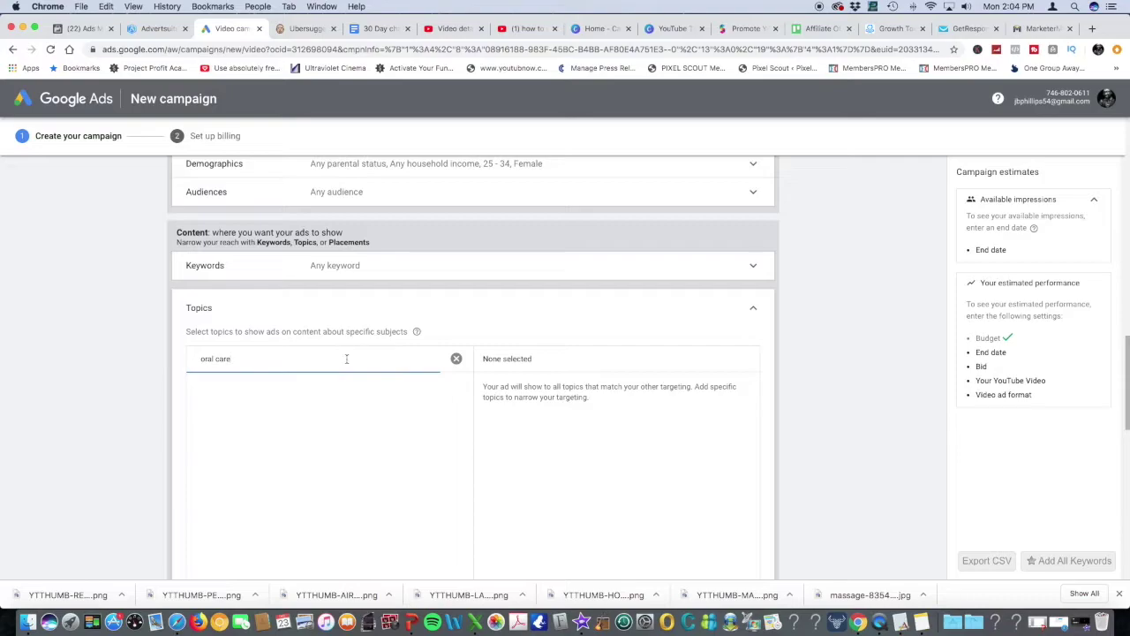
scroll(343, 360, "down", 2)
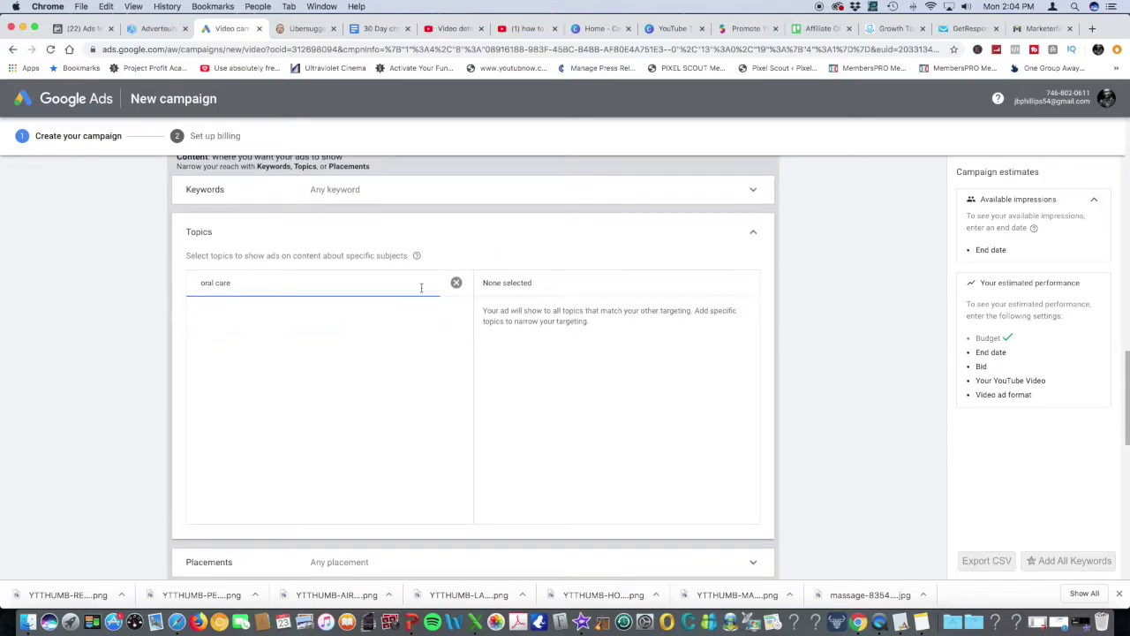
left_click(455, 282)
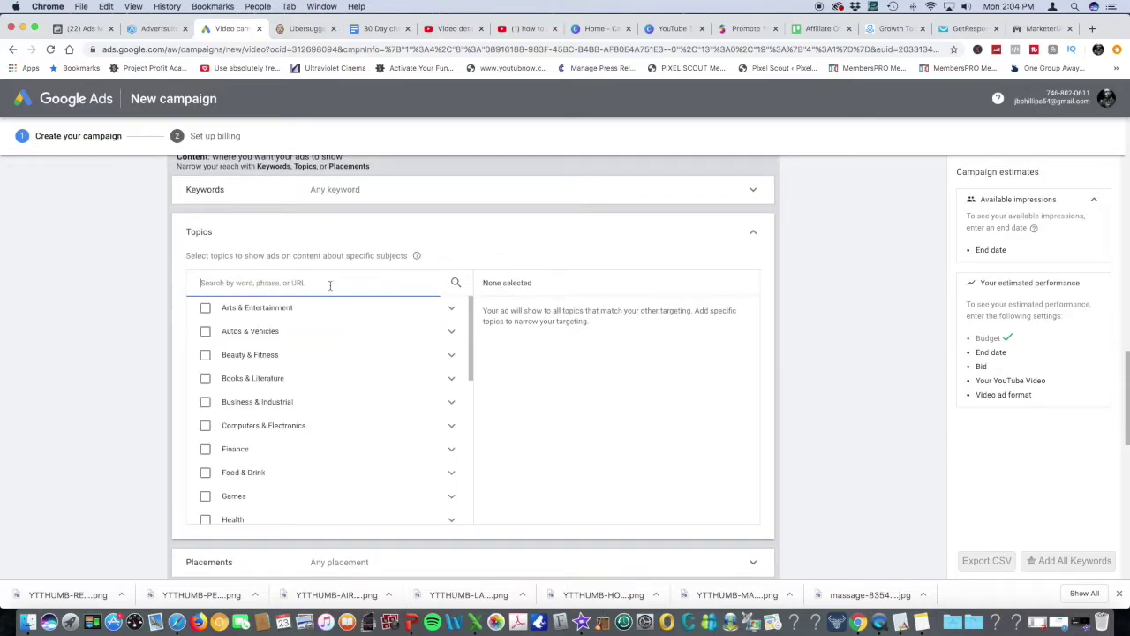
Search topics for 'heal' and tick the whole Health category
scroll(353, 294, "down", 2)
scroll(352, 297, "up", 4)
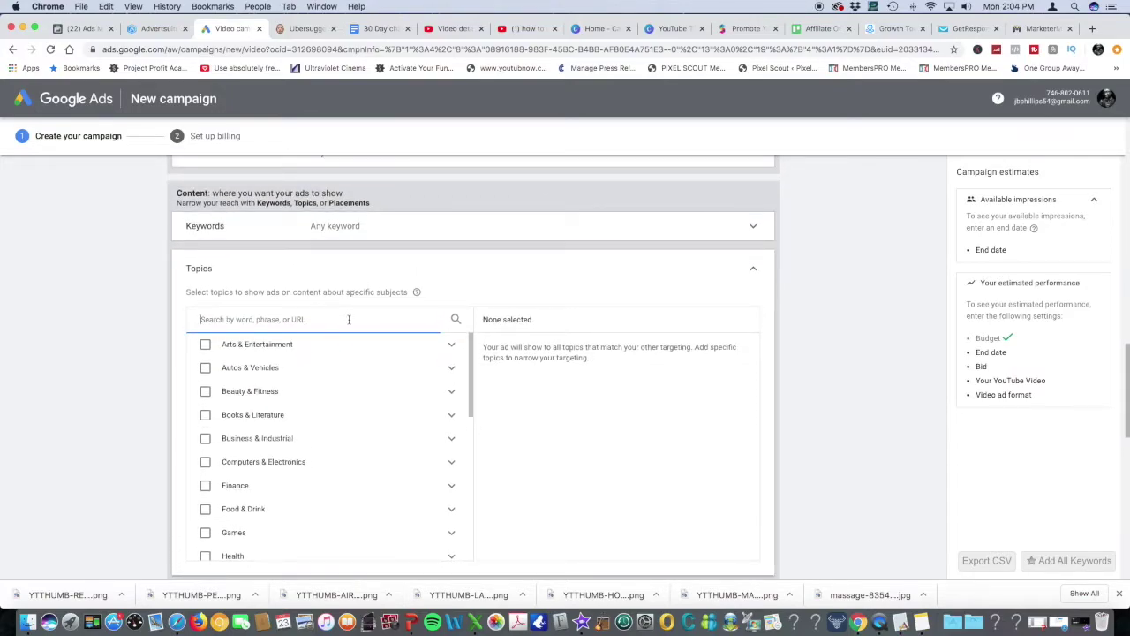
type("health")
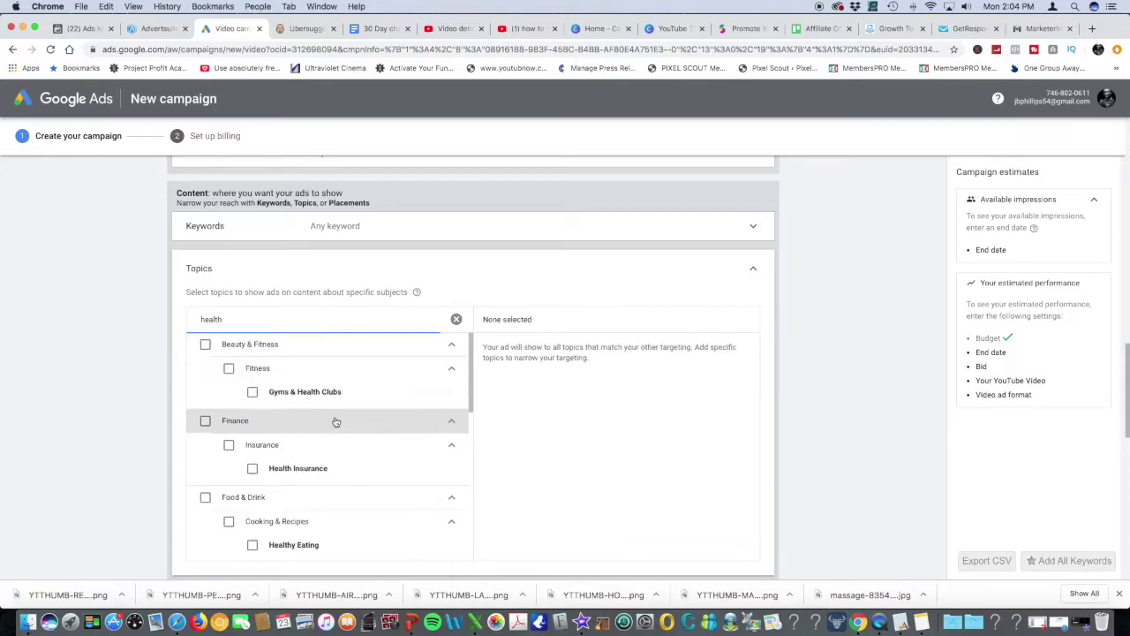
scroll(335, 421, "down", 4)
scroll(334, 418, "down", 5)
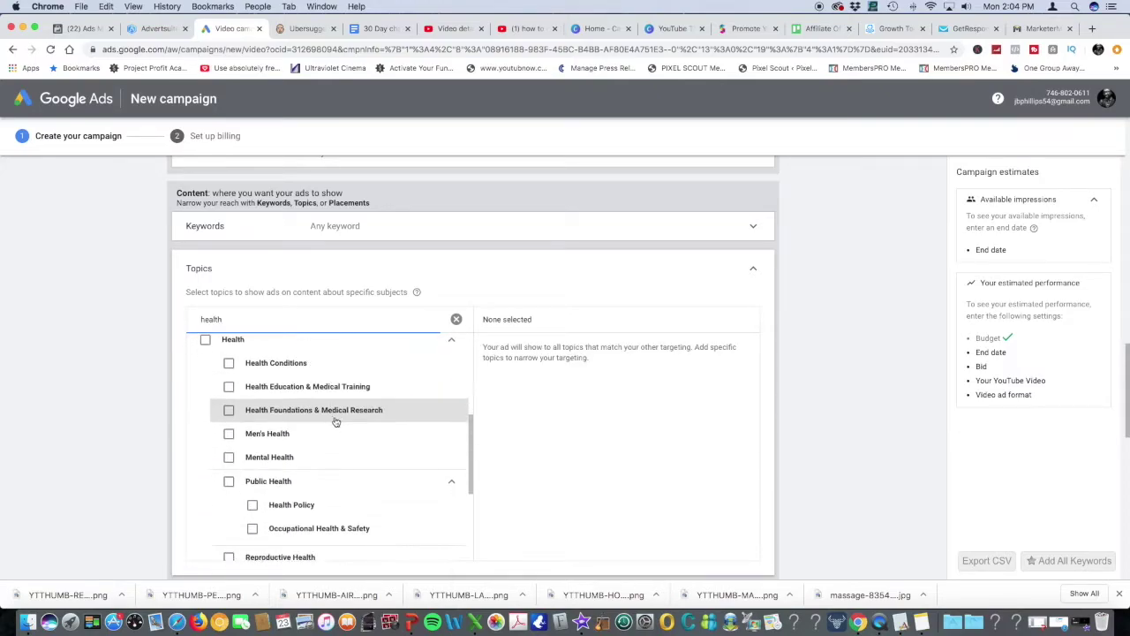
scroll(335, 422, "down", 2)
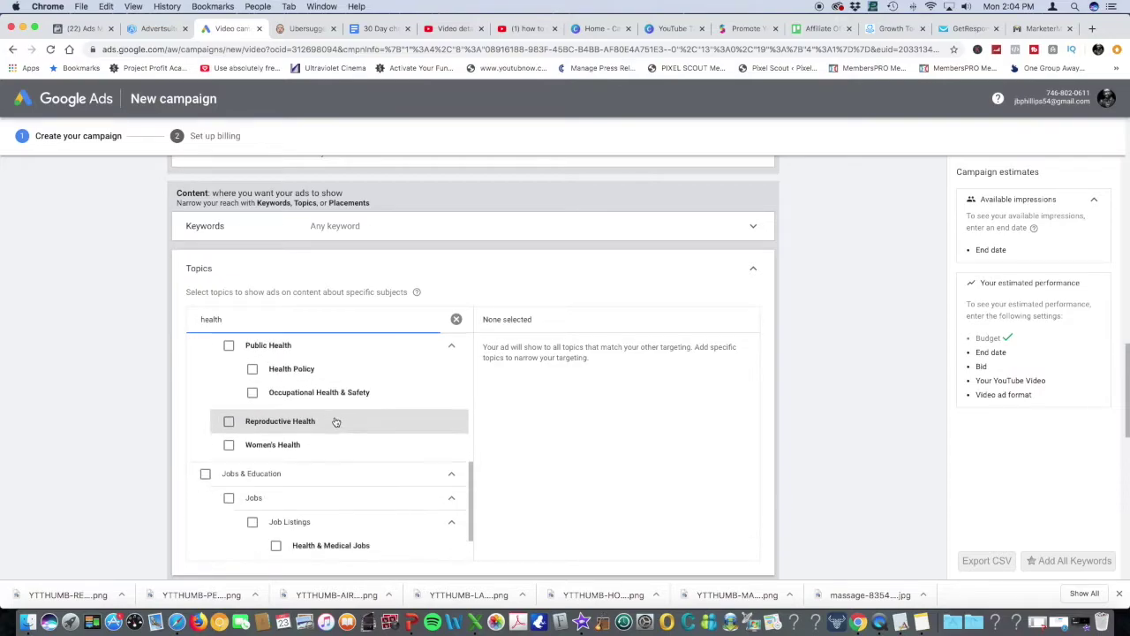
scroll(336, 421, "down", 3)
scroll(336, 422, "up", 3)
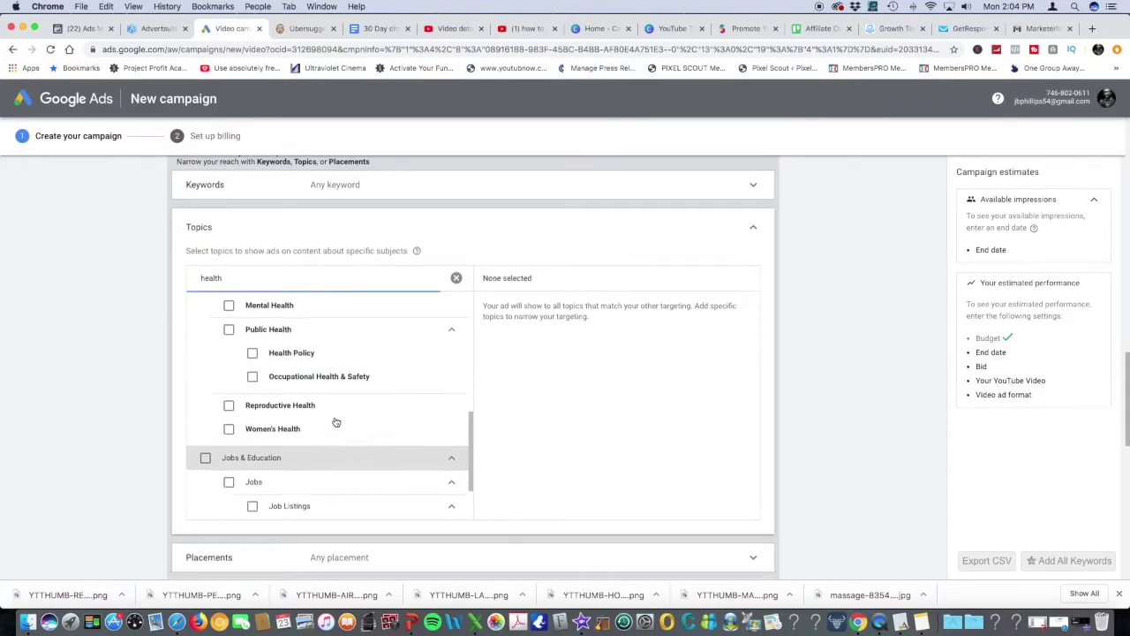
scroll(337, 418, "up", 3)
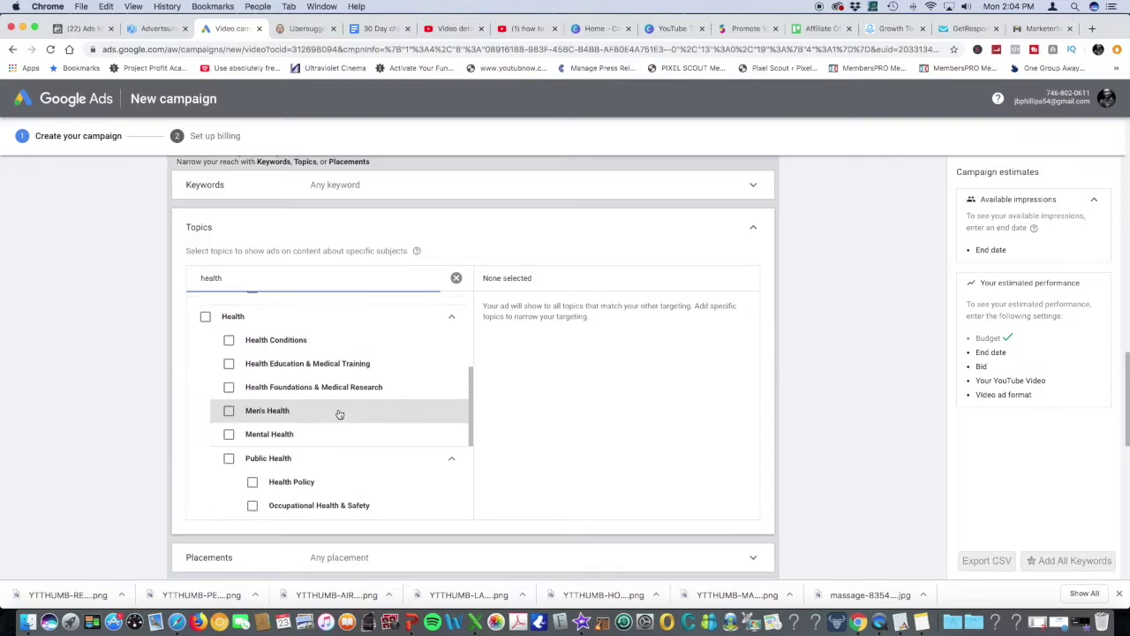
scroll(339, 414, "up", 1)
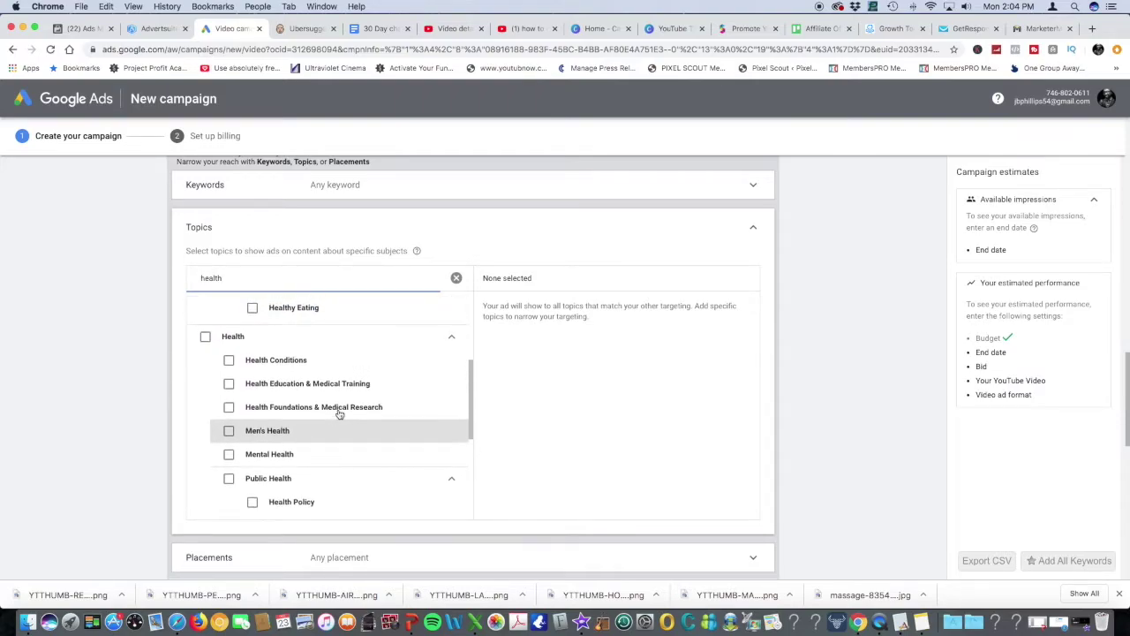
scroll(343, 419, "down", 2)
scroll(343, 420, "down", 1)
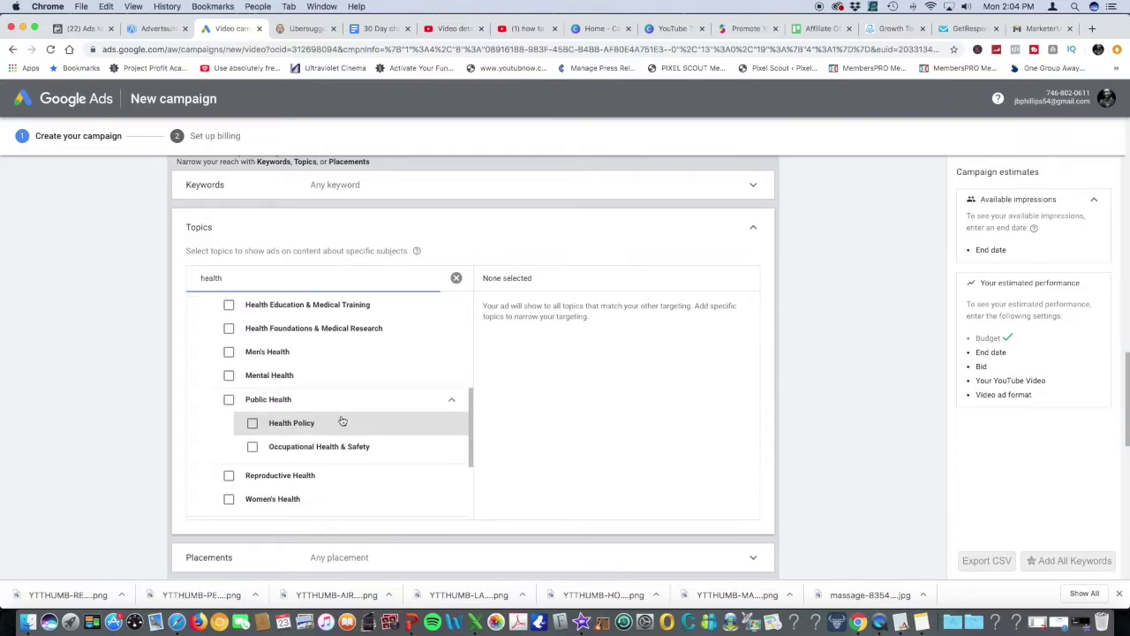
scroll(207, 346, "up", 2)
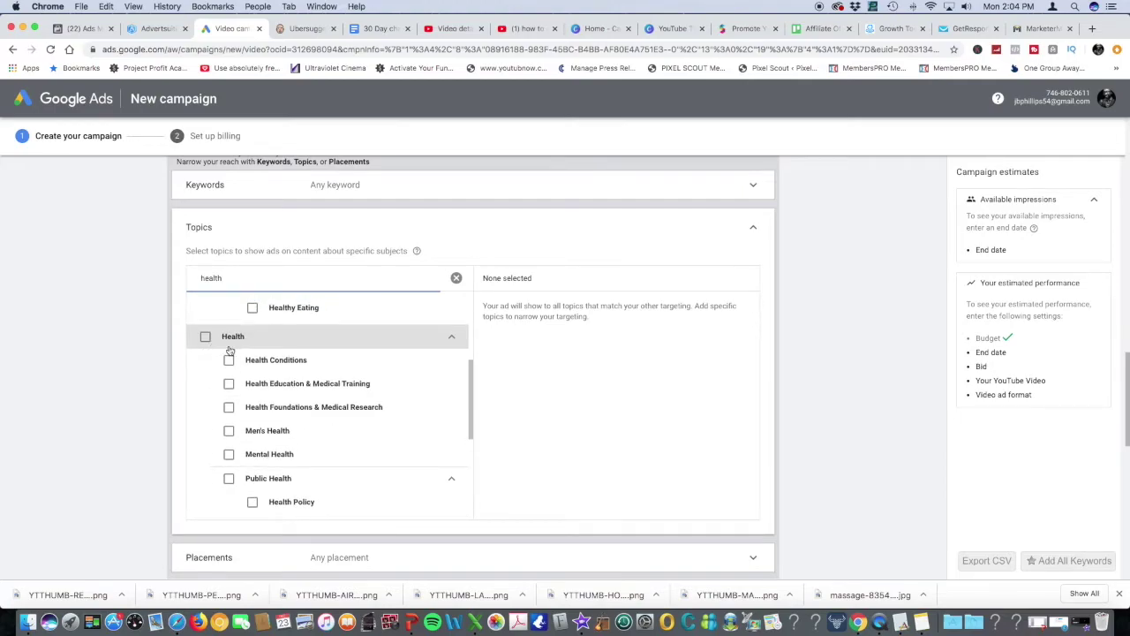
left_click(205, 337)
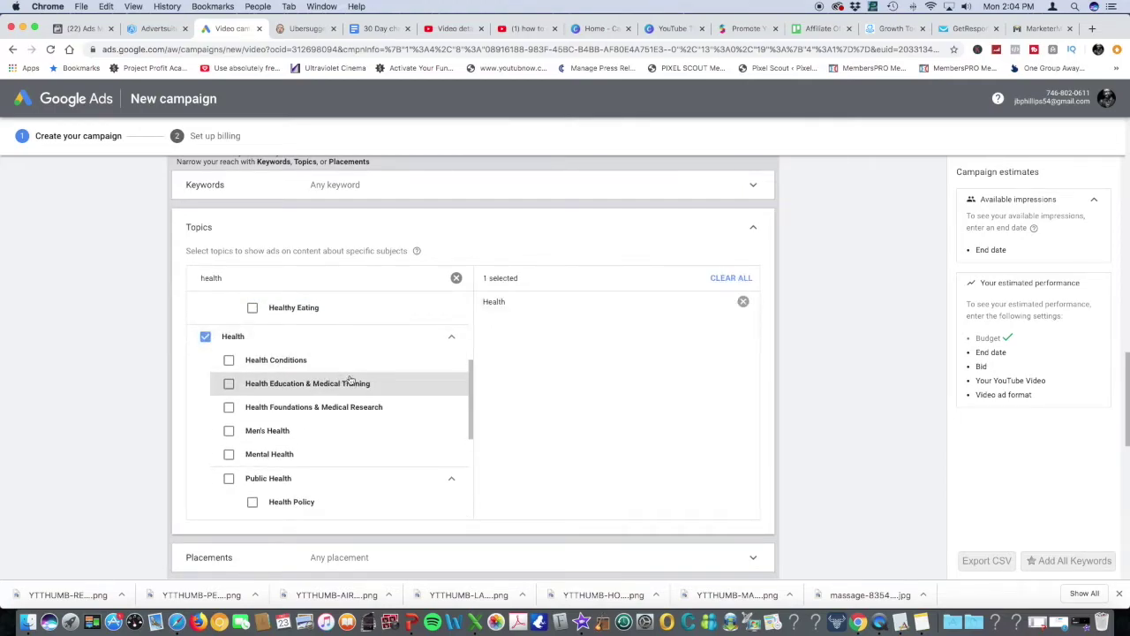
Scroll back up and select the Topics search text for replacement
scroll(351, 378, "up", 4)
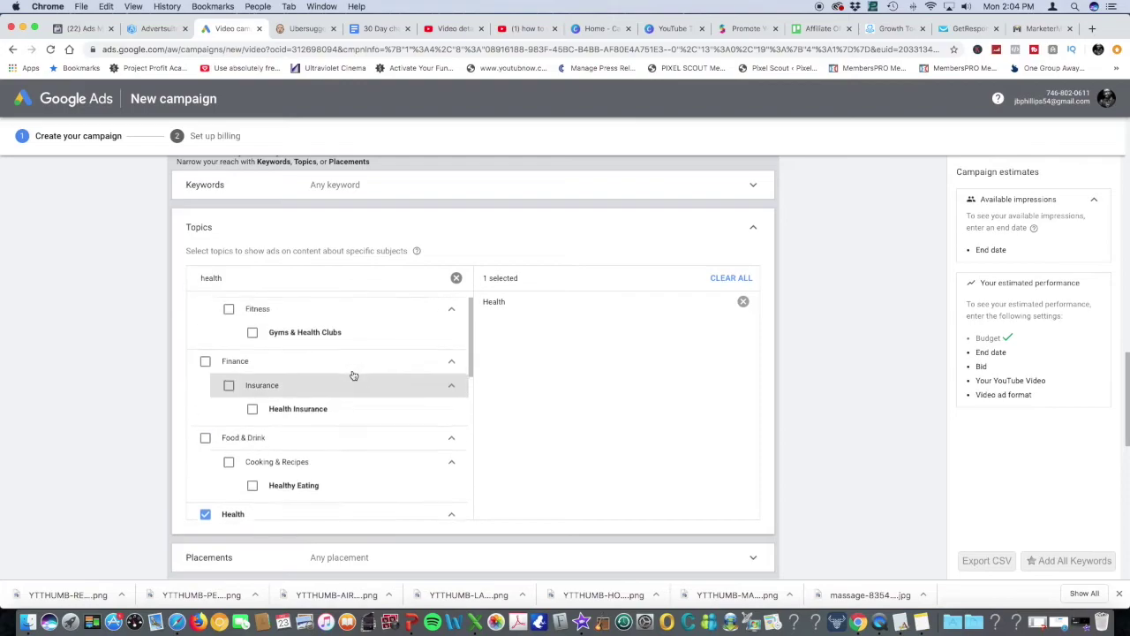
scroll(354, 376, "up", 2)
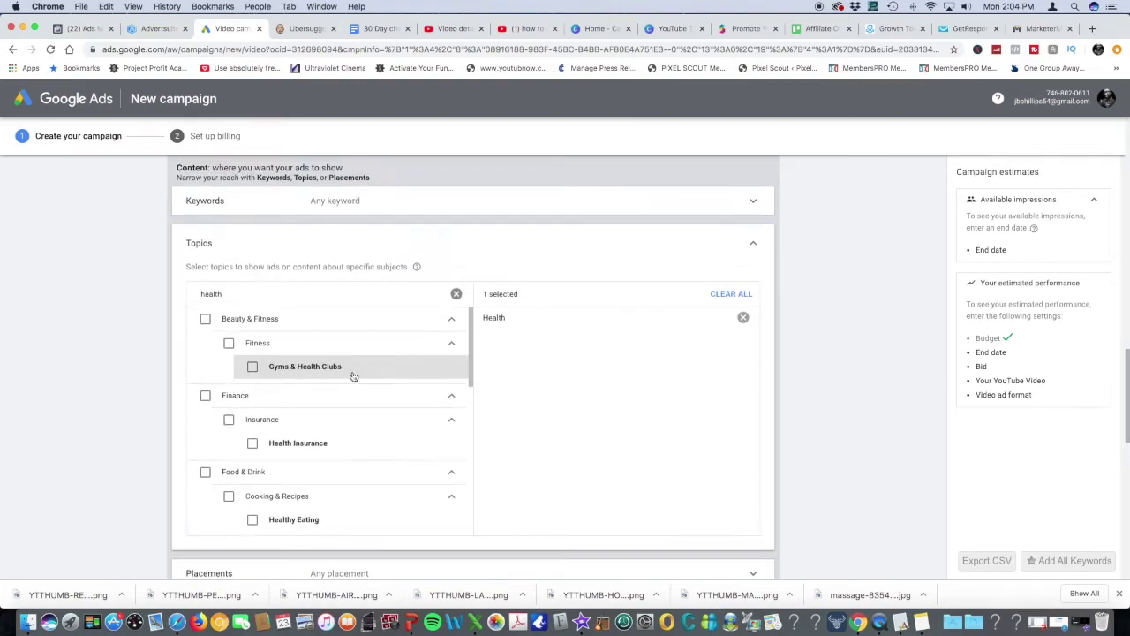
double_click(229, 297)
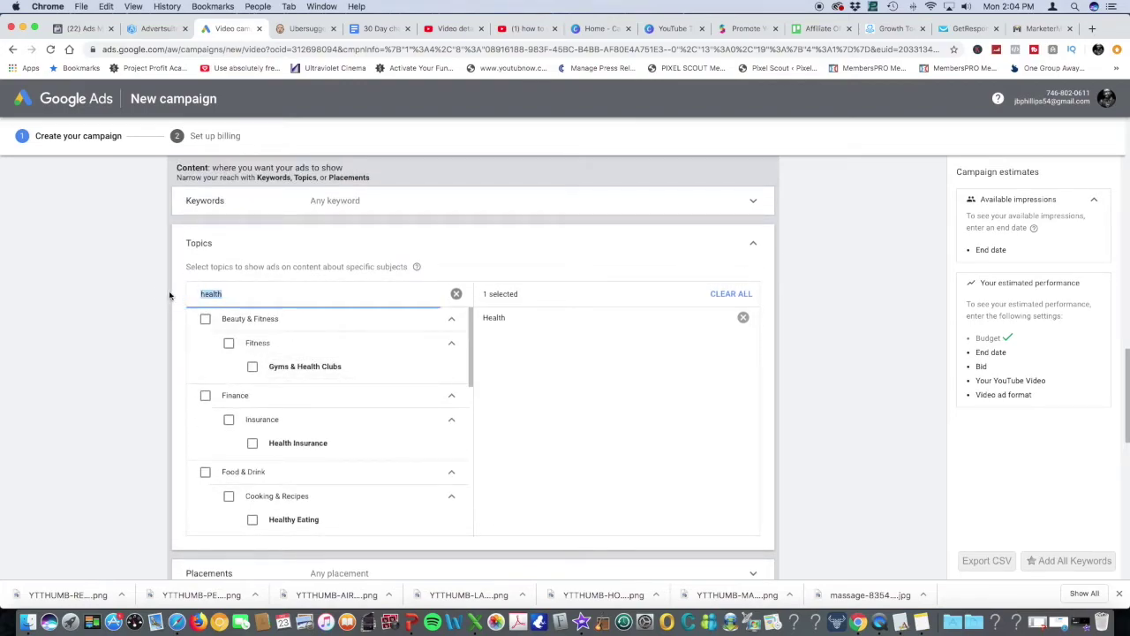
Search 'oral' and add Oral & Dental Care under Health as a second topic
type("oral")
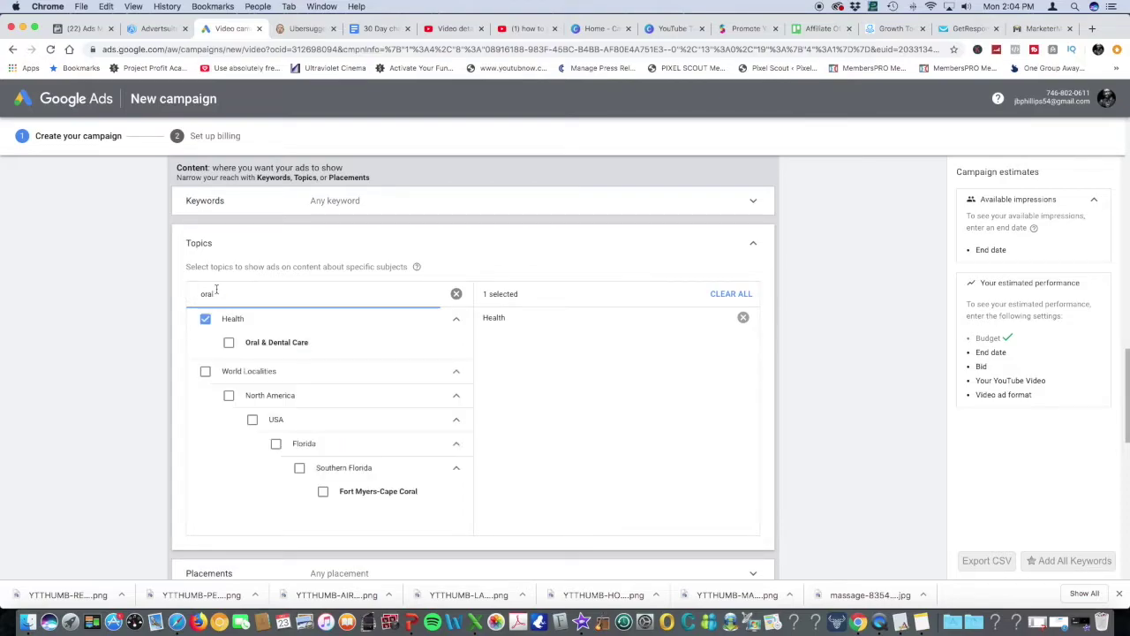
left_click(229, 342)
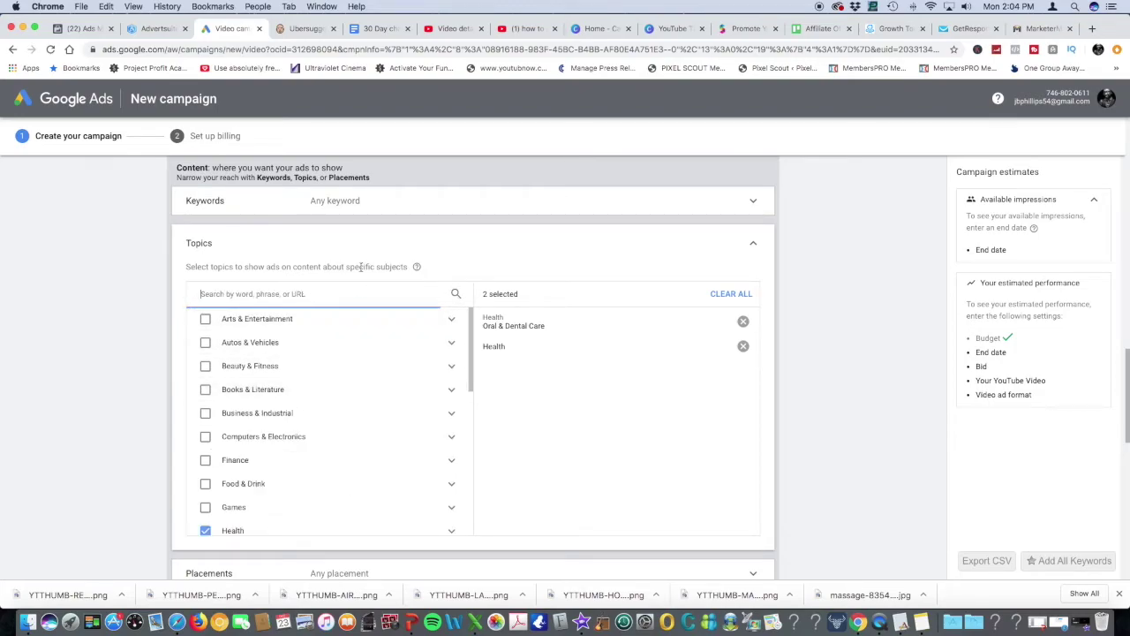
scroll(360, 261, "up", 2)
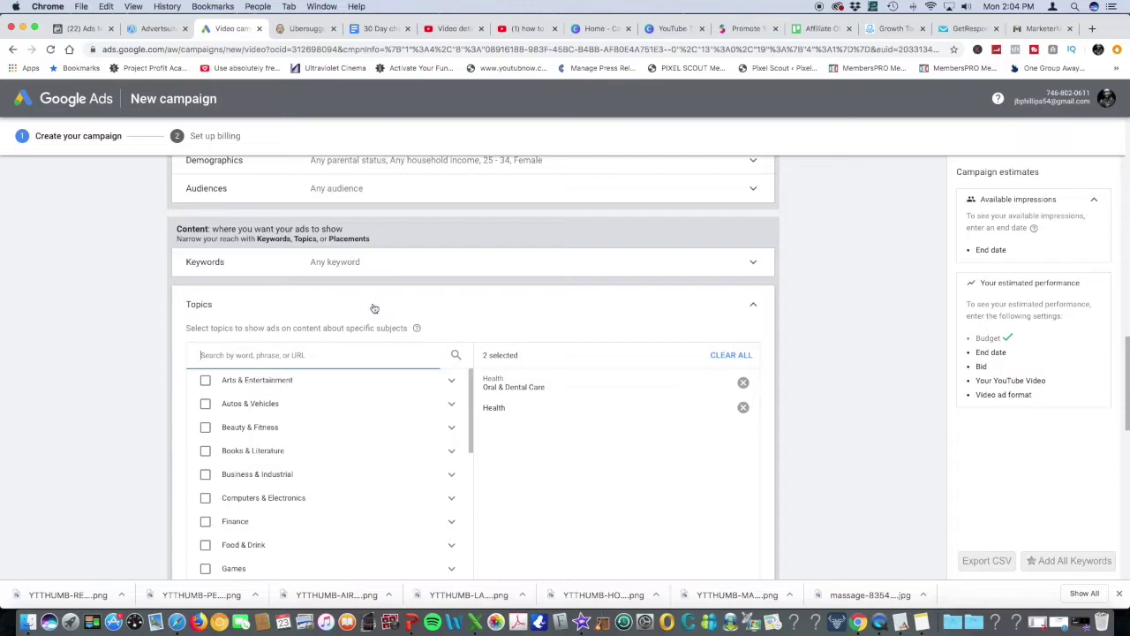
scroll(378, 308, "down", 3)
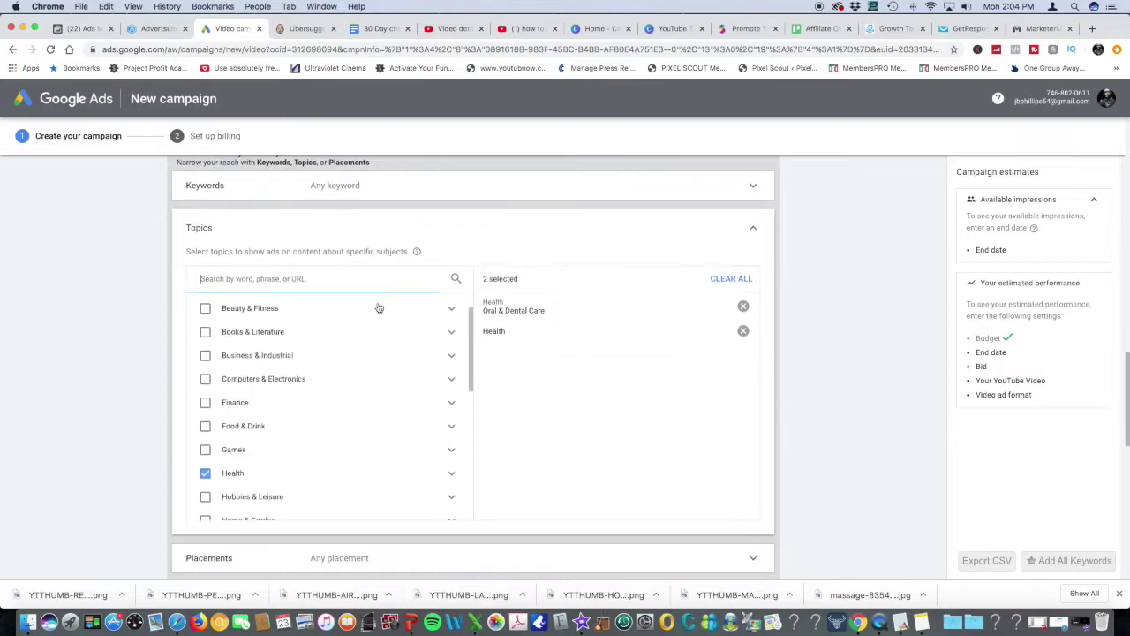
scroll(378, 308, "up", 2)
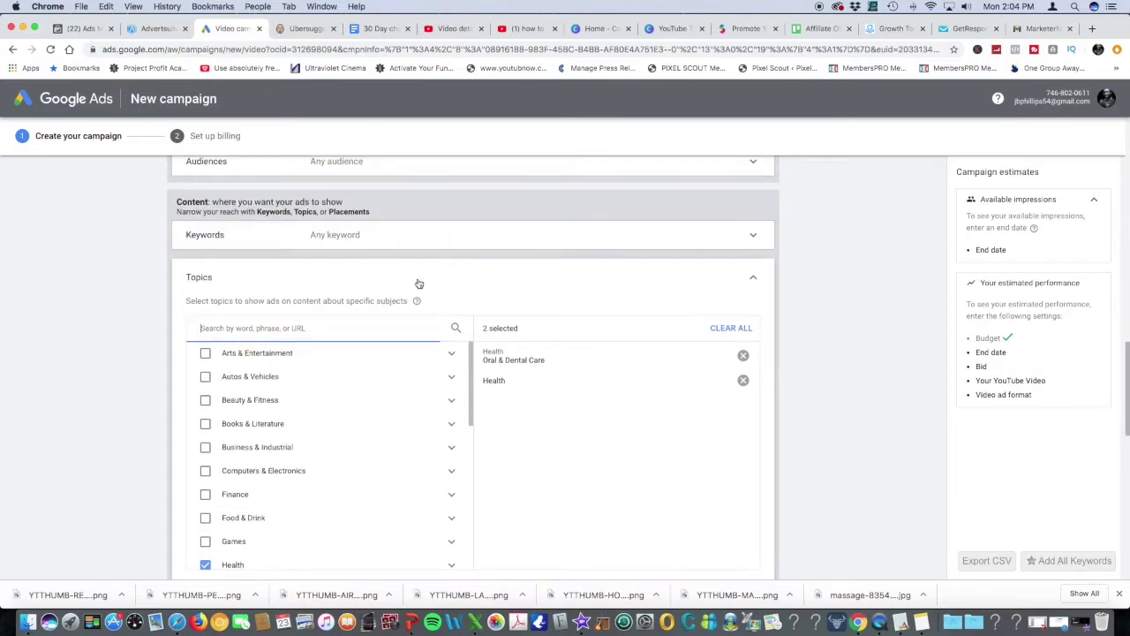
scroll(418, 283, "up", 2)
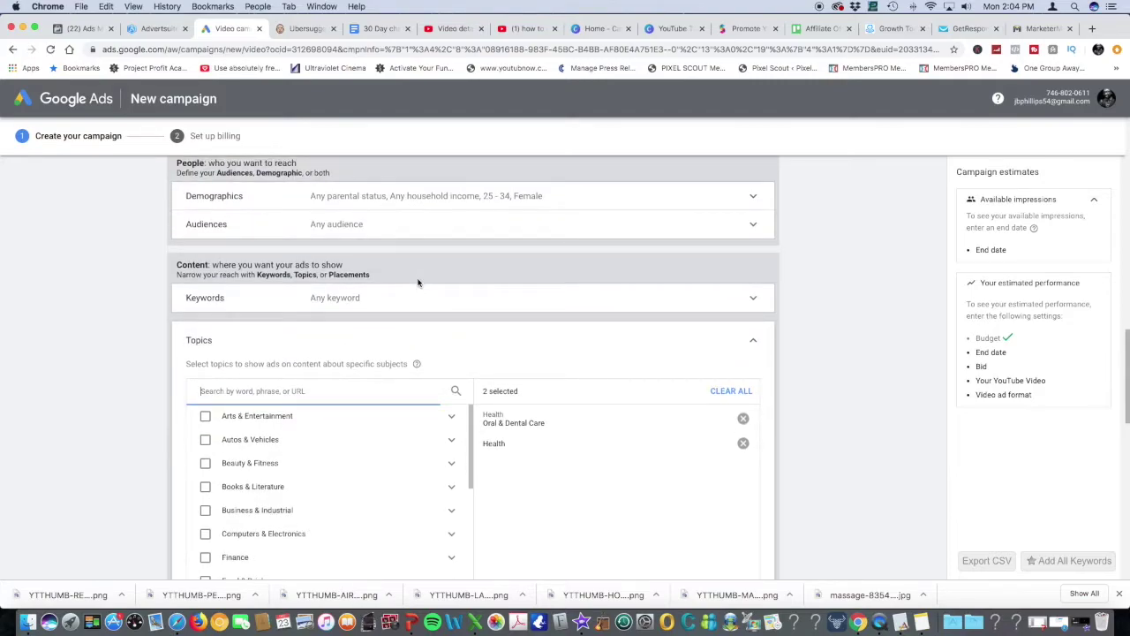
scroll(418, 283, "down", 3)
scroll(419, 283, "down", 2)
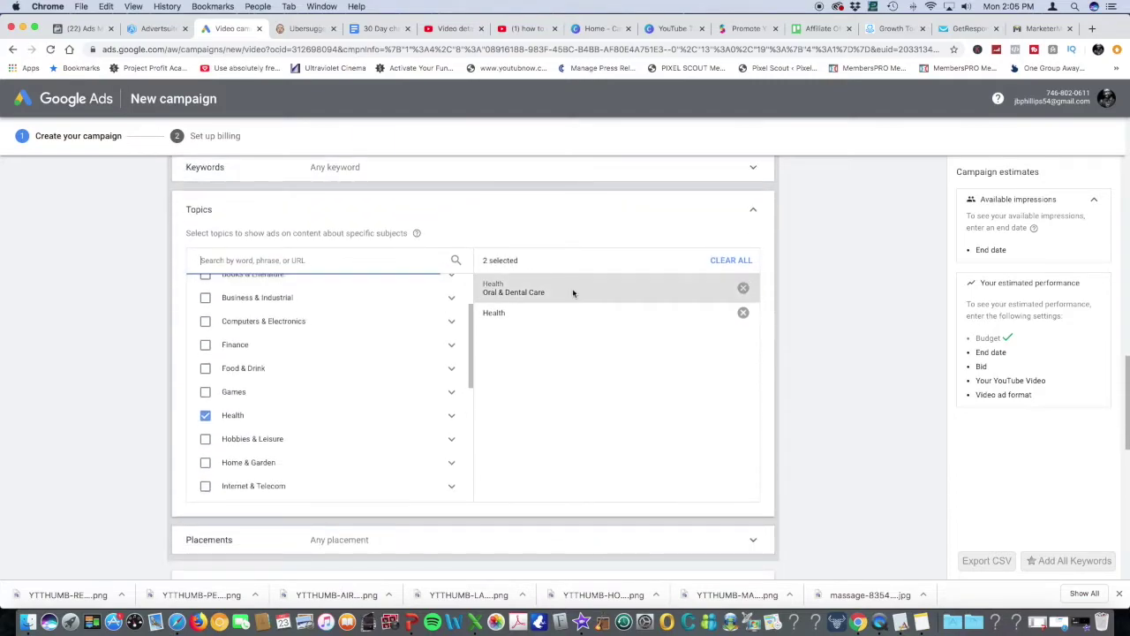
scroll(502, 367, "down", 5)
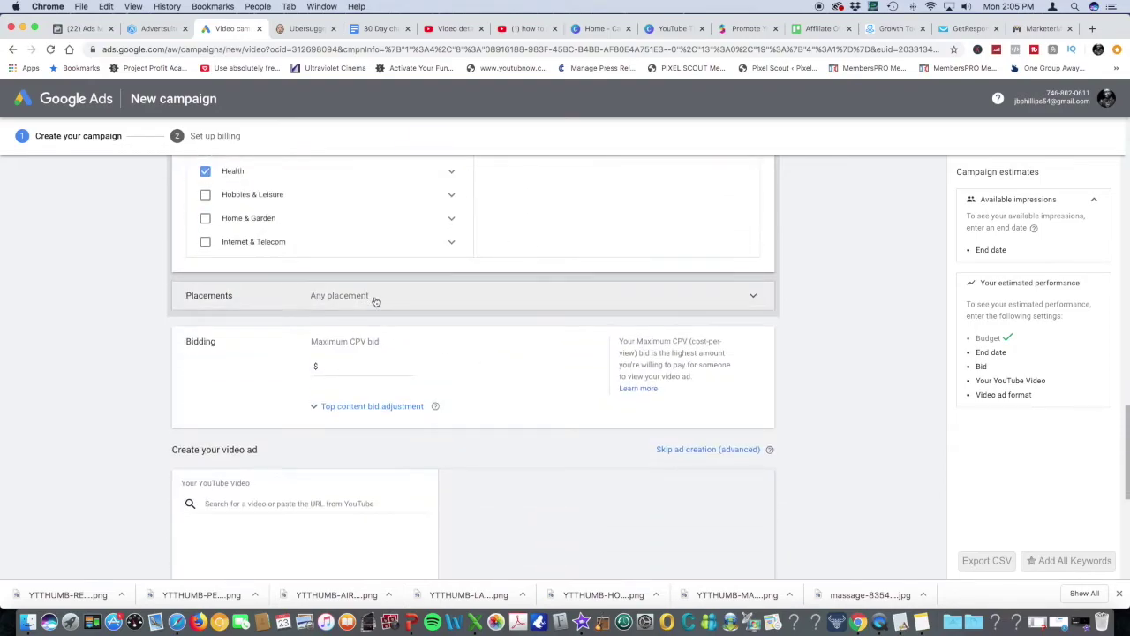
Enter a $0.50 maximum CPV bid, then switch to the PowerPoint presentation
left_click(359, 373)
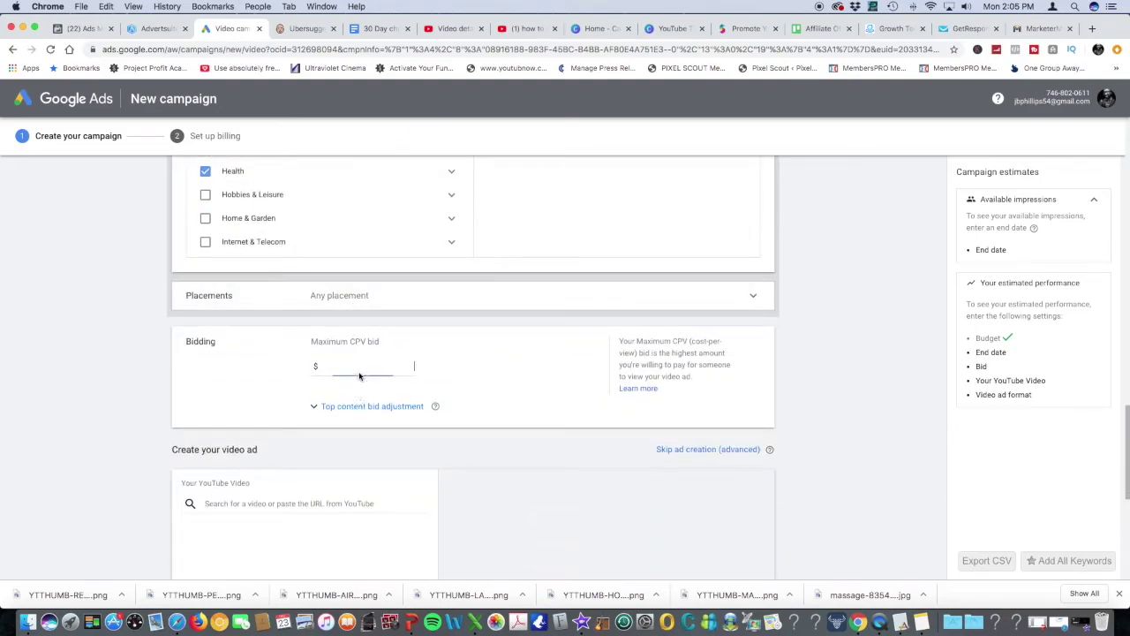
type("0.50")
scroll(521, 430, "down", 4)
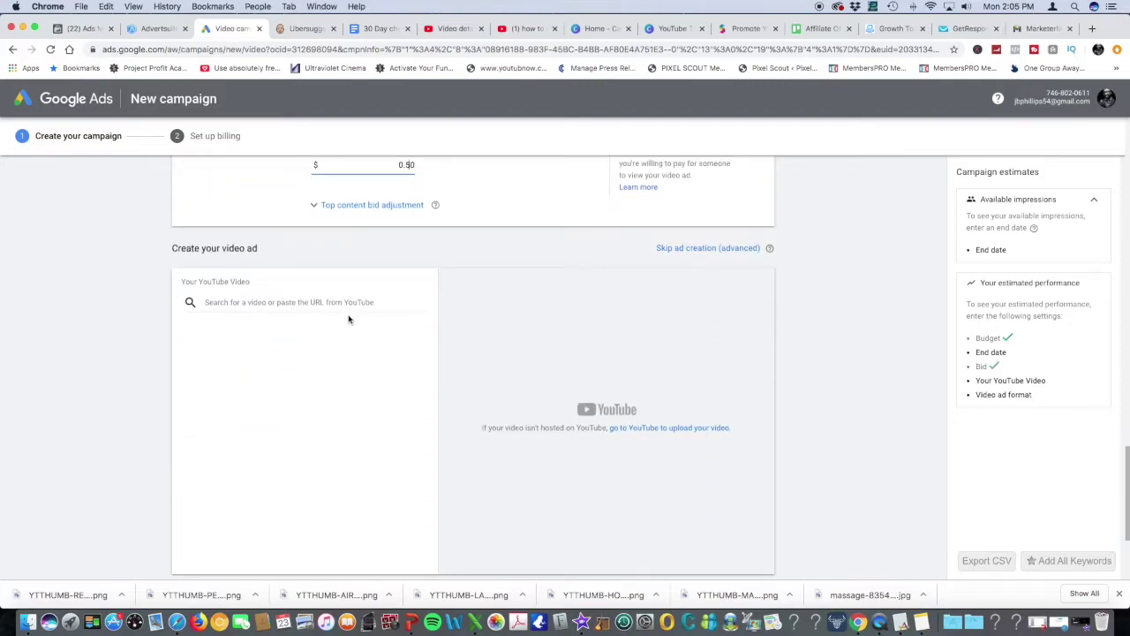
scroll(297, 385, "down", 1)
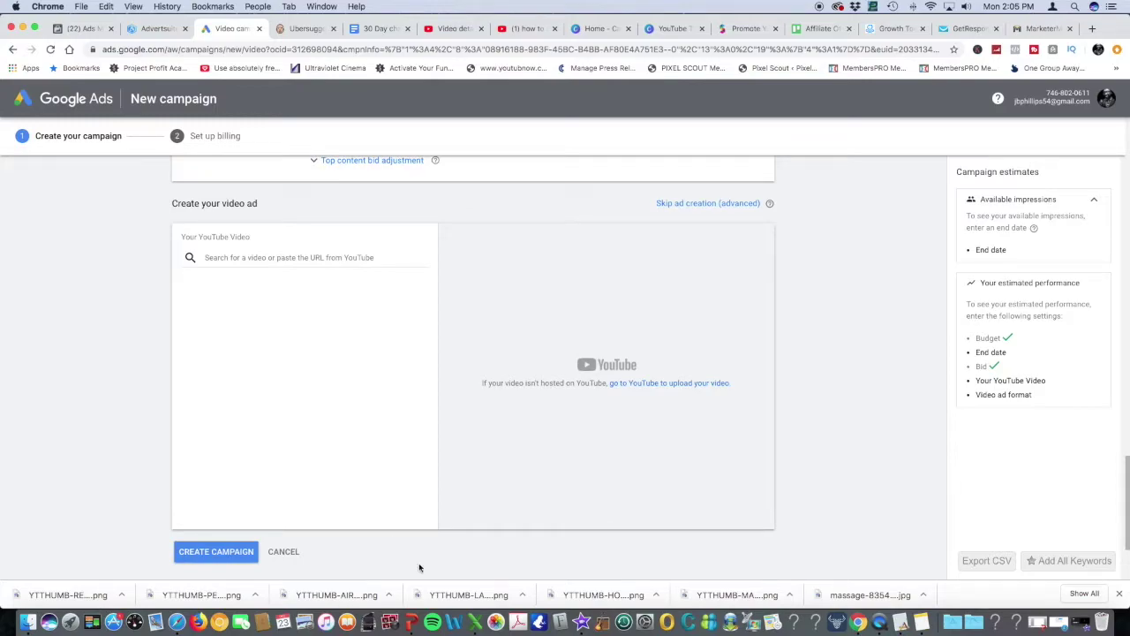
left_click(412, 621)
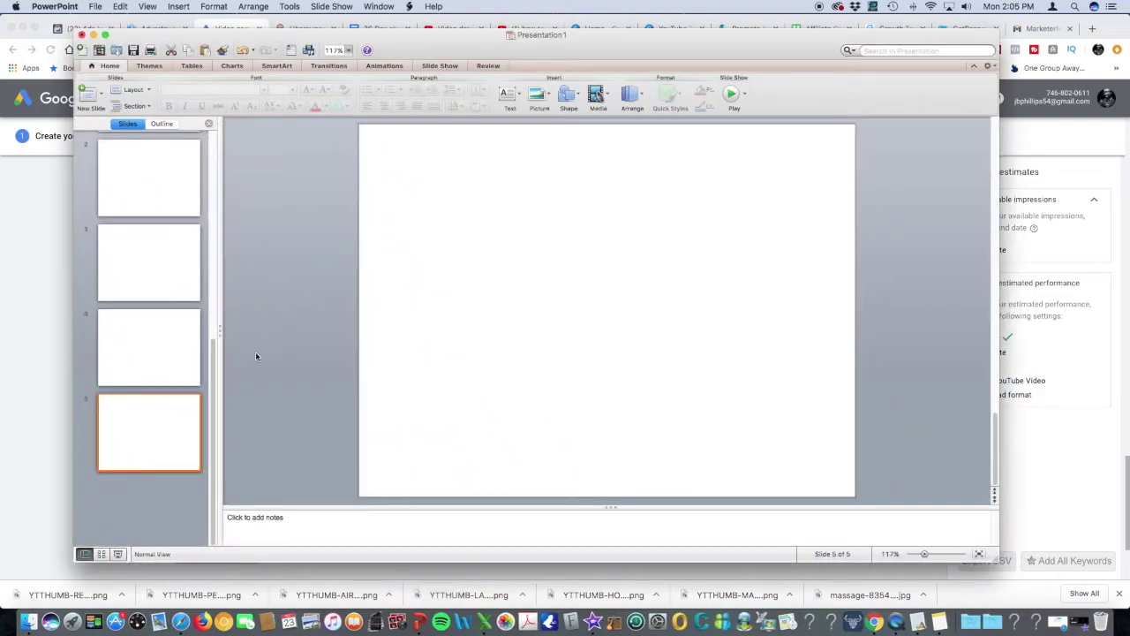
Dismiss PowerPoint's File menu without choosing anything and return to the Google Ads campaign page
scroll(153, 251, "up", 2)
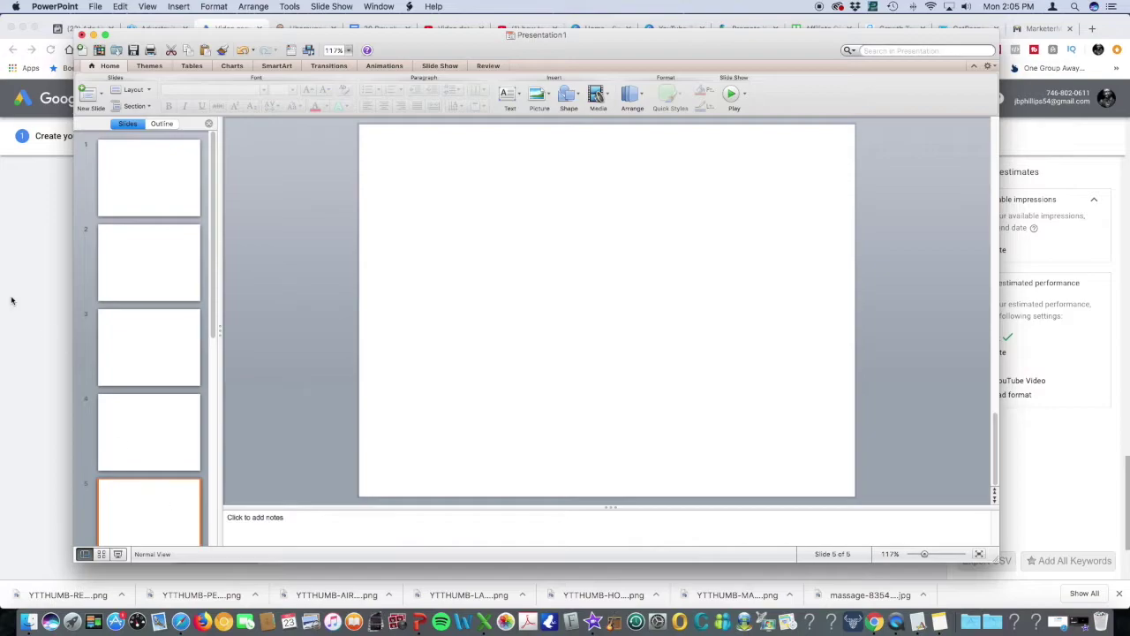
left_click(94, 7)
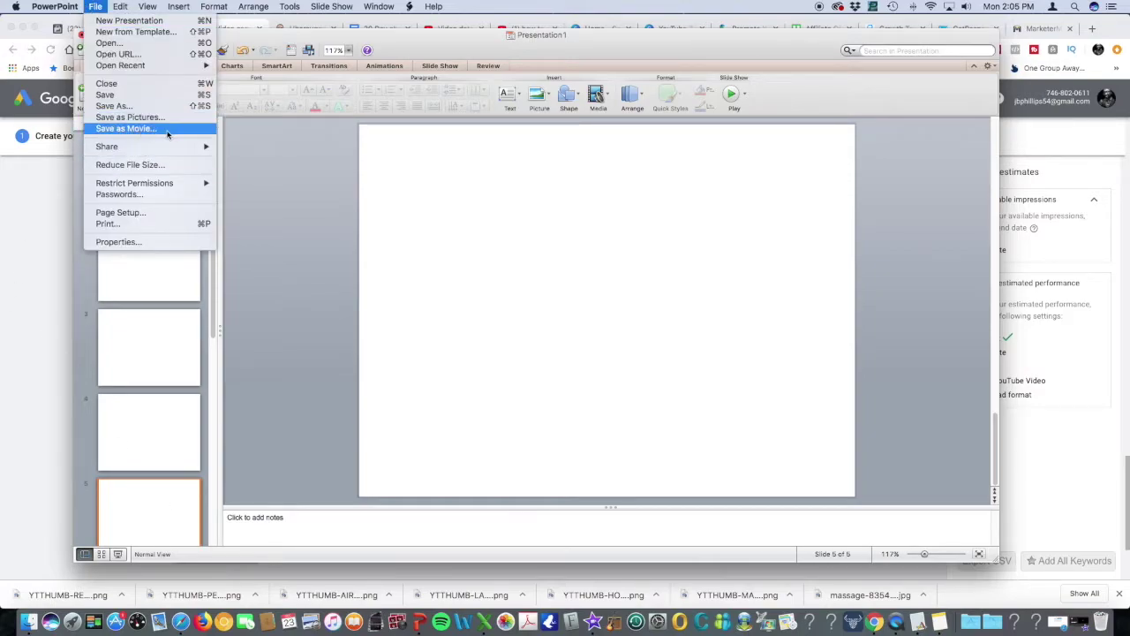
key("Escape")
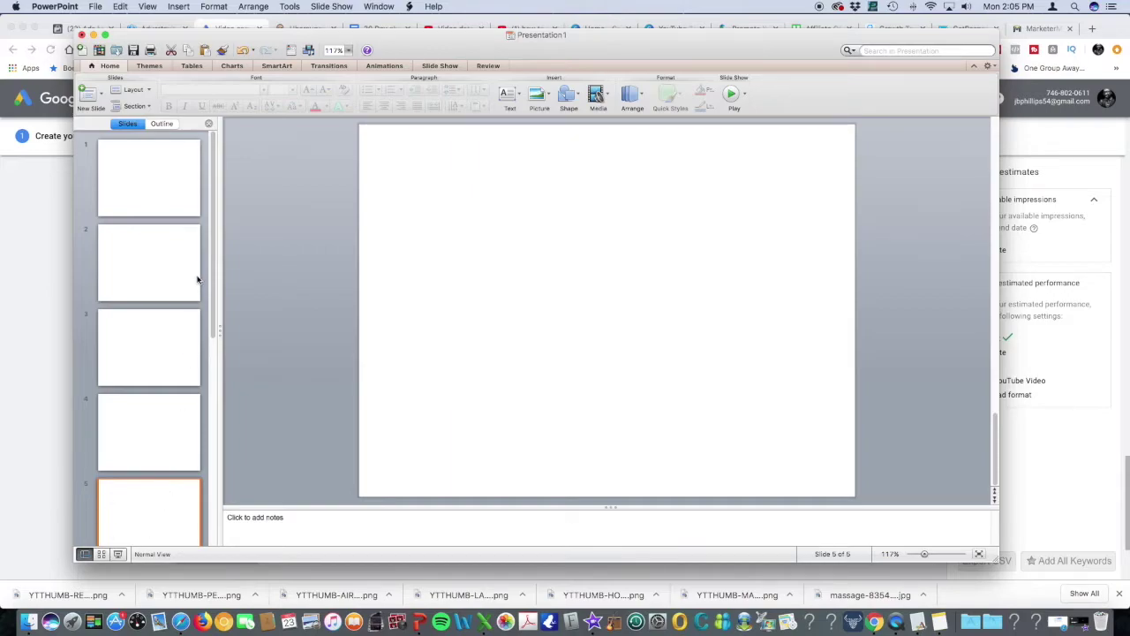
left_click(95, 6)
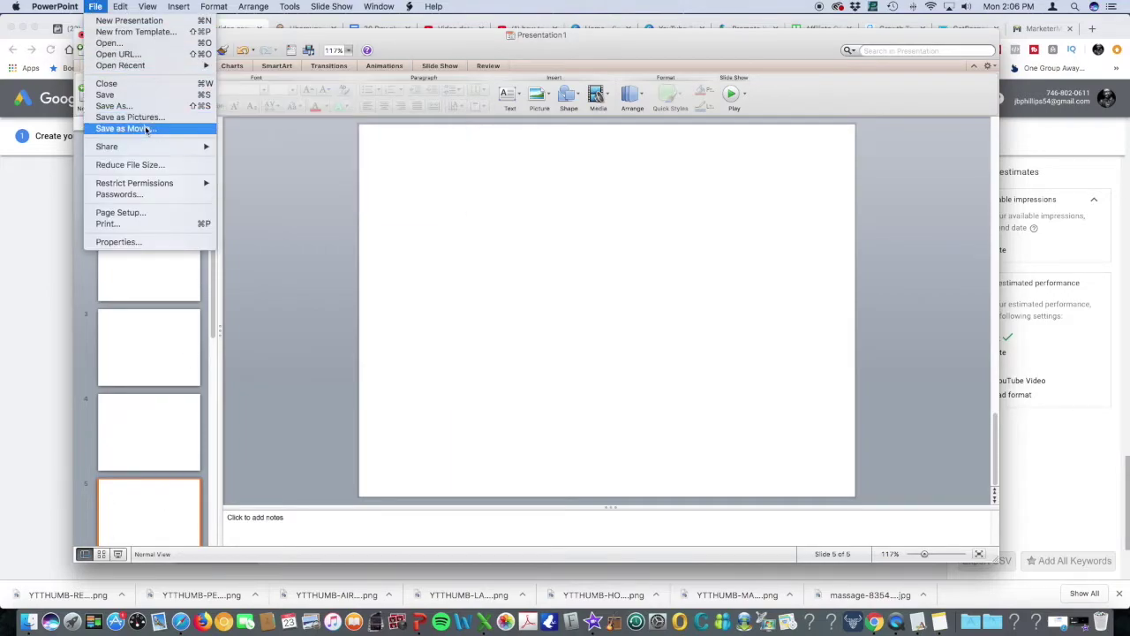
left_click(363, 39)
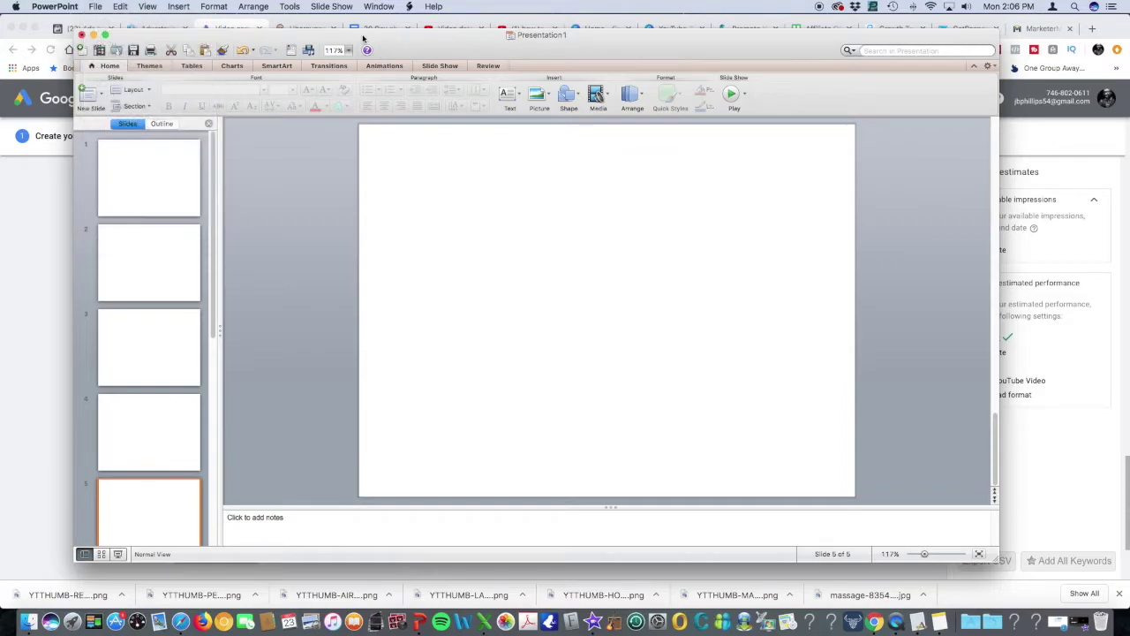
left_click(279, 22)
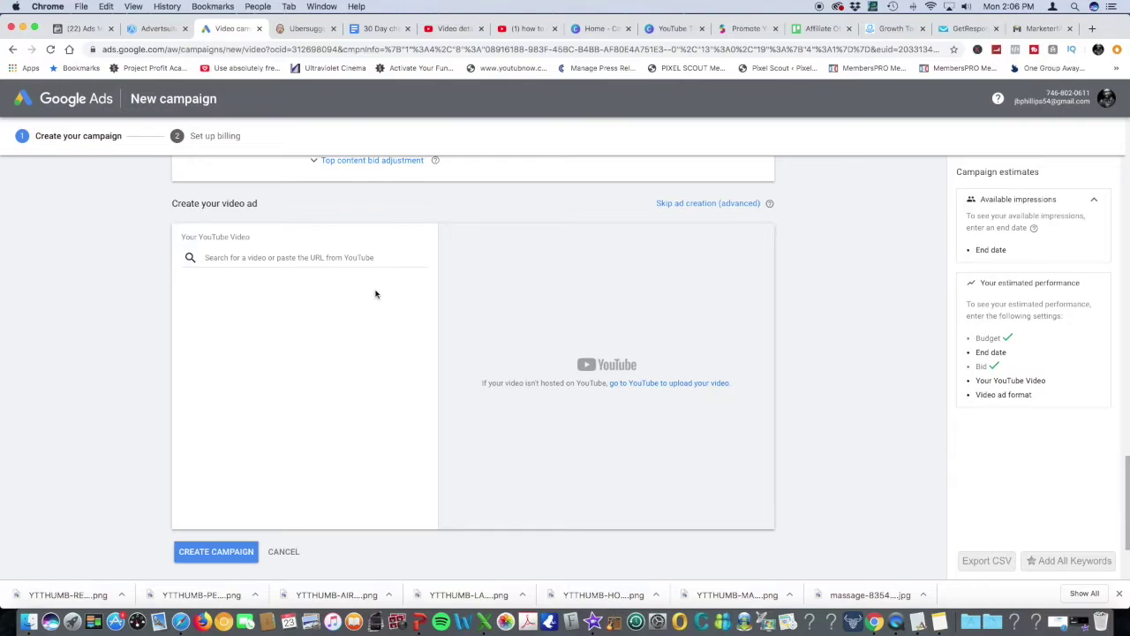
left_click(319, 258)
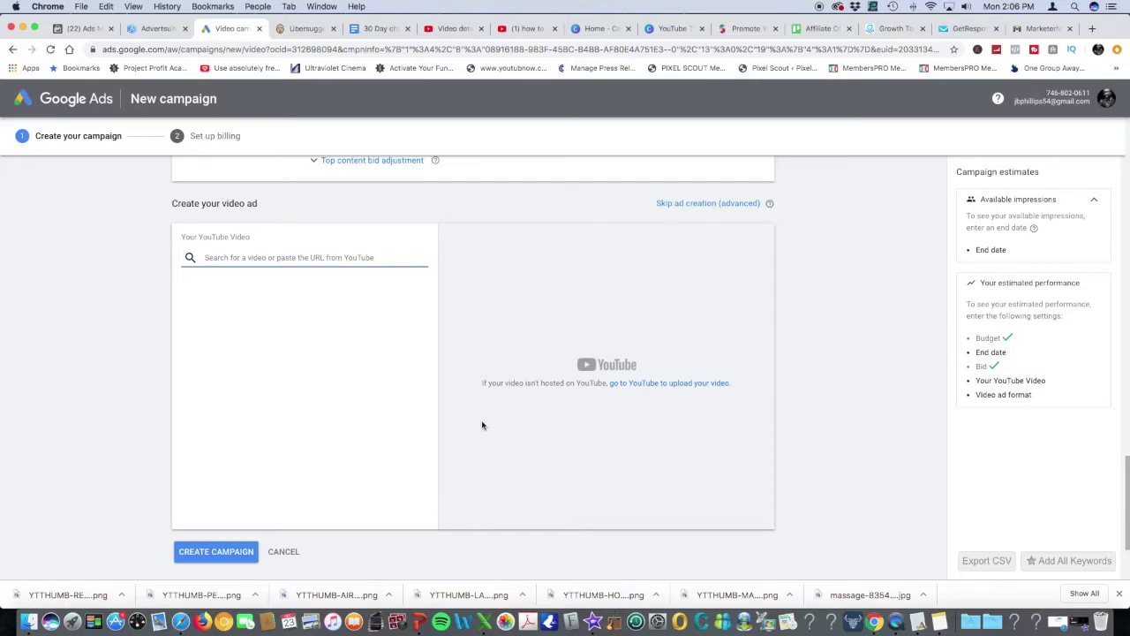
scroll(483, 426, "up", 10)
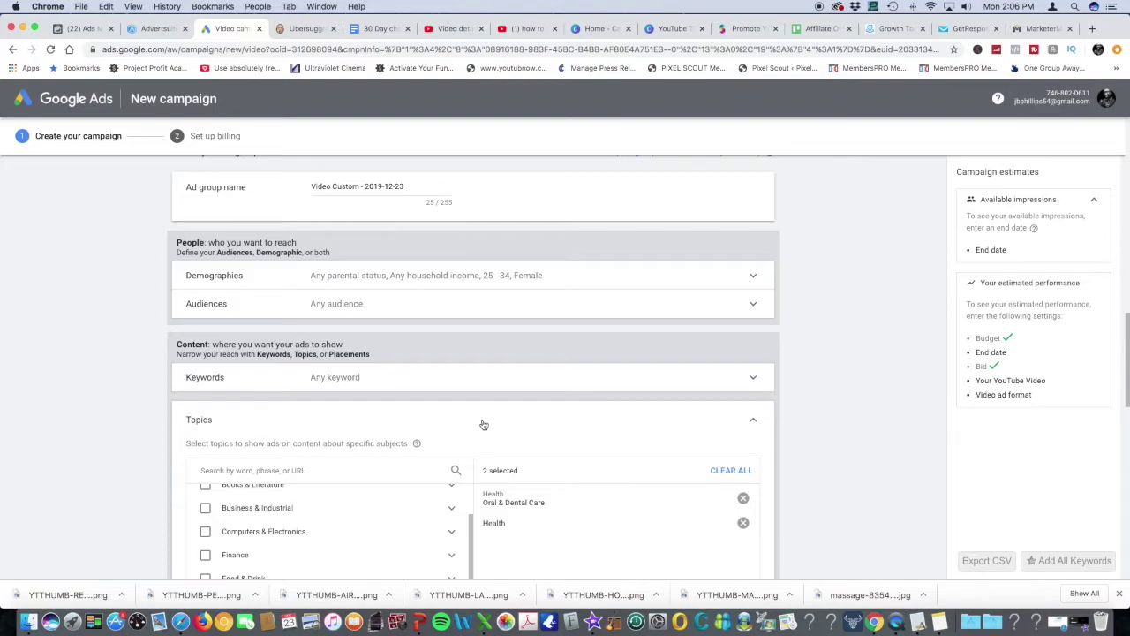
scroll(534, 393, "up", 15)
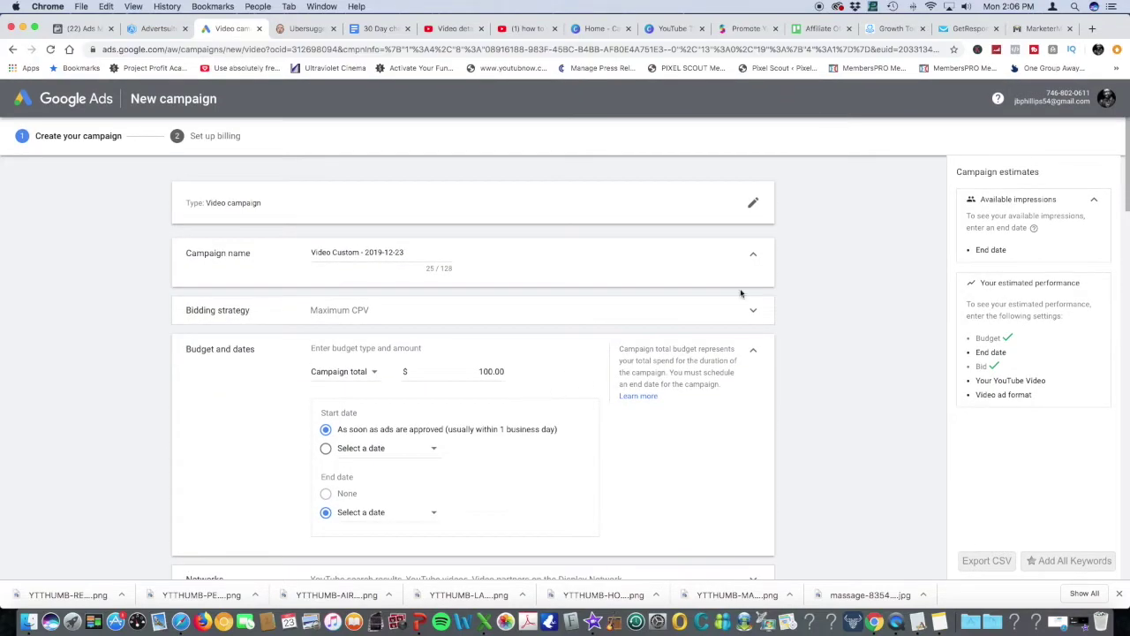
Leave the unsaved video campaign and start a Display campaign with the Gmail subtype
left_click(753, 203)
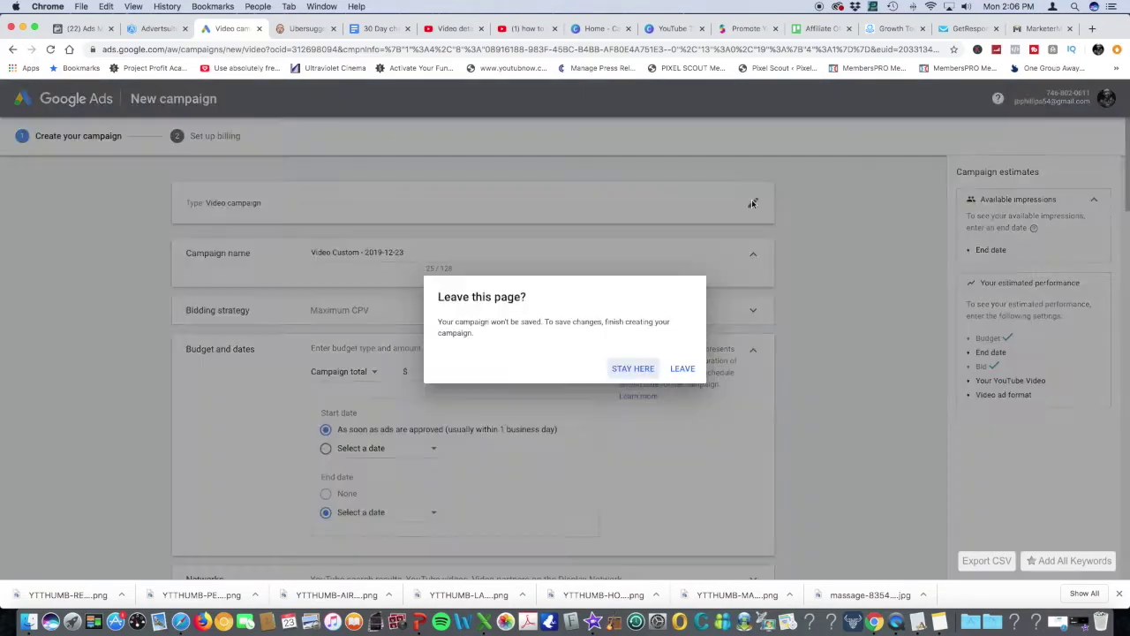
left_click(679, 371)
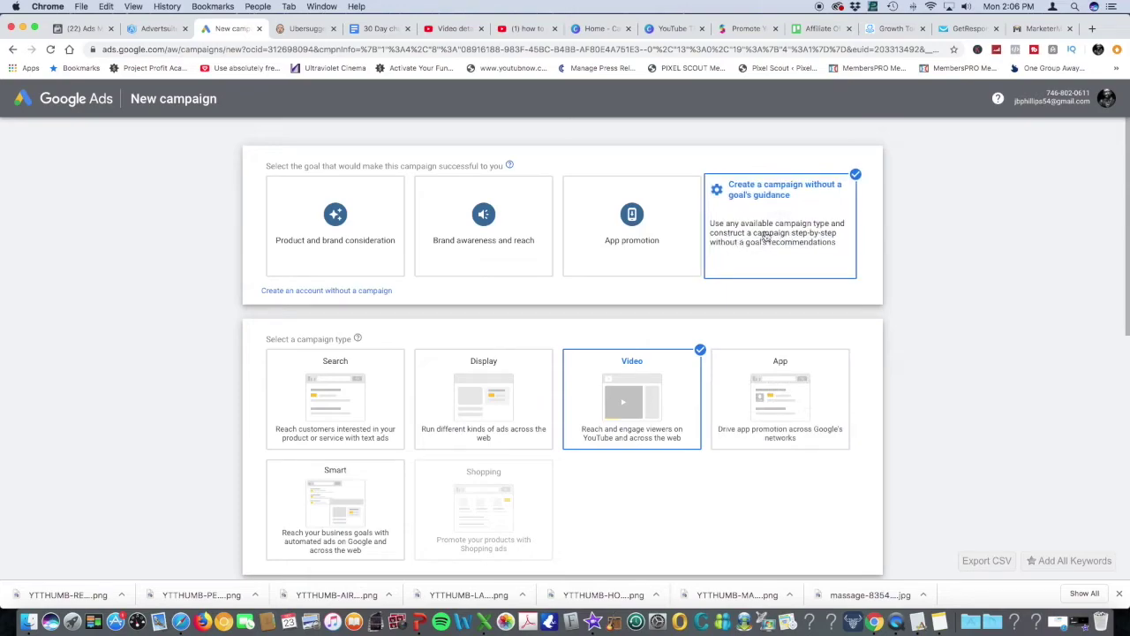
left_click(518, 422)
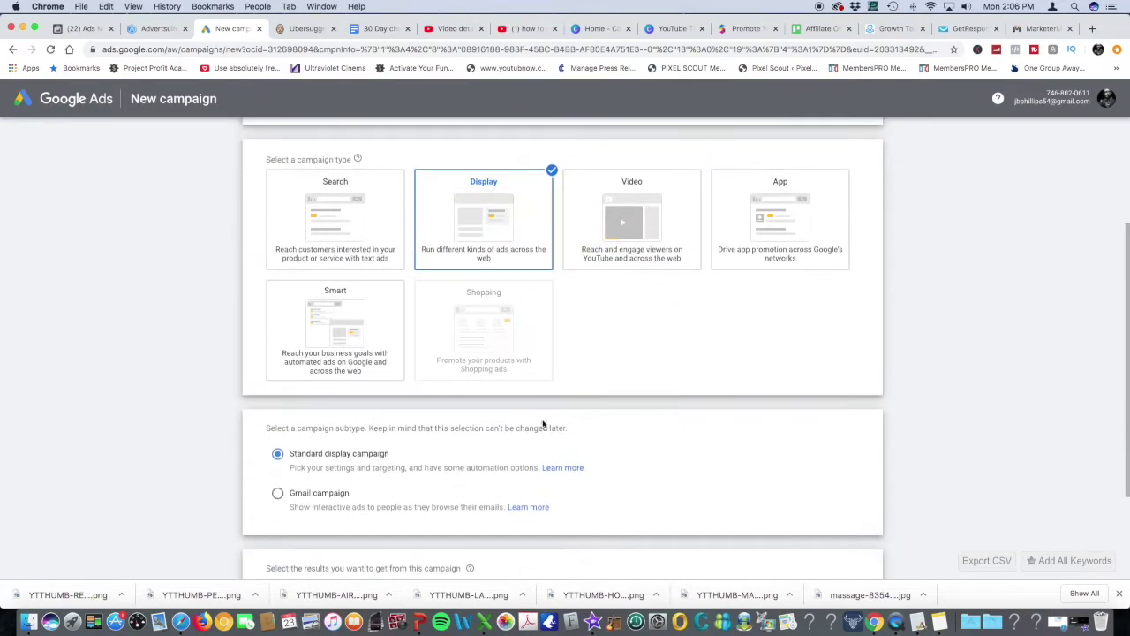
left_click(278, 495)
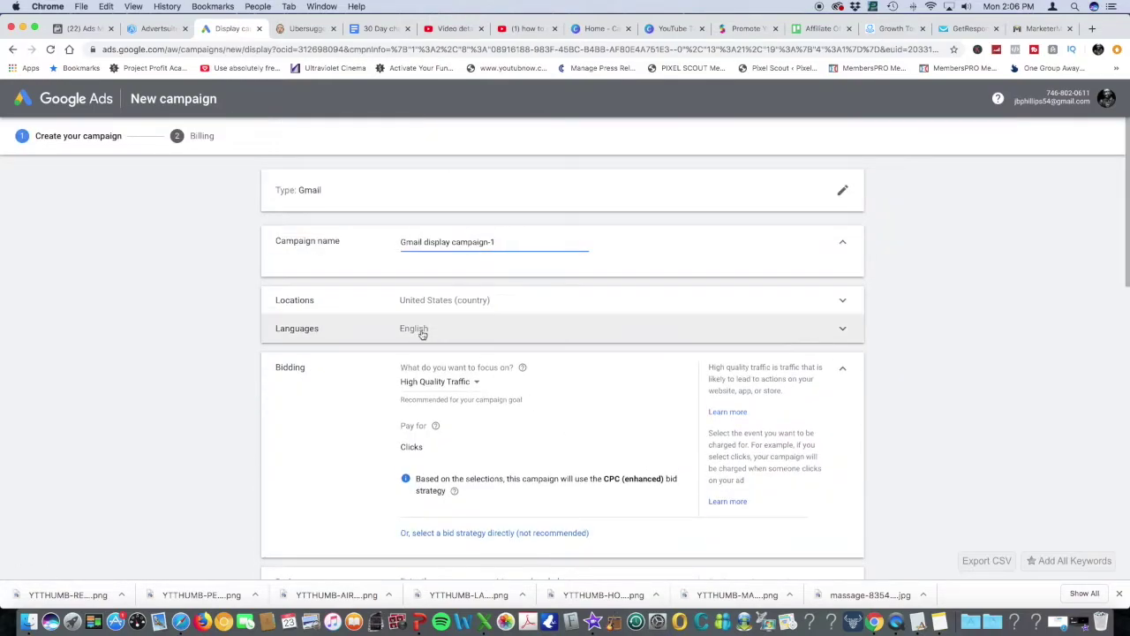
Set the average daily budget to $10.00
scroll(513, 301, "down", 1)
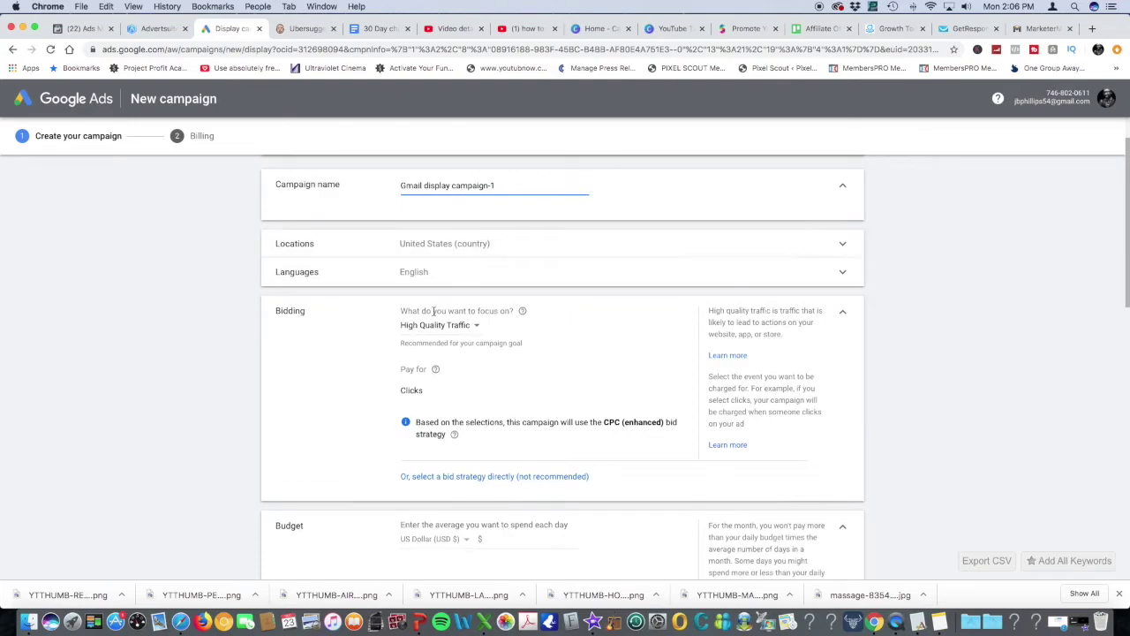
scroll(495, 341, "down", 3)
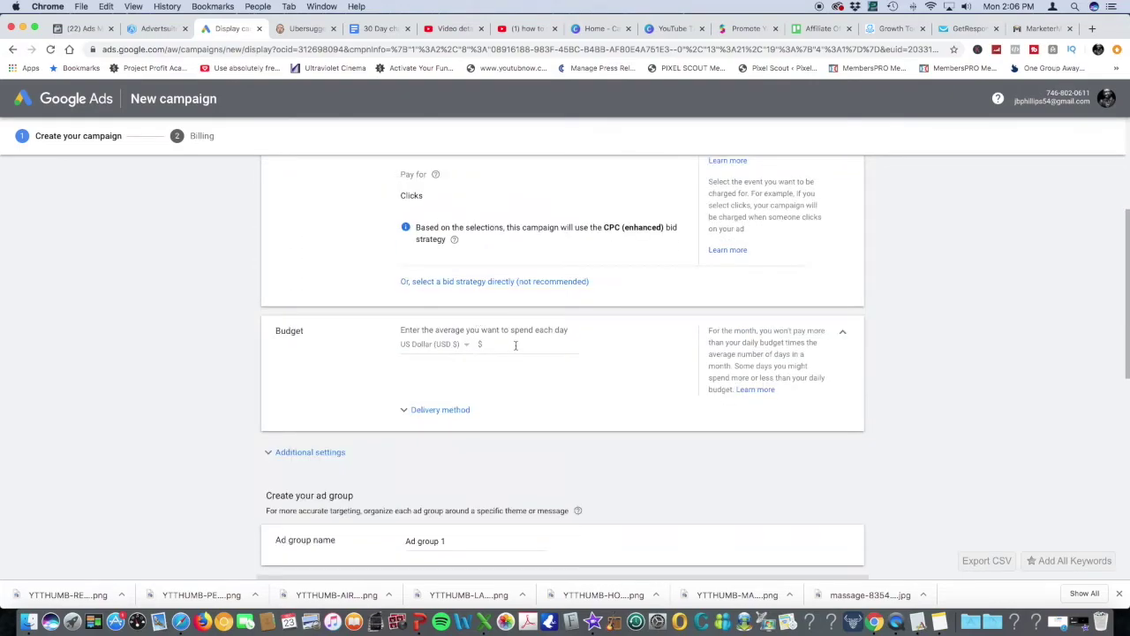
left_click(533, 344)
type("10")
left_click(614, 369)
Scroll down to People and expand the ad group's Demographics targeting
scroll(597, 407, "down", 3)
scroll(595, 409, "down", 2)
scroll(595, 408, "up", 4)
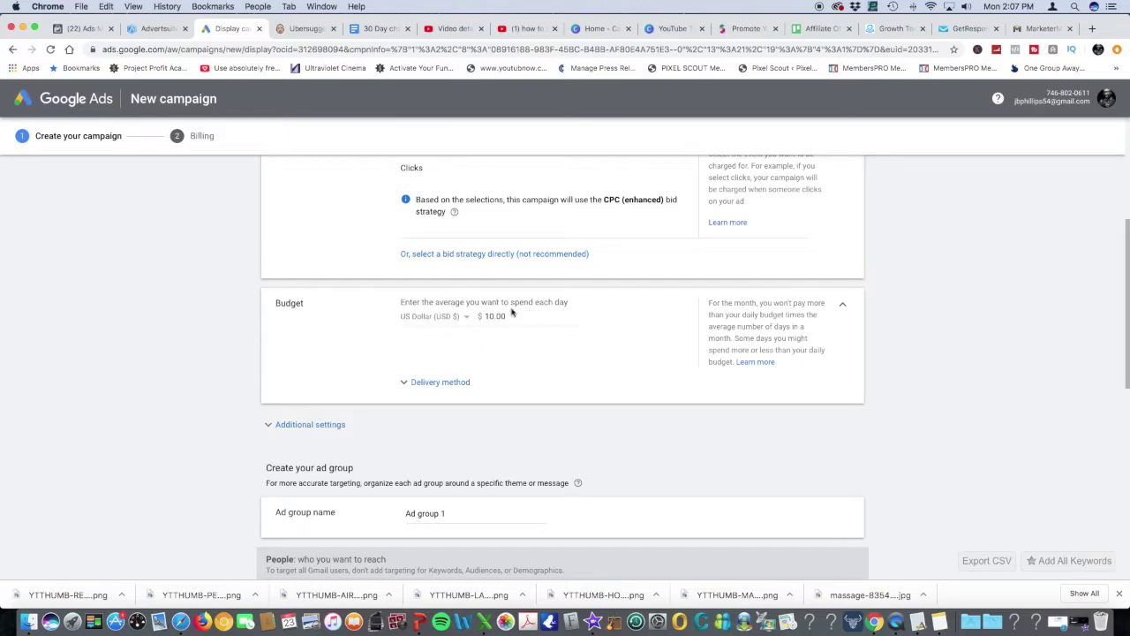
scroll(618, 339, "down", 3)
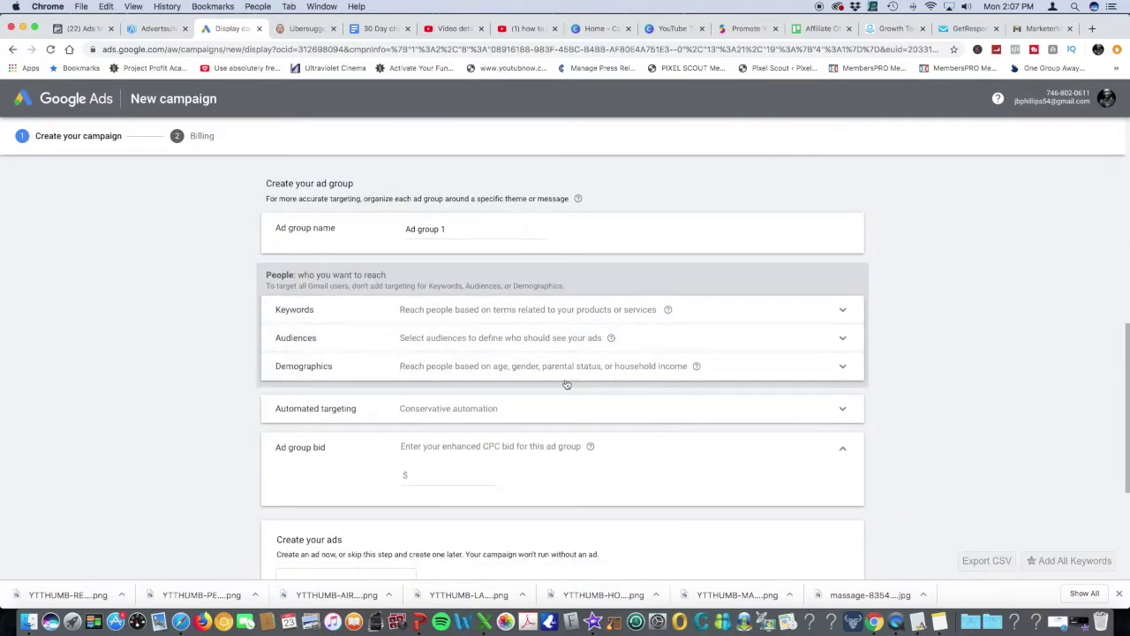
scroll(402, 337, "down", 3)
scroll(402, 337, "up", 1)
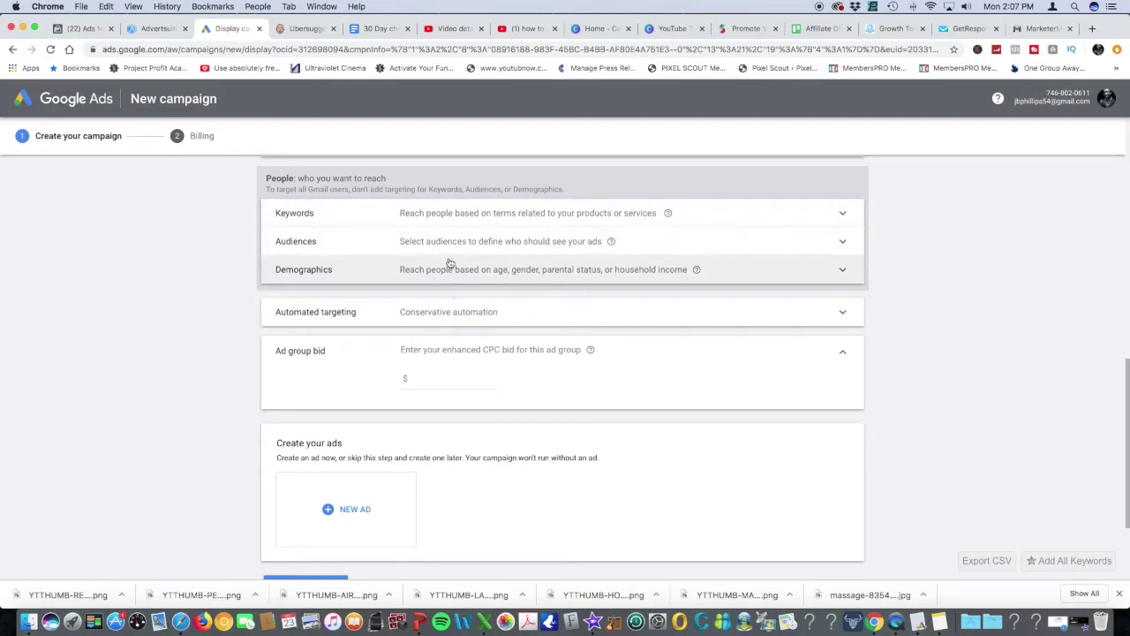
left_click(478, 267)
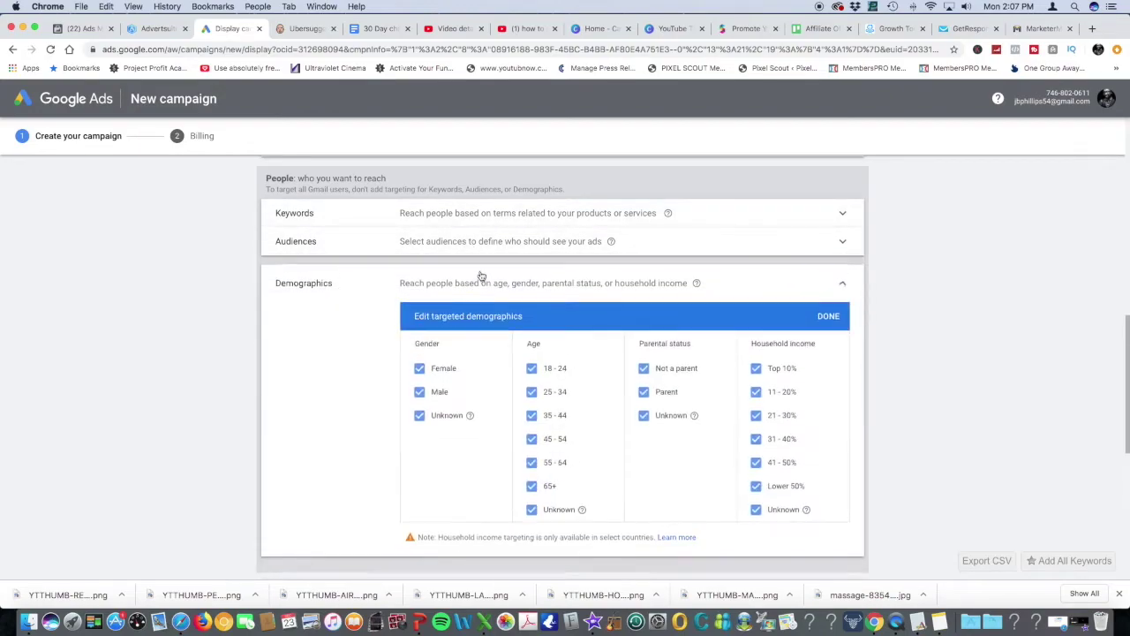
Limit the ad group demographics to Female, ages 25–34, and apply it
left_click(419, 416)
left_click(420, 392)
left_click(532, 369)
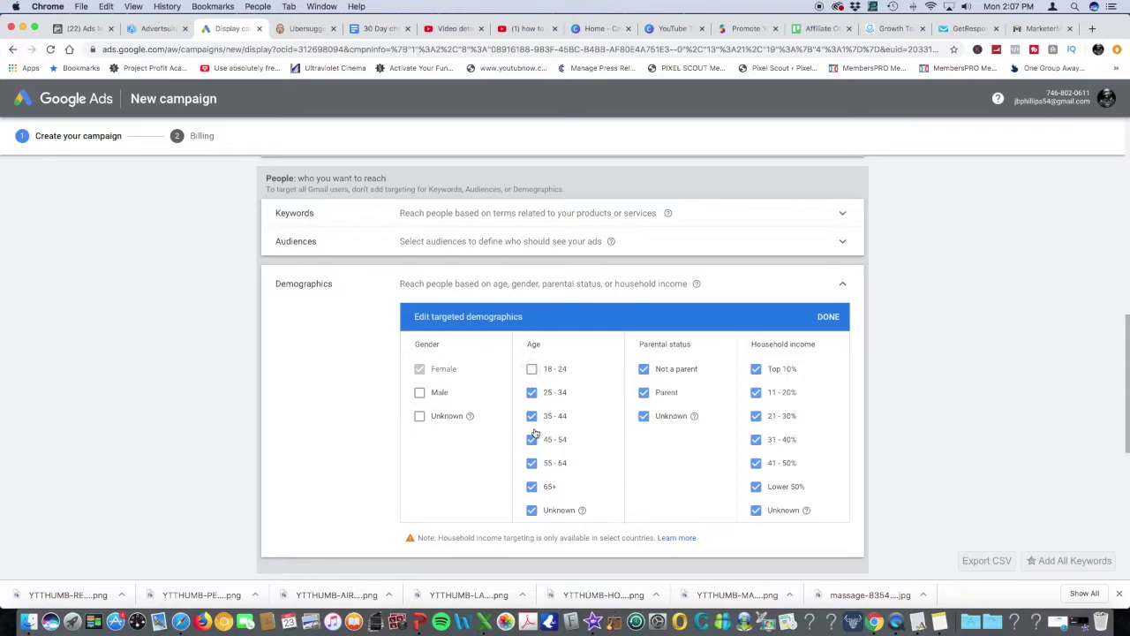
left_click(532, 416)
left_click(532, 440)
left_click(532, 462)
left_click(532, 487)
left_click(532, 510)
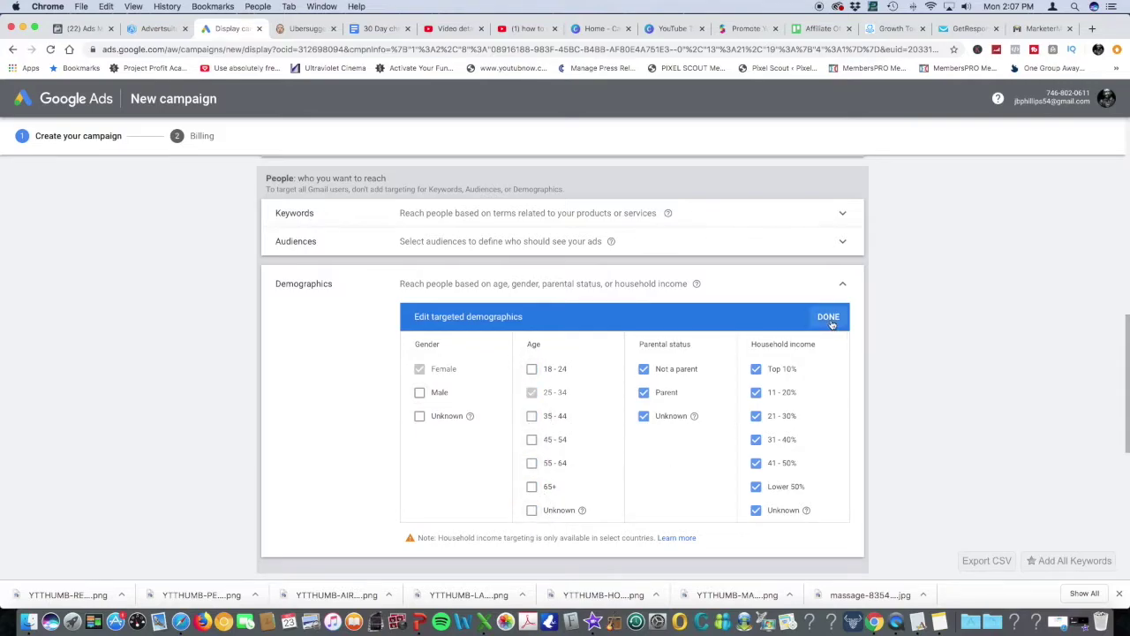
left_click(829, 316)
Close Audiences with no selections, open Keywords targeting, then switch to Ubersuggest
left_click(491, 244)
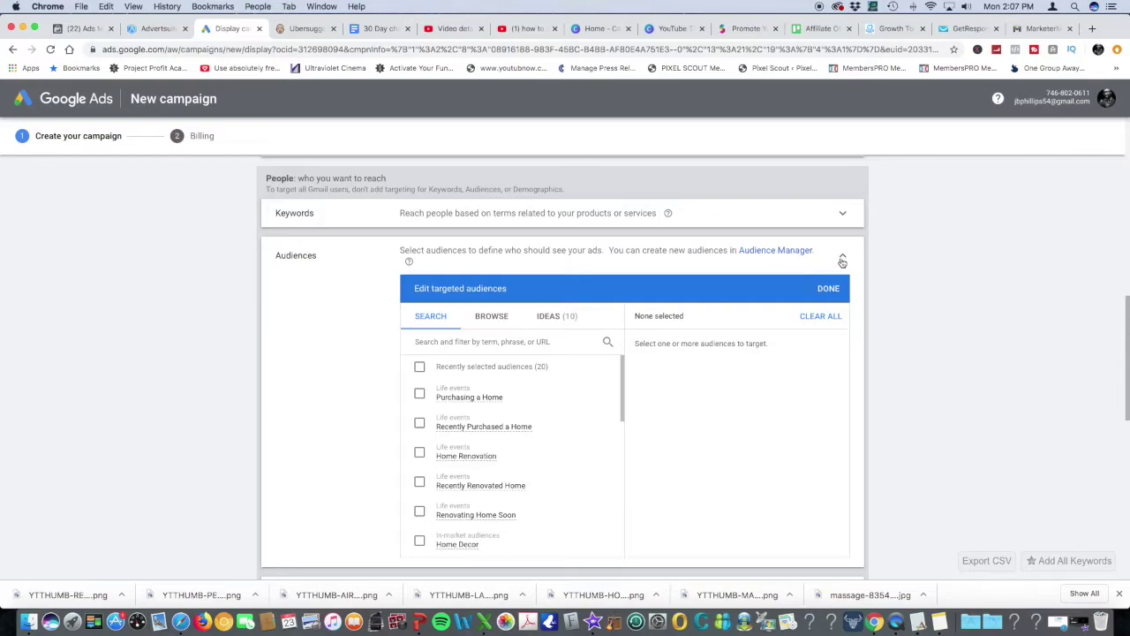
left_click(828, 288)
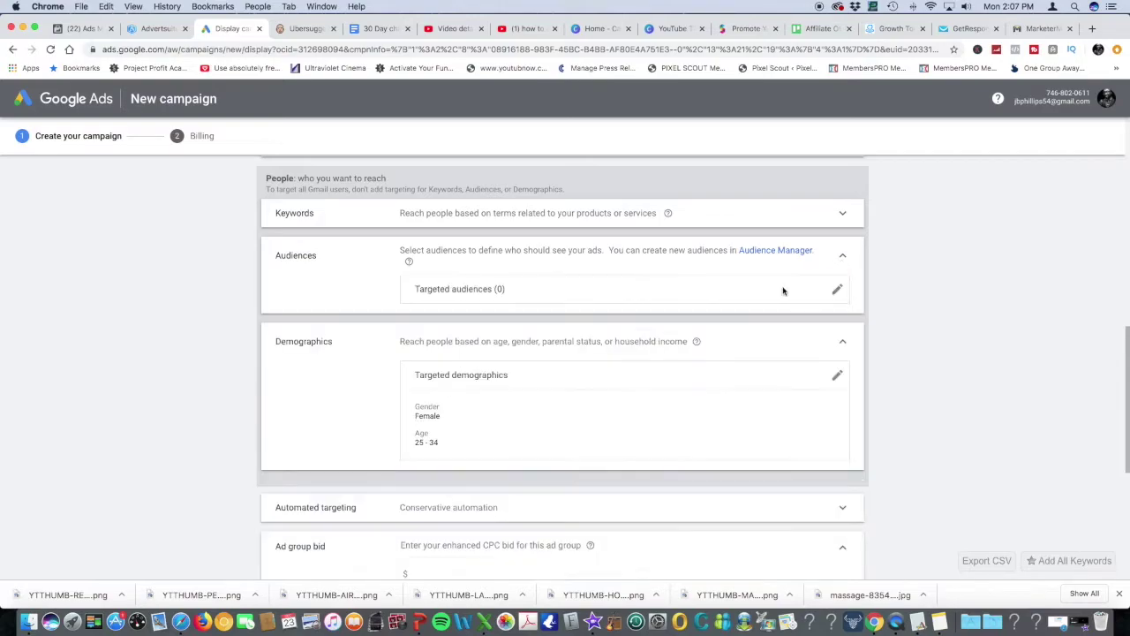
left_click(539, 215)
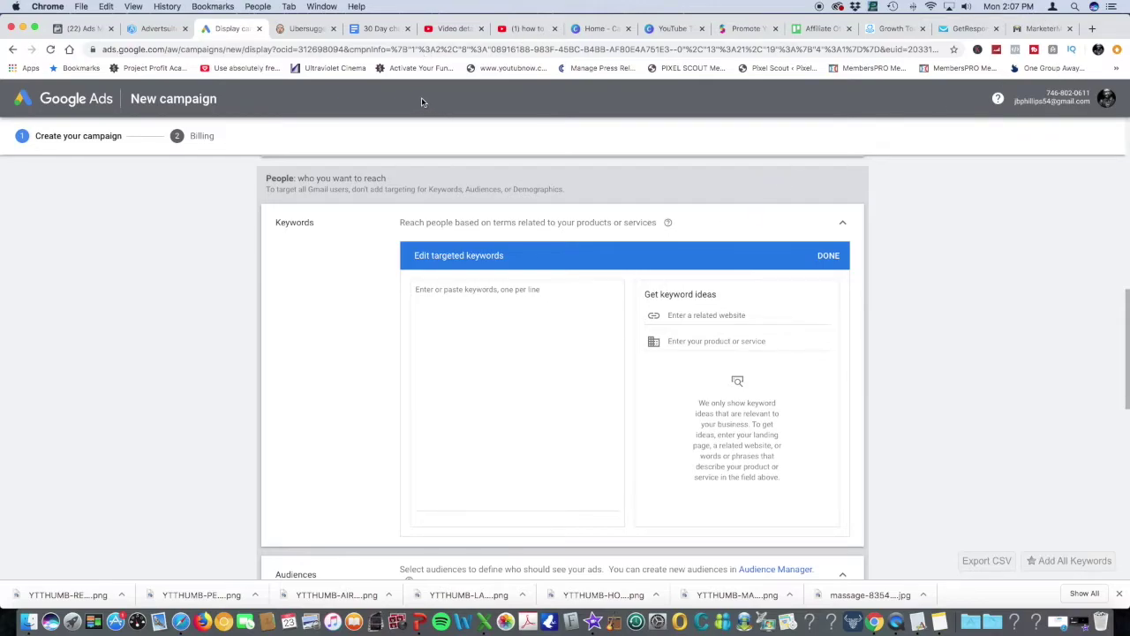
left_click(295, 32)
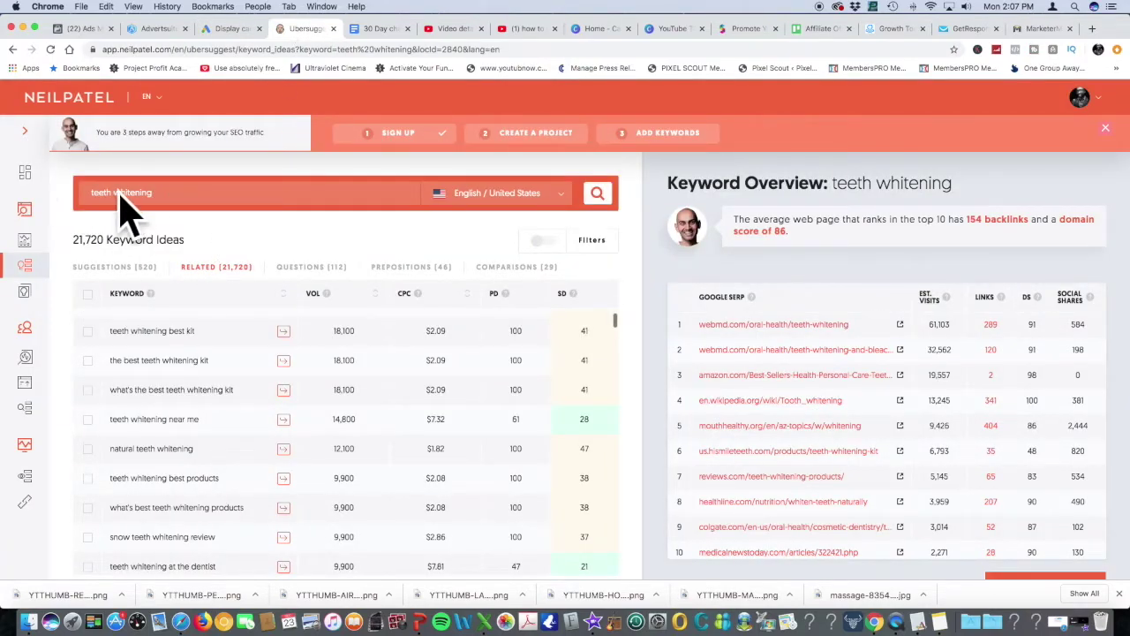
Mark teeth whitening near me, at the dentist, dentistry and how much is teeth whitening
left_click(160, 195)
left_click_drag(160, 195, 62, 198)
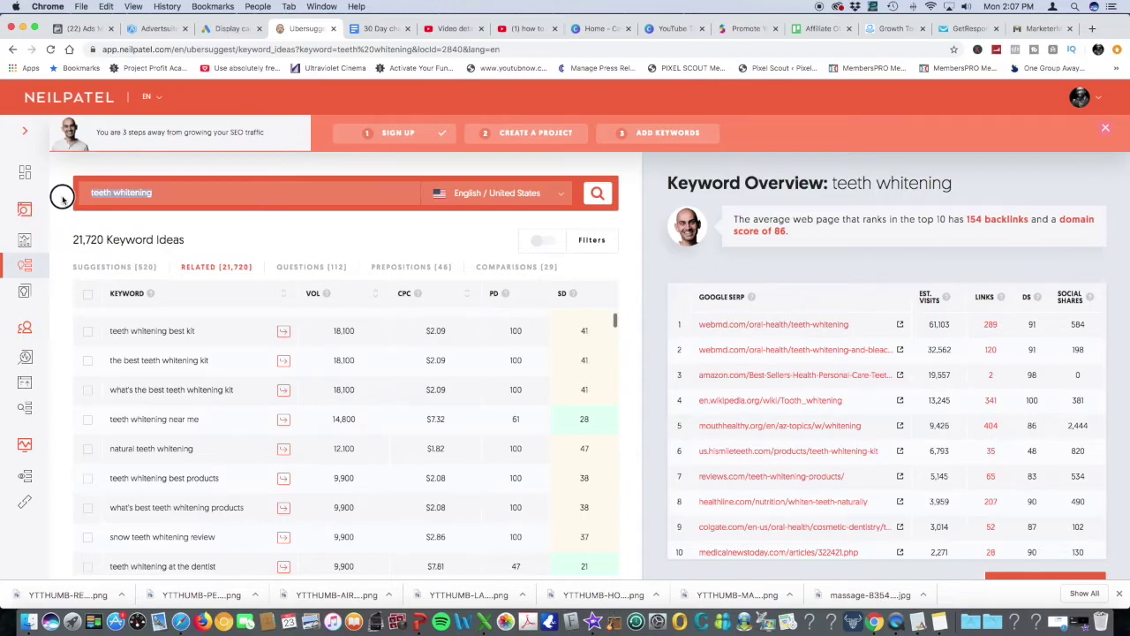
left_click(170, 192)
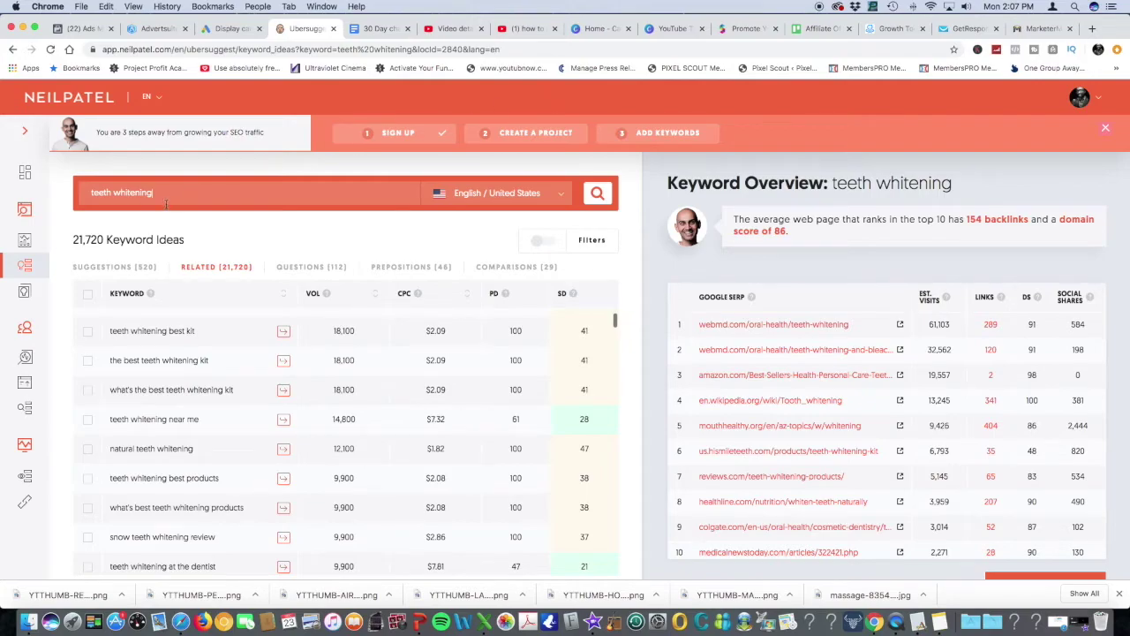
scroll(332, 375, "down", 3)
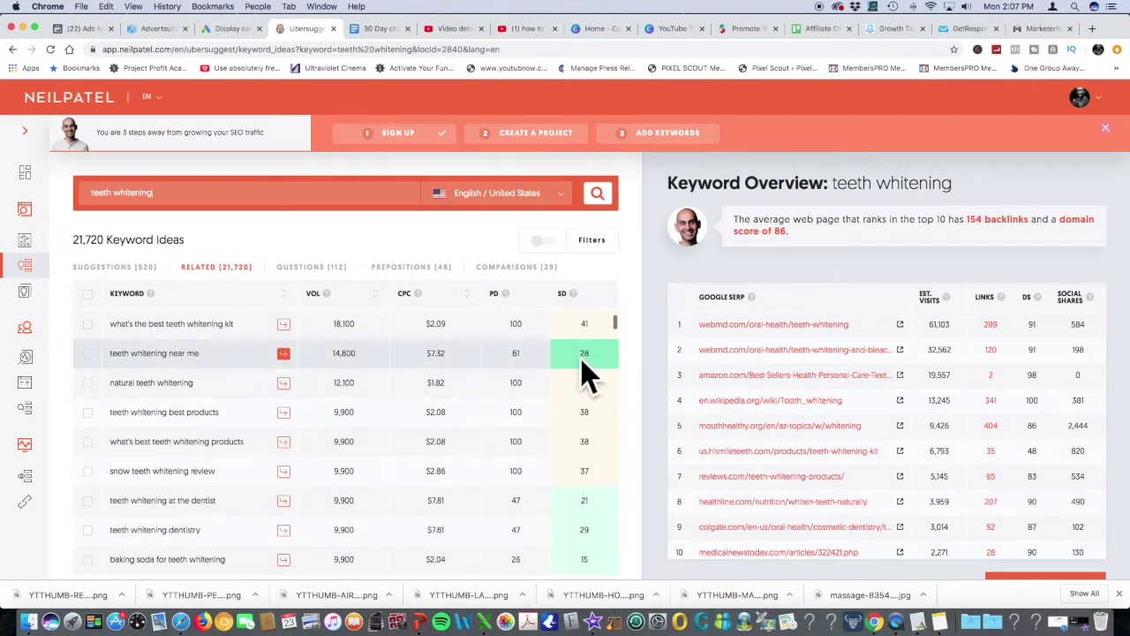
left_click(89, 354)
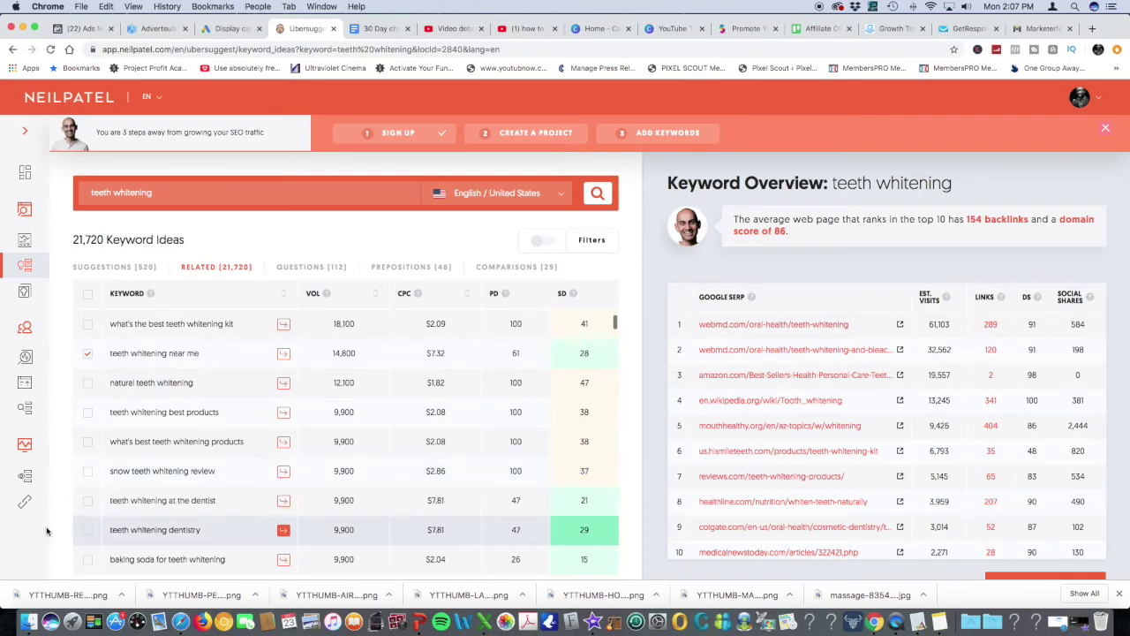
left_click(88, 501)
left_click(88, 530)
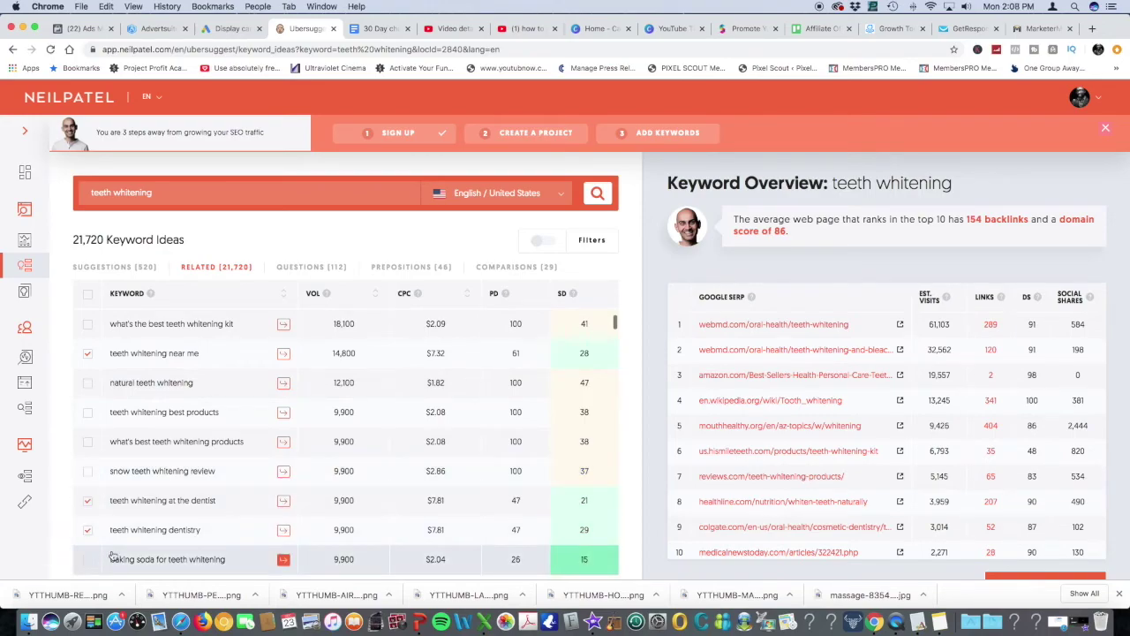
scroll(97, 495, "down", 10)
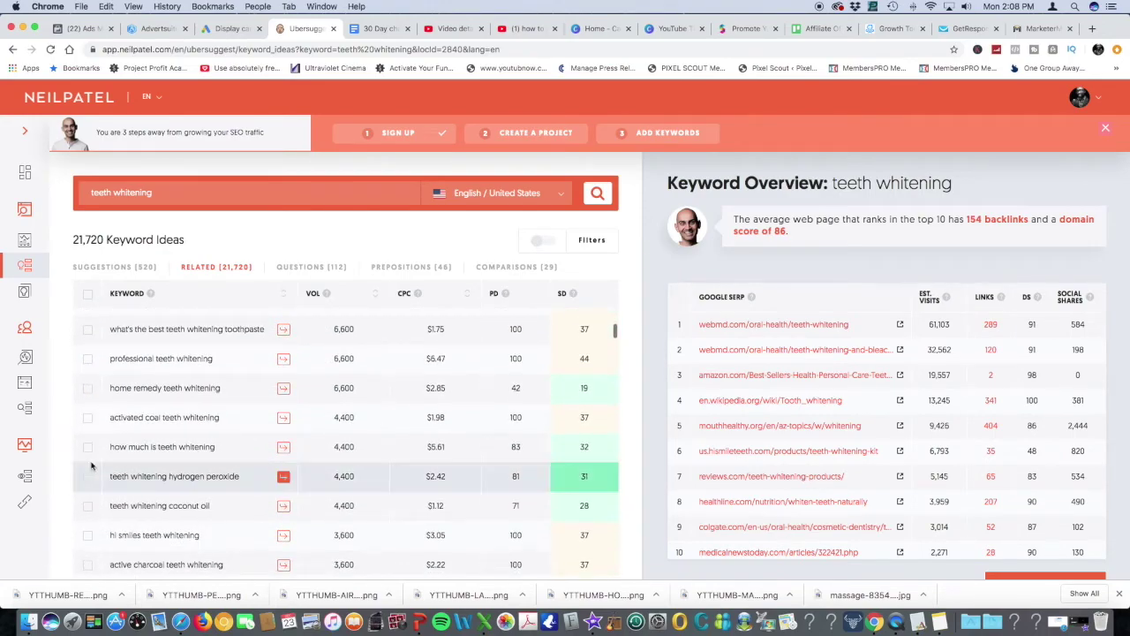
left_click(87, 450)
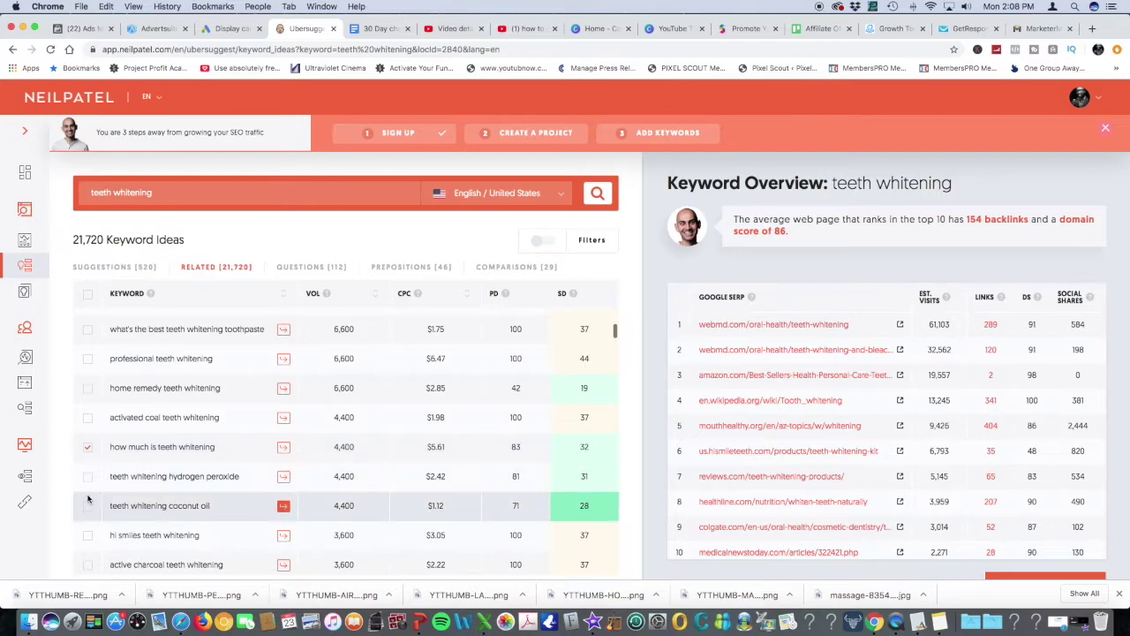
Scroll through the rest of the related teeth whitening keyword ideas
scroll(120, 519, "down", 5)
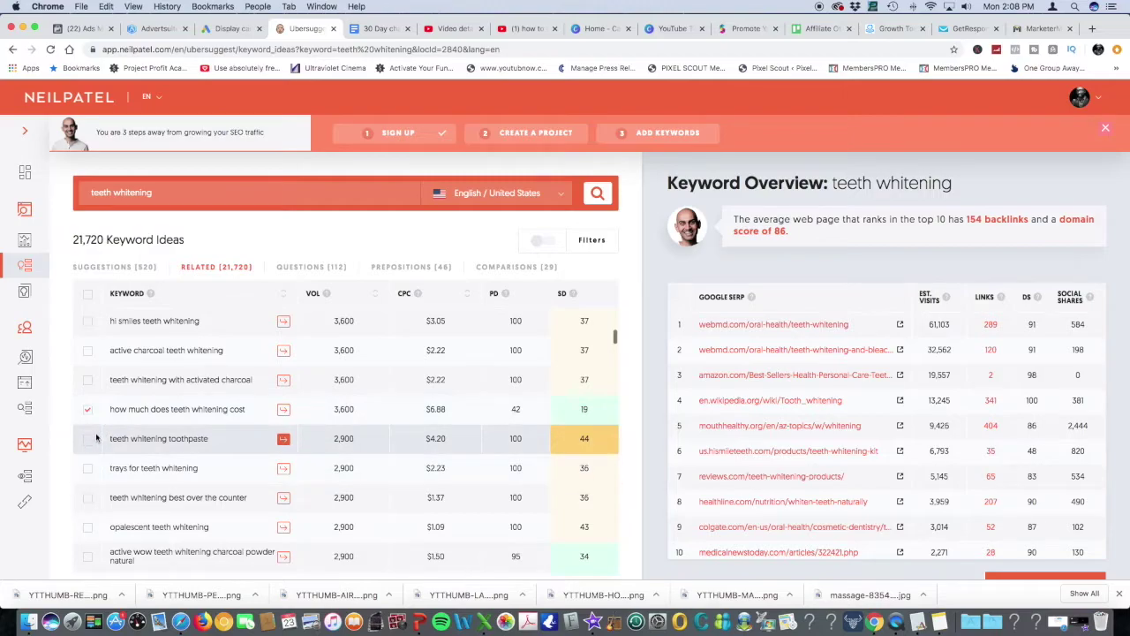
scroll(133, 450, "down", 3)
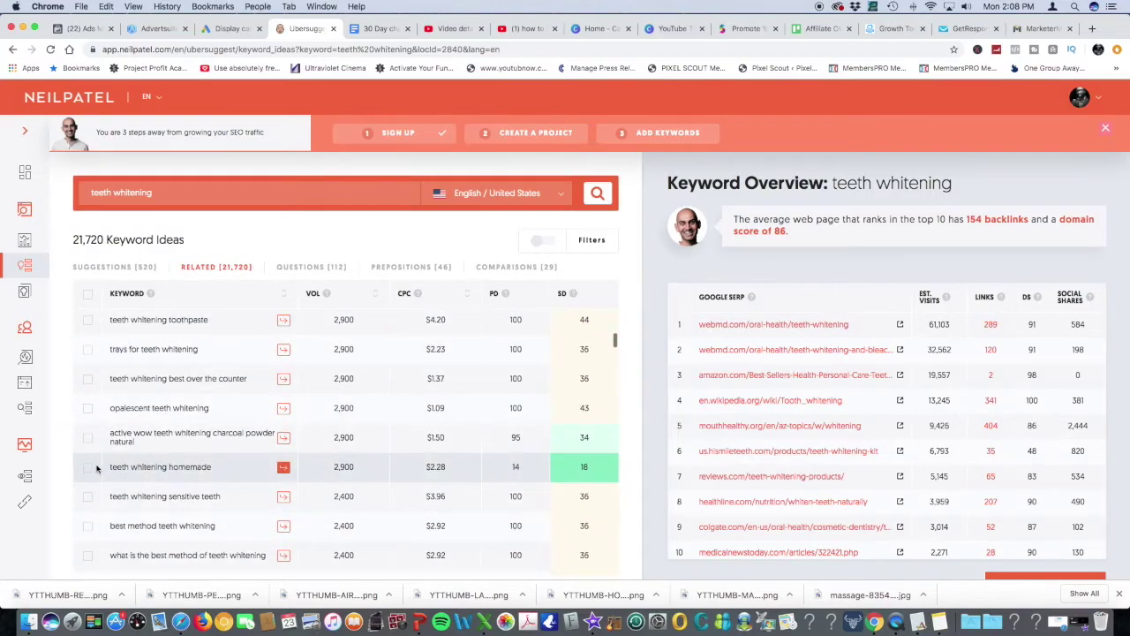
scroll(115, 464, "down", 7)
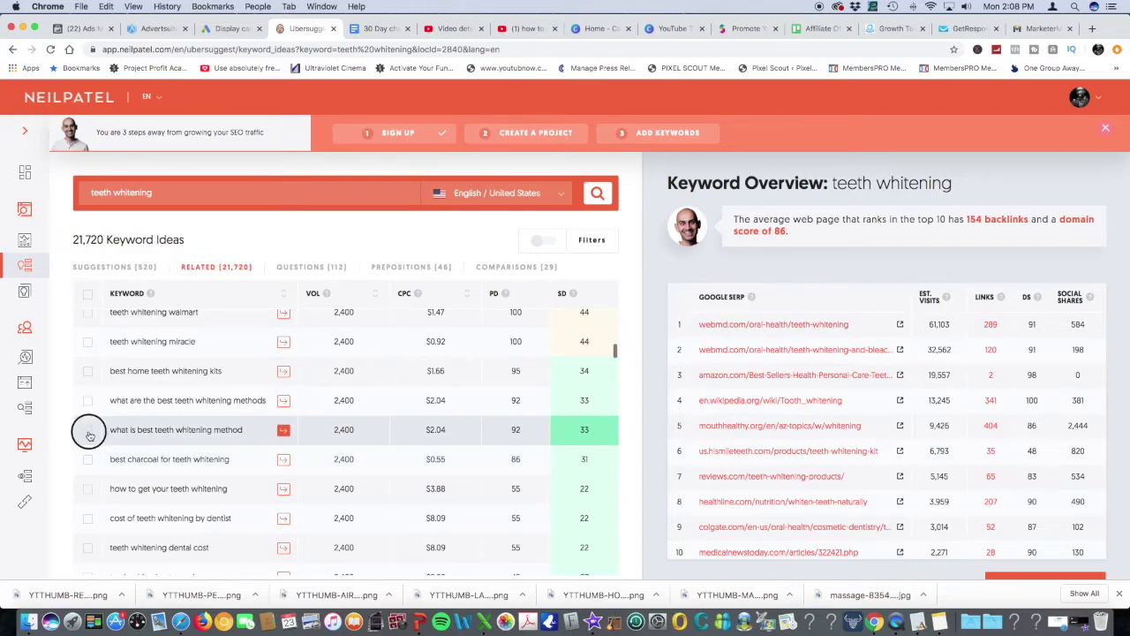
scroll(462, 464, "down", 5)
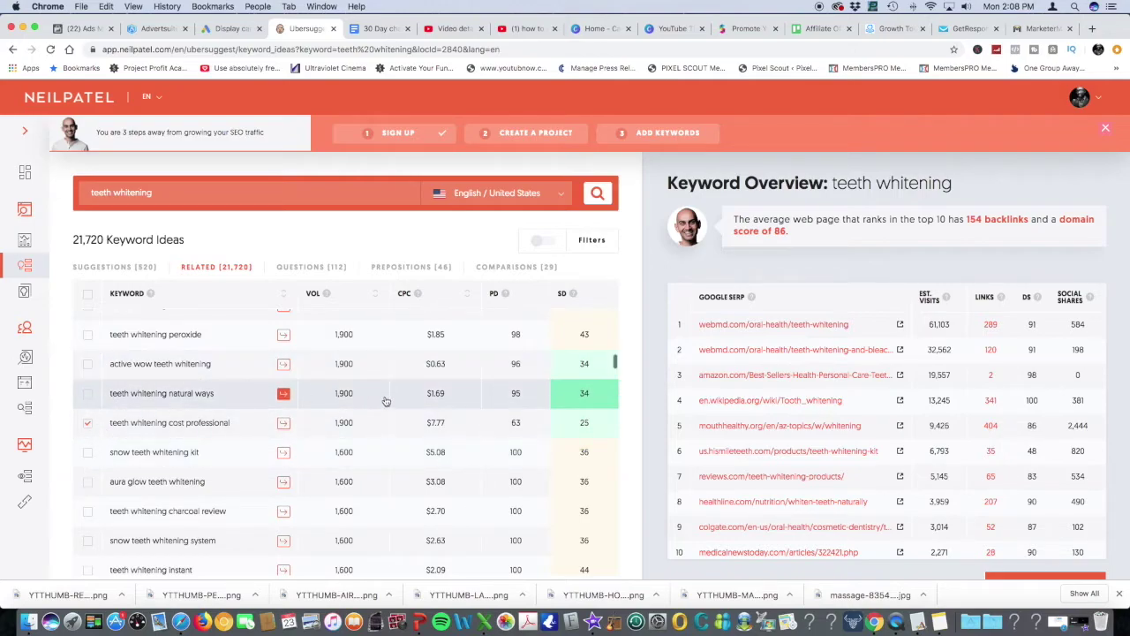
scroll(415, 402, "down", 10)
scroll(473, 321, "down", 1)
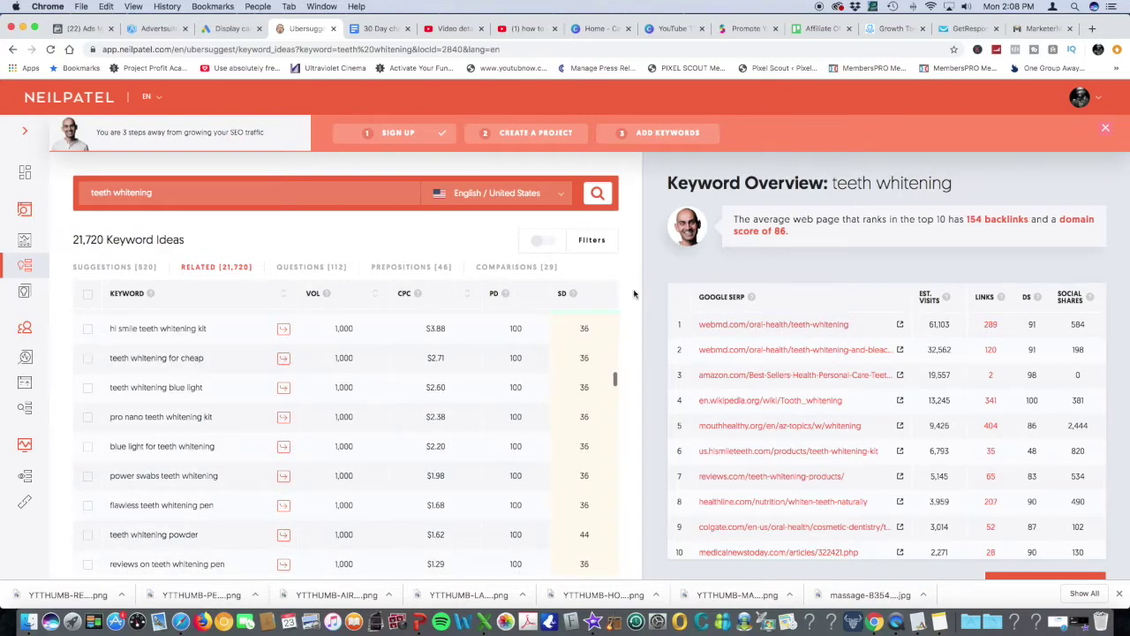
scroll(371, 328, "down", 10)
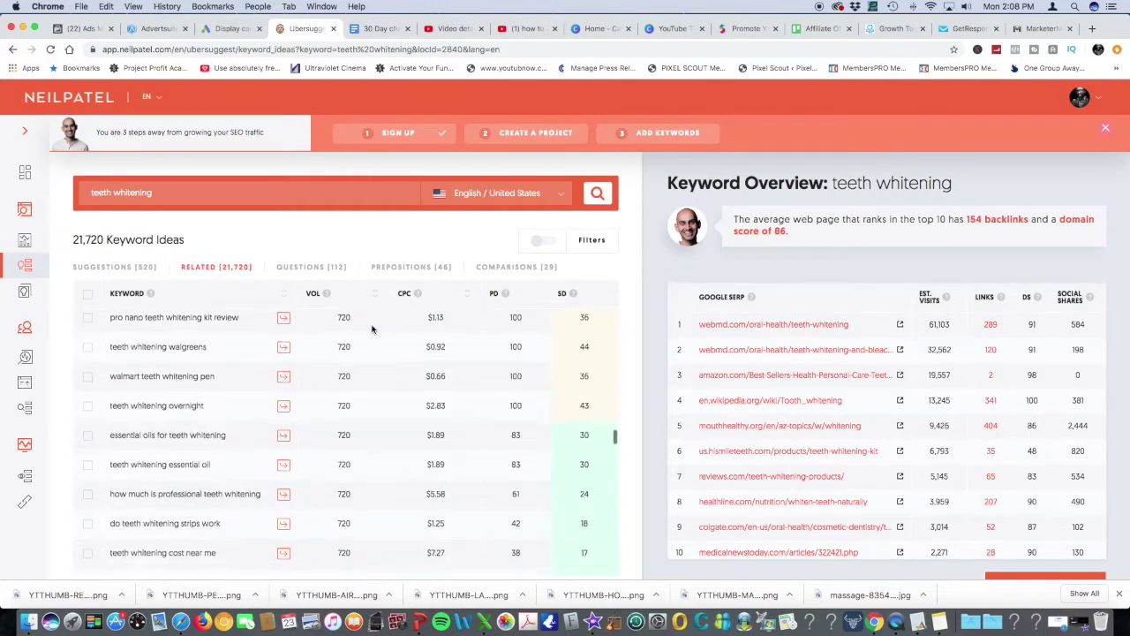
scroll(371, 328, "down", 12)
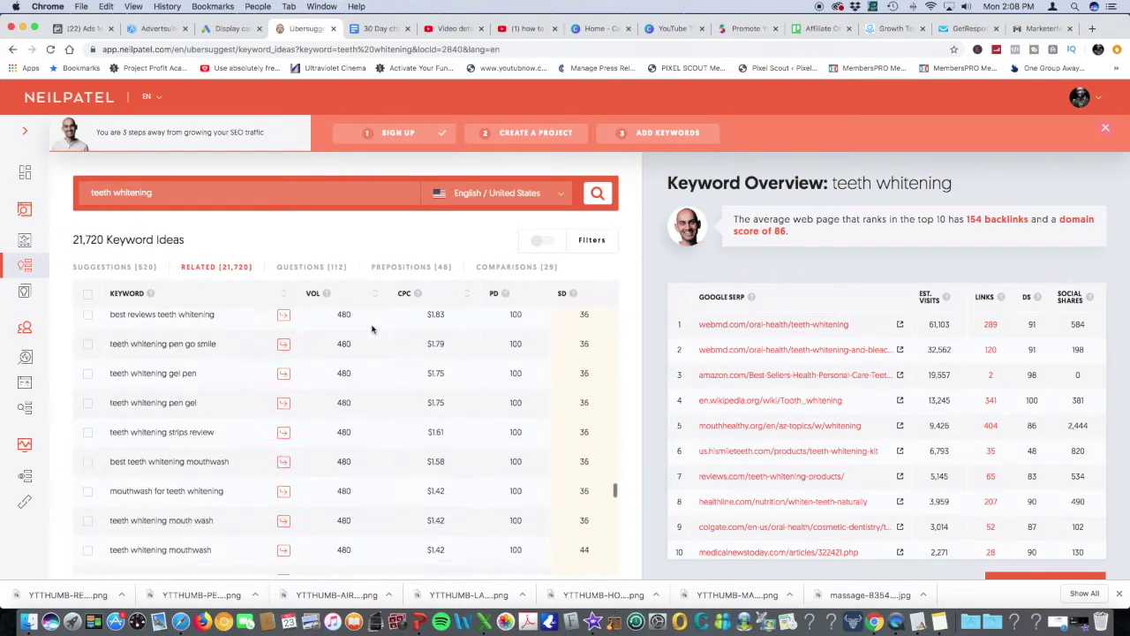
scroll(372, 329, "down", 12)
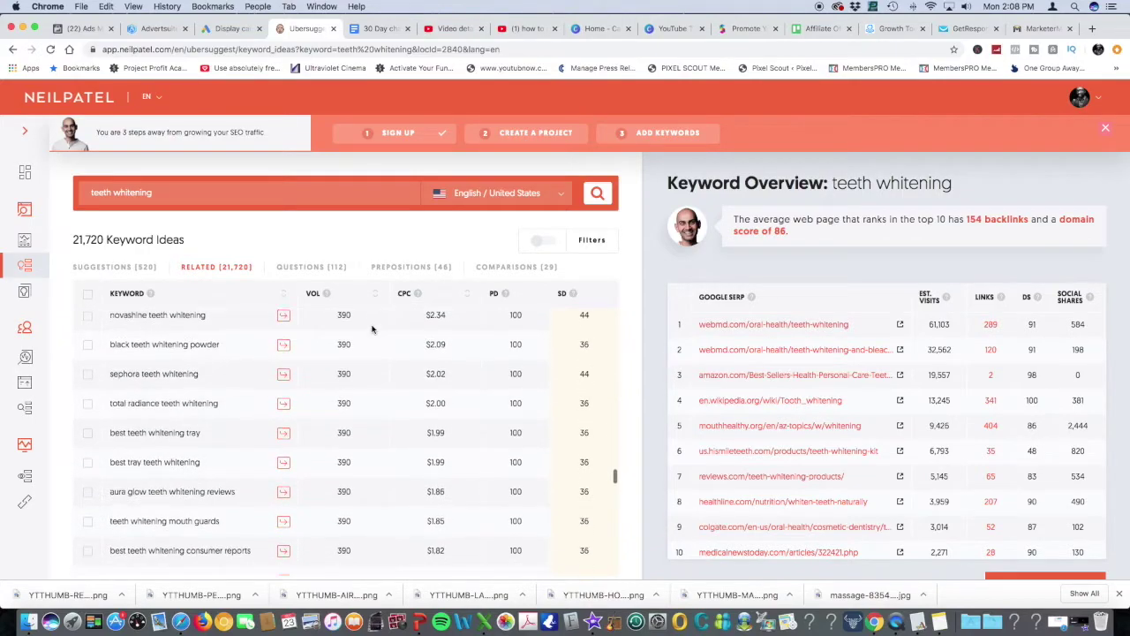
scroll(372, 329, "down", 12)
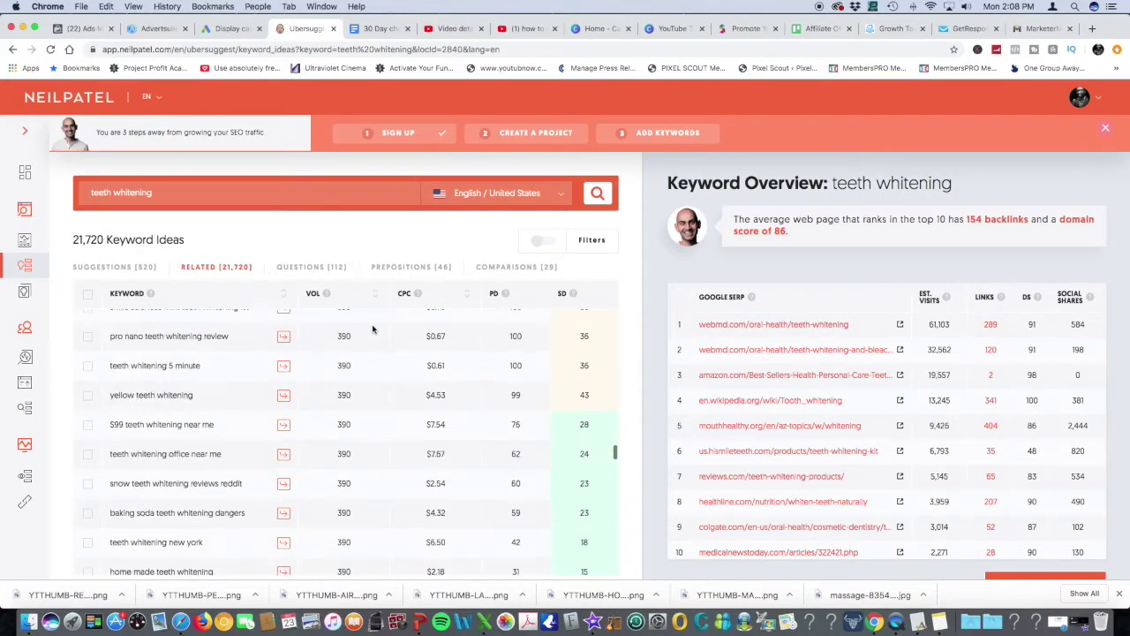
scroll(371, 328, "down", 10)
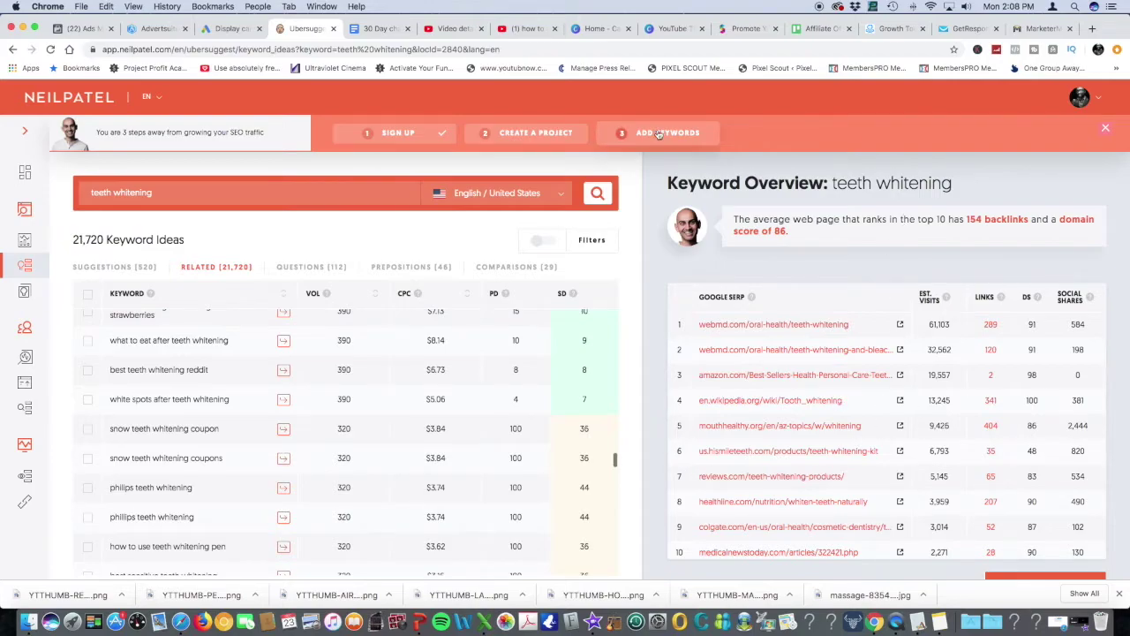
Resize the Chrome window, hide the downloads bar, and return to Google Ads
left_click_drag(1127, 485, 755, 403)
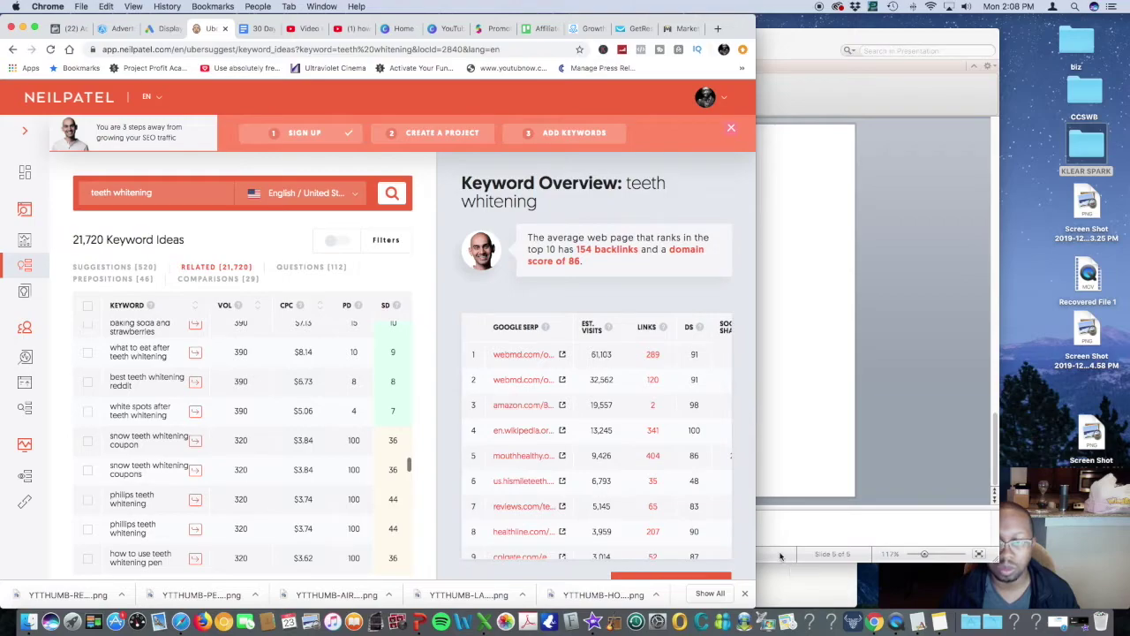
left_click(744, 593)
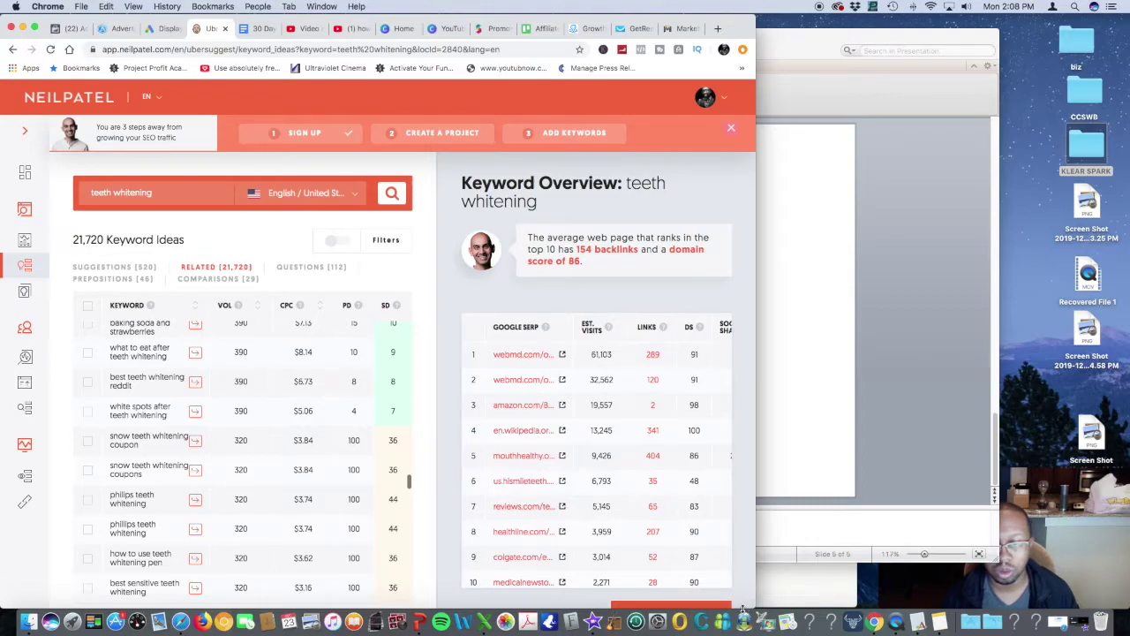
left_click_drag(741, 606, 727, 525)
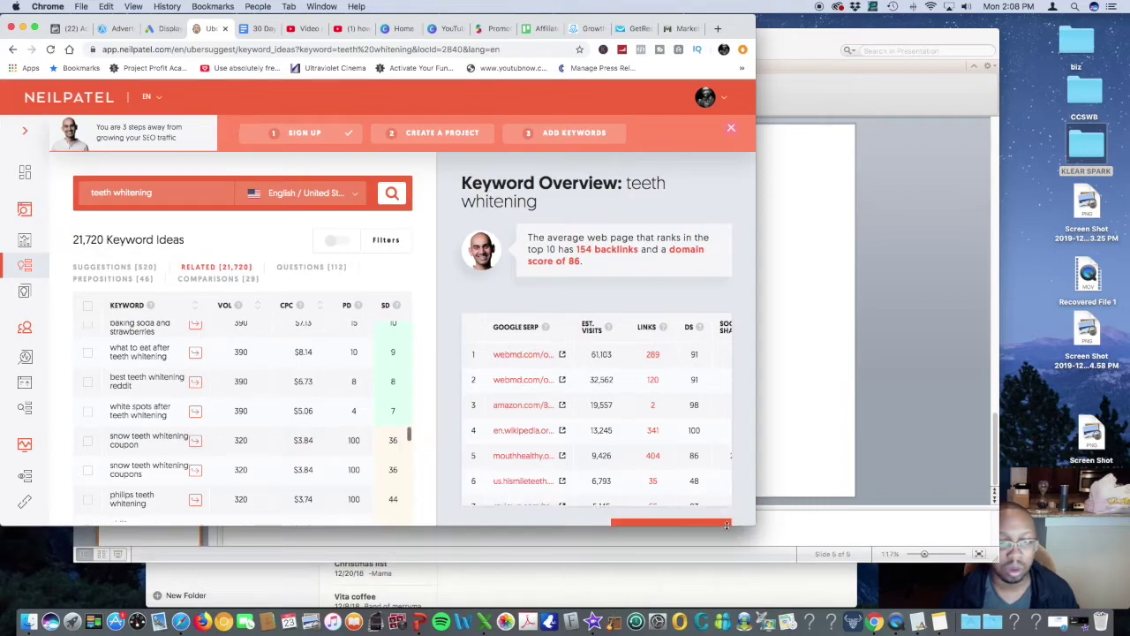
scroll(388, 450, "down", 5)
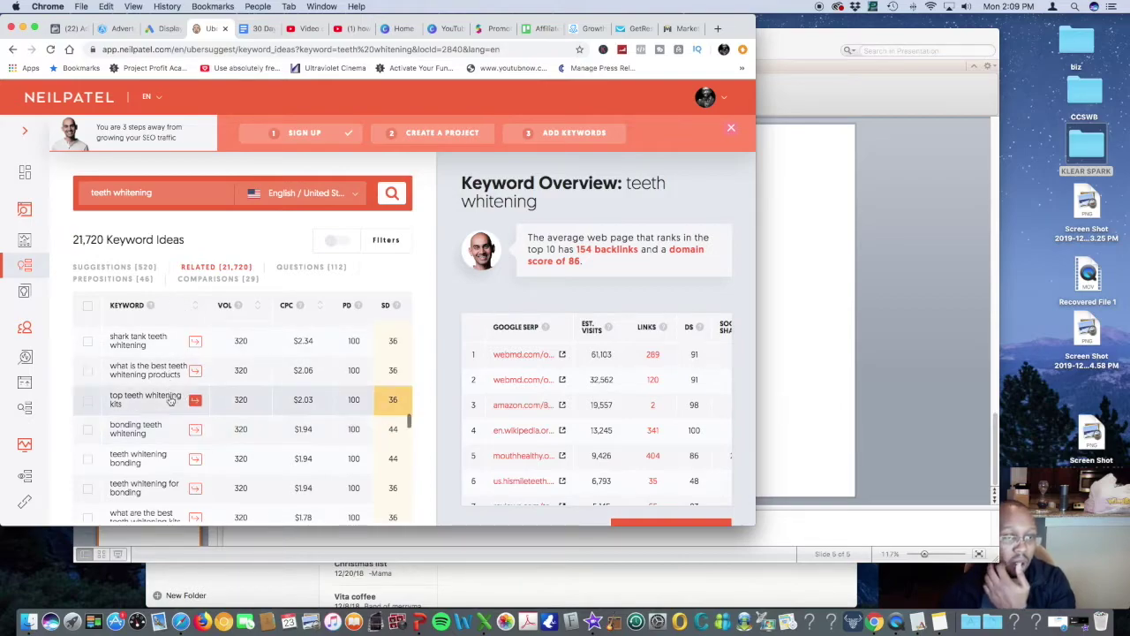
scroll(171, 400, "up", 10)
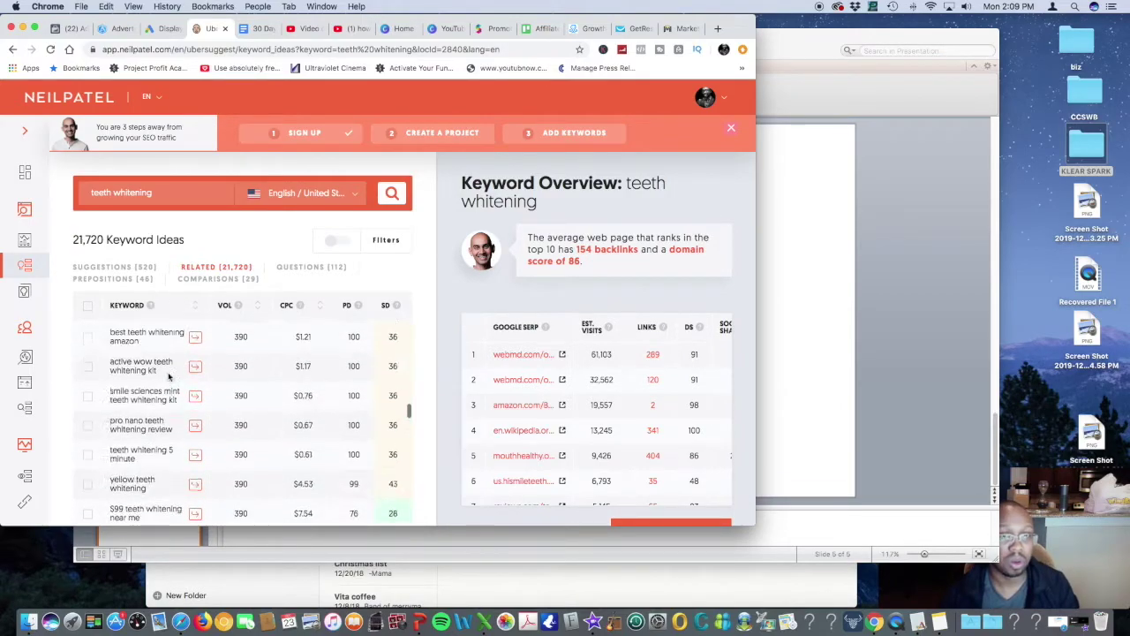
scroll(168, 377, "up", 3)
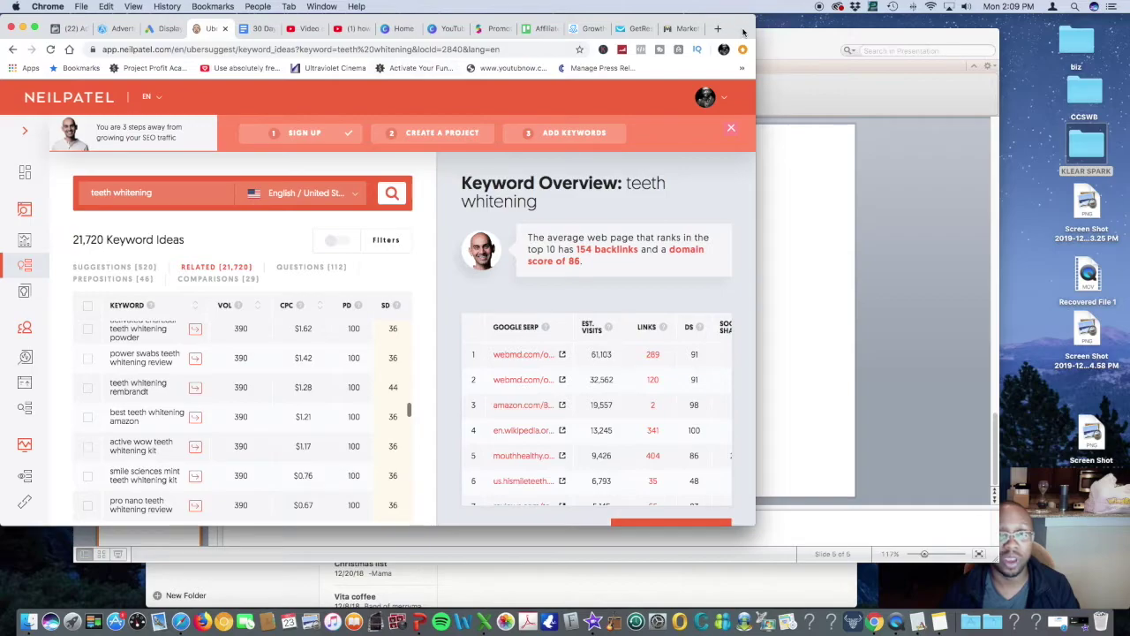
left_click_drag(756, 36, 1031, 56)
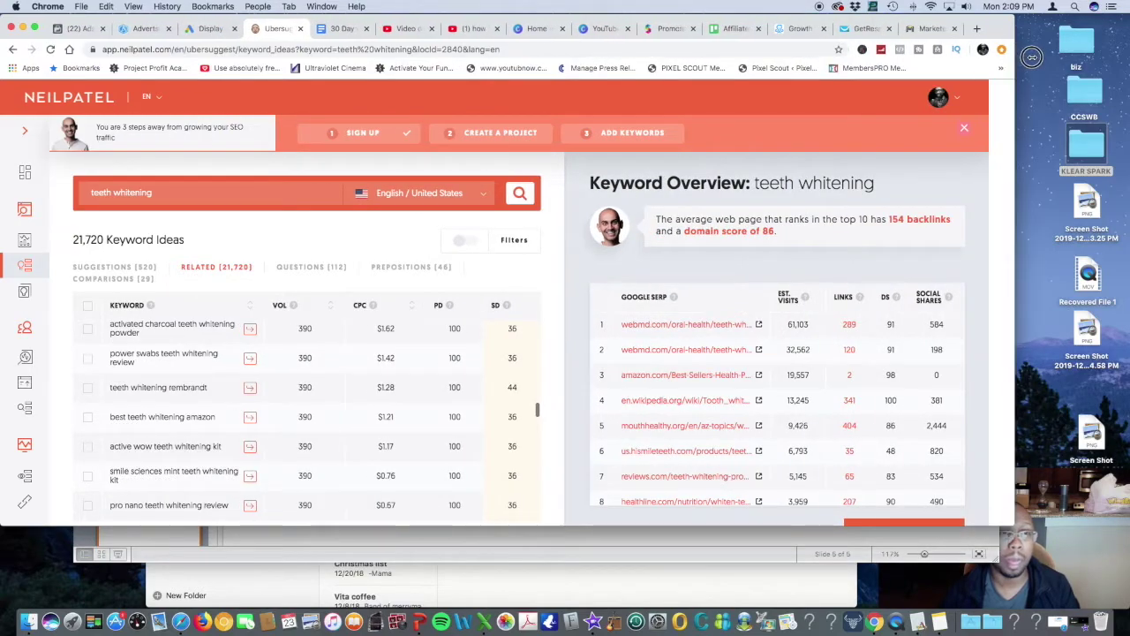
left_click(209, 28)
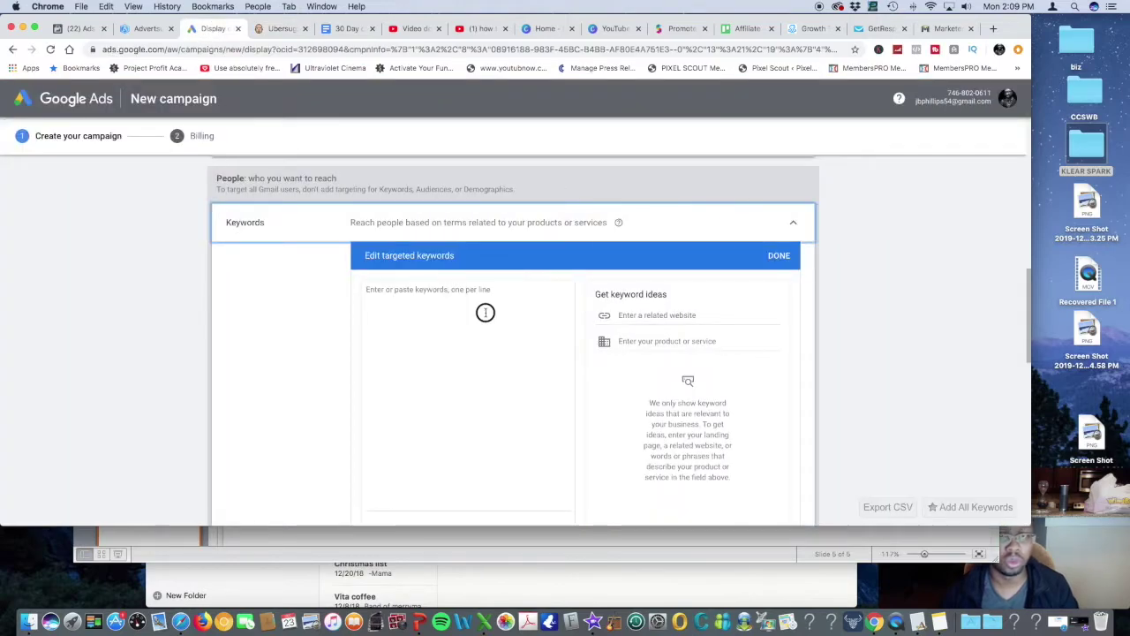
Type teeth whitening, cavity (fixing a typo), tartar and how much is teeth whitening as keywords
left_click(485, 313)
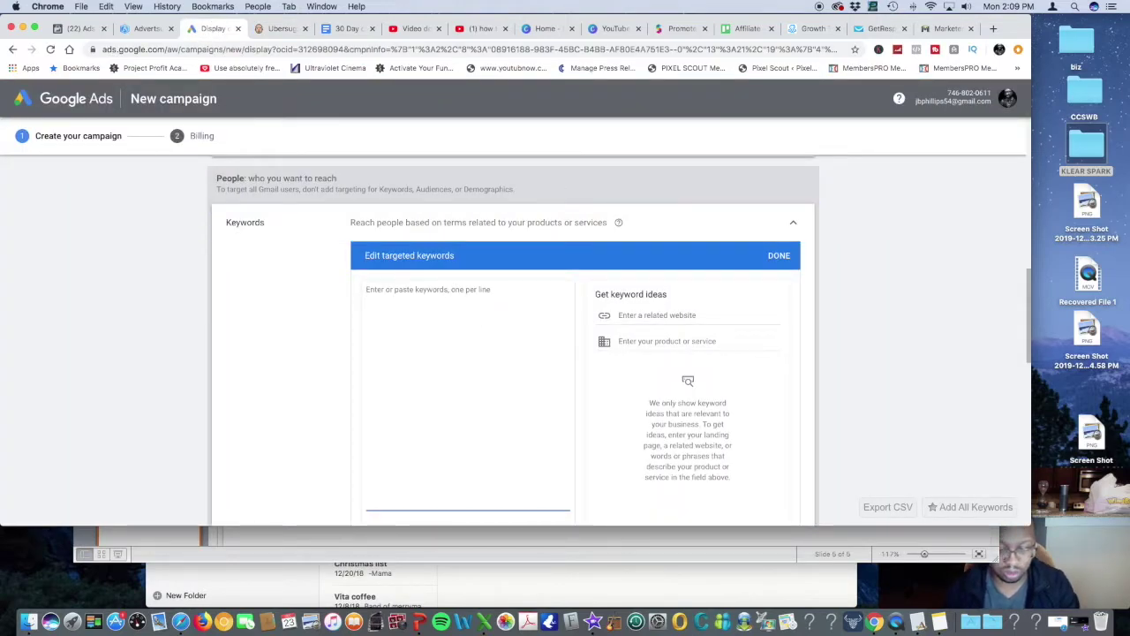
type("teeth white")
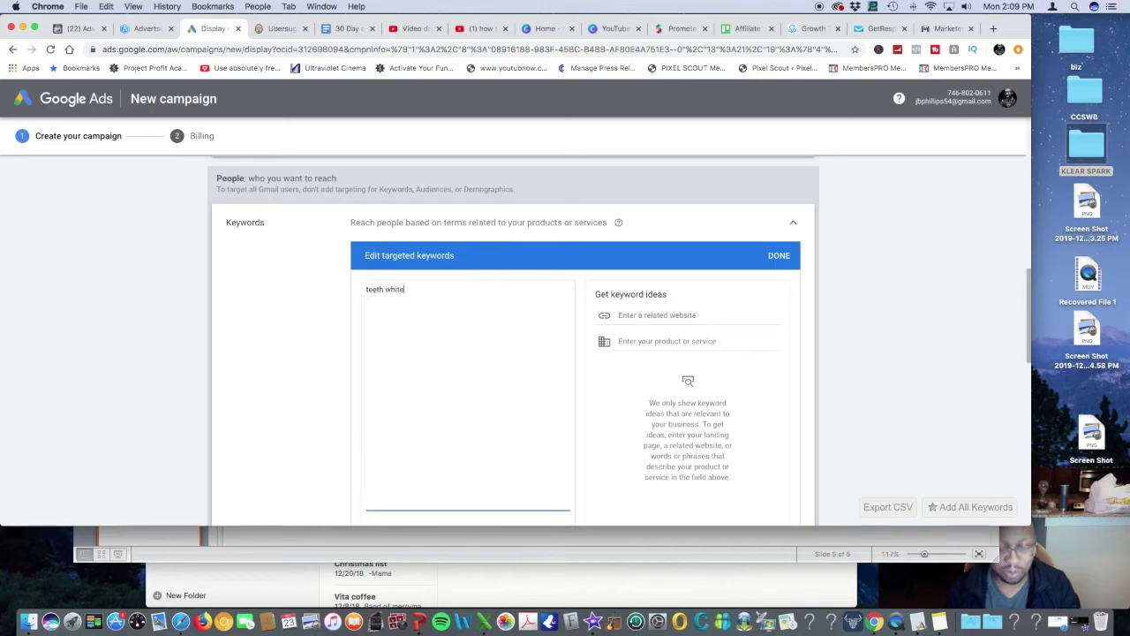
type("ning")
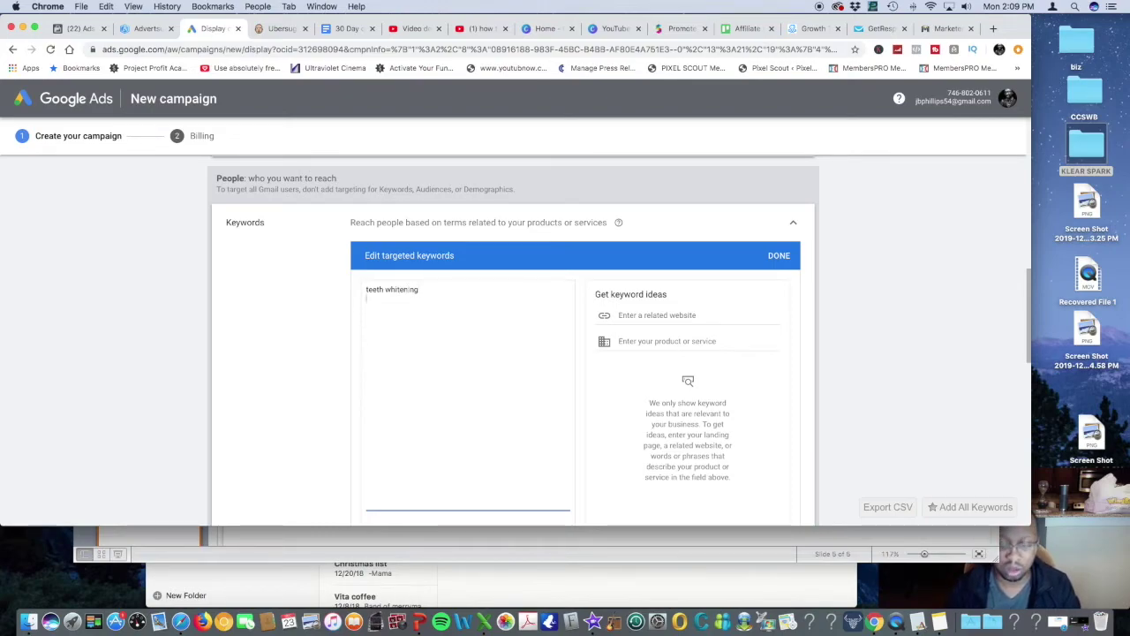
key("Return")
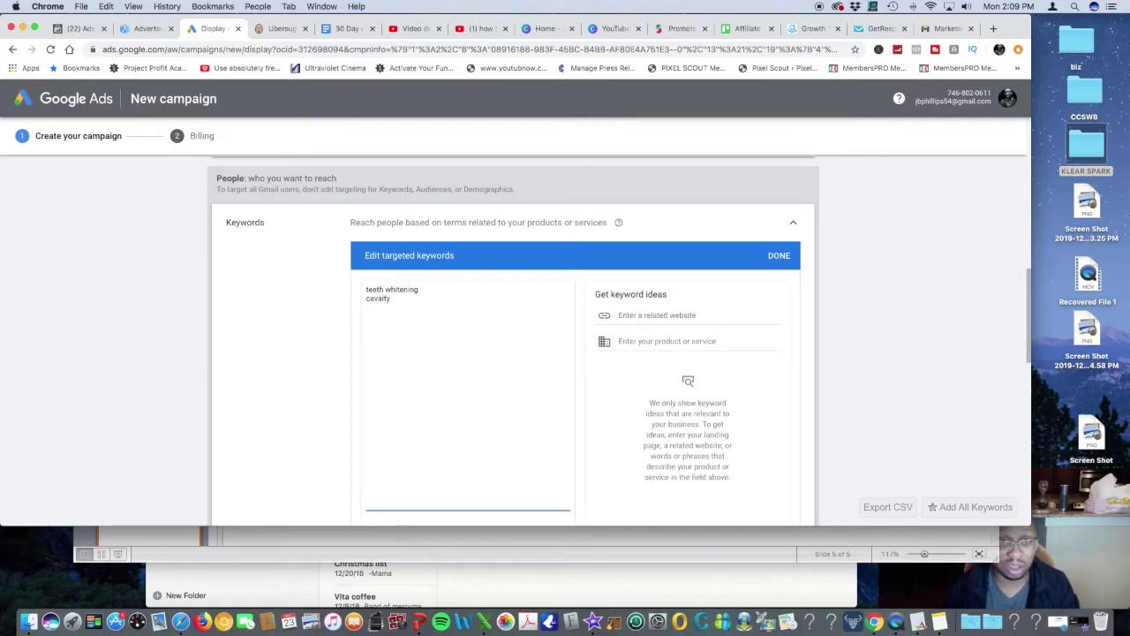
left_click(383, 298)
key("BackSpace")
key("BackSpace")
type("i")
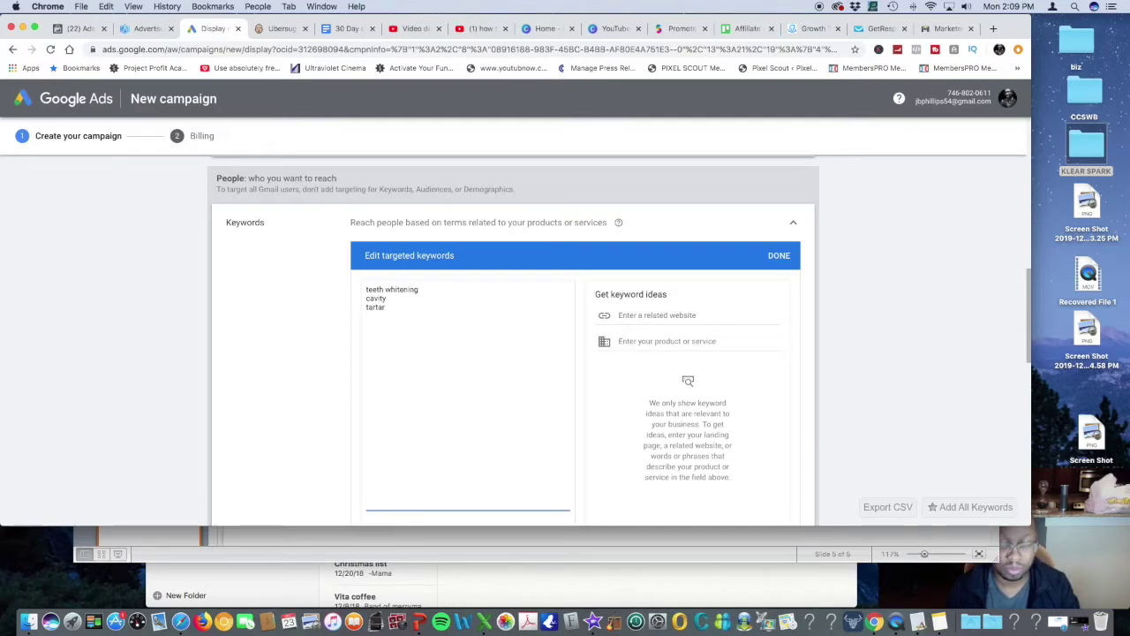
key("Return")
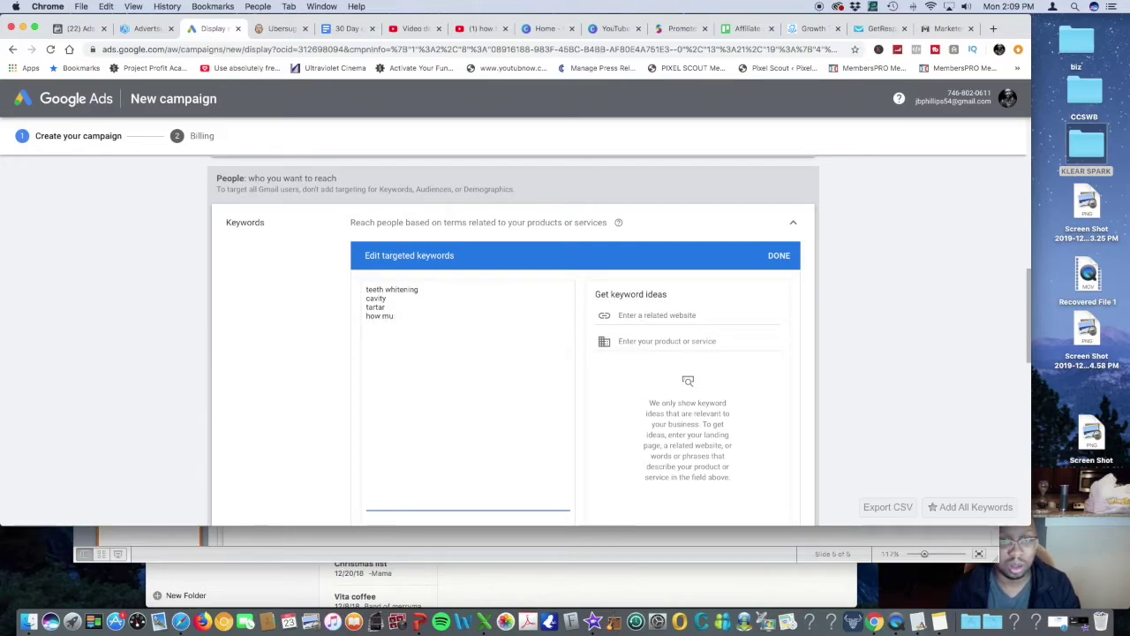
type("how much is teet")
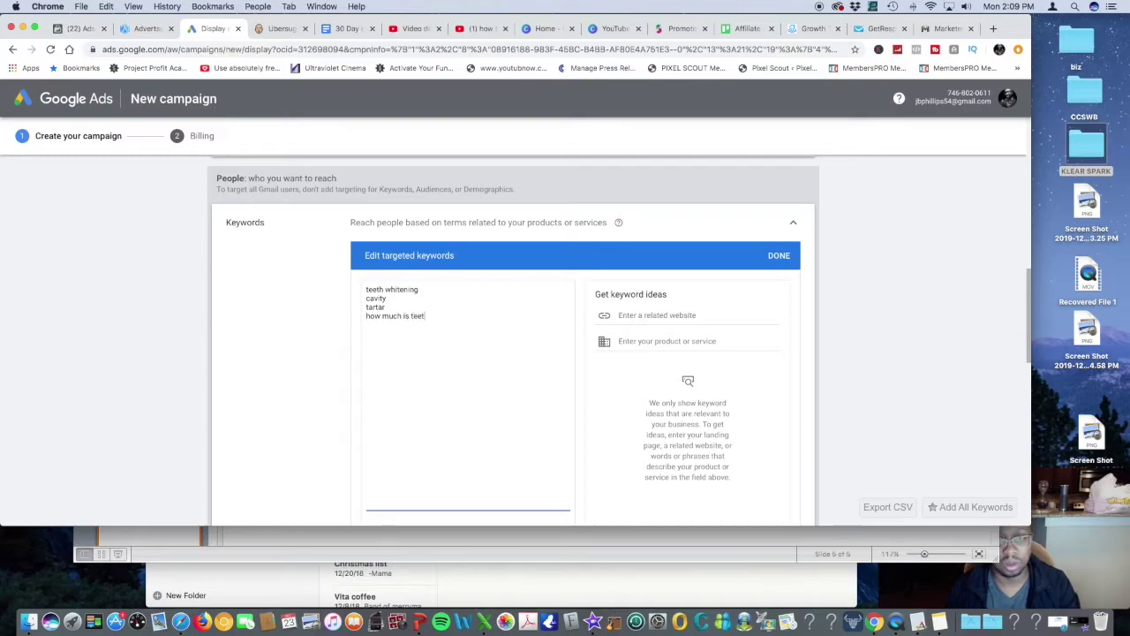
type("h wi")
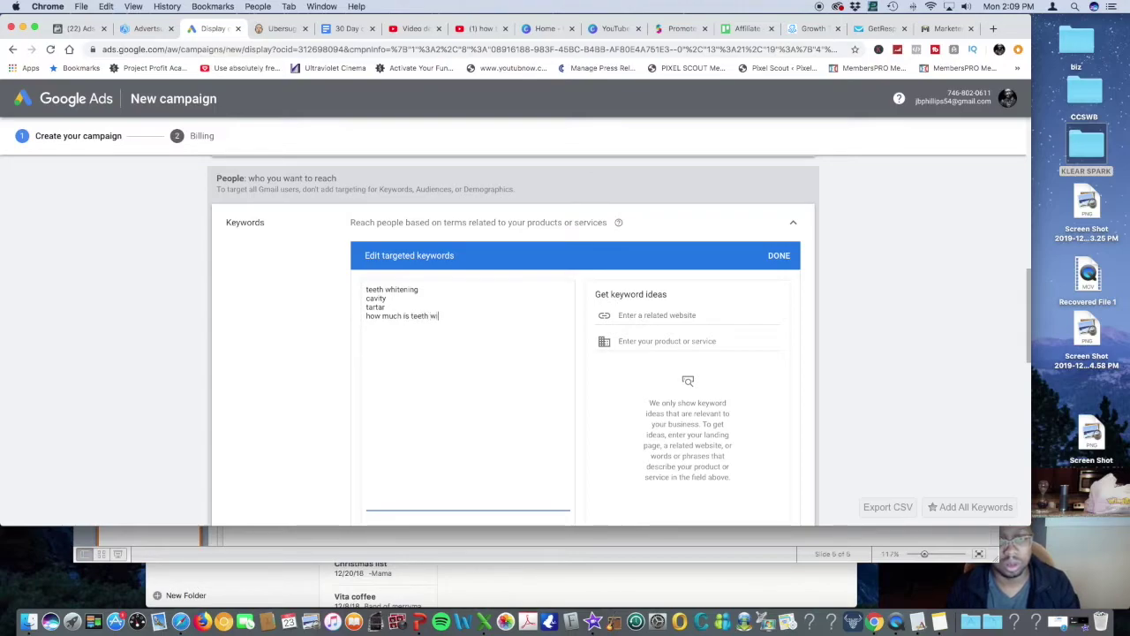
key("BackSpace")
type("hitening")
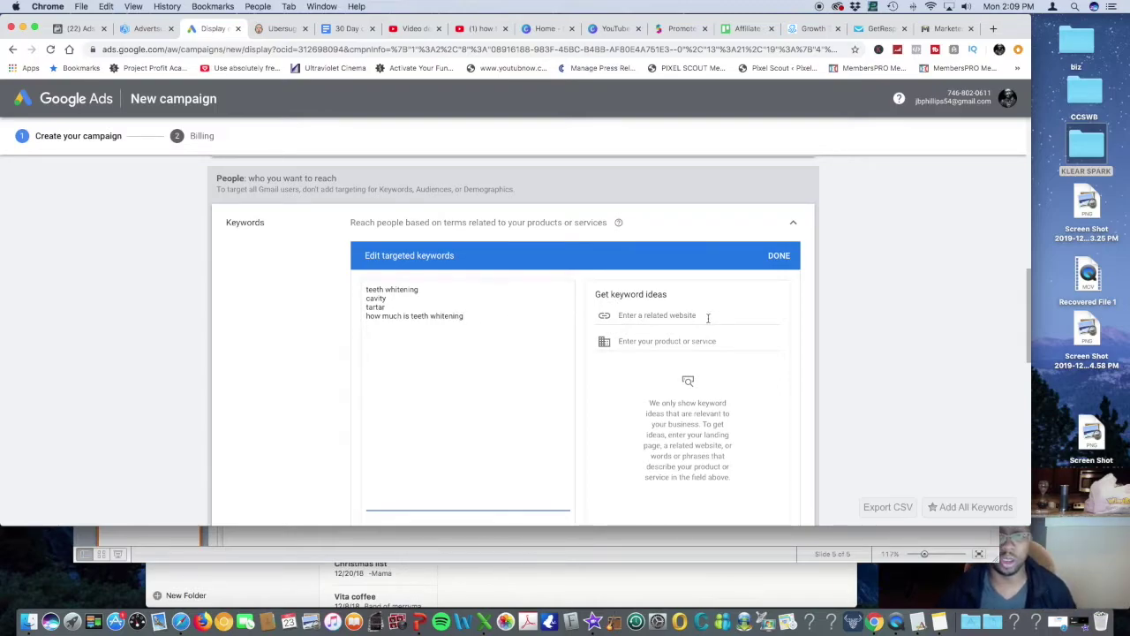
scroll(706, 318, "down", 10)
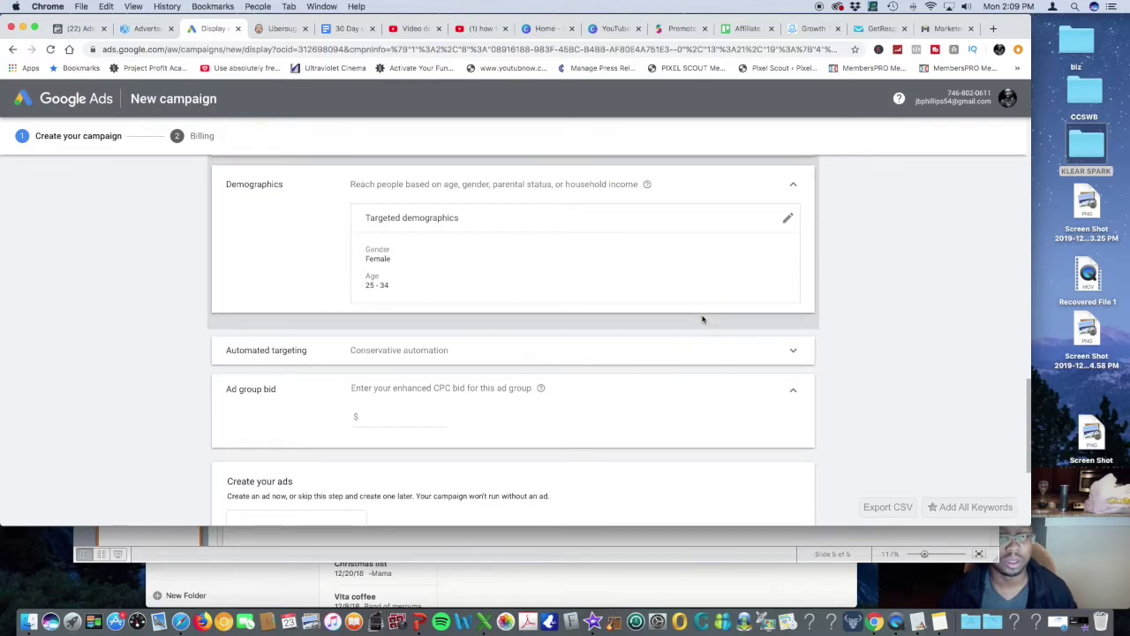
Under Create your ads, start a new Gmail ad and place the cursor in Business name
scroll(703, 316, "up", 3)
scroll(702, 318, "down", 4)
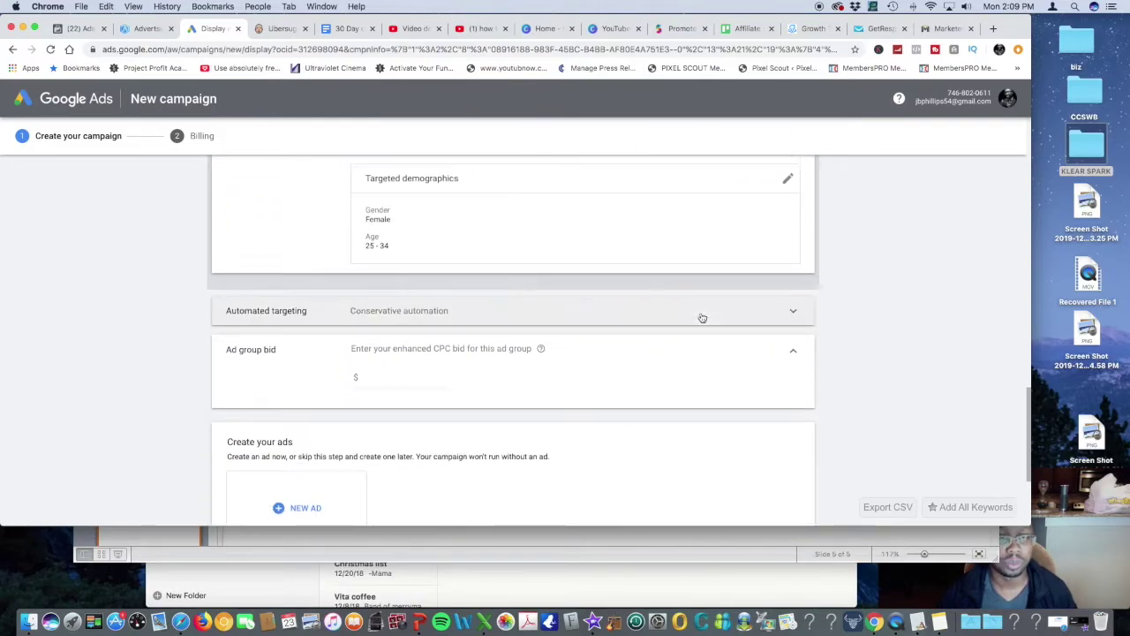
scroll(702, 318, "down", 3)
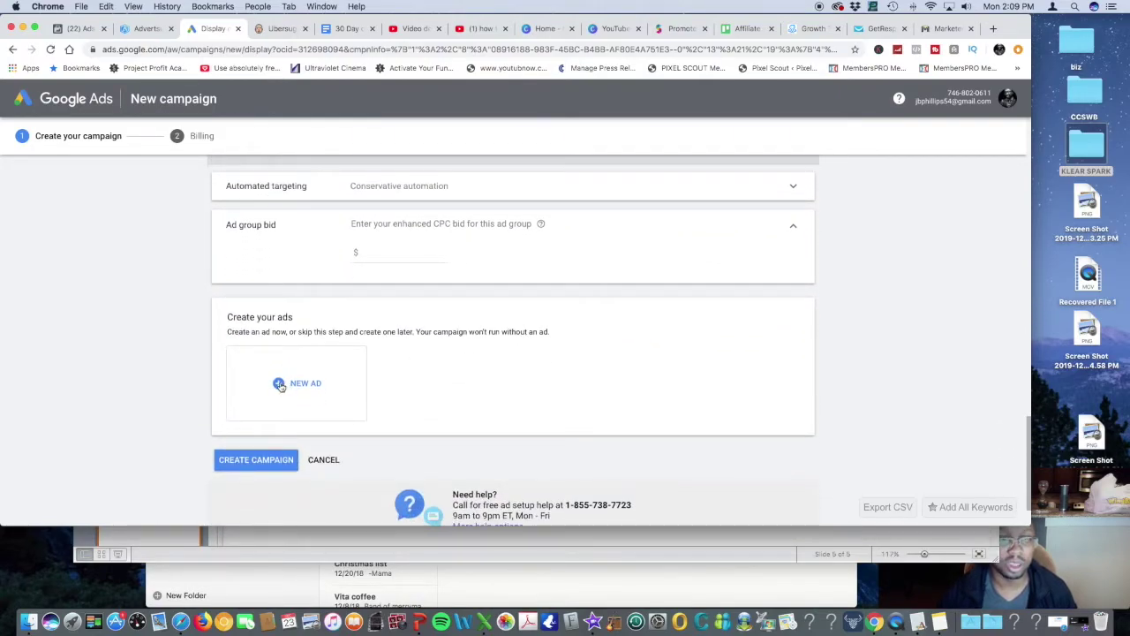
left_click(279, 385)
left_click(295, 362)
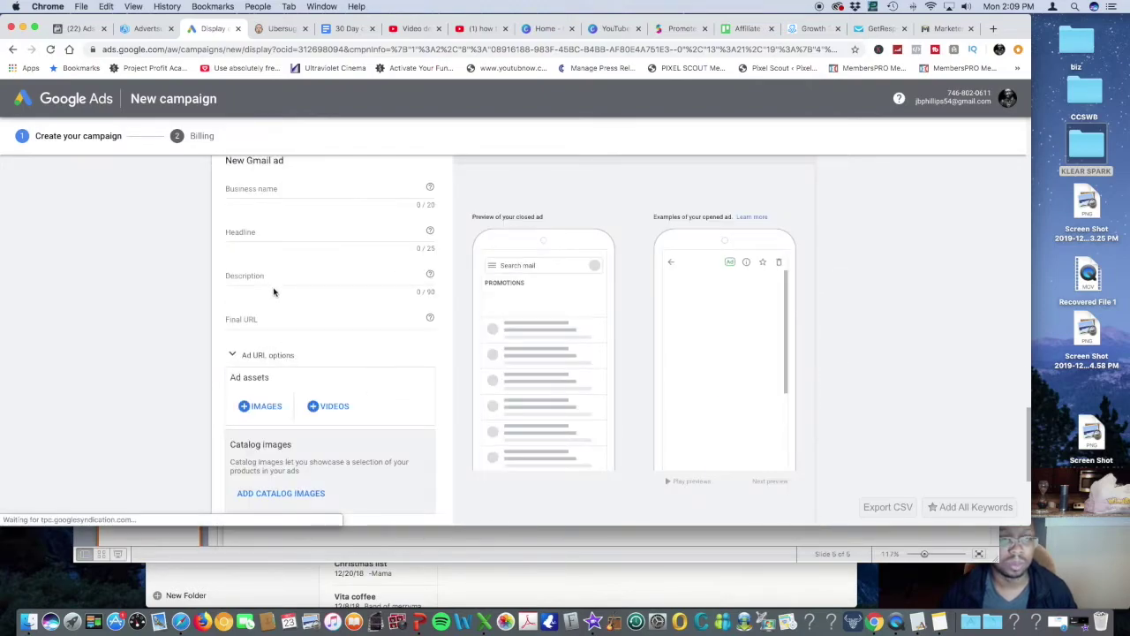
left_click(288, 225)
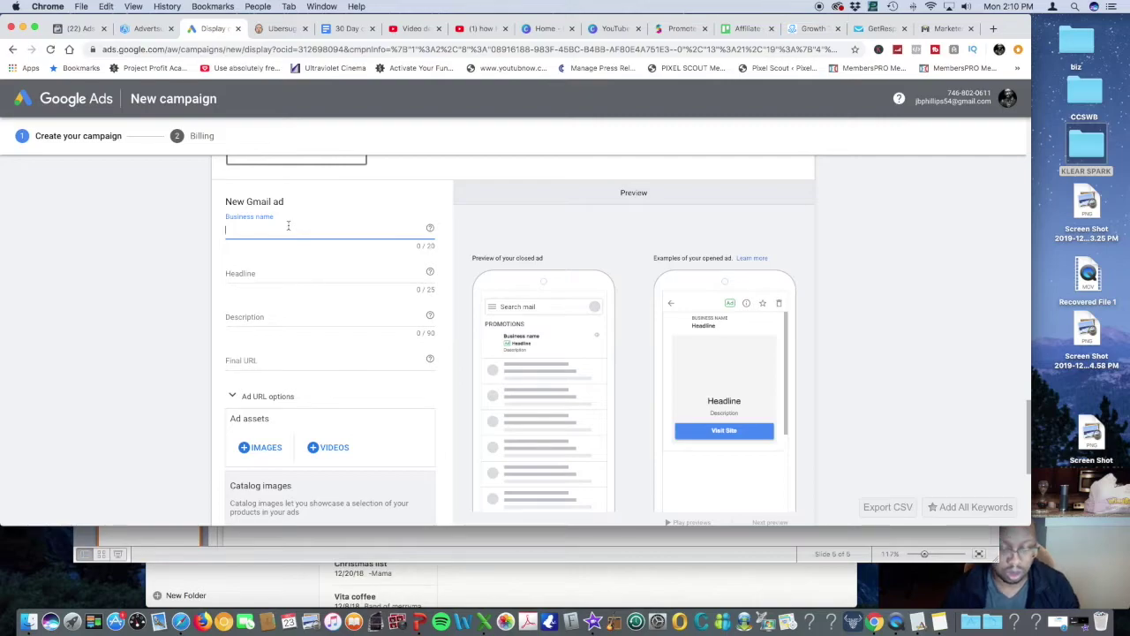
Enter business name 'Dr kate Dentisty' and headline '6 Months Free Whitening'
type("Dr kate")
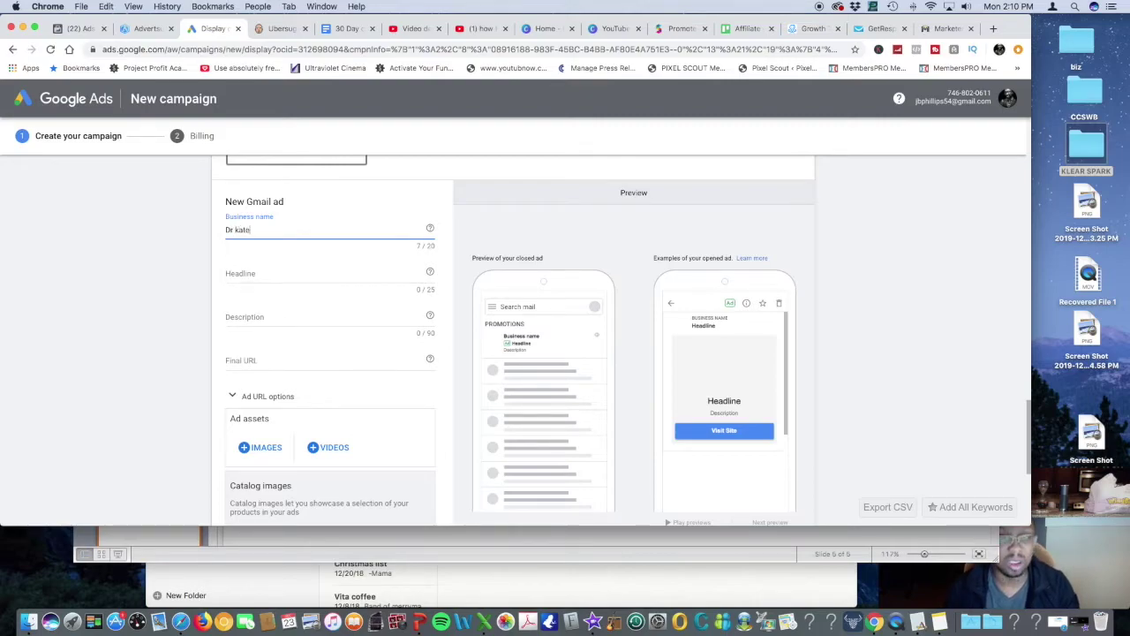
type(" Den")
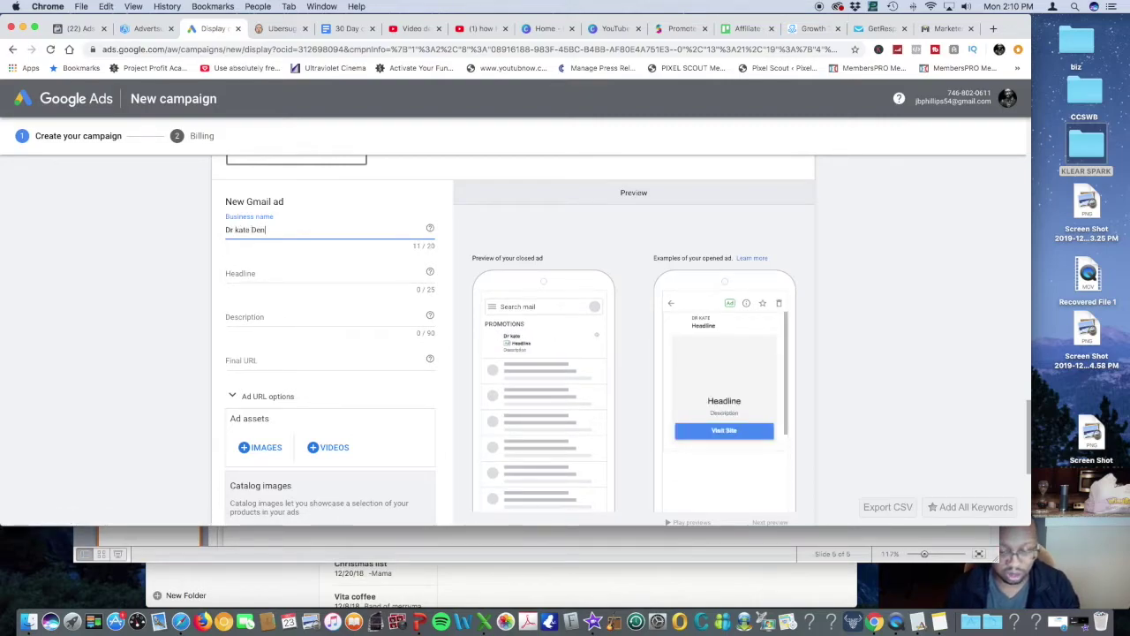
type("tisty")
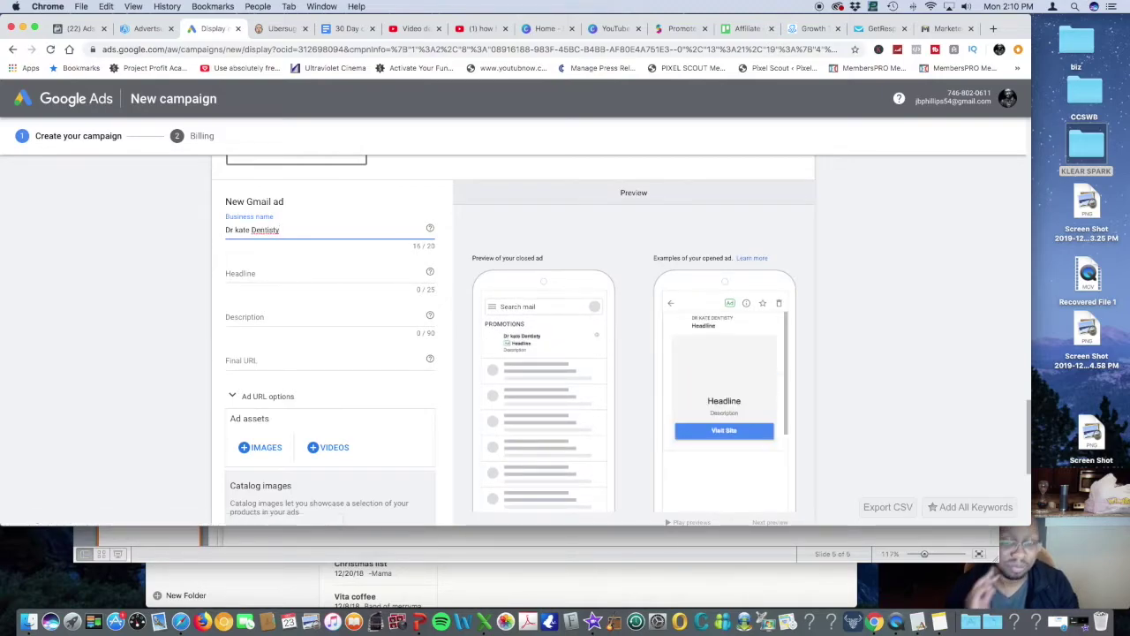
left_click(251, 274)
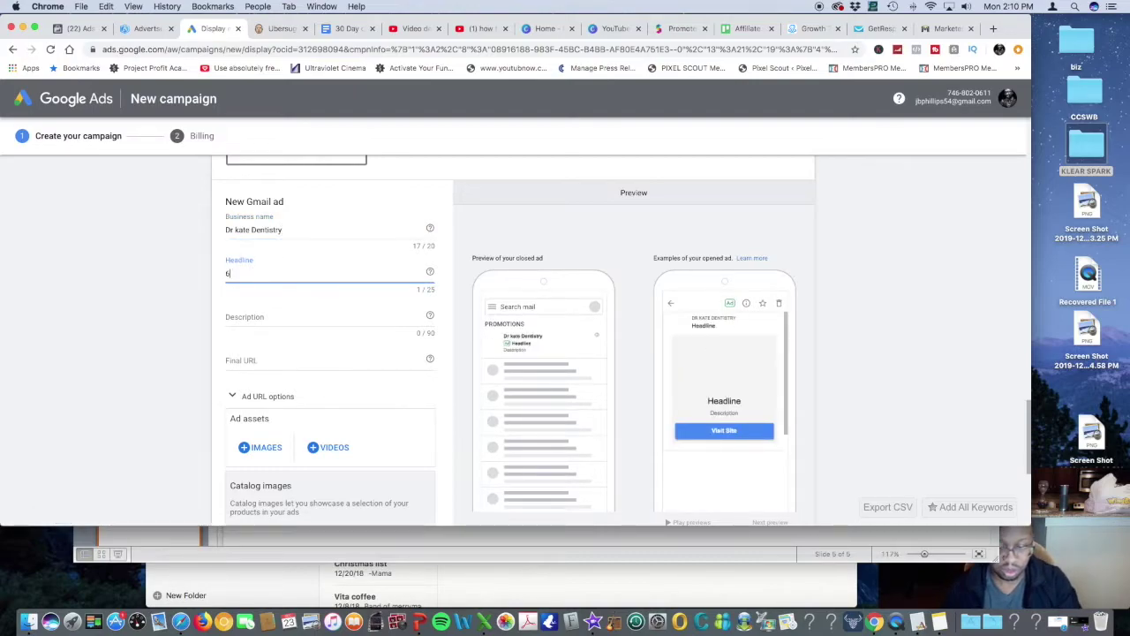
type("6 MOnths Free")
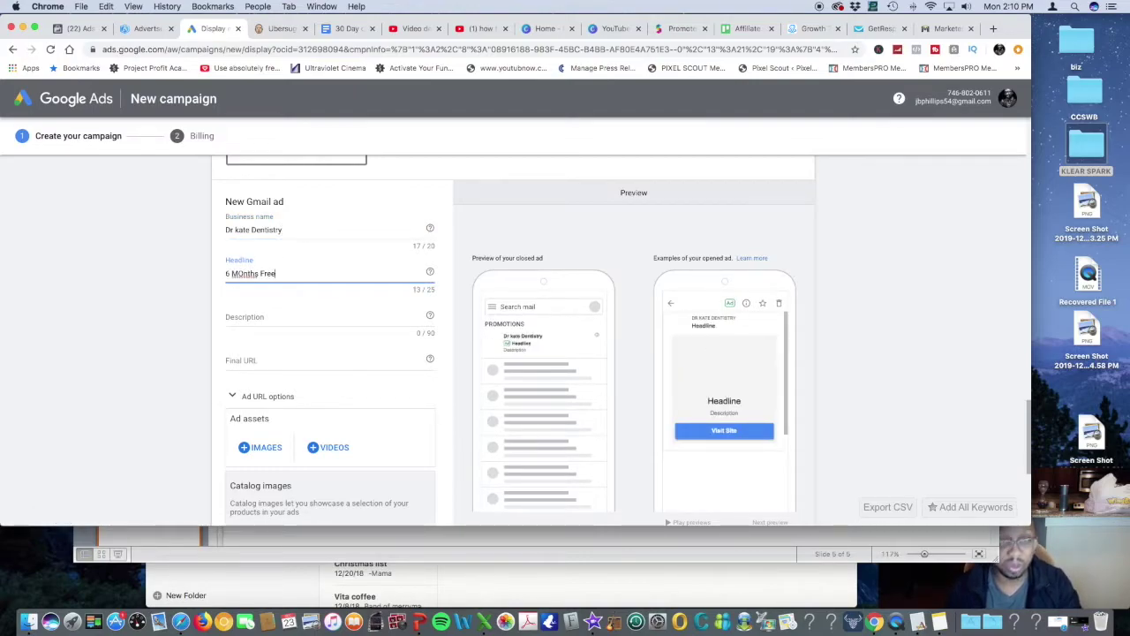
type(" W")
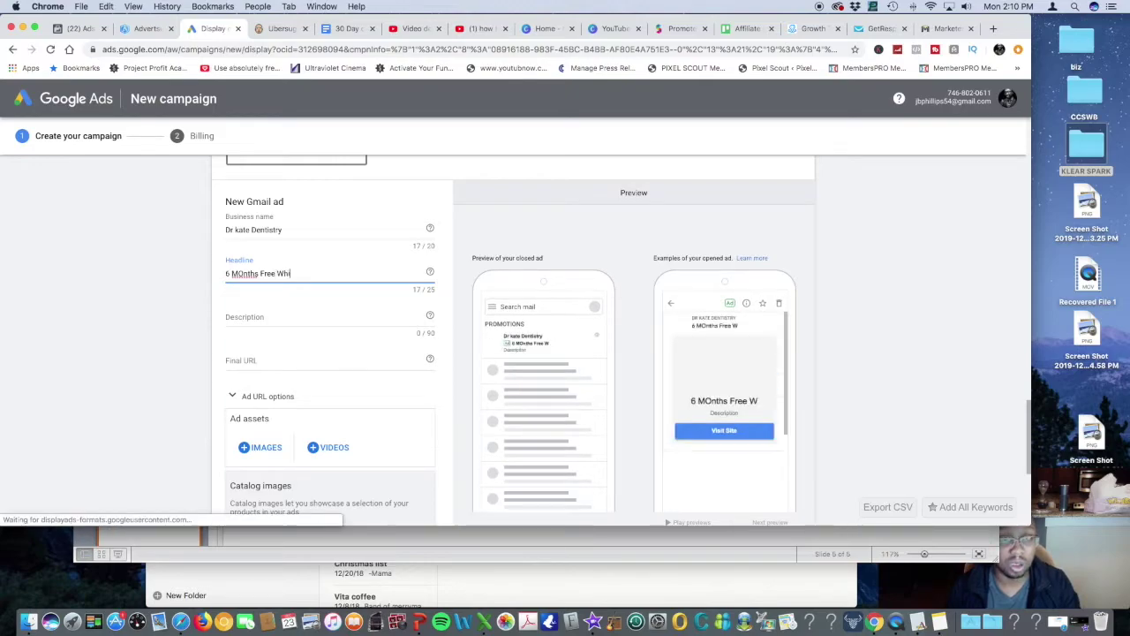
type("hitening")
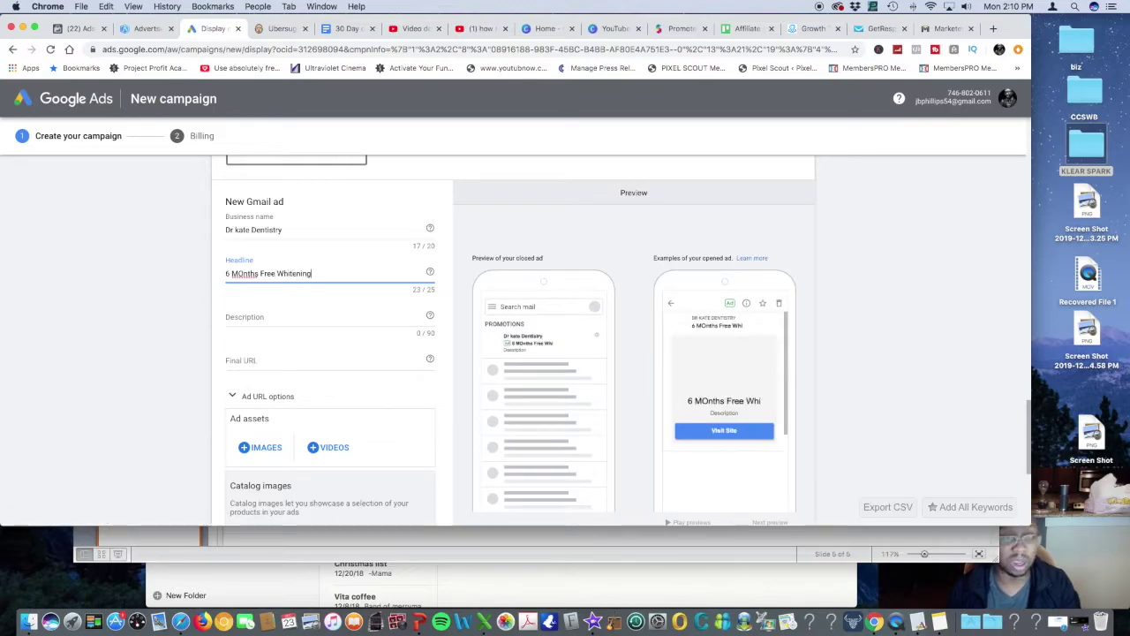
left_click(244, 273)
key("BackSpace")
type("o")
Write the description 'We have been bringing brighter smiles to the DFW area for the past 8 years. Call' plus a phone number
left_click(264, 316)
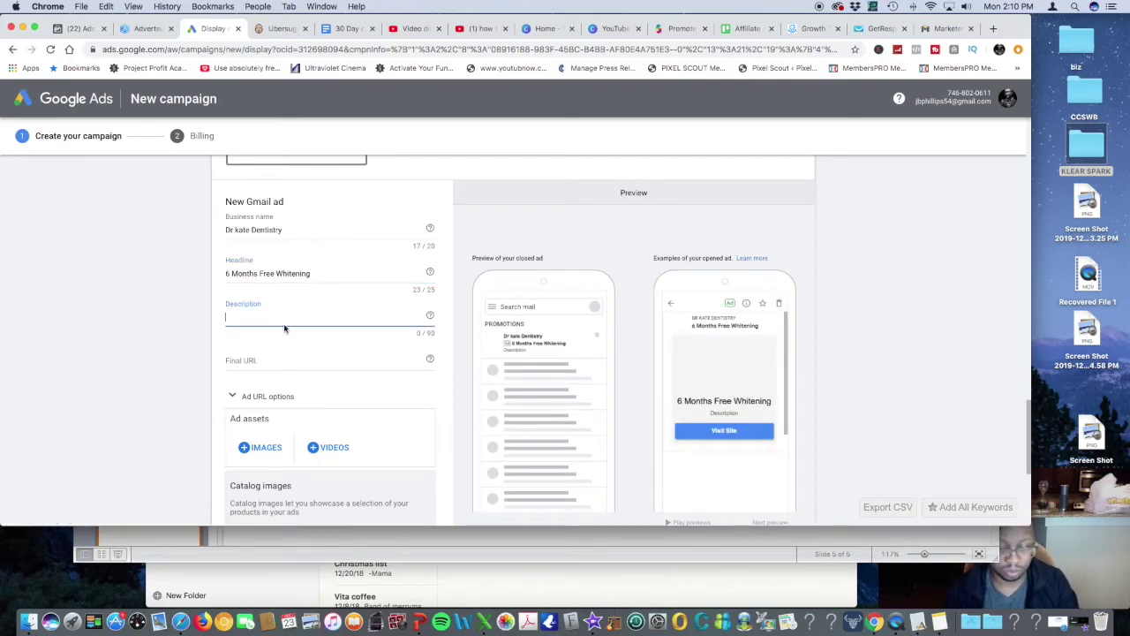
type("We haev been in business fo")
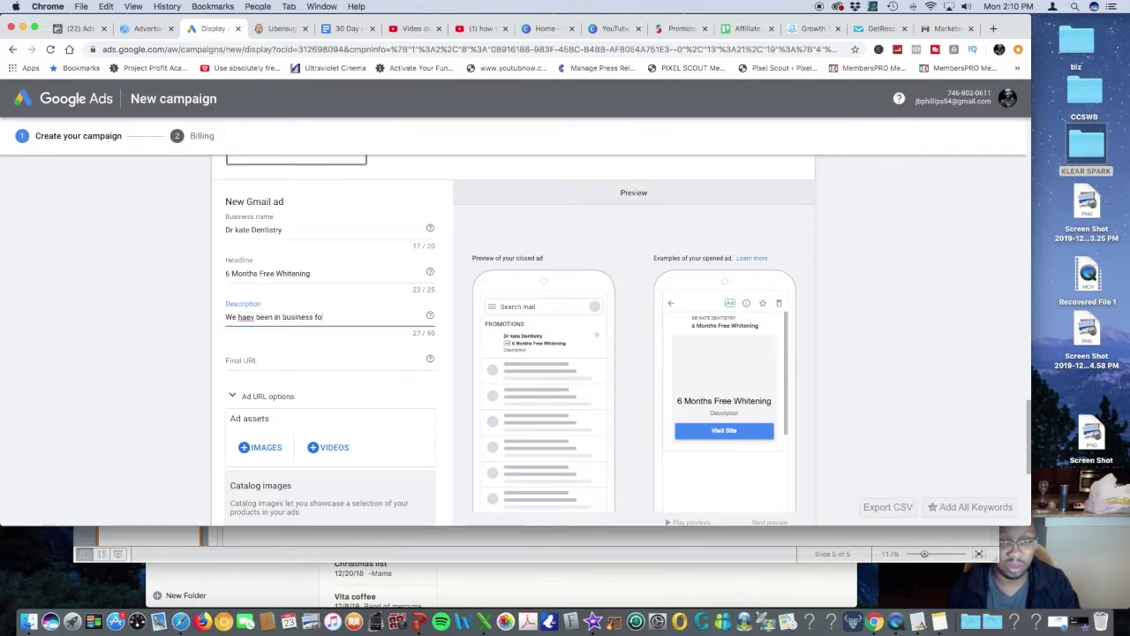
type("r the past 8 years")
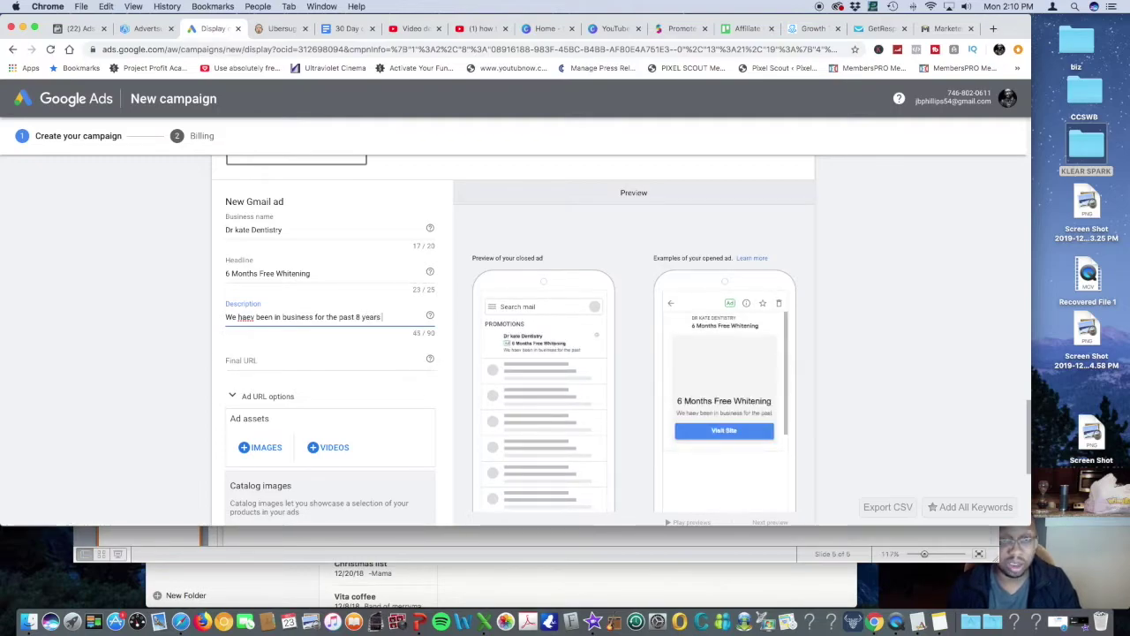
type("in the D")
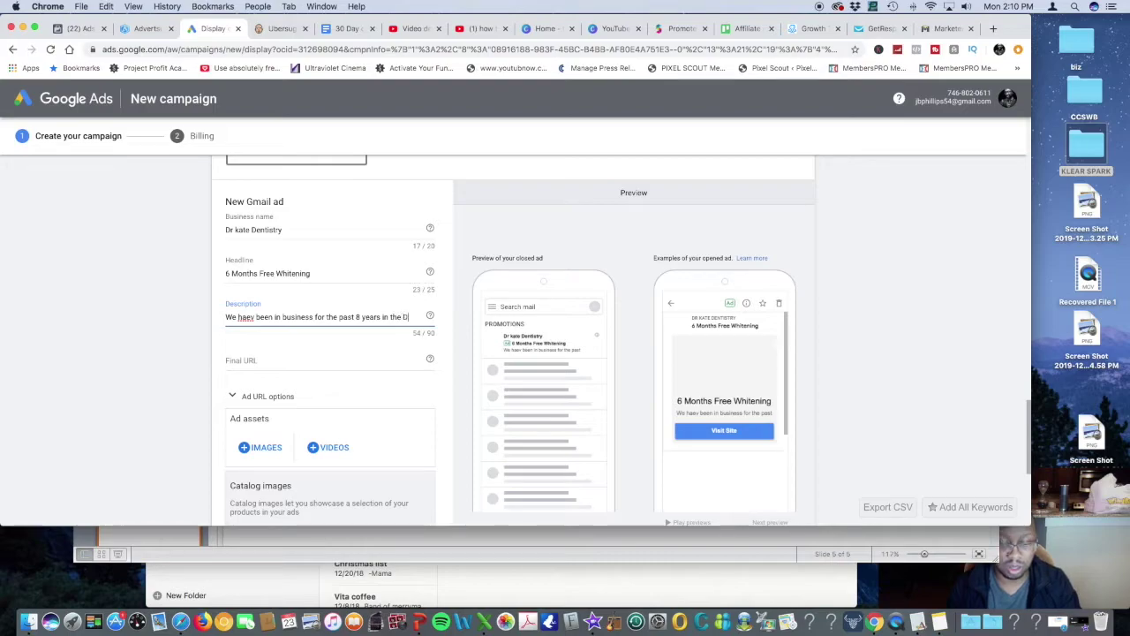
type("FW area.")
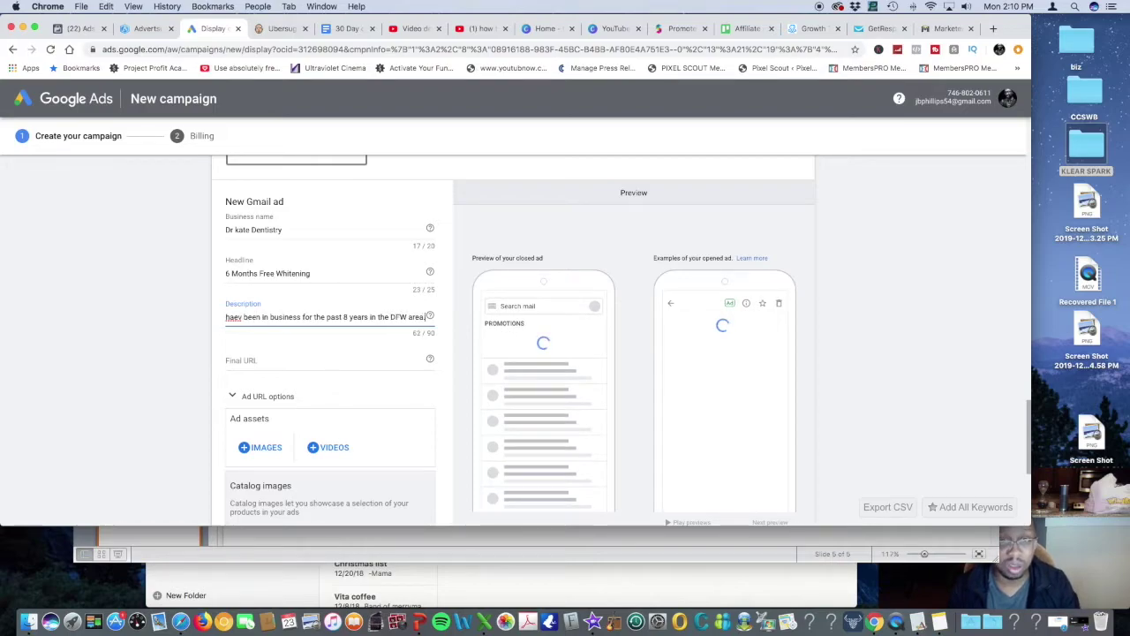
left_click(244, 318)
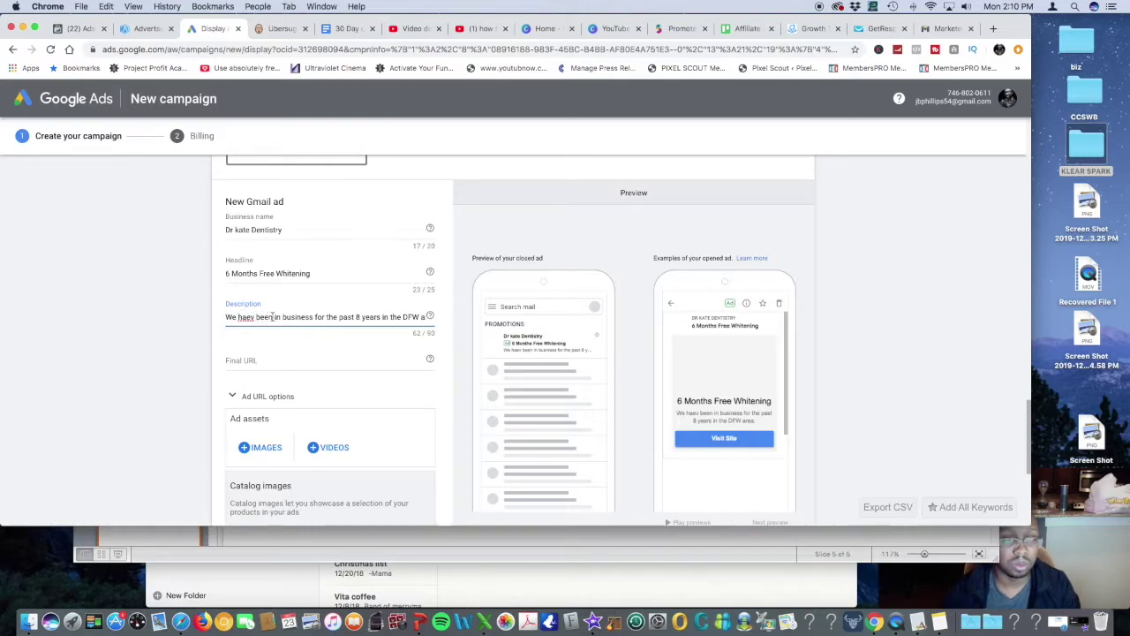
left_click_drag(281, 316, 237, 316)
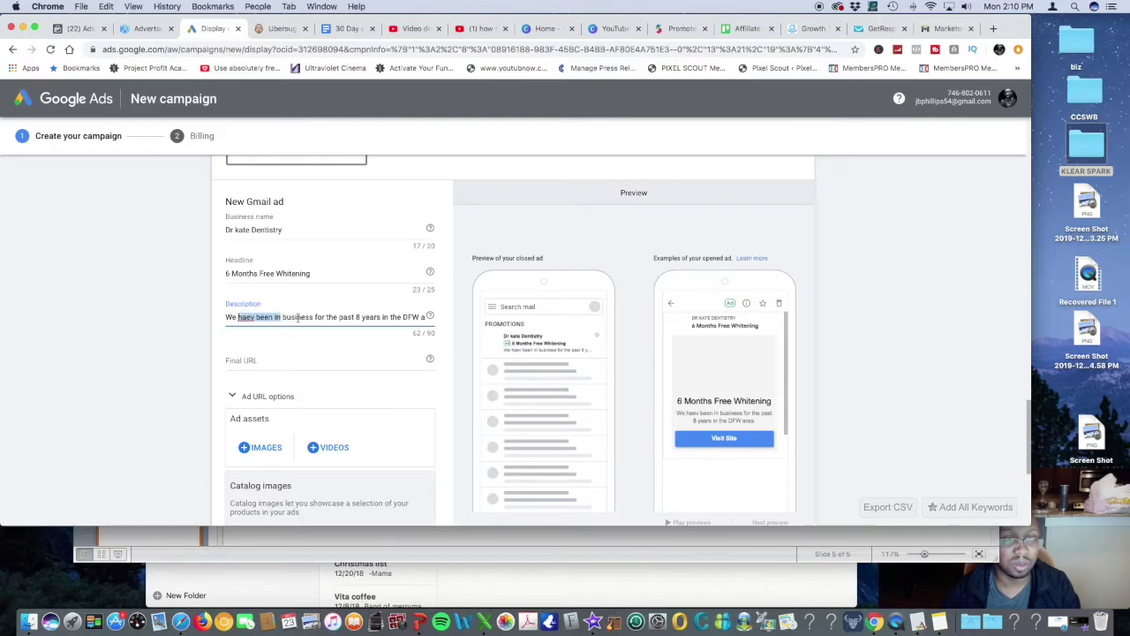
left_click_drag(314, 318, 239, 316)
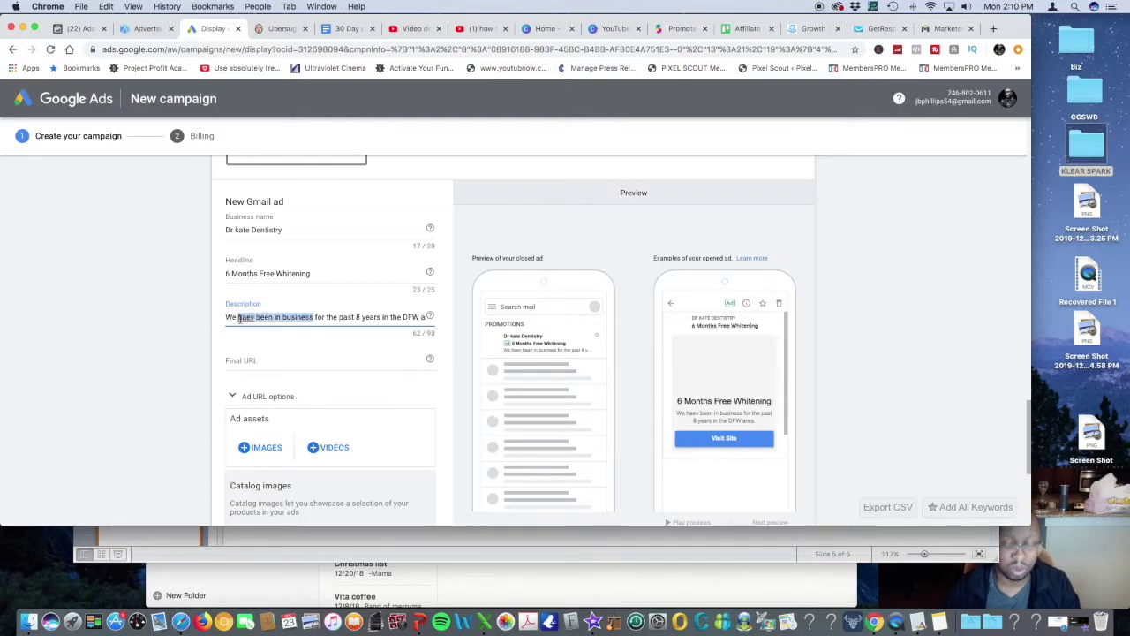
type("have ")
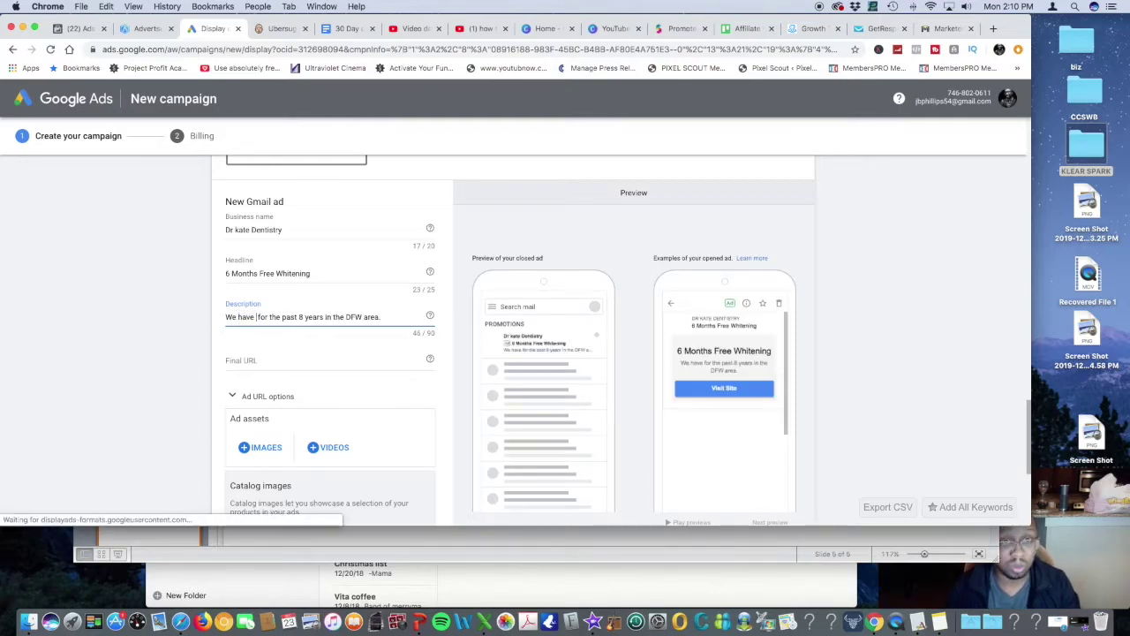
type("been bring")
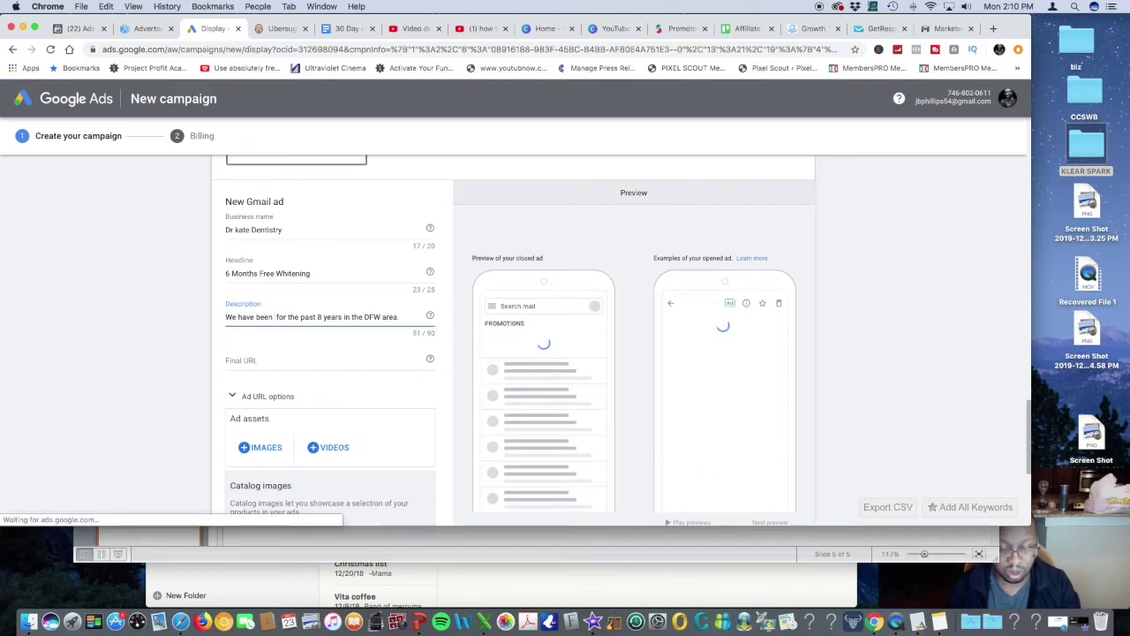
type("in bright")
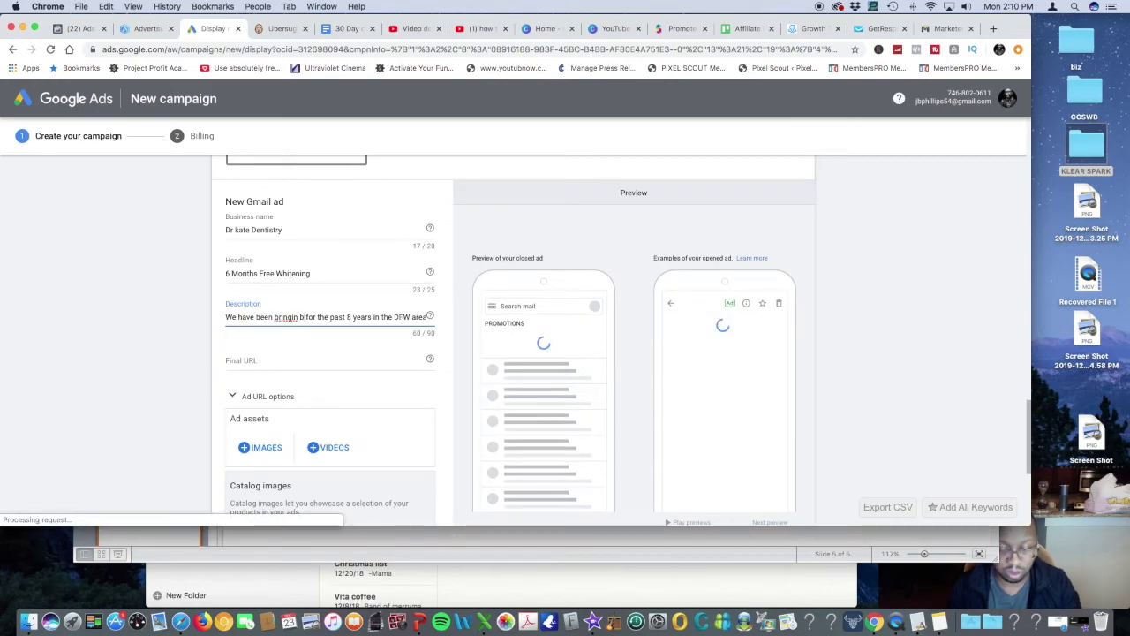
type("er smile")
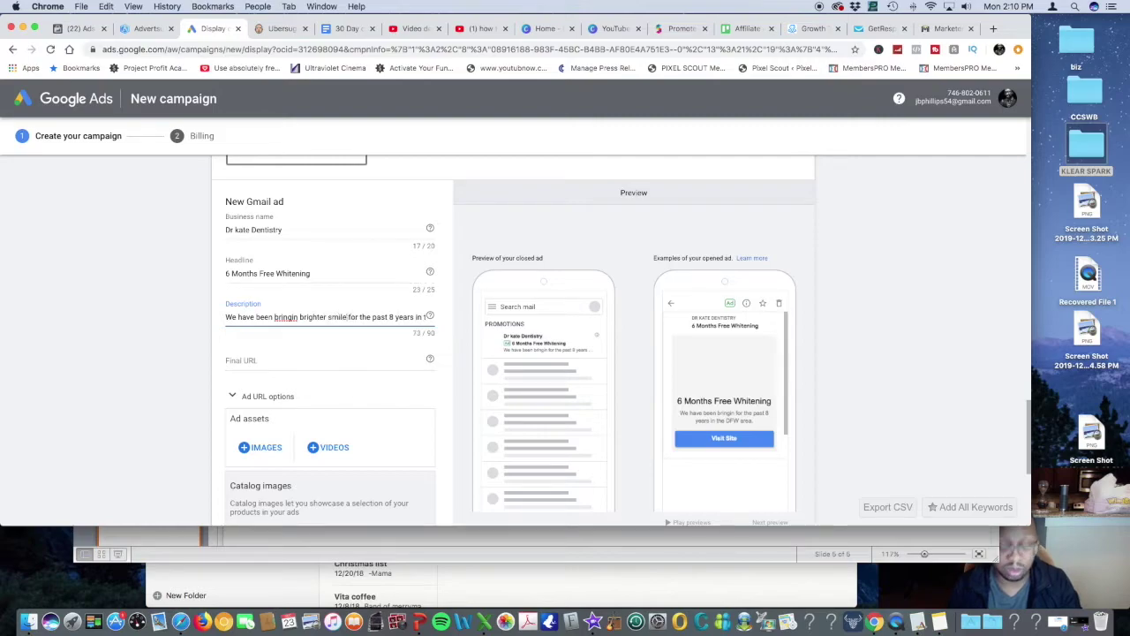
left_click(351, 317)
type("s")
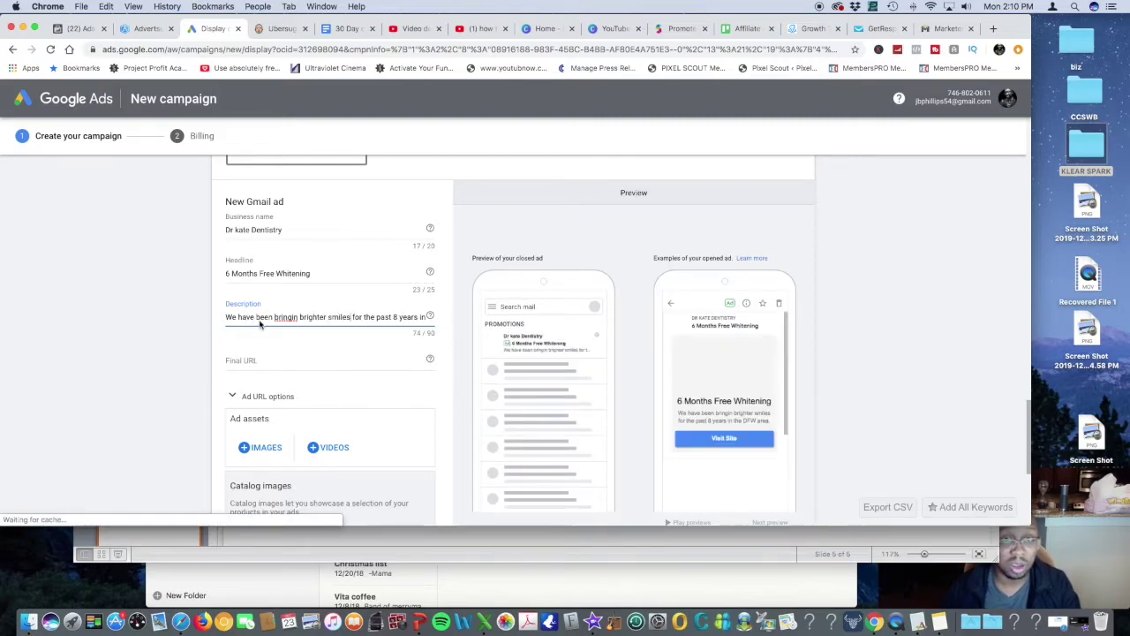
left_click_drag(353, 317, 454, 320)
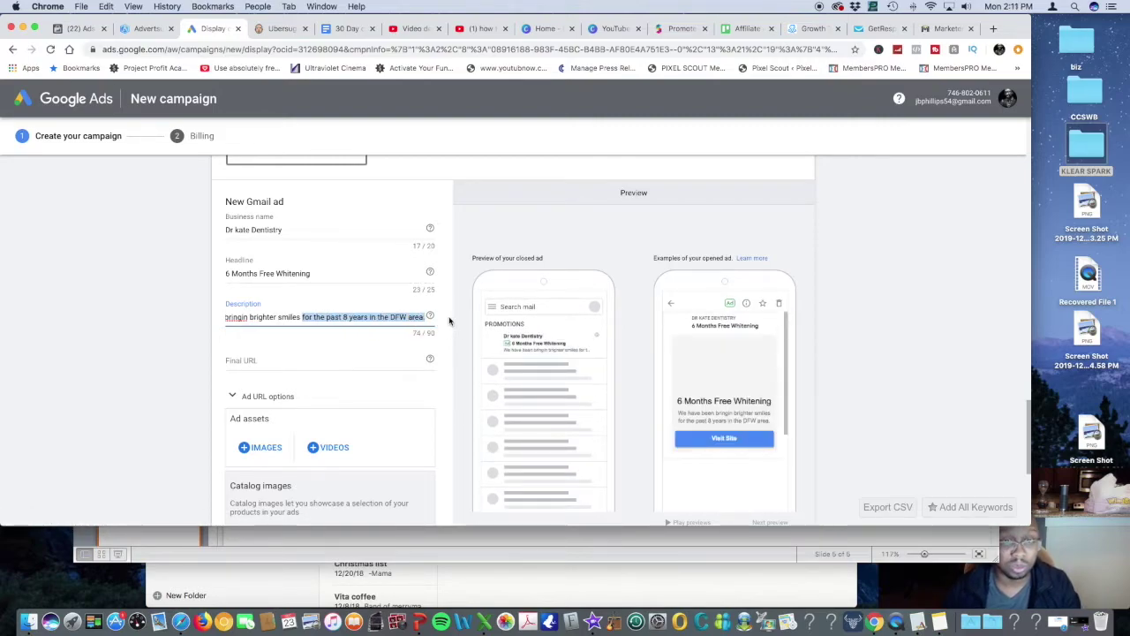
type("to th")
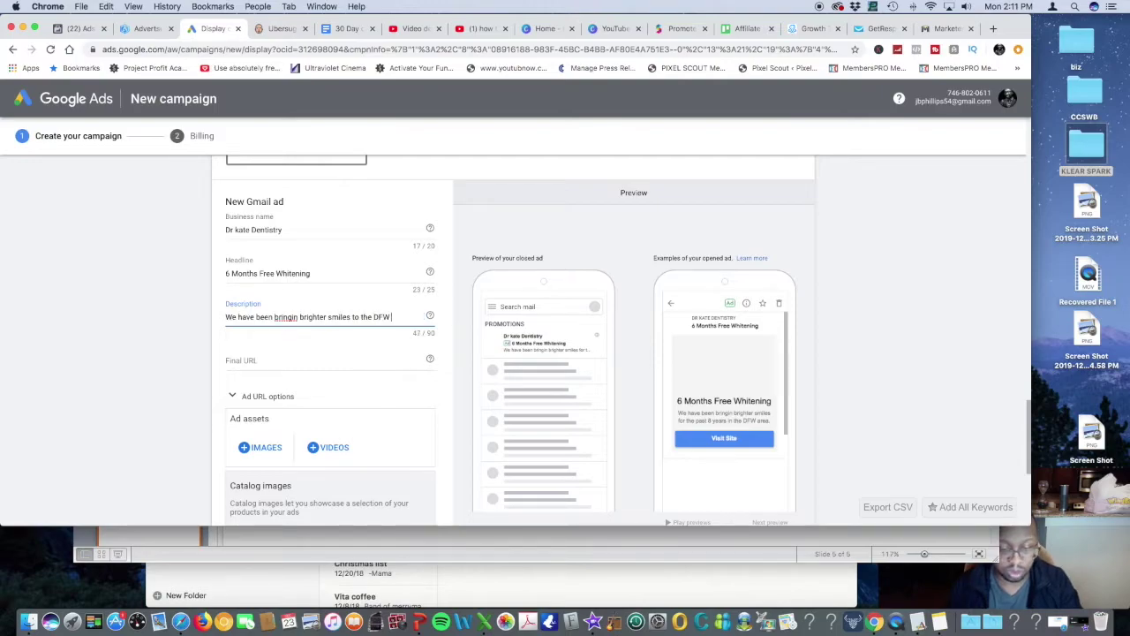
type("e DFW area for the past")
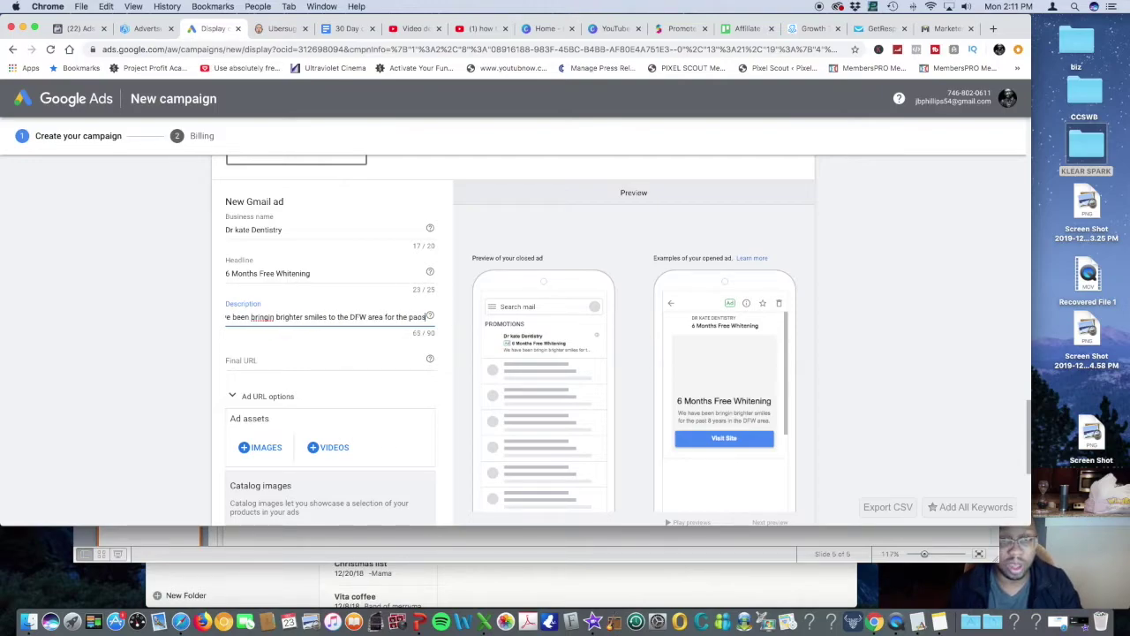
type(" 8")
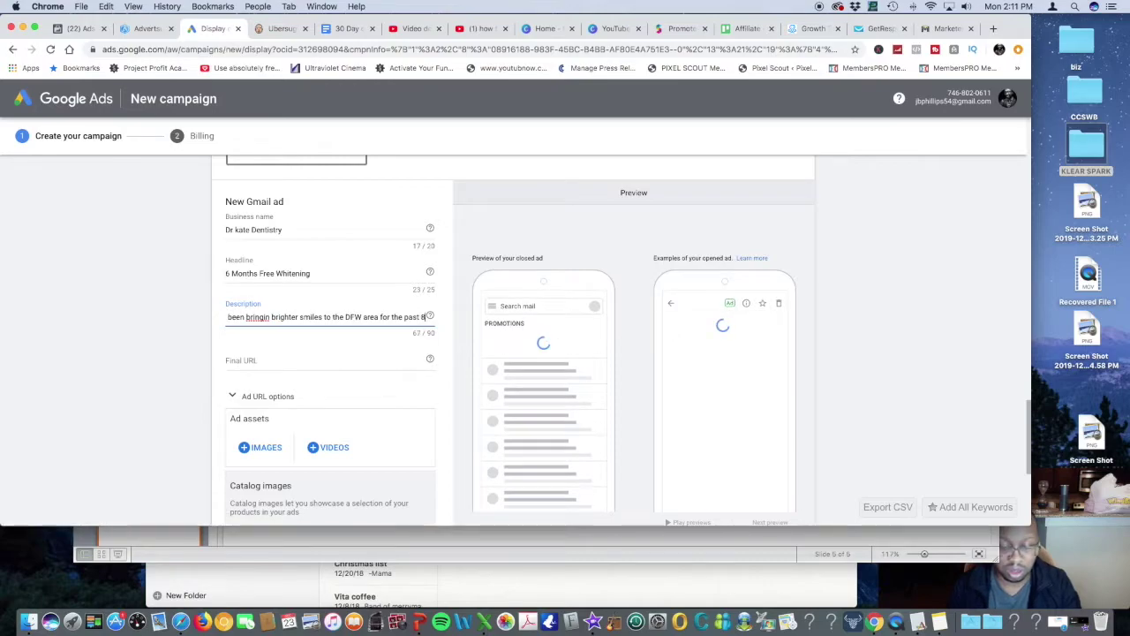
type(" years. Call")
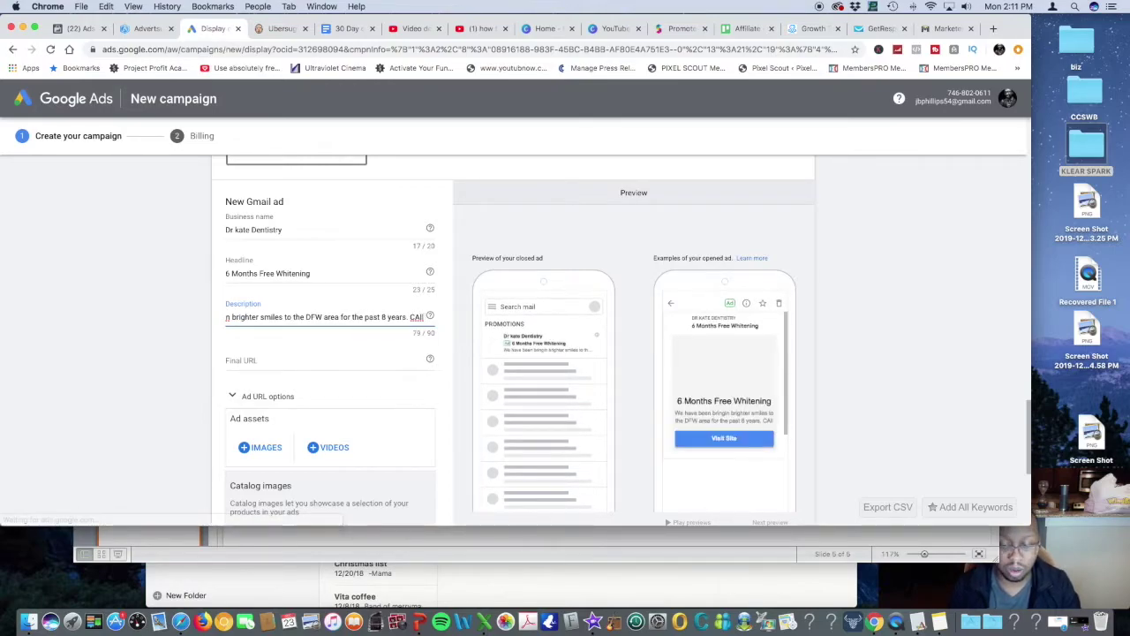
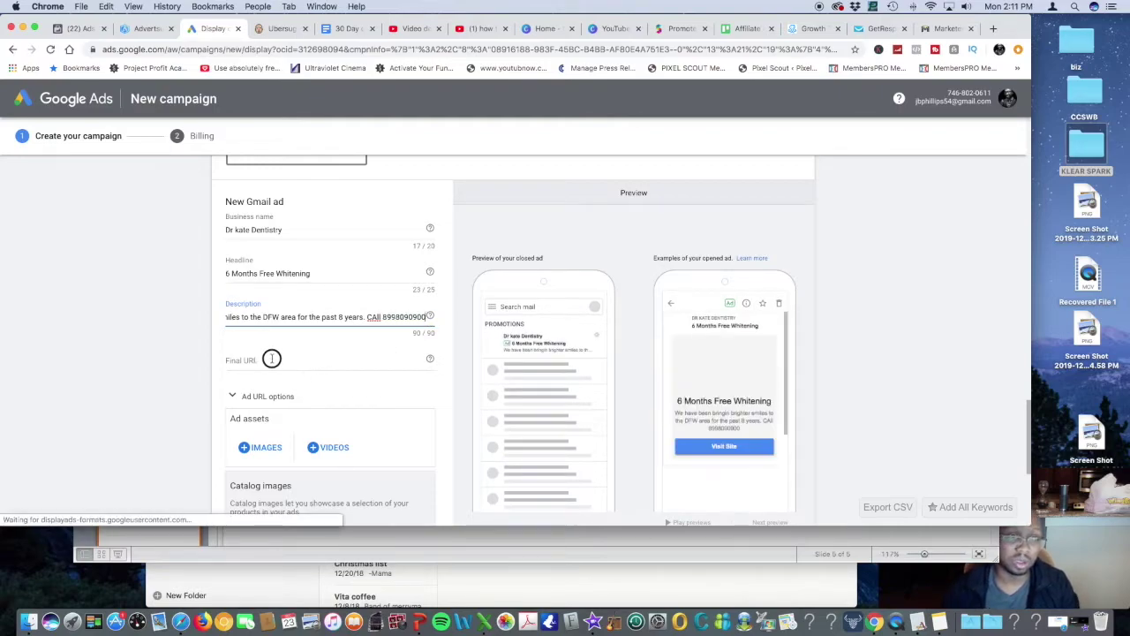
left_click(271, 357)
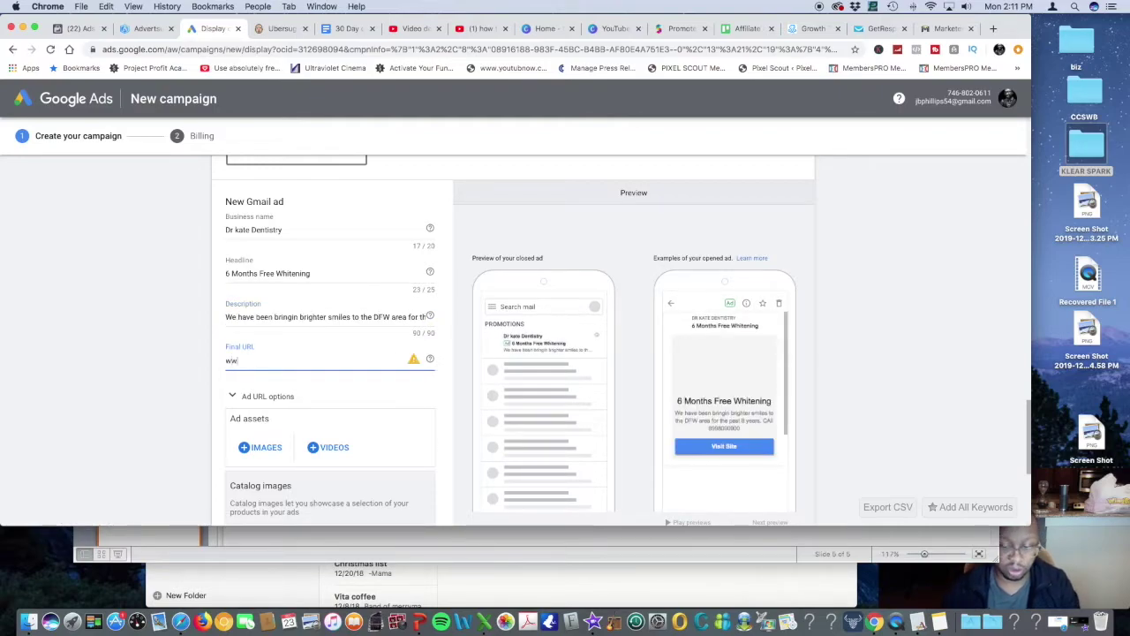
type("www.google")
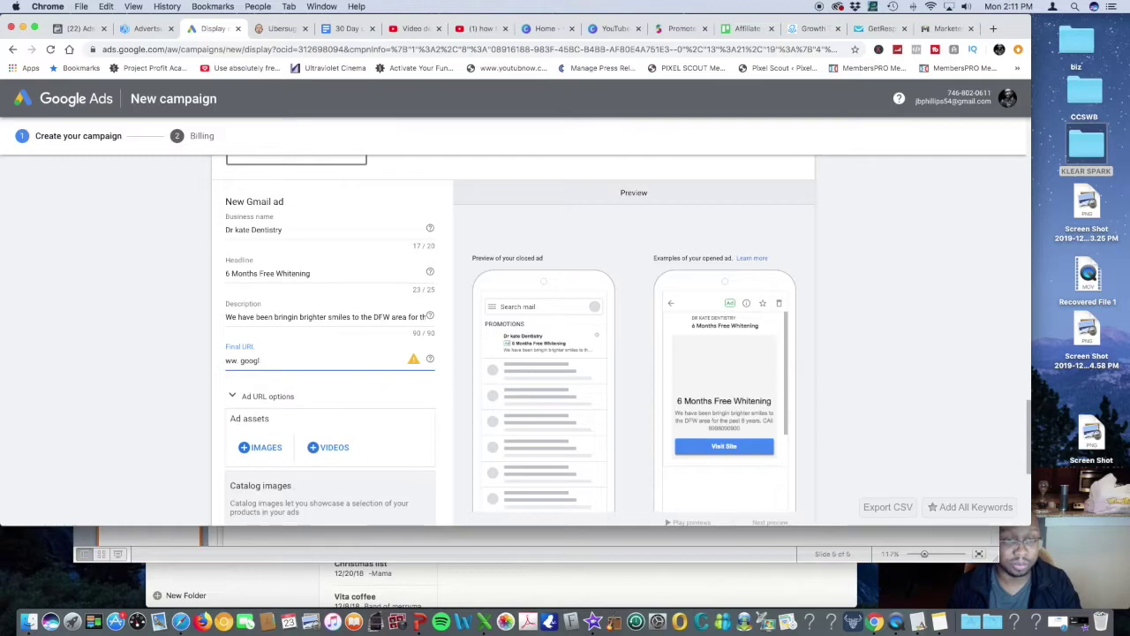
key("BackSpace")
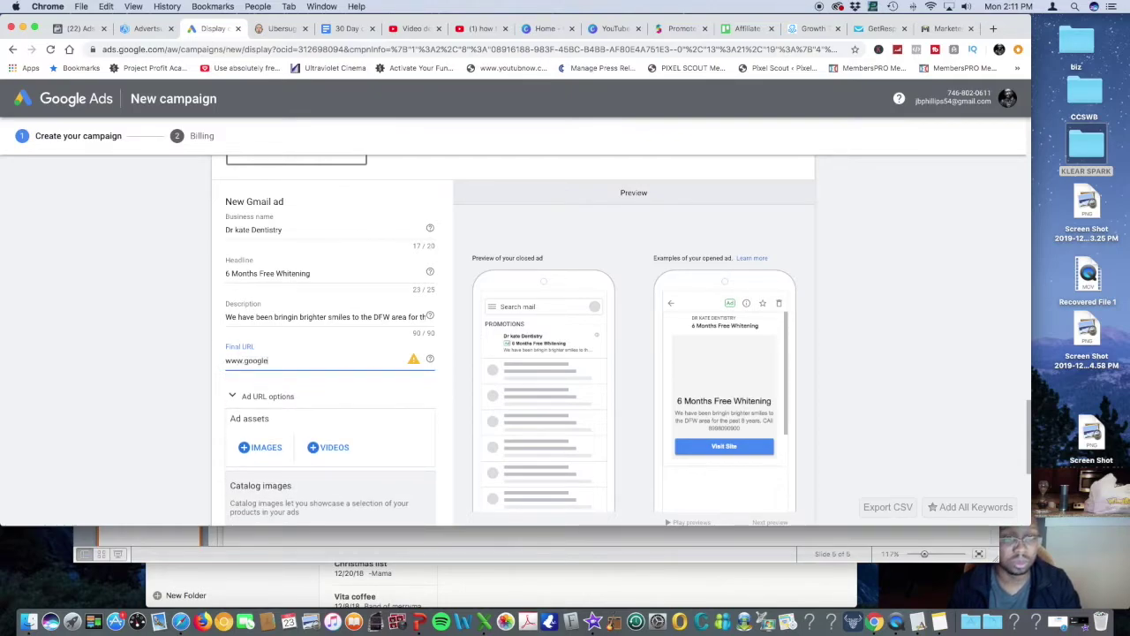
type(".com")
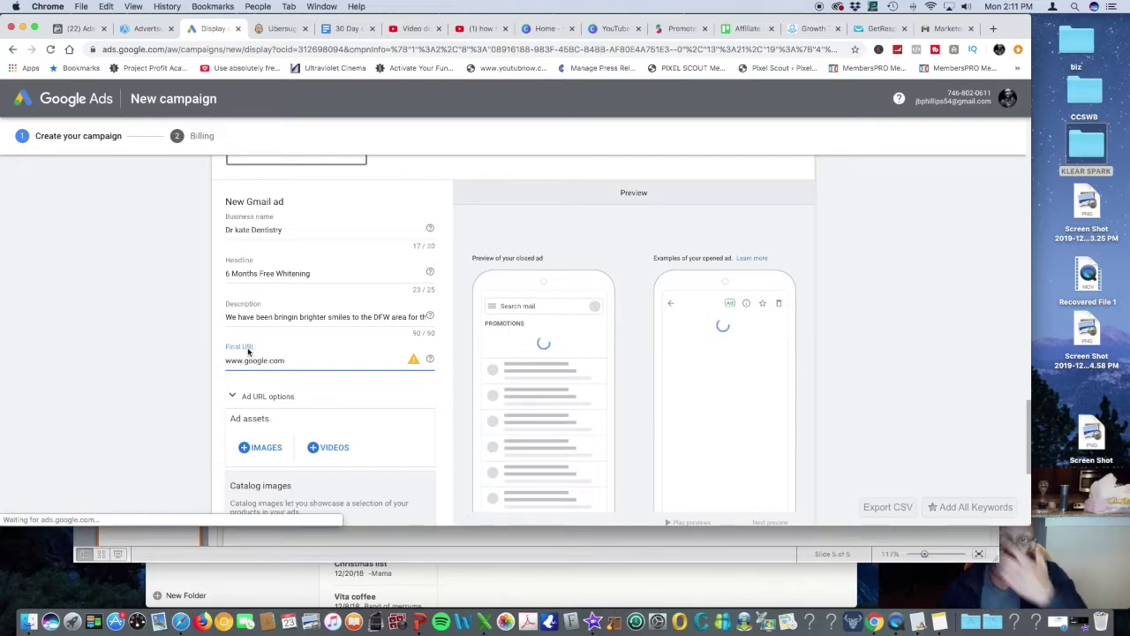
scroll(327, 362, "down", 3)
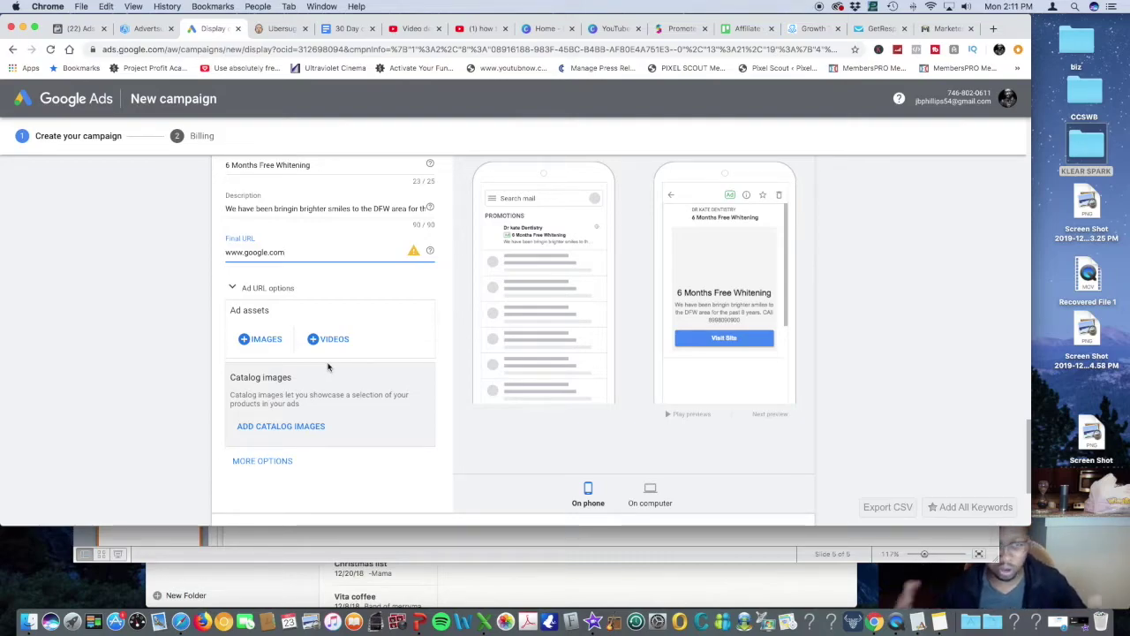
left_click(144, 29)
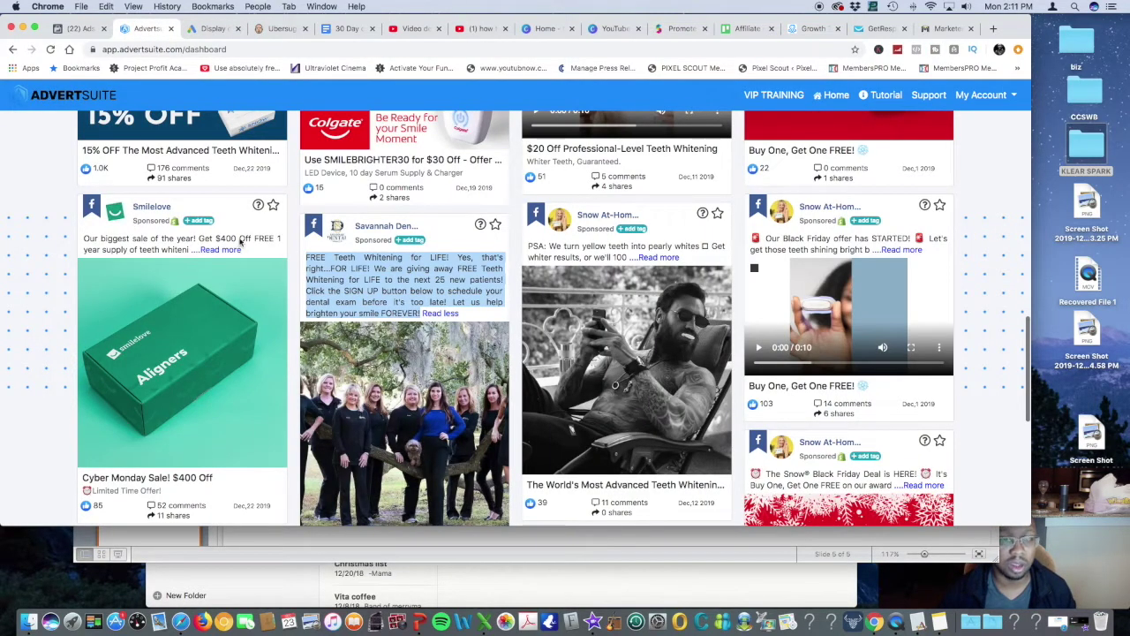
Upload the Desktop file 'Screen Shot 2019-12-14 at 5.43.49 PM' as an ad image
left_click(77, 29)
left_click(210, 29)
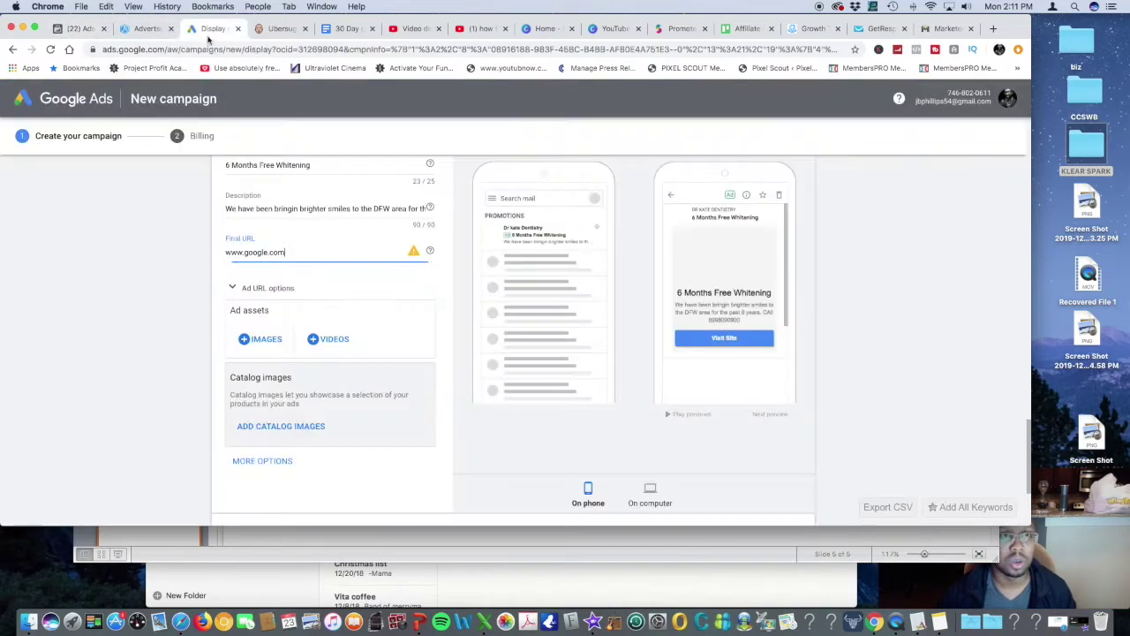
left_click(262, 339)
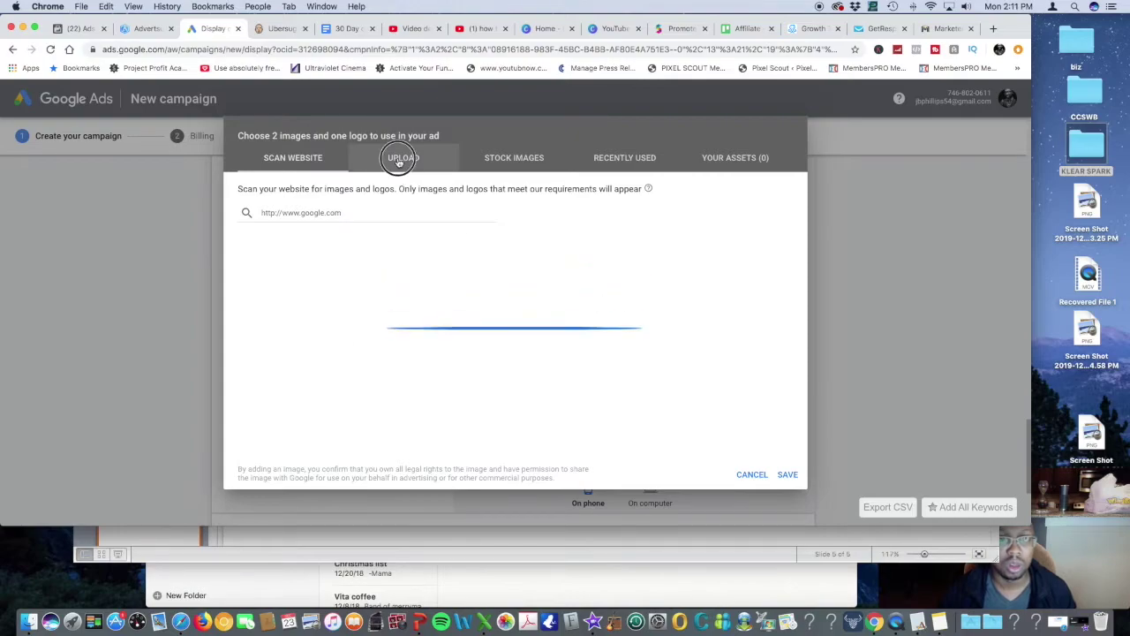
left_click(399, 159)
left_click(491, 356)
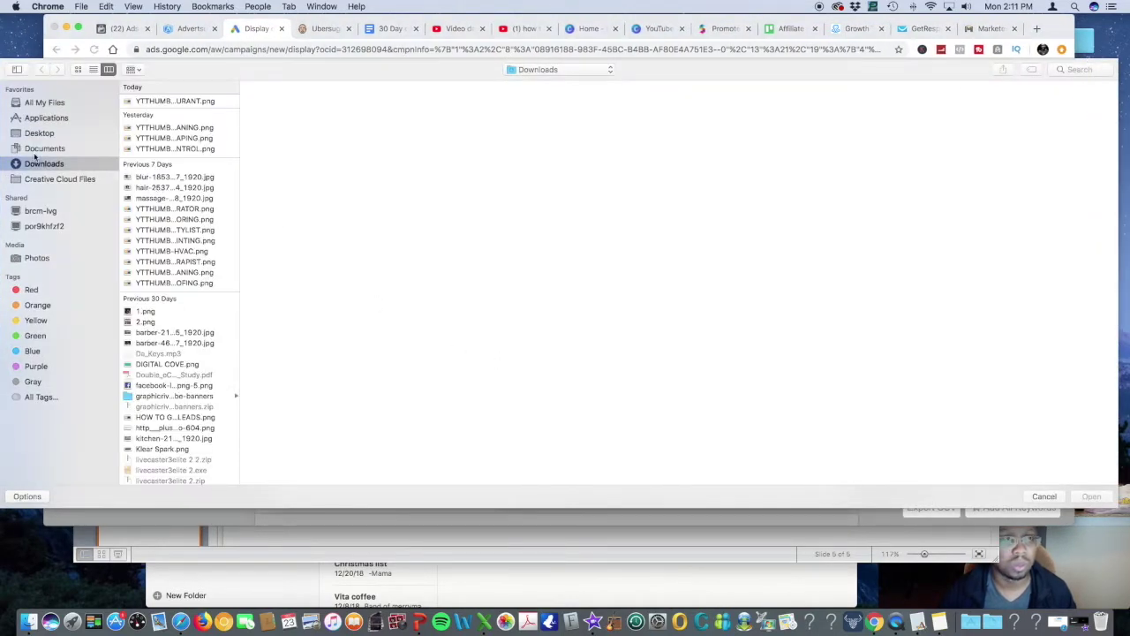
left_click(40, 133)
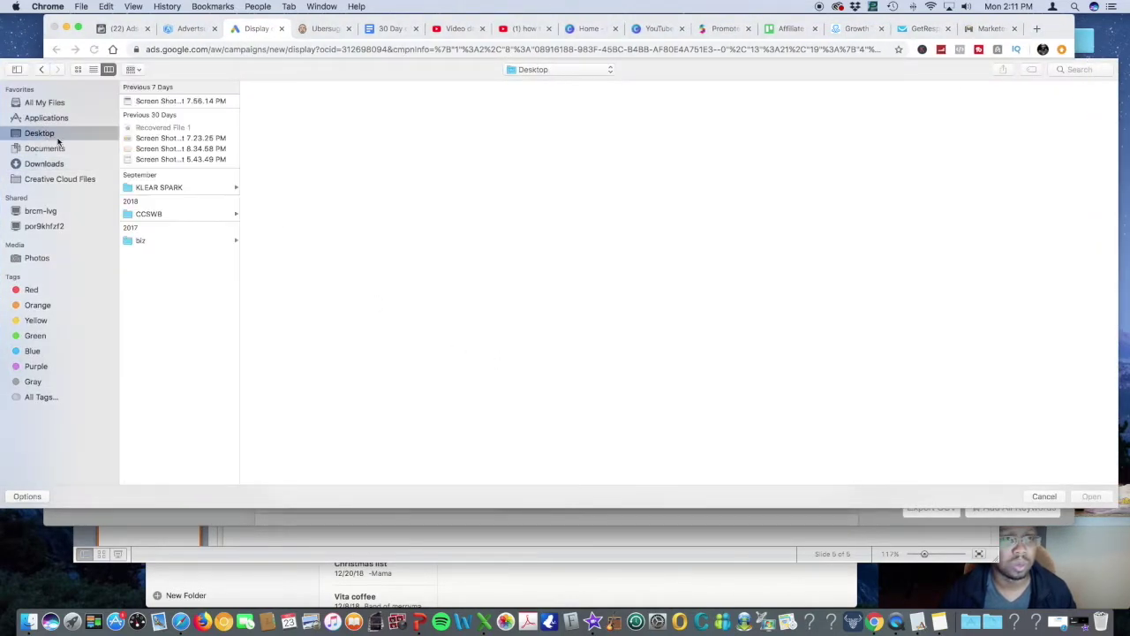
left_click(149, 161)
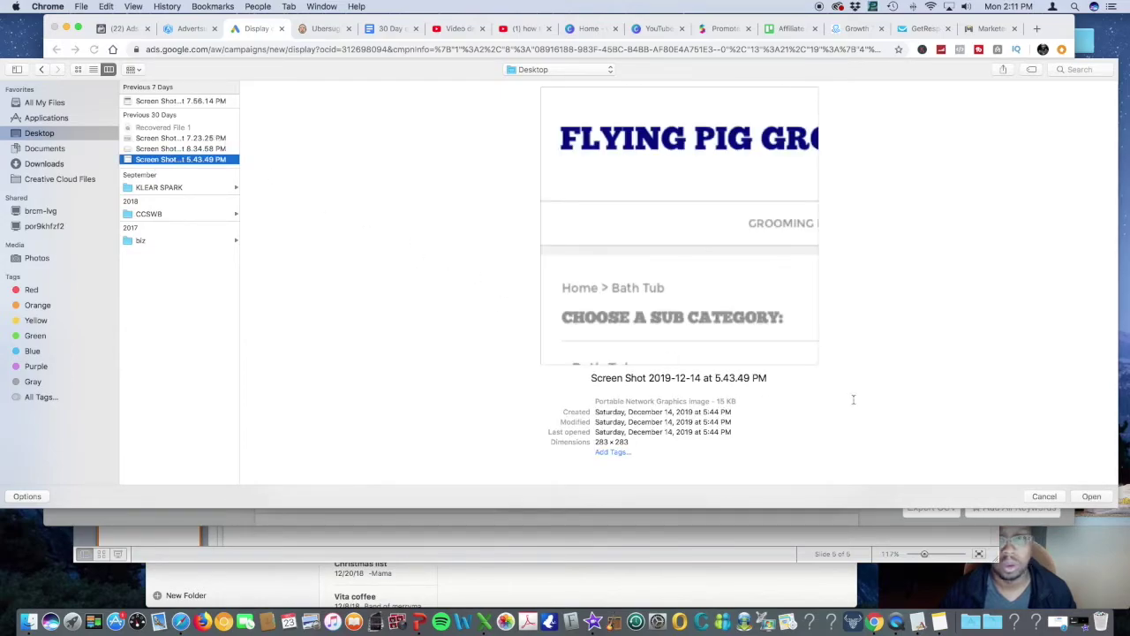
left_click(1092, 496)
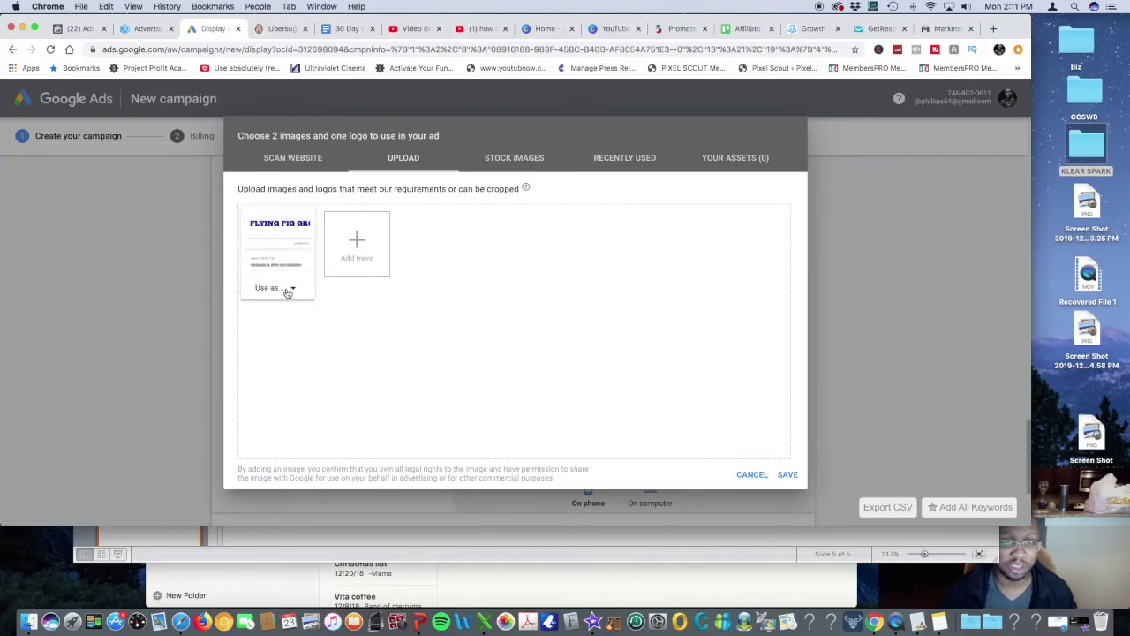
Use the uploaded screenshot as the logo and accept its crop
left_click(293, 290)
left_click(284, 333)
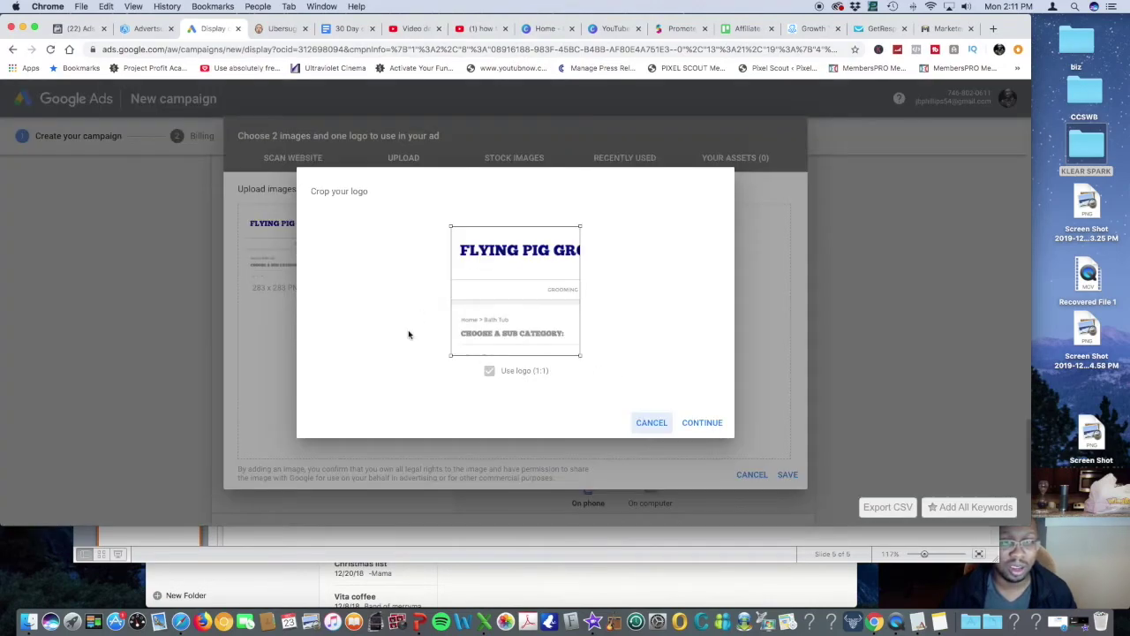
left_click(698, 422)
left_click(359, 247)
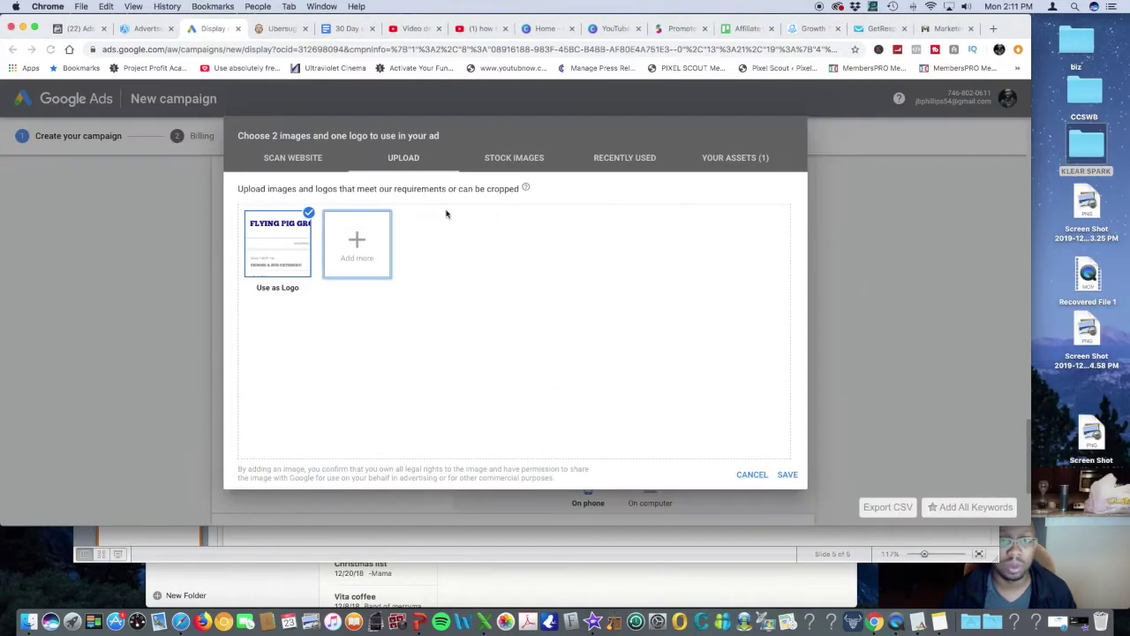
left_click(503, 159)
Search stock images for 'whitening', crop the smiling-woman photo as the marketing image, and save
left_click(357, 215)
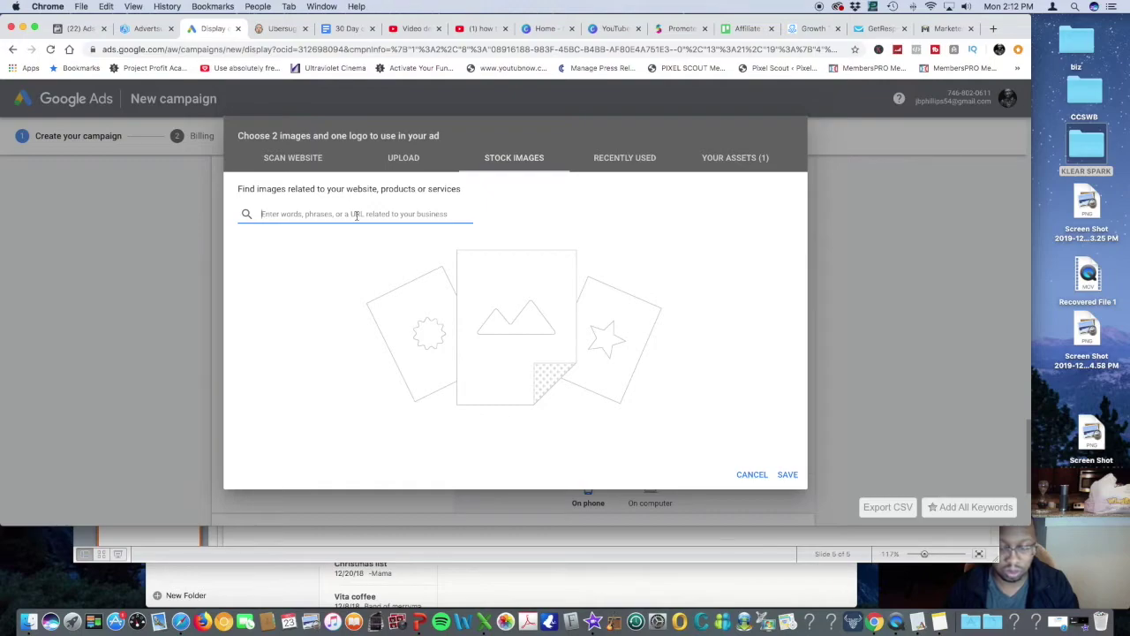
type("whitening")
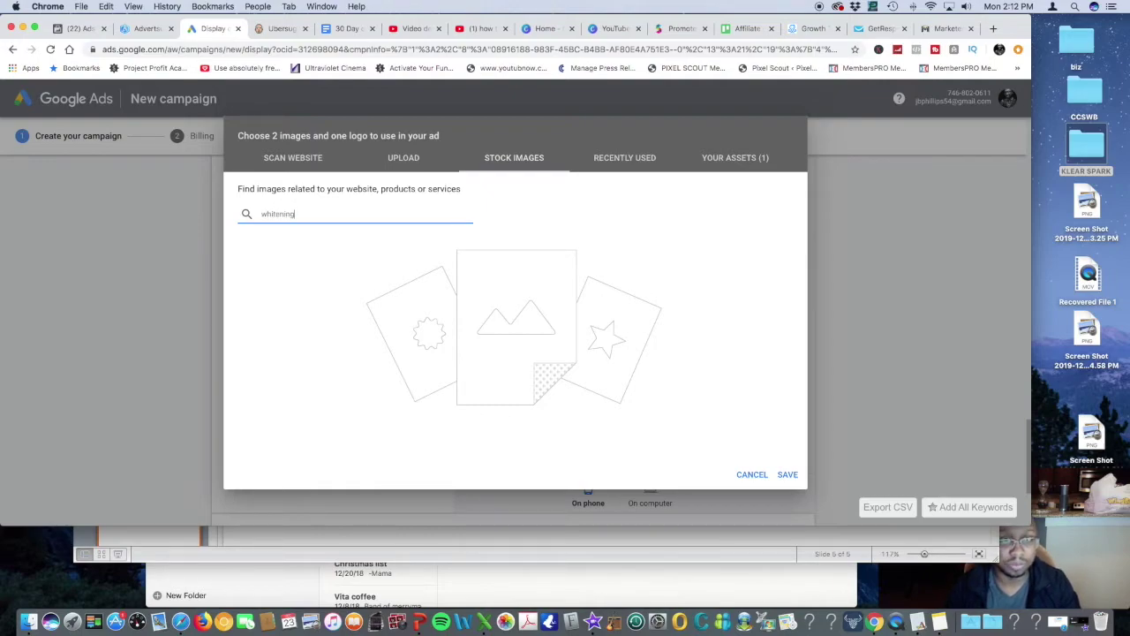
key("Return")
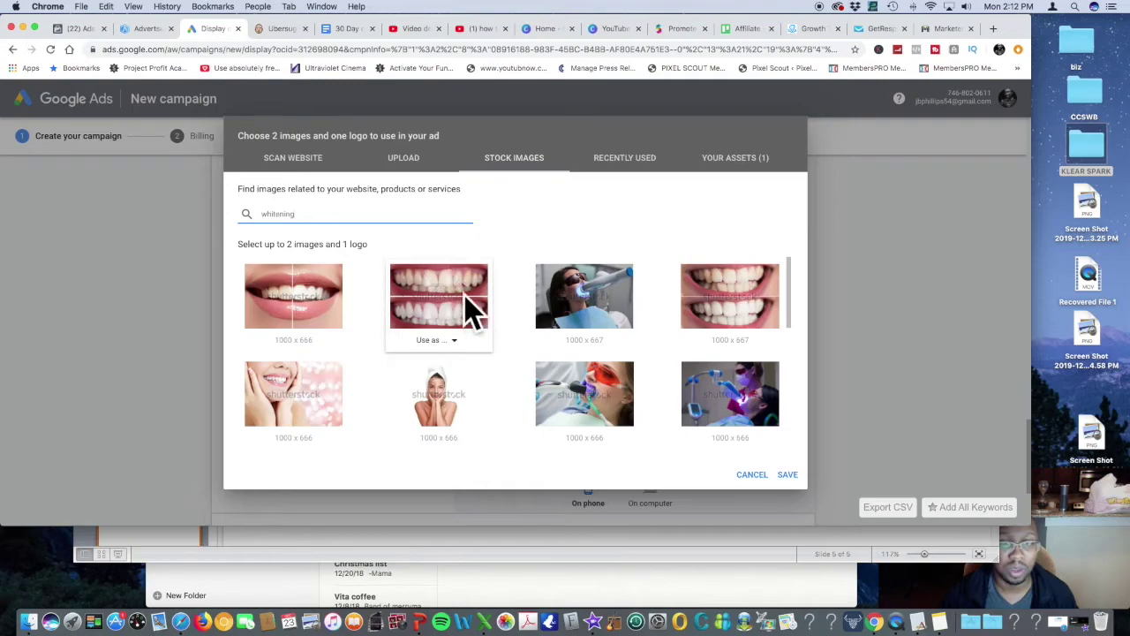
left_click(307, 439)
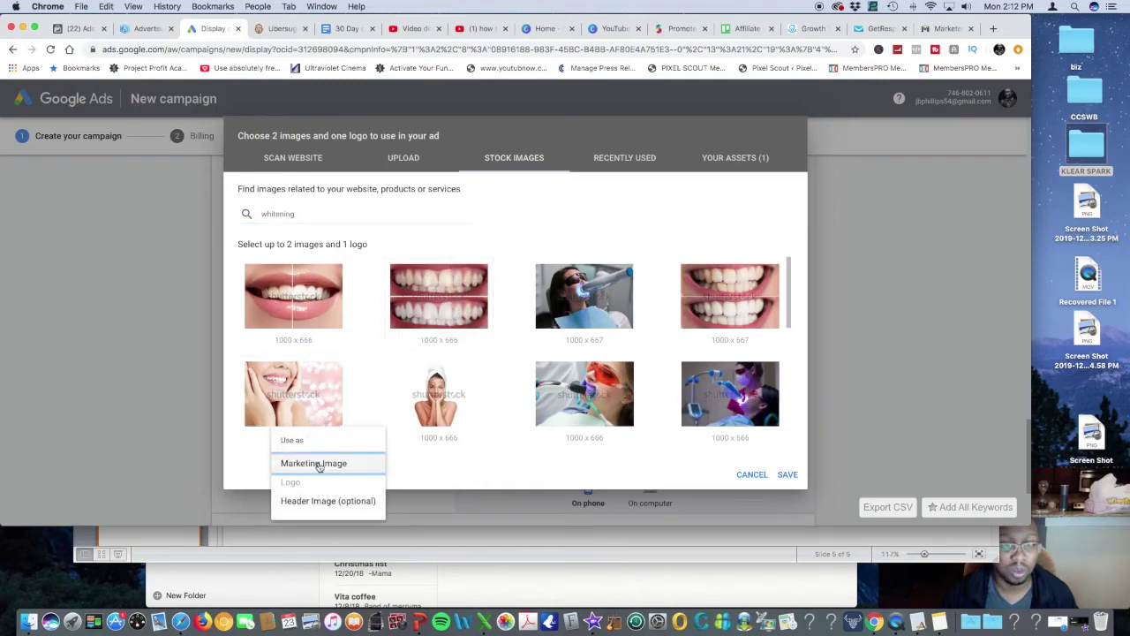
left_click(314, 464)
left_click_drag(522, 291, 523, 275)
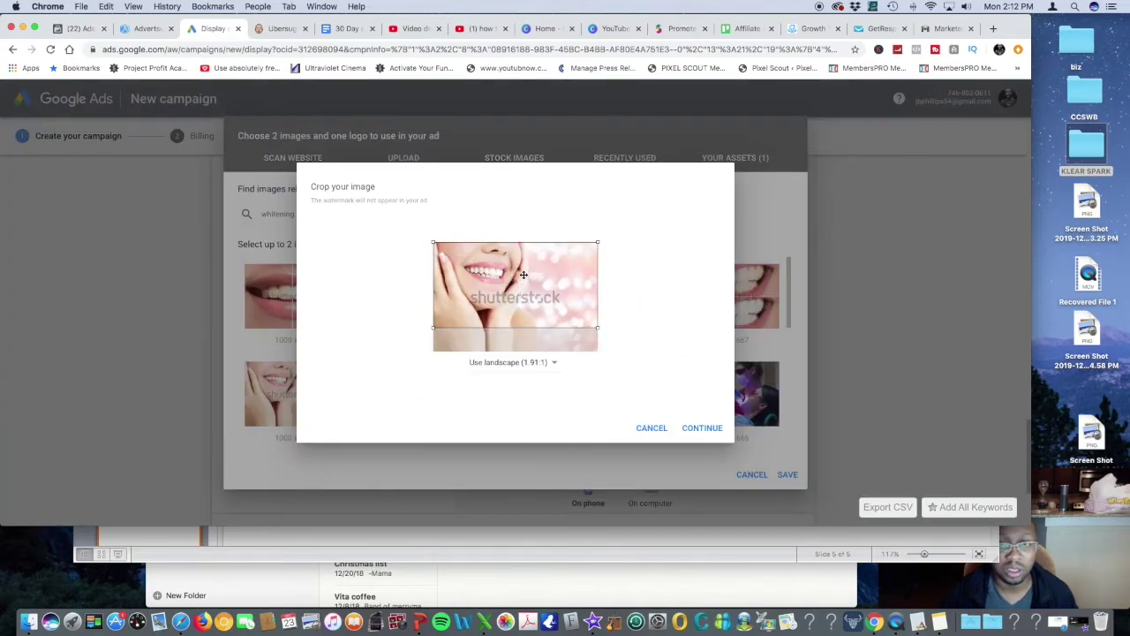
left_click(702, 427)
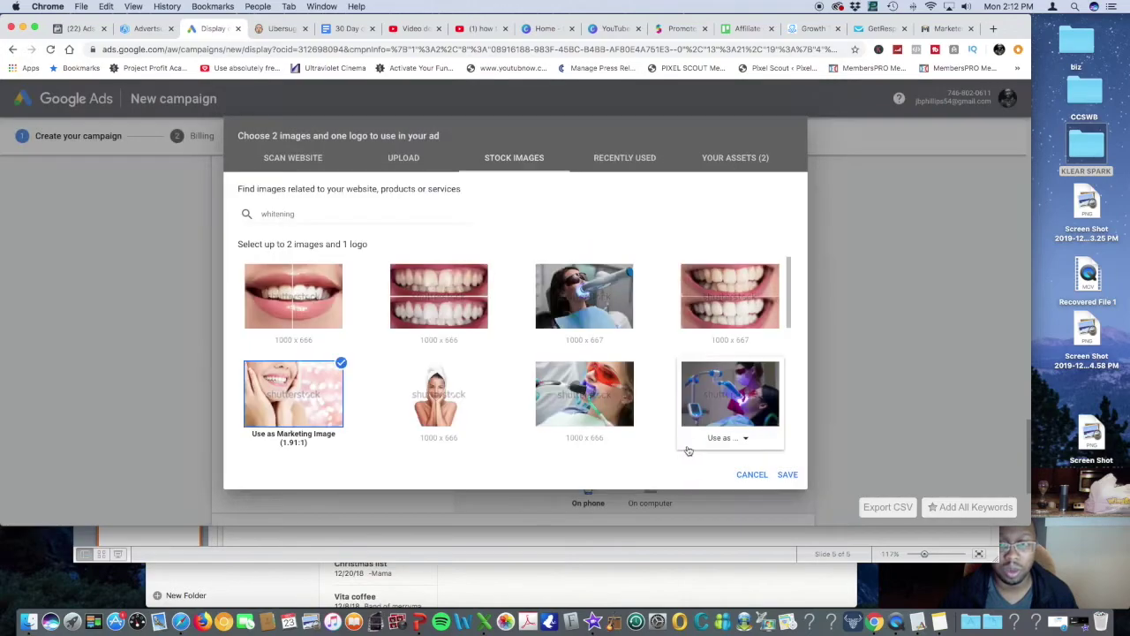
left_click(787, 474)
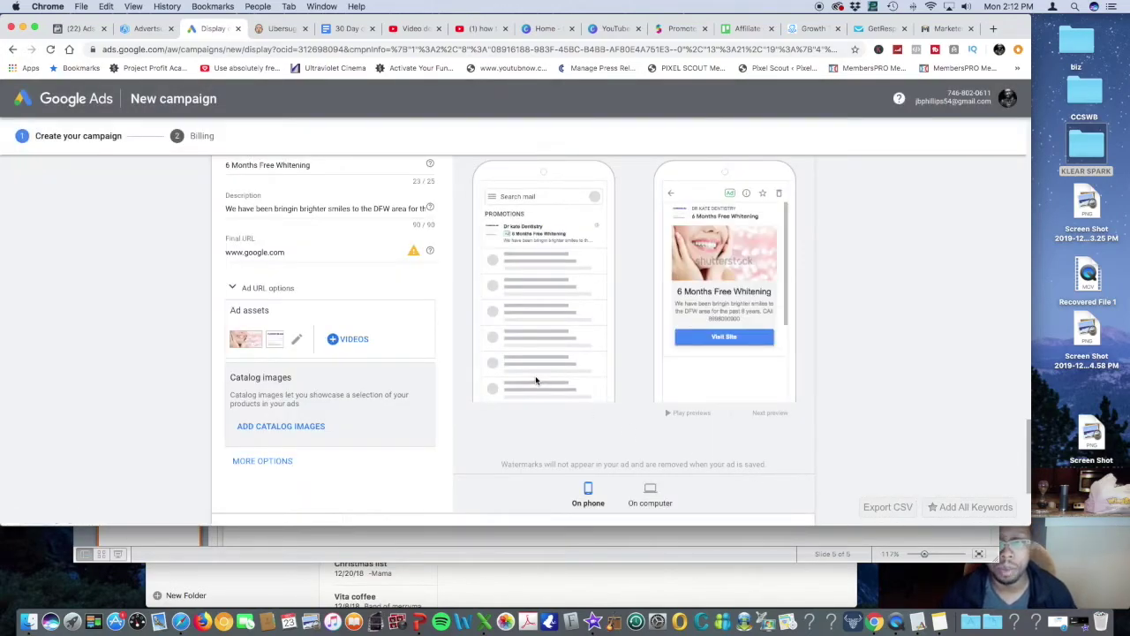
Add a 'Call Now' call to action under More options
scroll(559, 347, "up", 1)
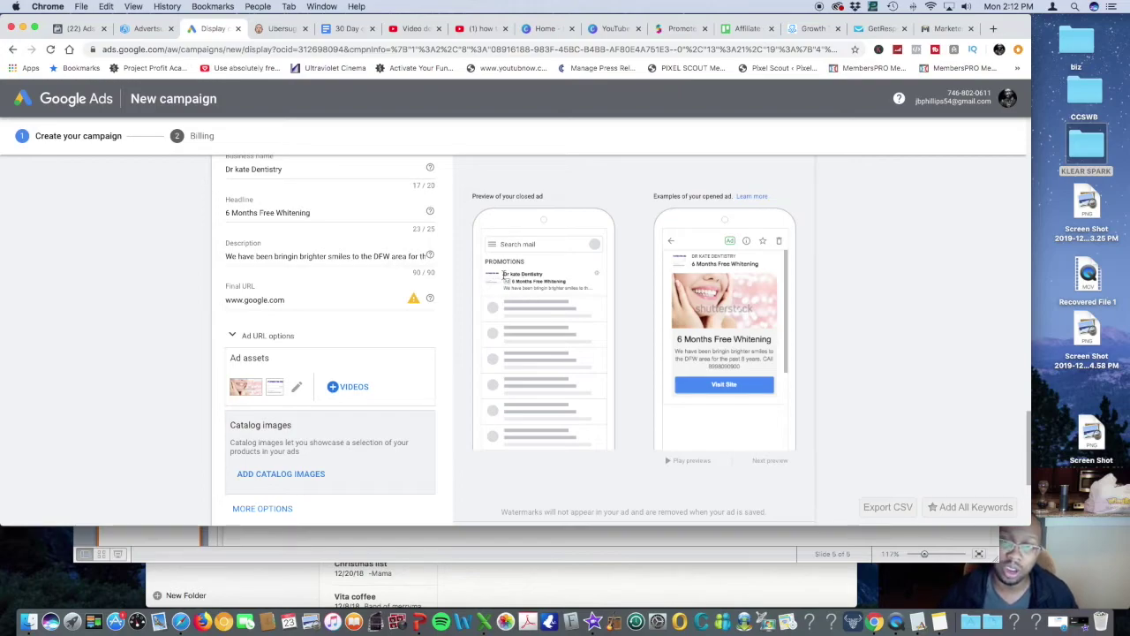
left_click_drag(505, 274, 592, 286)
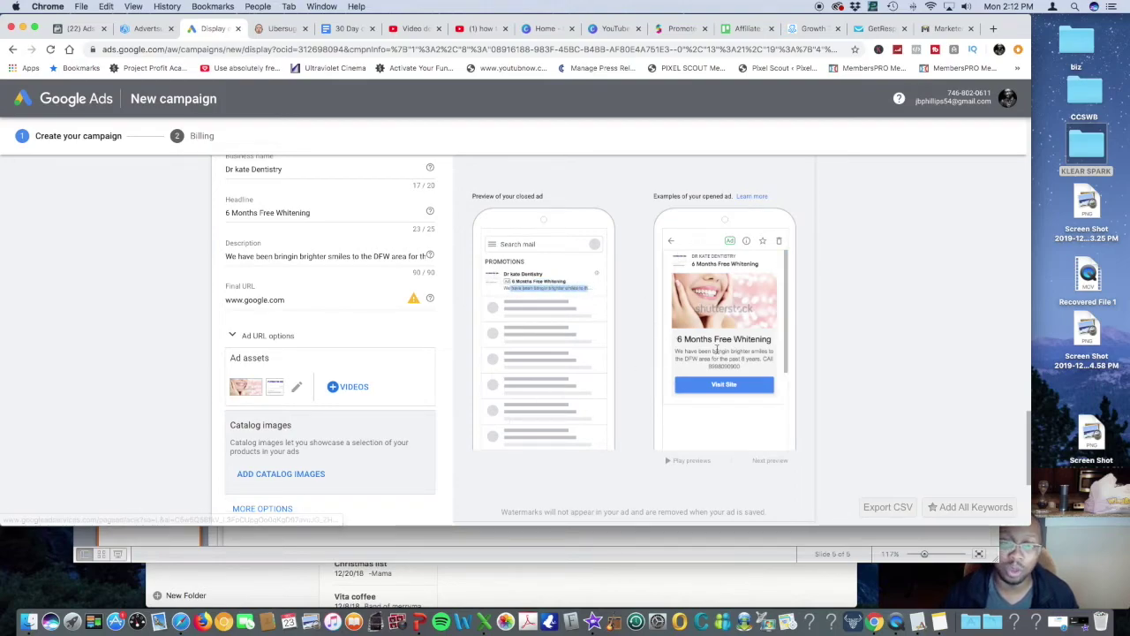
scroll(396, 345, "down", 3)
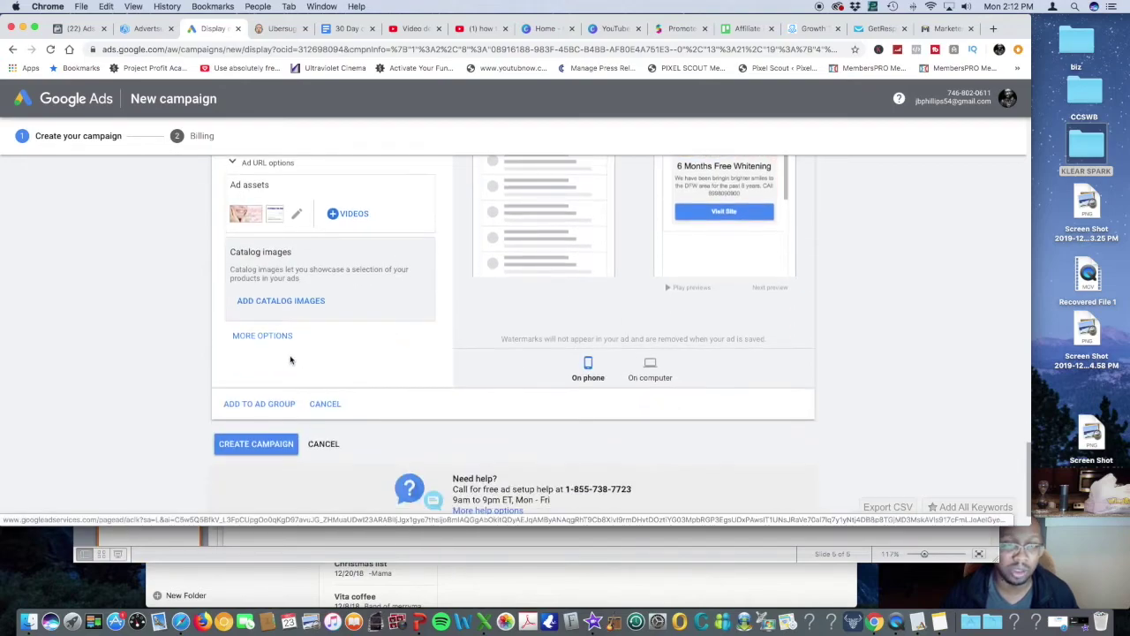
left_click(265, 337)
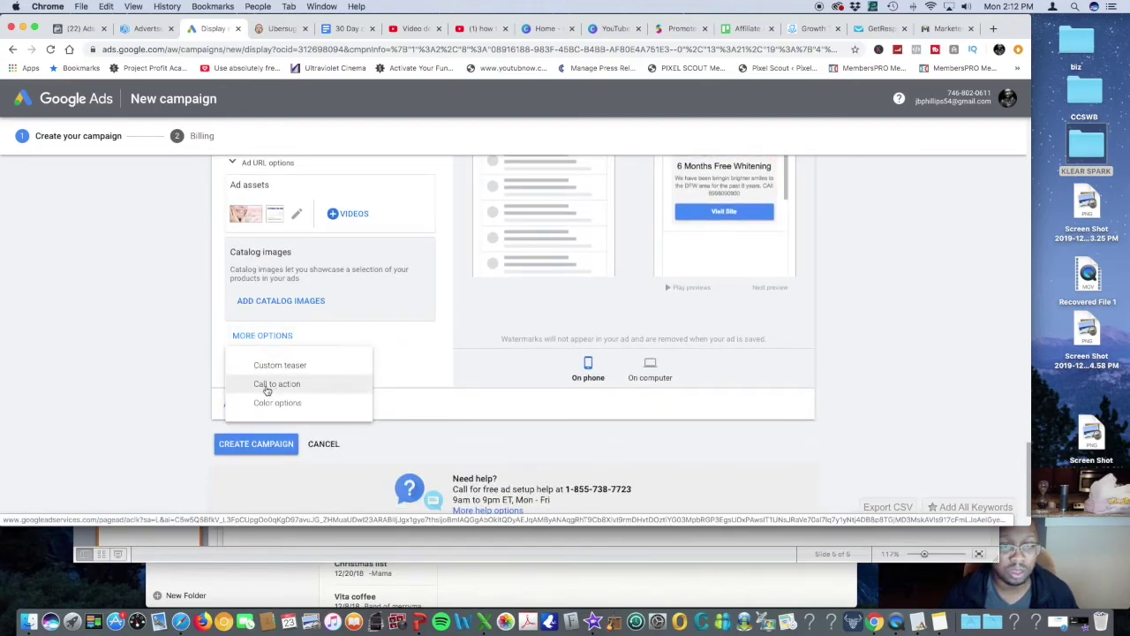
left_click(264, 386)
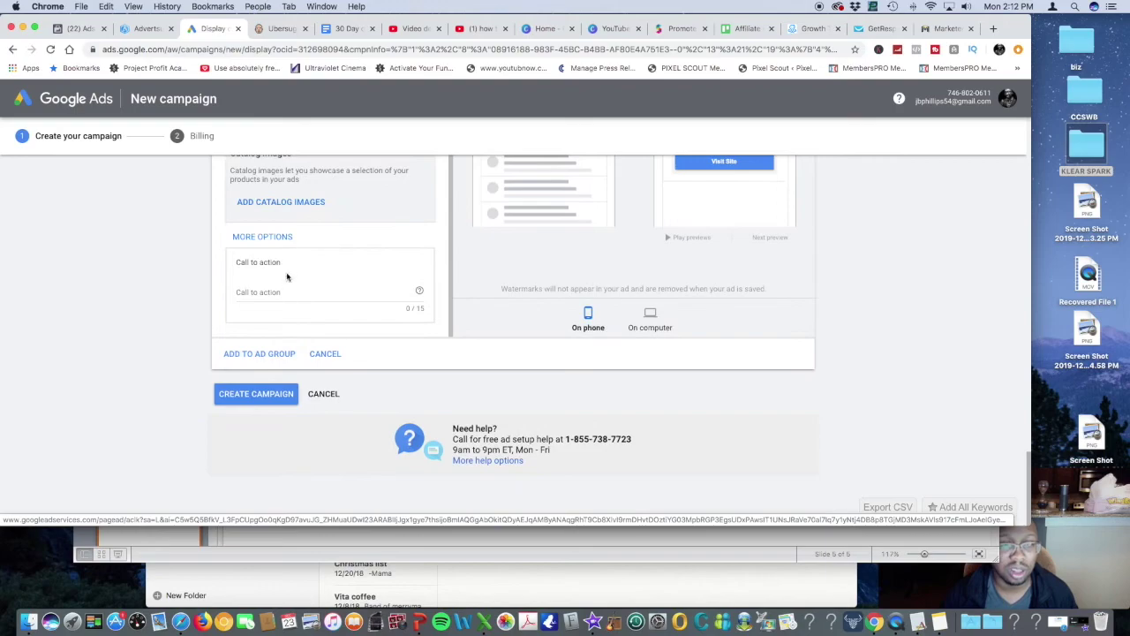
left_click(290, 290)
type("Call")
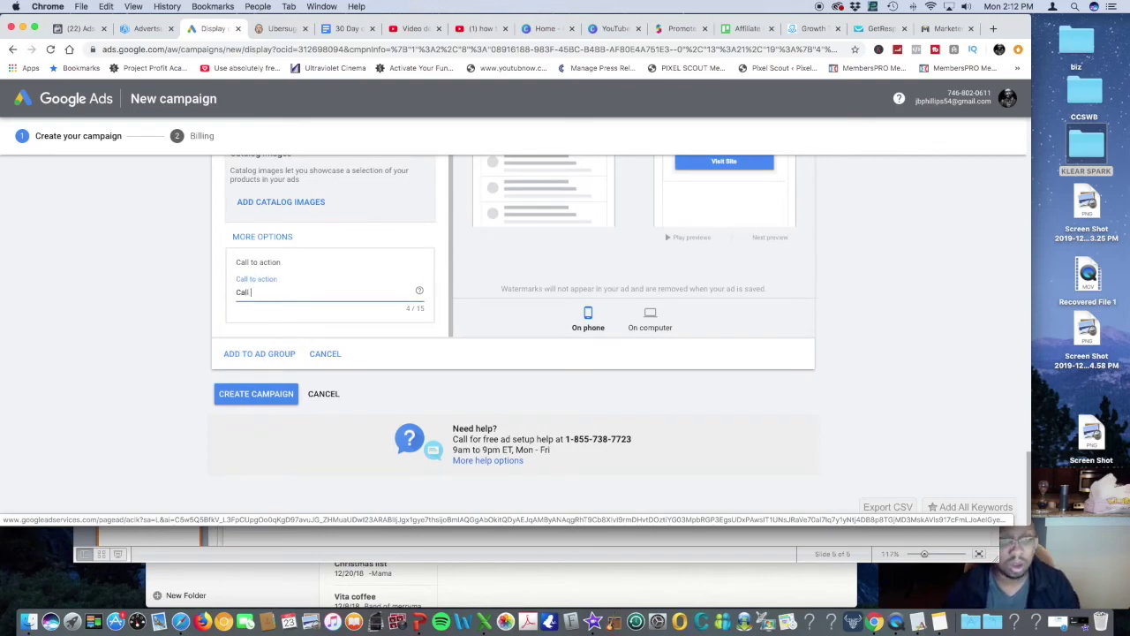
type(" Now")
Preview the Gmail ad in the On computer layout
scroll(529, 298, "up", 2)
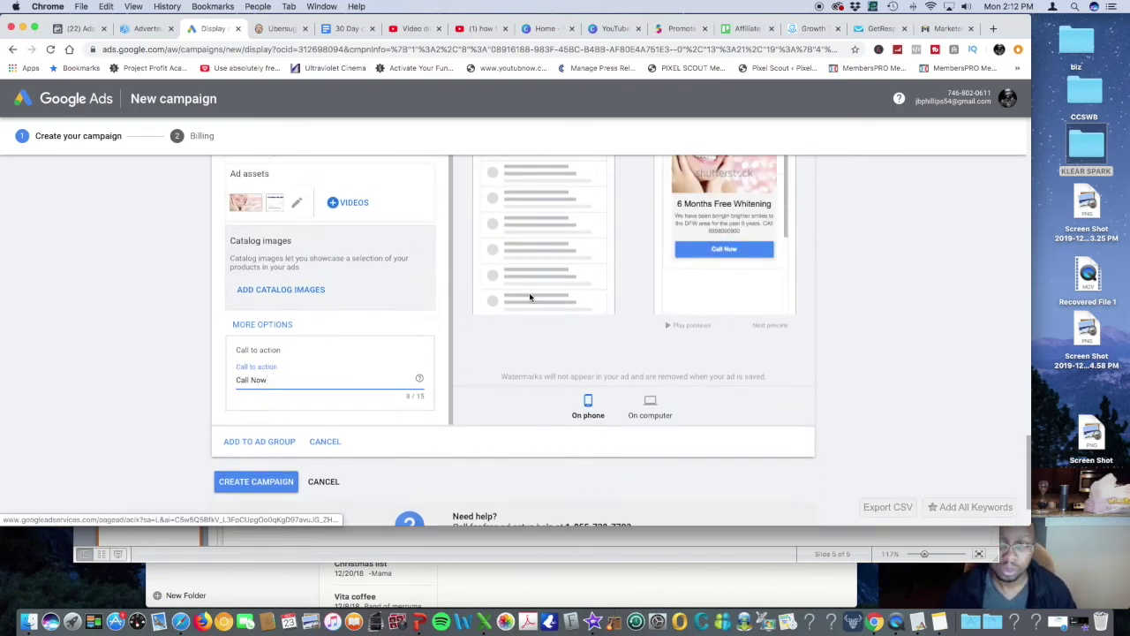
left_click(651, 406)
scroll(645, 383, "up", 3)
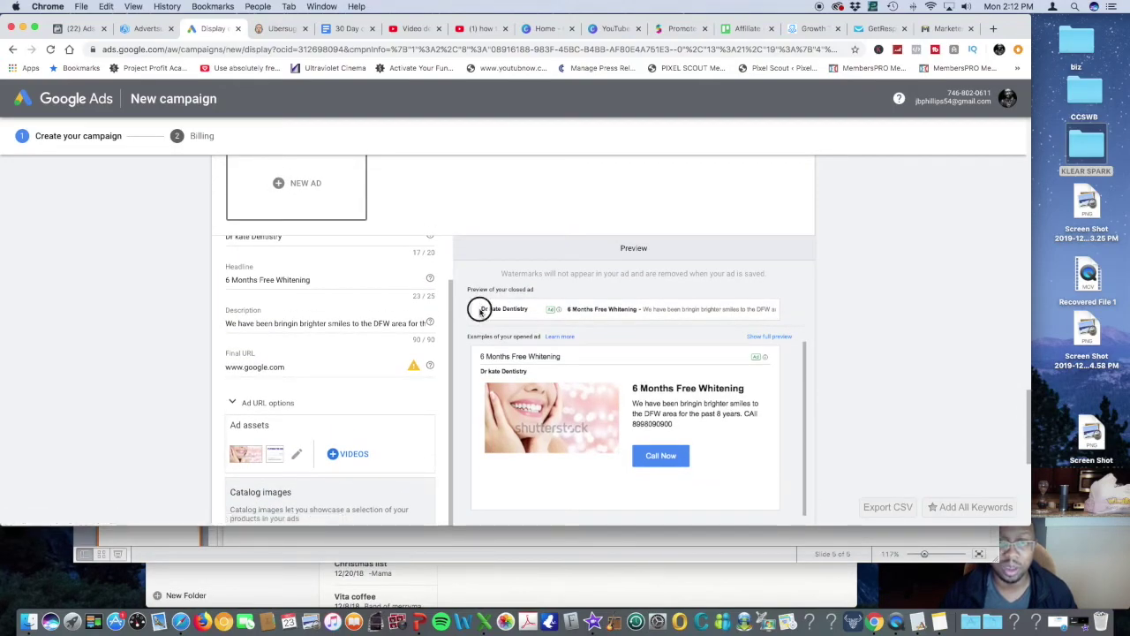
left_click_drag(480, 308, 527, 309)
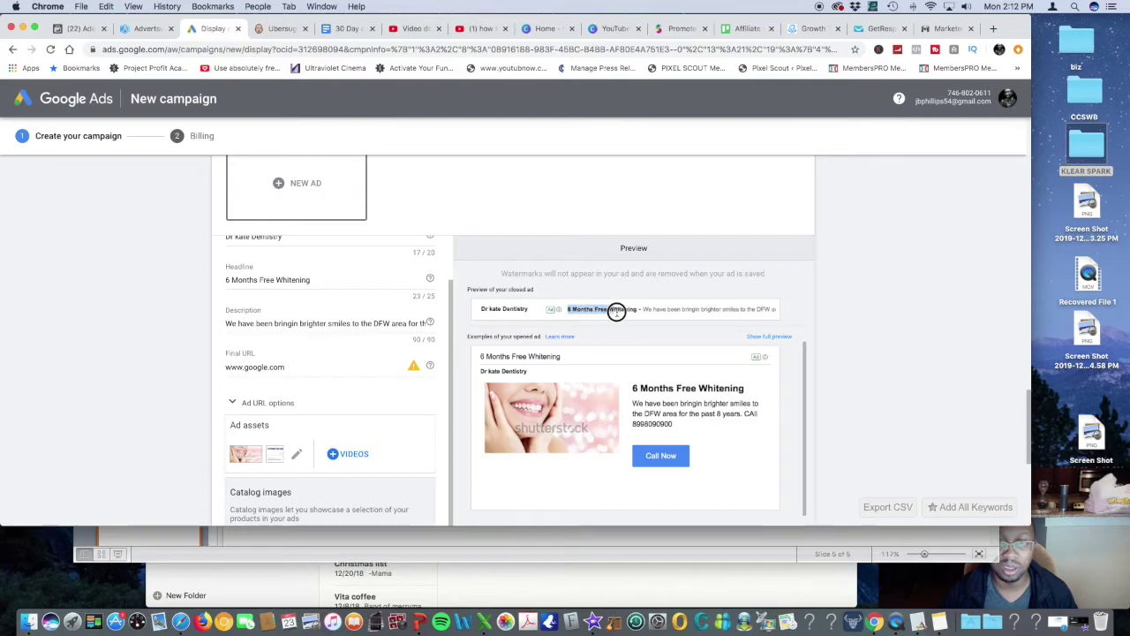
left_click_drag(616, 311, 784, 319)
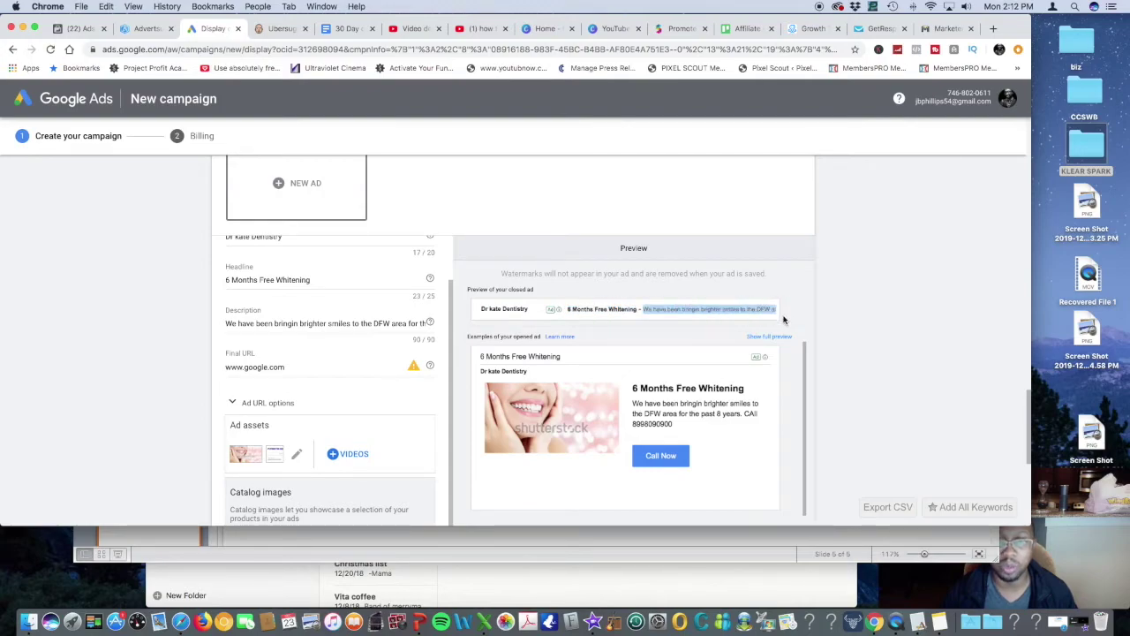
scroll(570, 362, "down", 5)
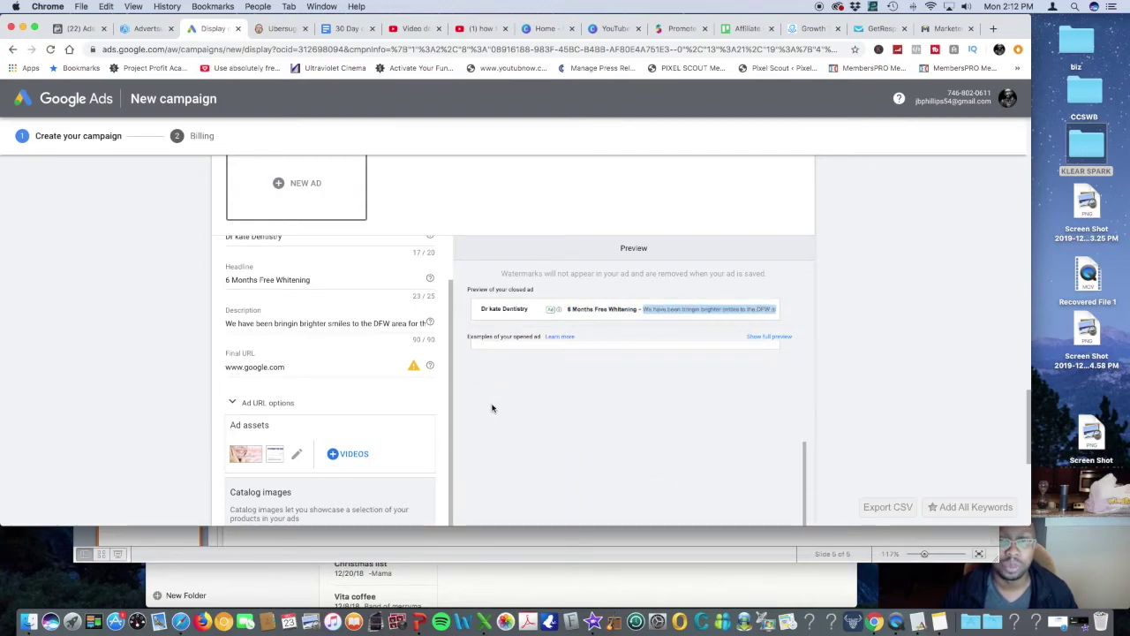
scroll(493, 408, "down", 8)
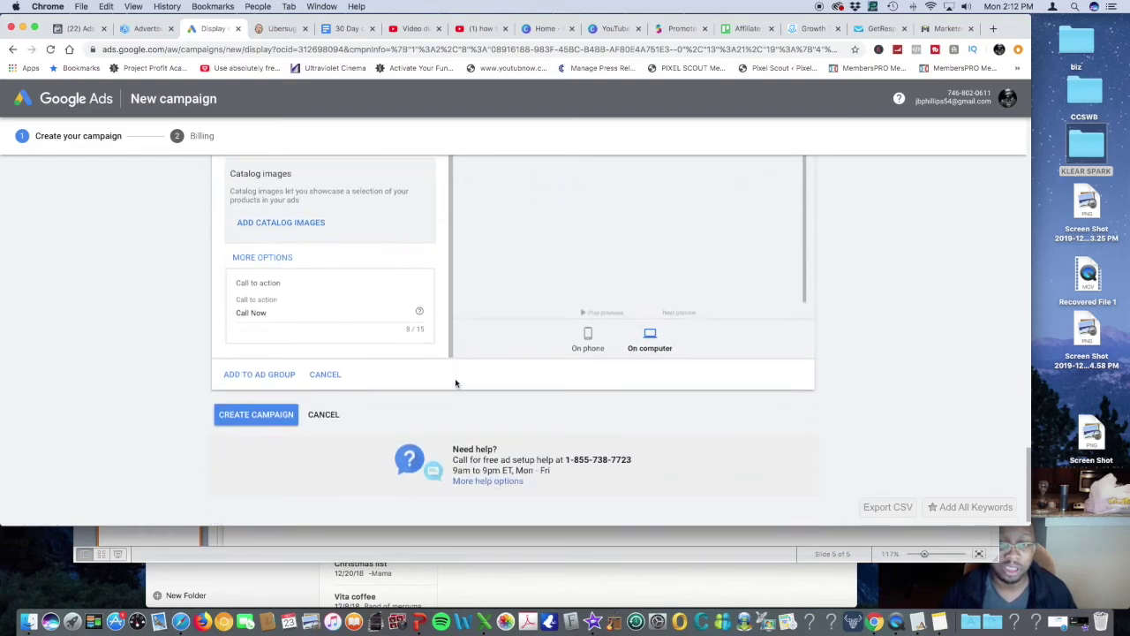
scroll(455, 378, "up", 3)
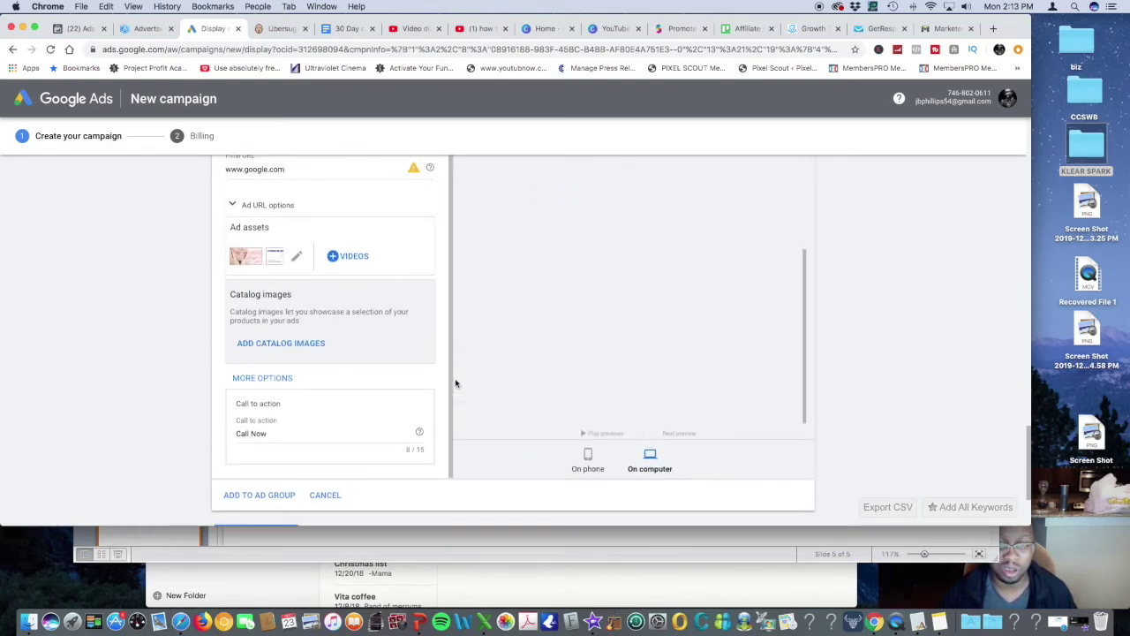